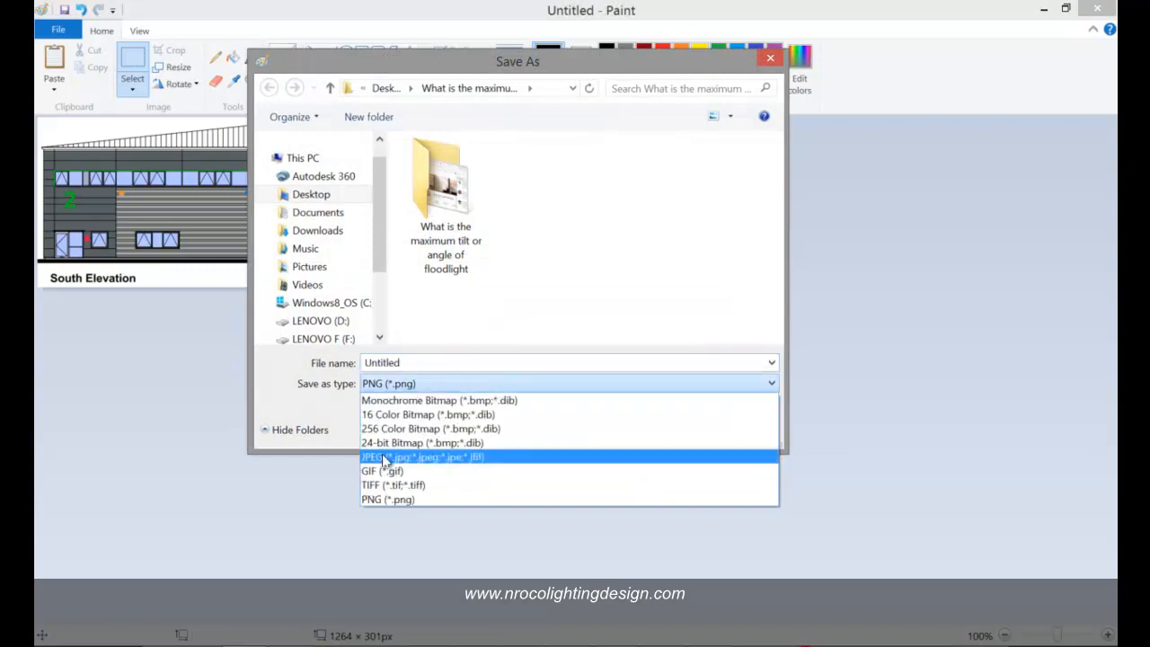
Cancel saving the picture in Paint
left_click(198, 442)
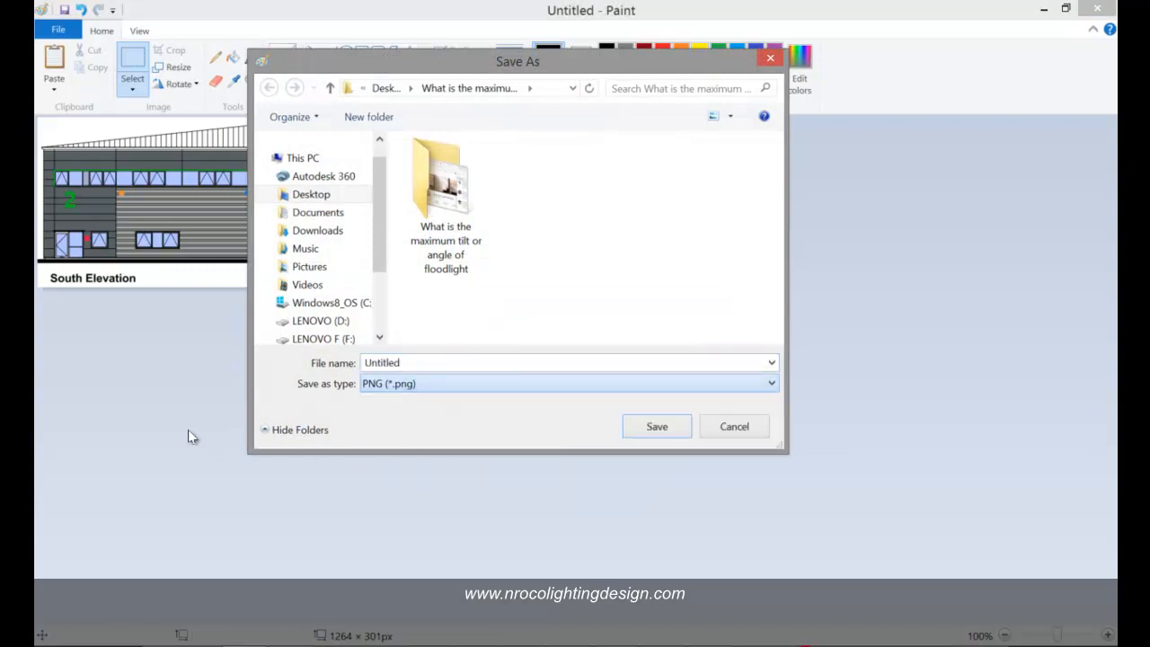
left_click(768, 61)
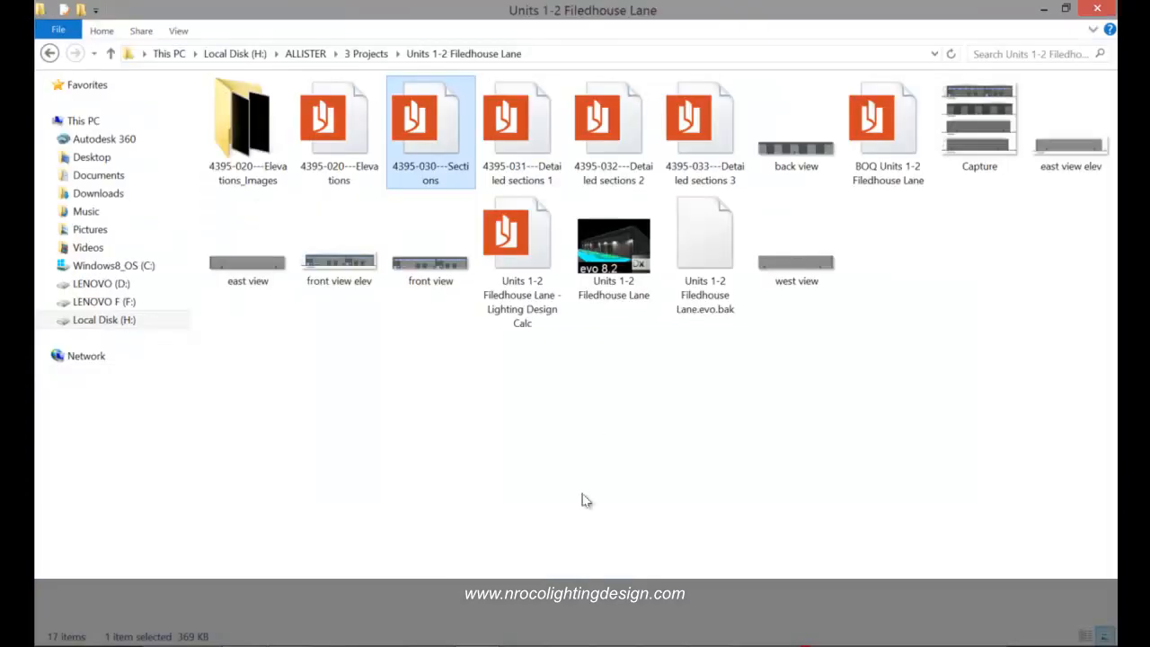
Open the back view image from the Units 1-2 Filedhouse Lane folder in Windows Photo Viewer
left_click(597, 430)
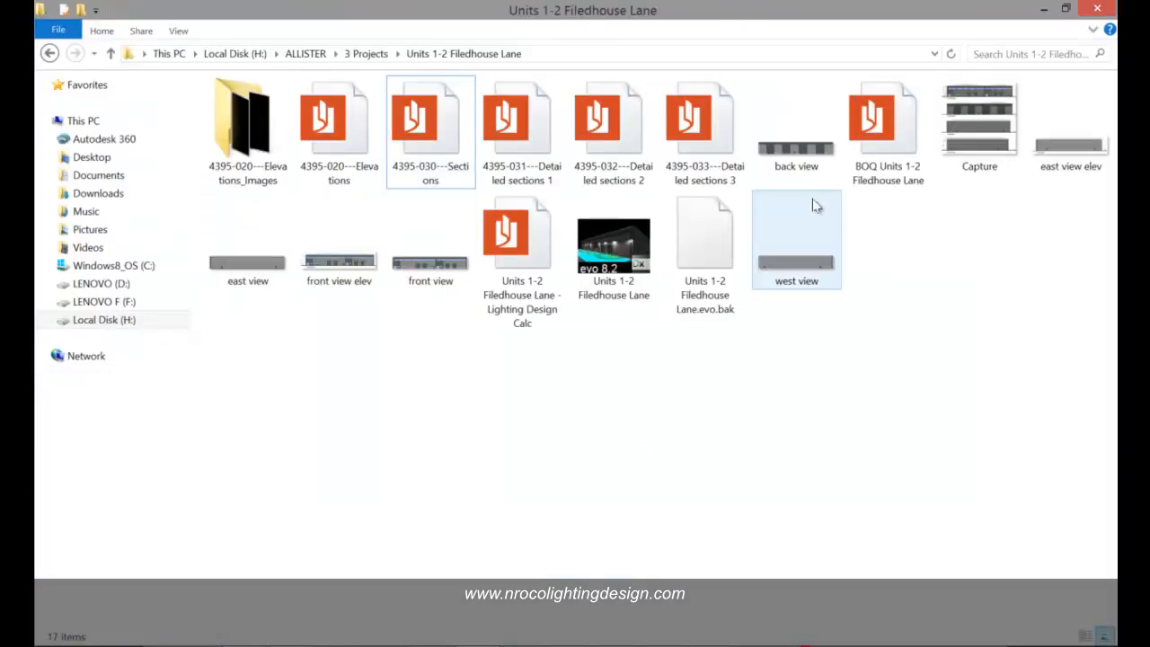
double_click(784, 158)
right_click(786, 162)
mouse_move(852, 367)
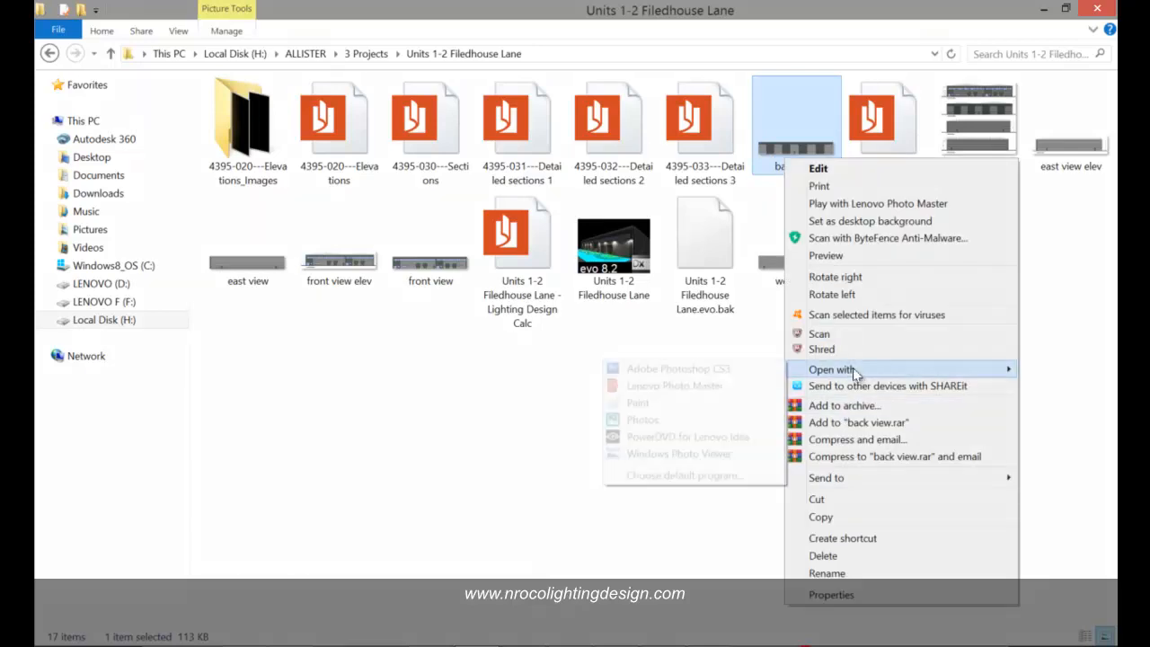
left_click(688, 455)
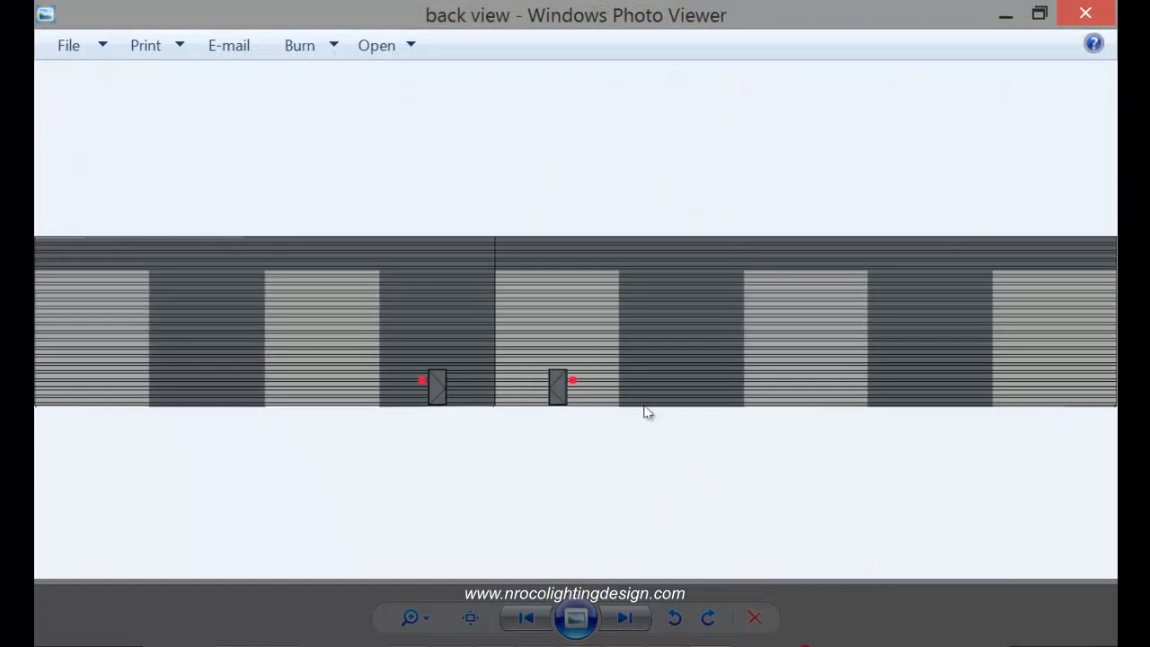
Examine the north, east and west elevations up close in the Capture image
key("Right")
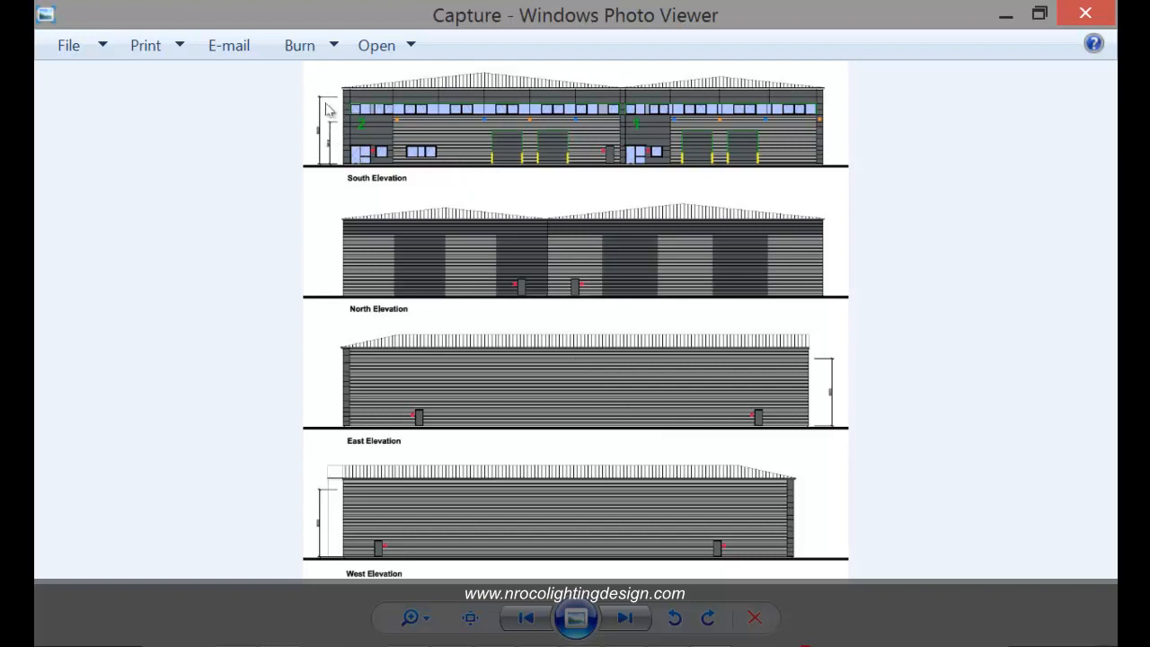
left_click(422, 620)
left_click_drag(424, 629, 422, 543)
mouse_move(308, 218)
left_mouse_down()
mouse_move(377, 419)
mouse_move(428, 123)
left_mouse_up()
left_click_drag(467, 440, 475, 239)
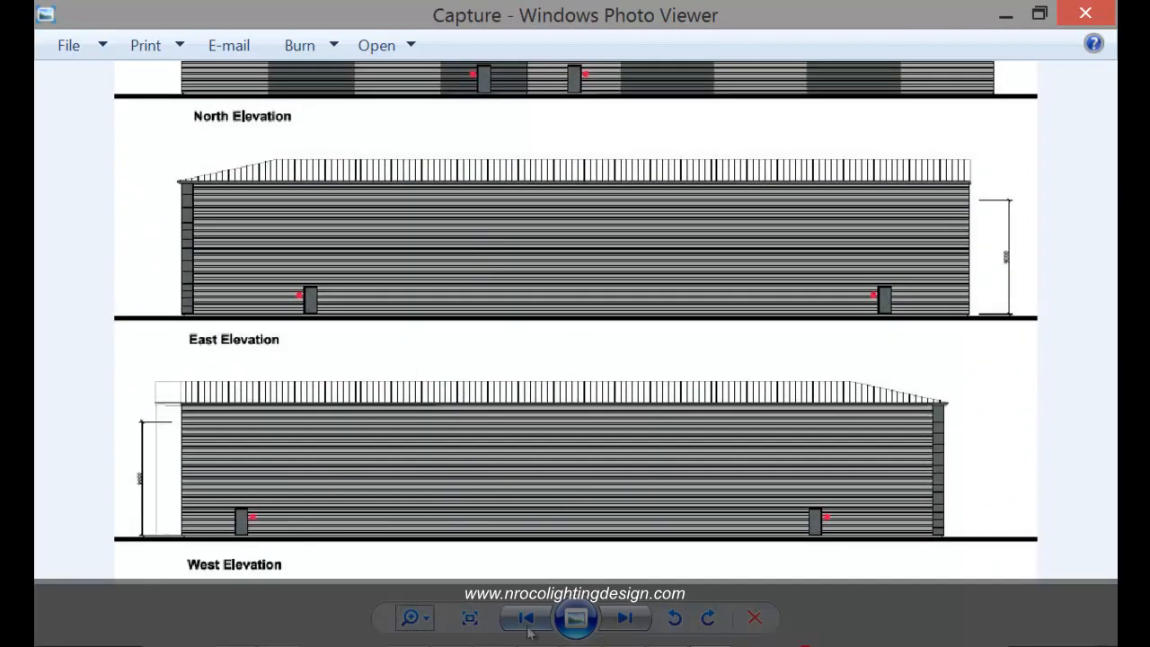
View the east view elev, east view, front view elev and front view images in turn
left_click(640, 627)
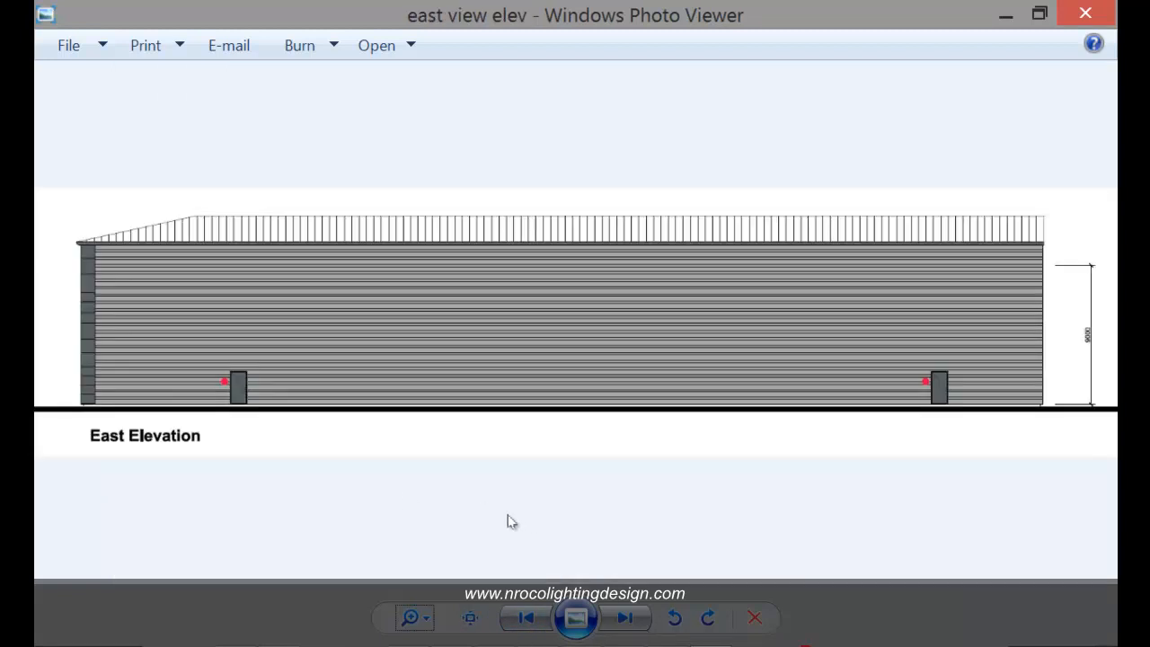
key("Right")
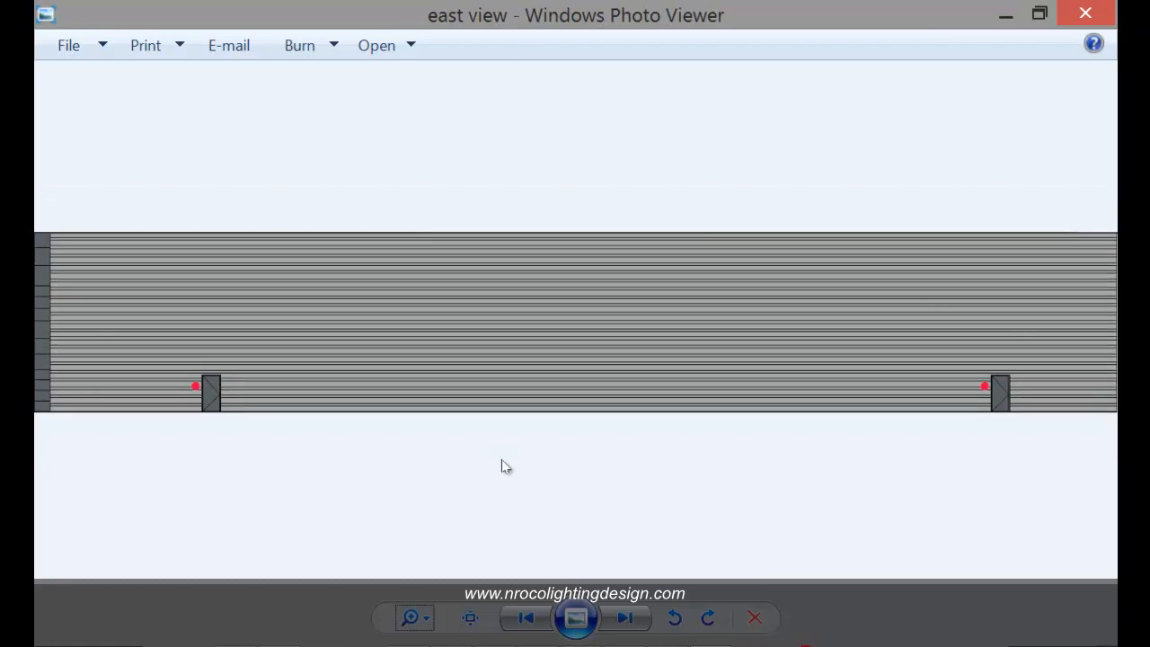
key("Right")
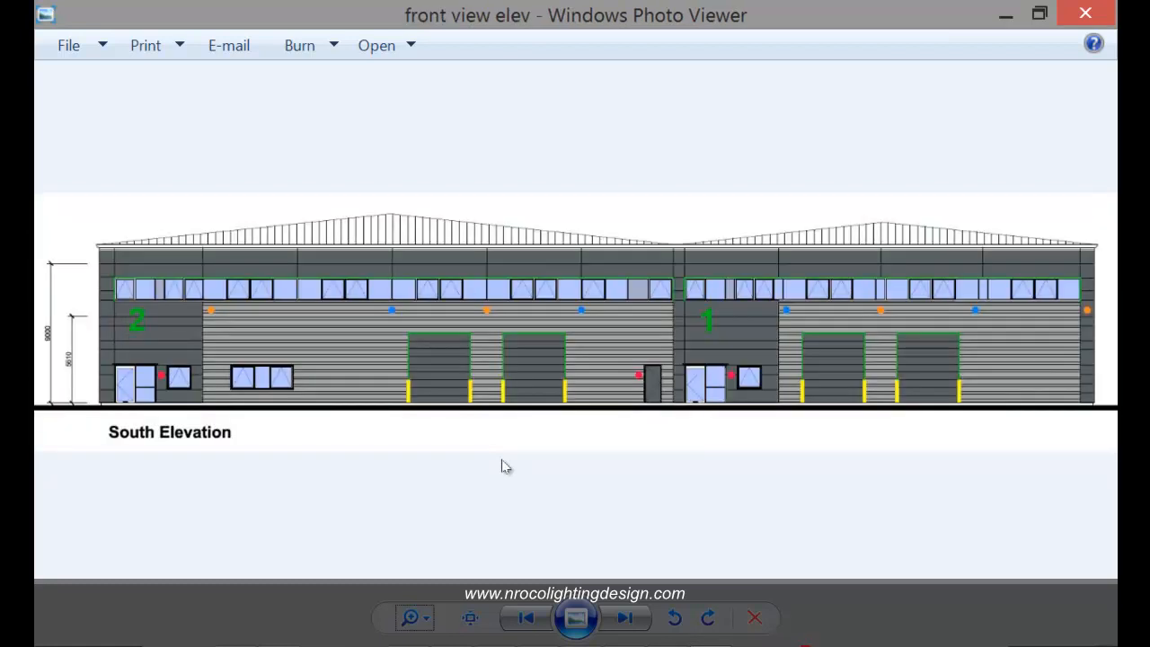
key("Right")
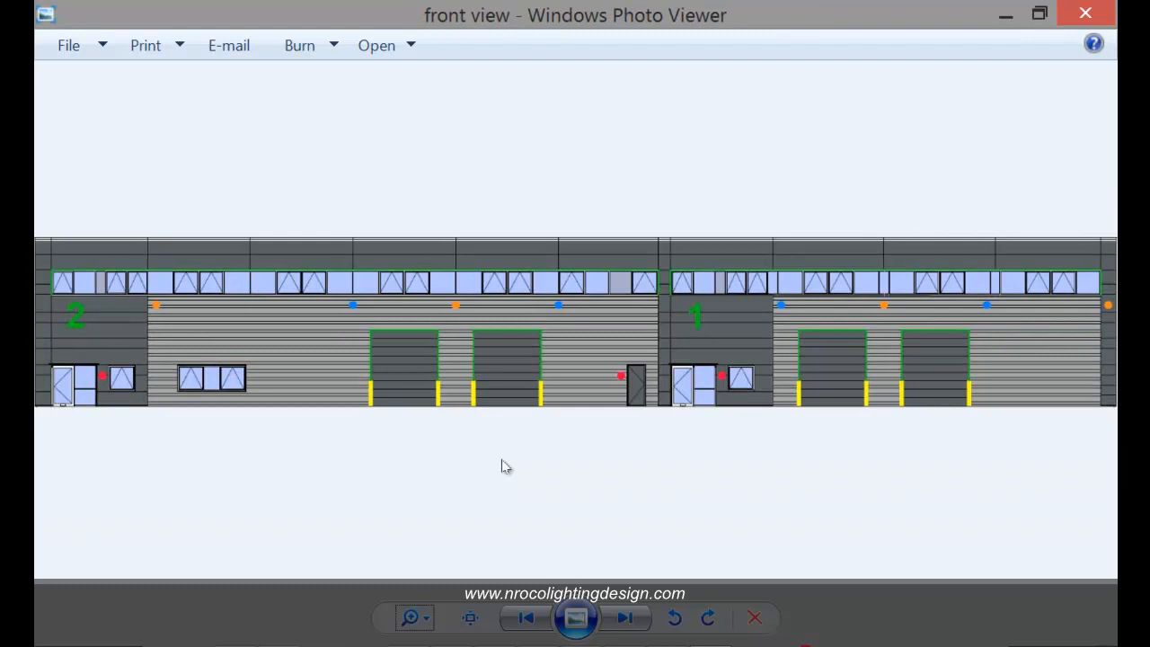
Compare the full front view elev drawing with the cropped front view image by alternating between them
key("Left")
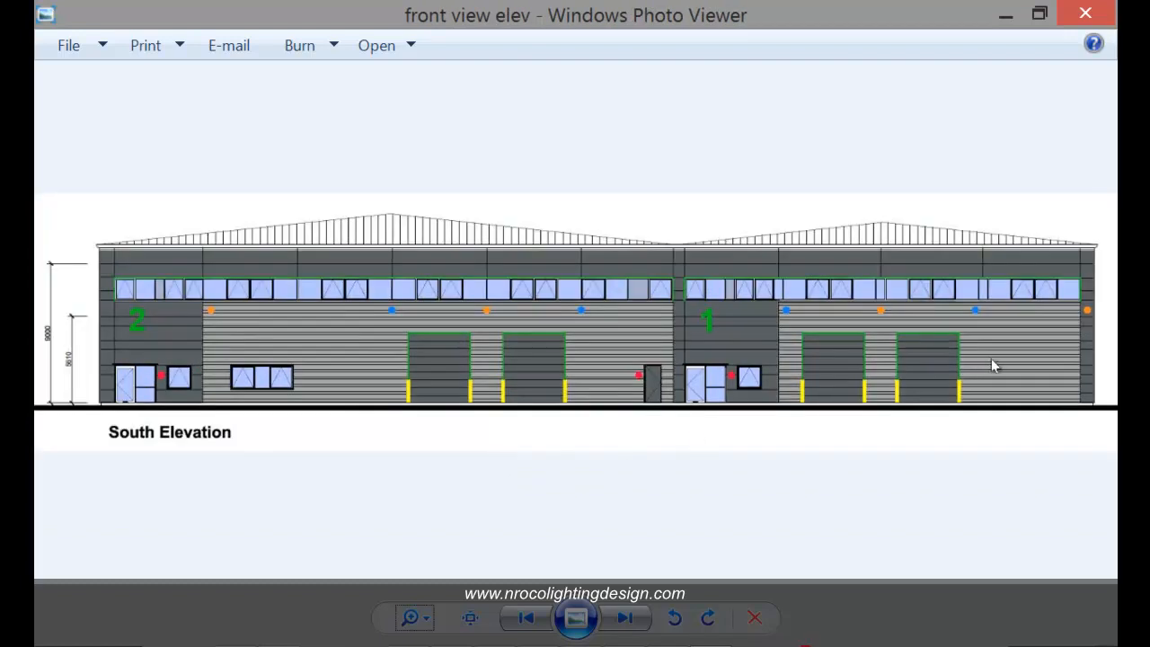
key("Right")
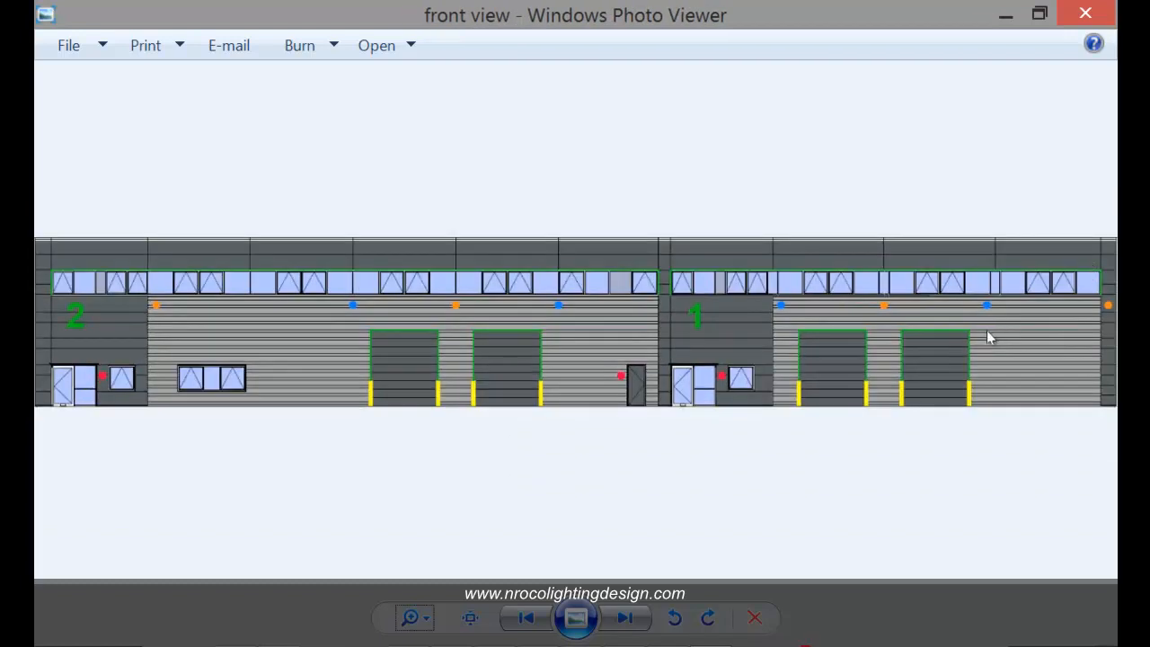
key("Left")
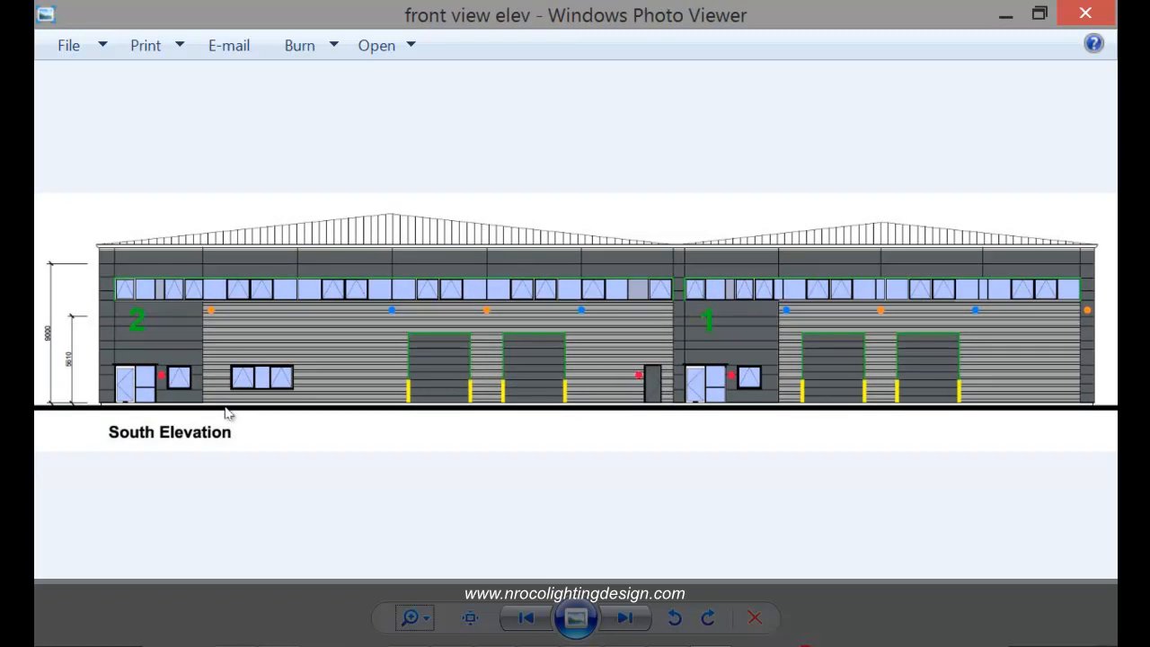
key("Right")
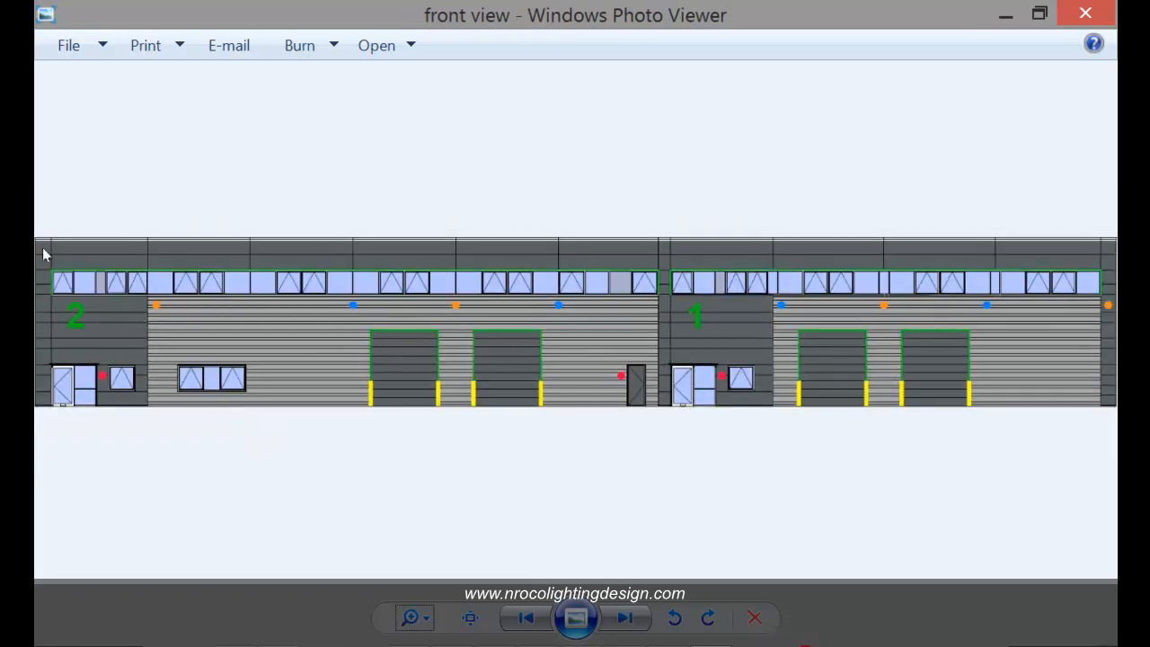
key("Left")
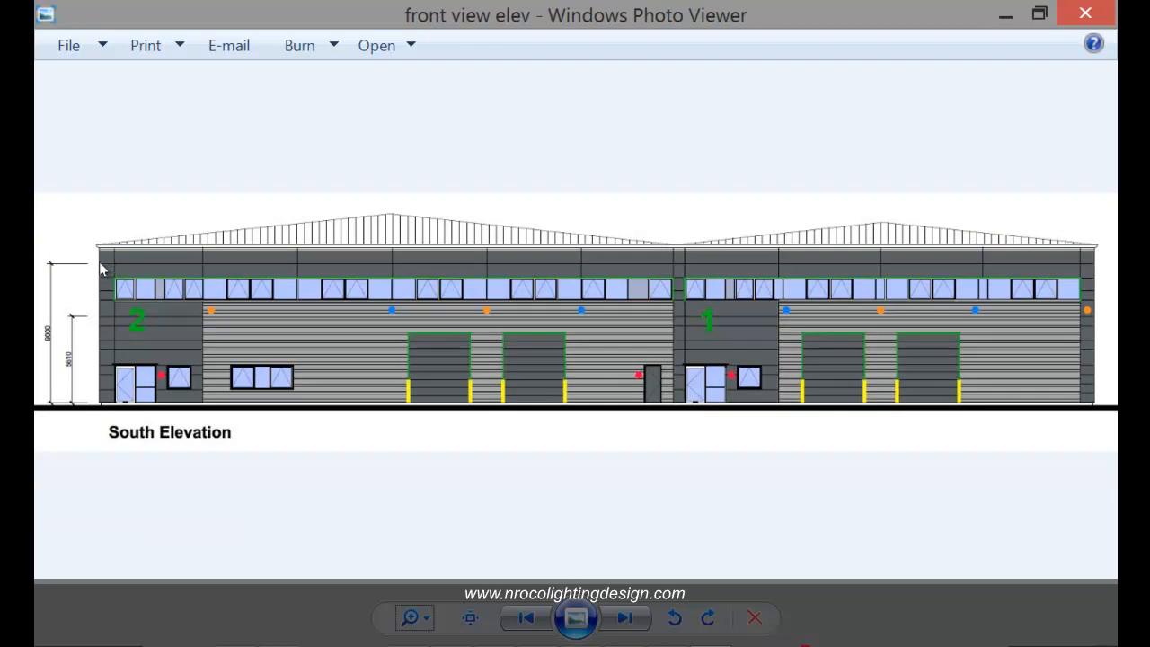
key("Right")
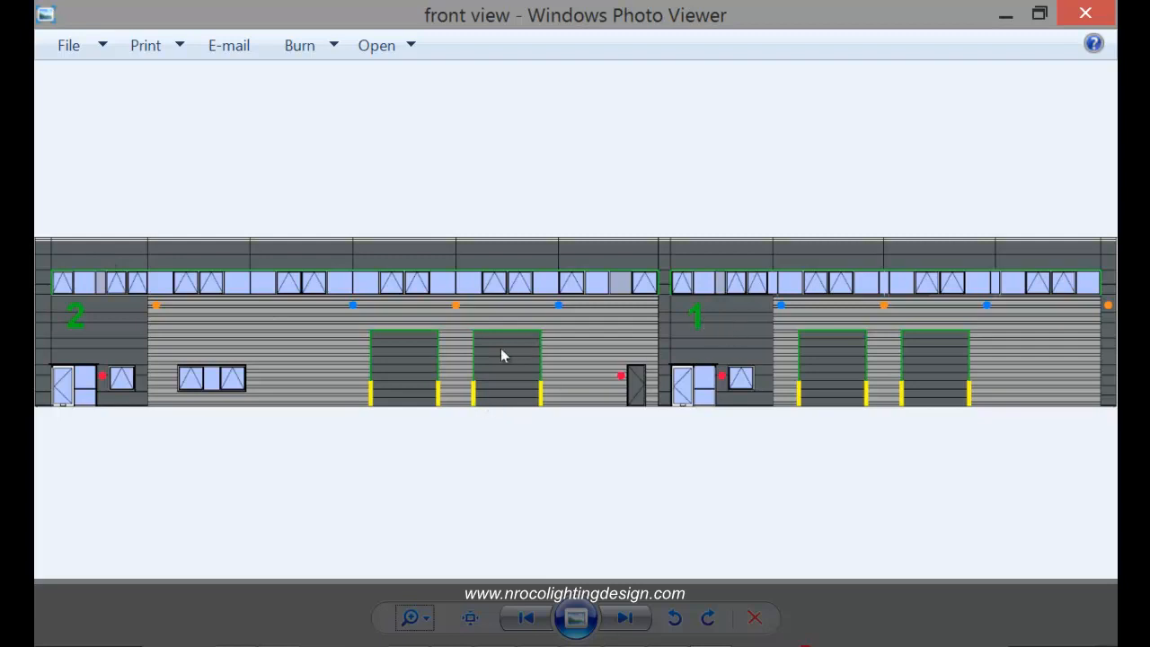
key("Right")
key("Left")
key("Left")
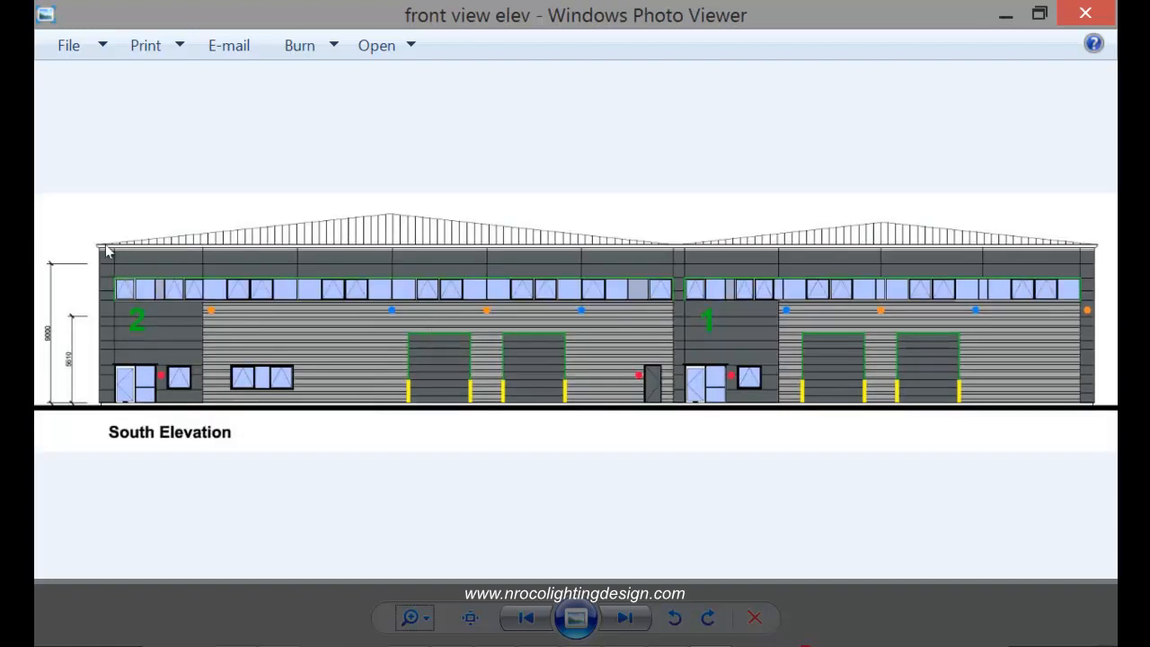
key("Right")
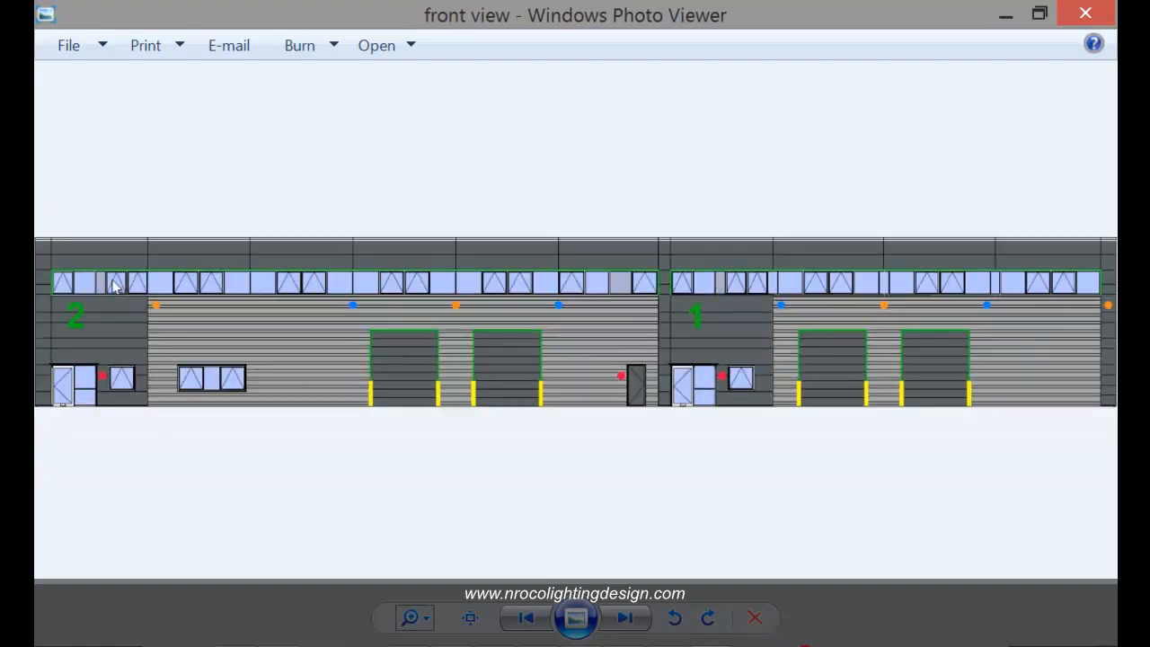
key("Left")
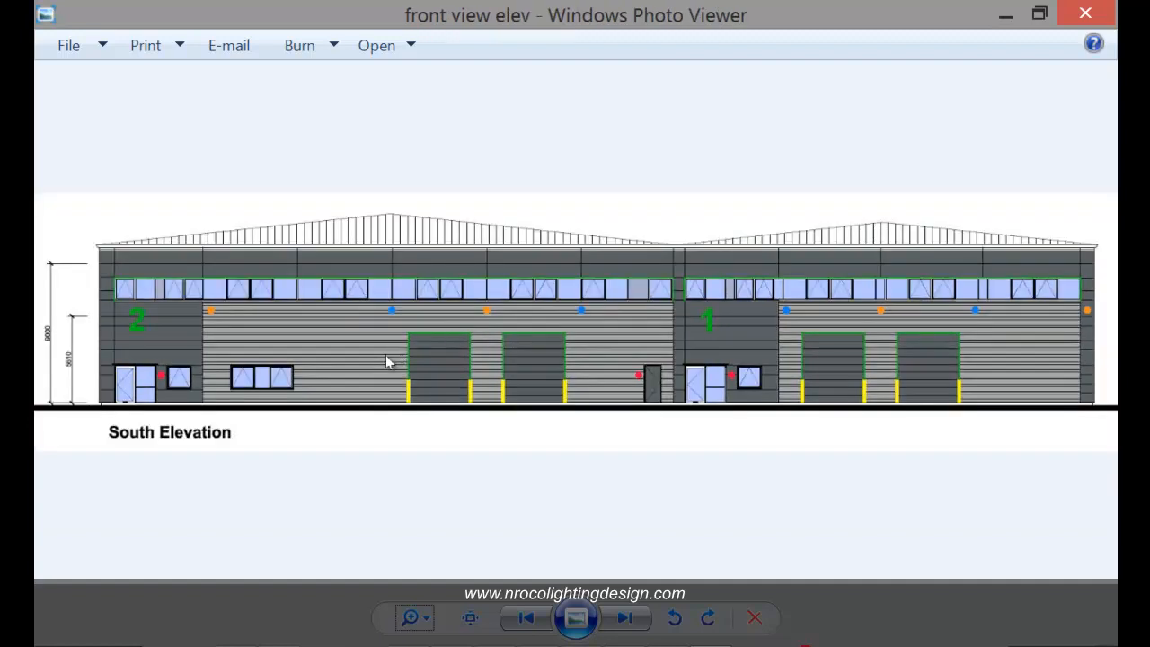
Browse through the elevation images again, including the east view elev, east view and front view
key("Right")
key("Right")
key("Right")
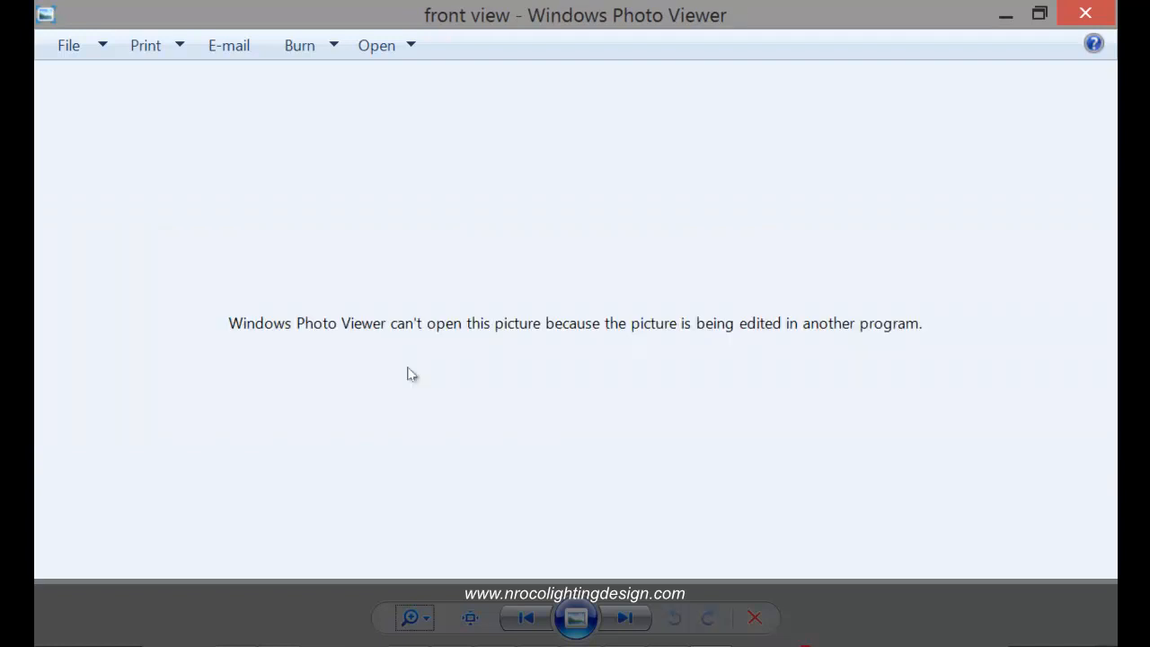
key("Right")
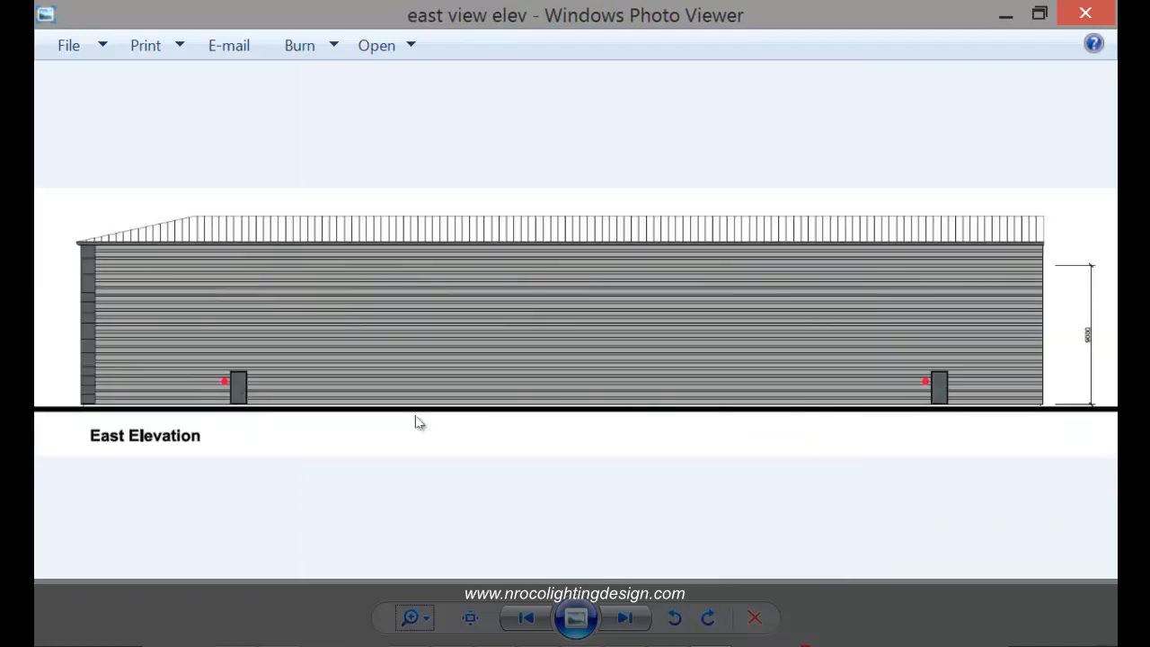
key("Left")
key("Right")
key("Right")
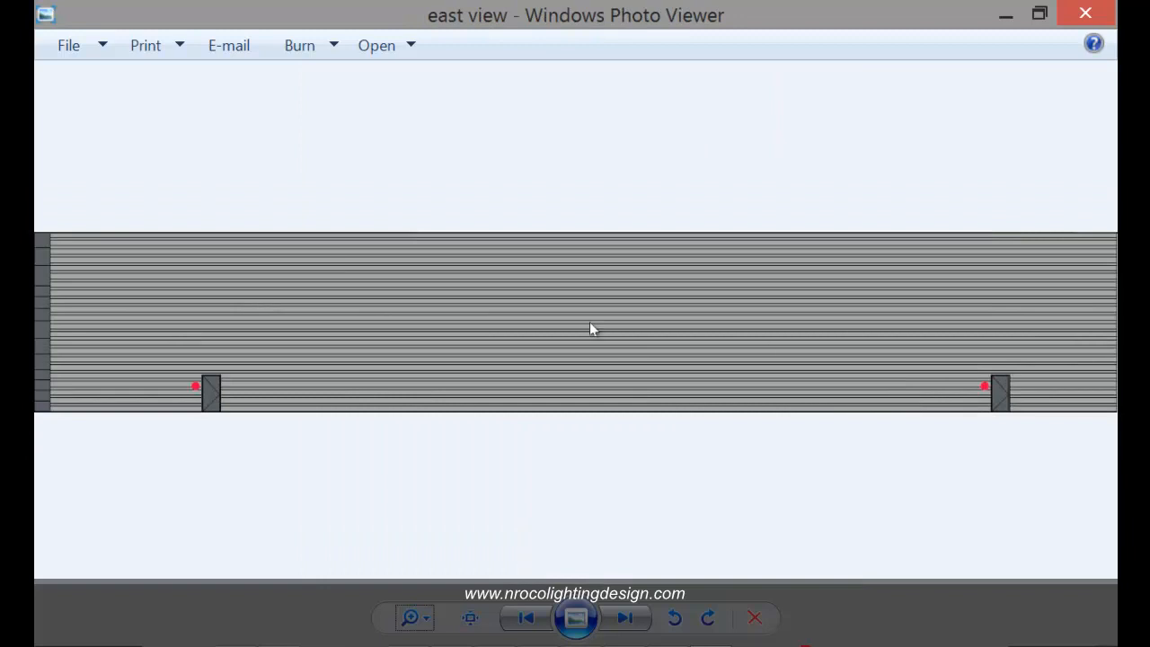
key("Right")
key("Right")
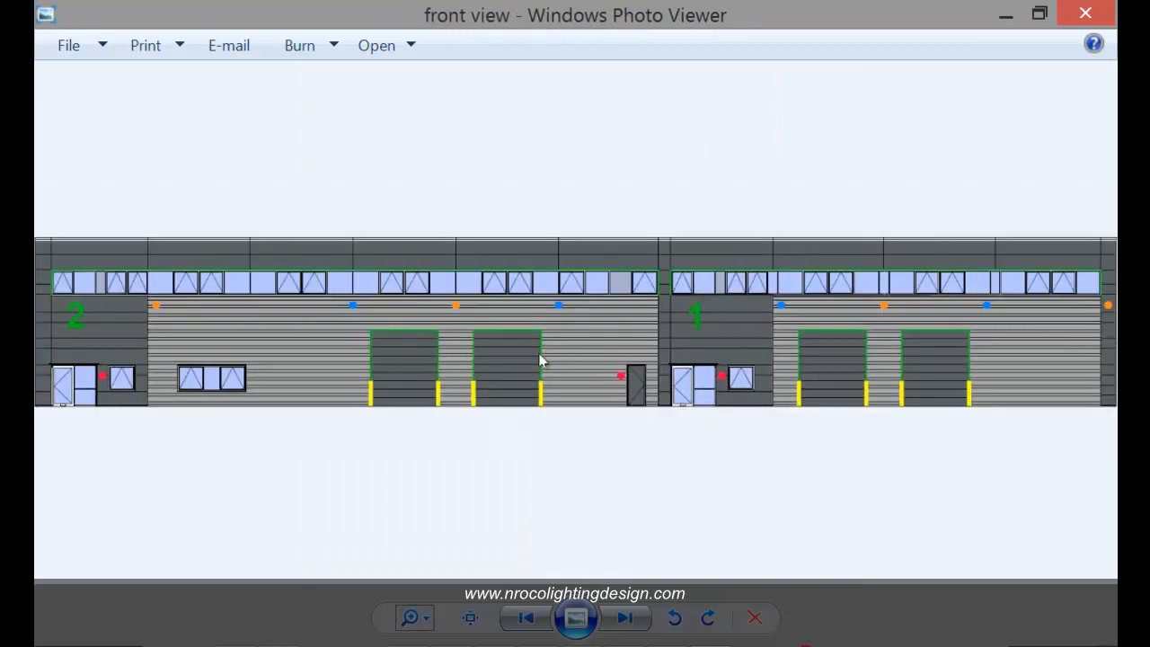
key("Right")
key("Right")
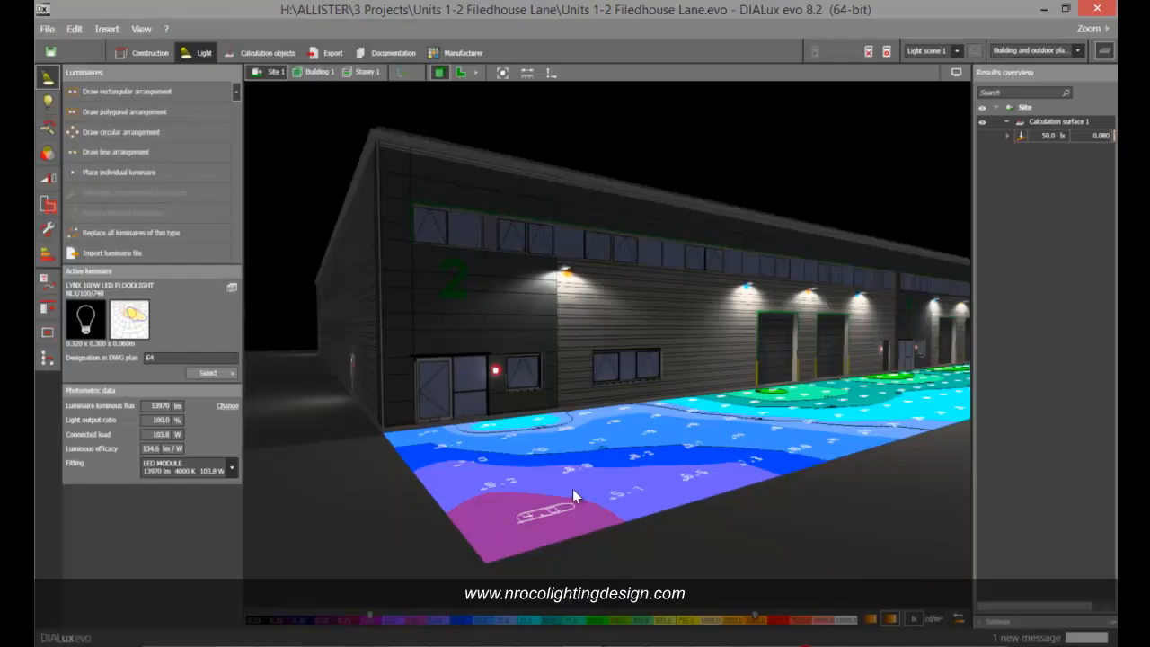
In DIALux evo, show the site in 2D plan view with false colours off and the imported elevation plans displayed
left_click_drag(572, 489, 629, 411)
scroll(490, 443, "down", 3)
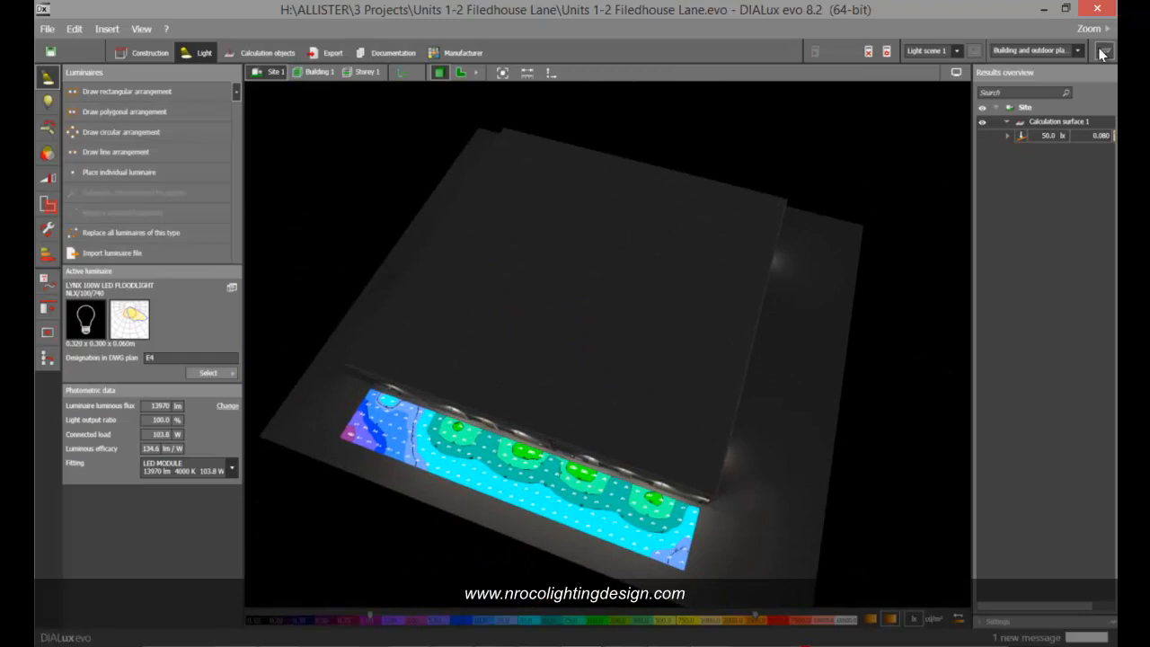
left_click(1103, 52)
left_click(461, 72)
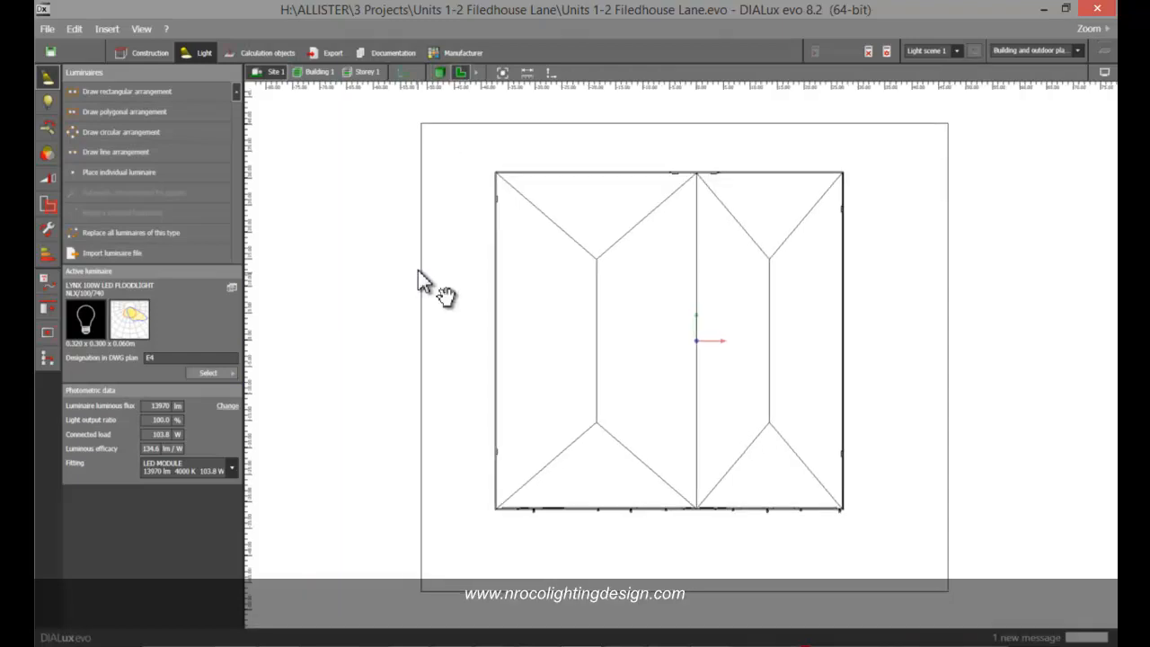
left_click(401, 72)
Examine the South Elevation drawing and its height dimensions in the site plan
scroll(395, 315, "up", 3)
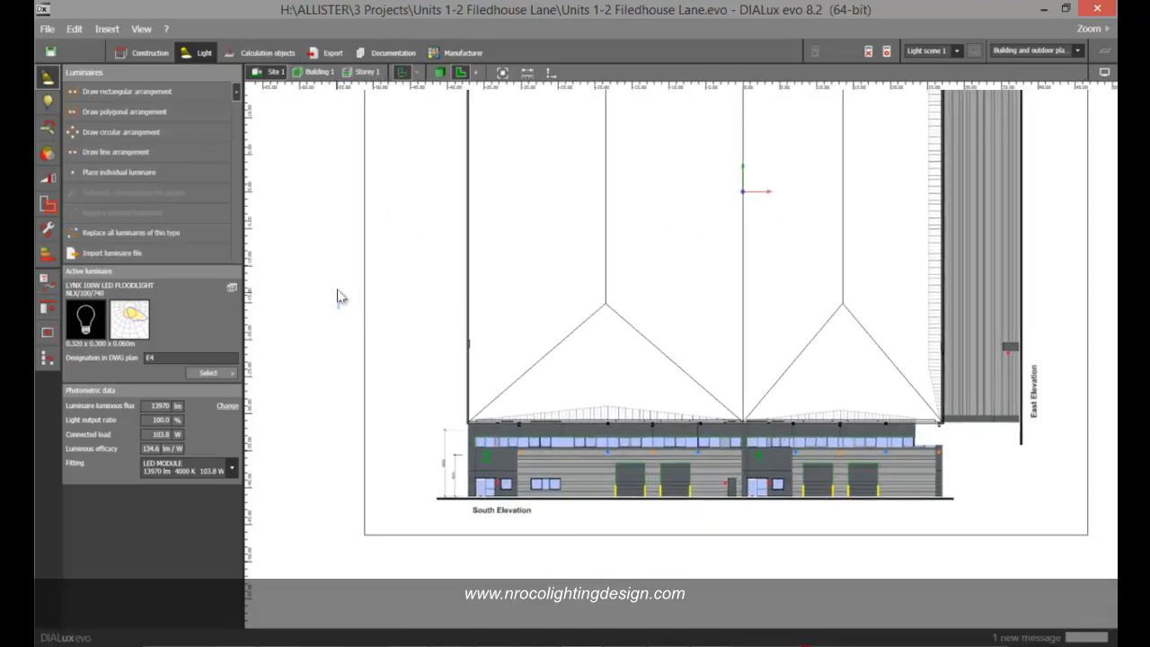
middle_click_drag(332, 271, 300, 197)
scroll(531, 373, "up", 2)
middle_click_drag(530, 375, 461, 328)
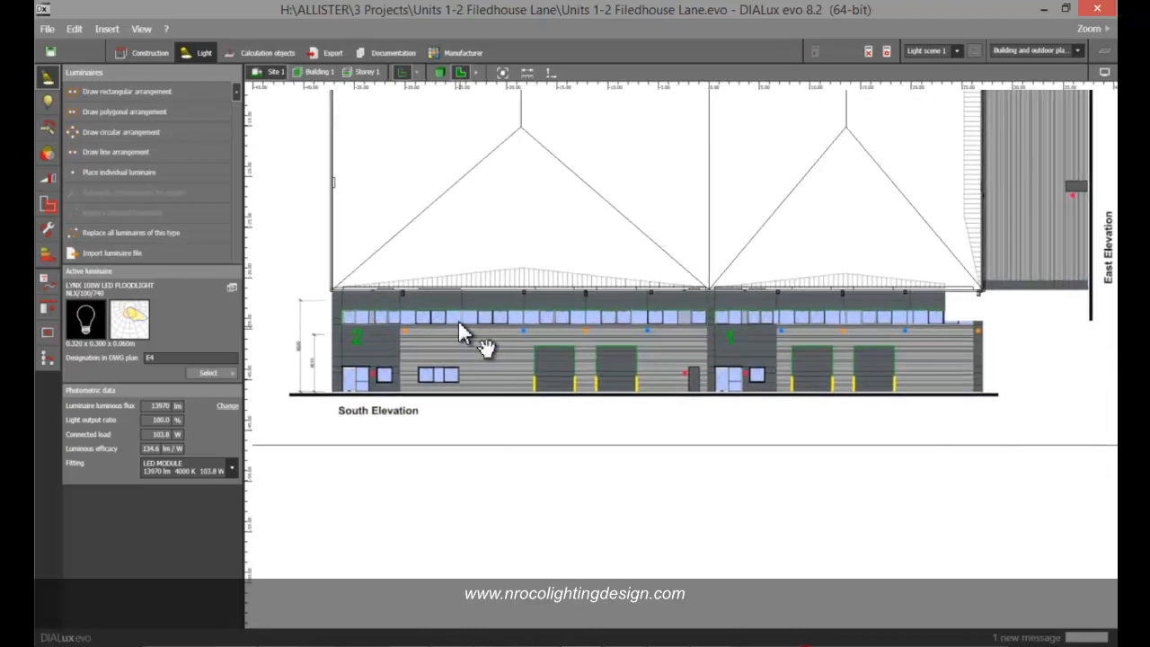
scroll(474, 314, "down", 1)
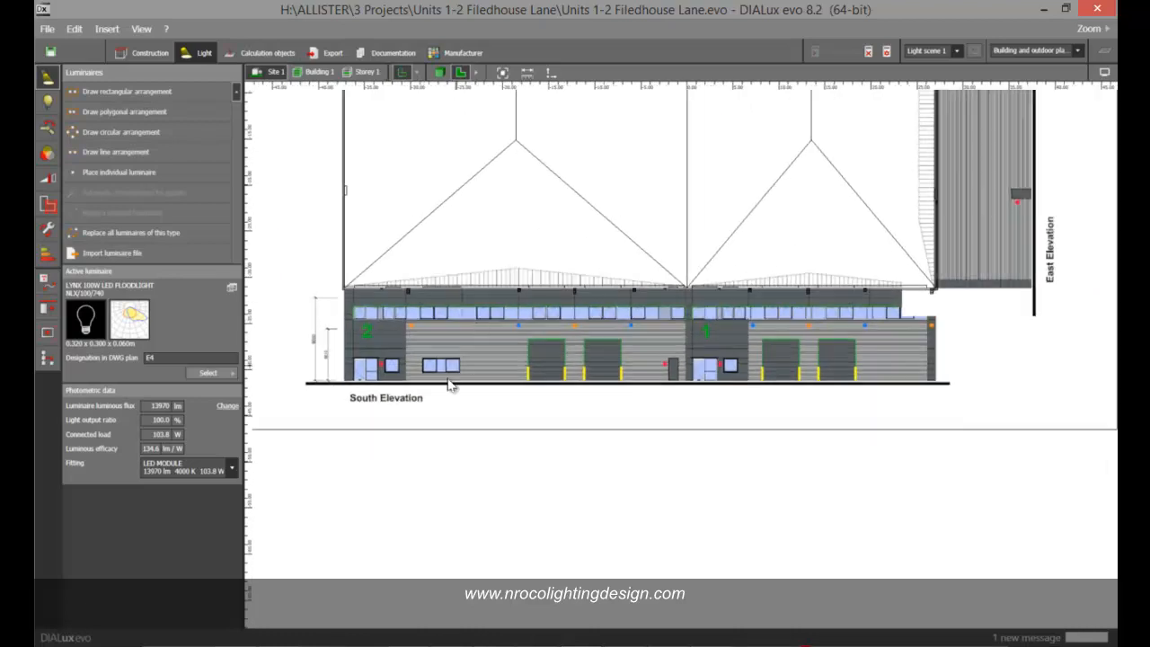
scroll(407, 386, "up", 2)
middle_click_drag(397, 373, 464, 374)
scroll(360, 338, "up", 3)
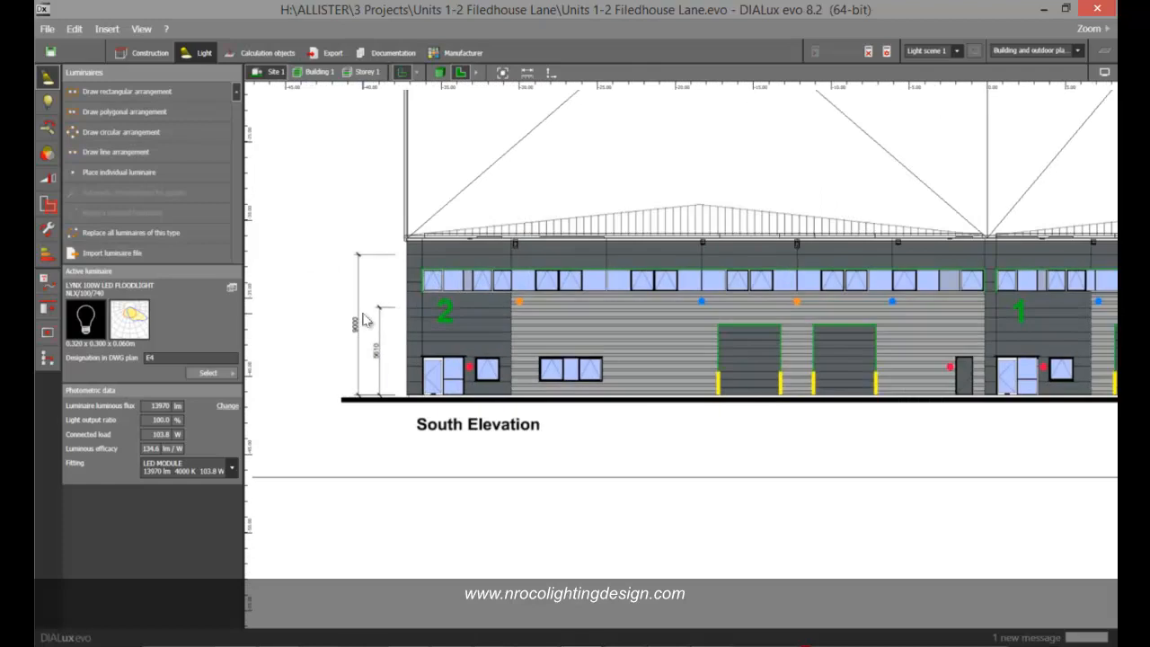
scroll(363, 321, "up", 5)
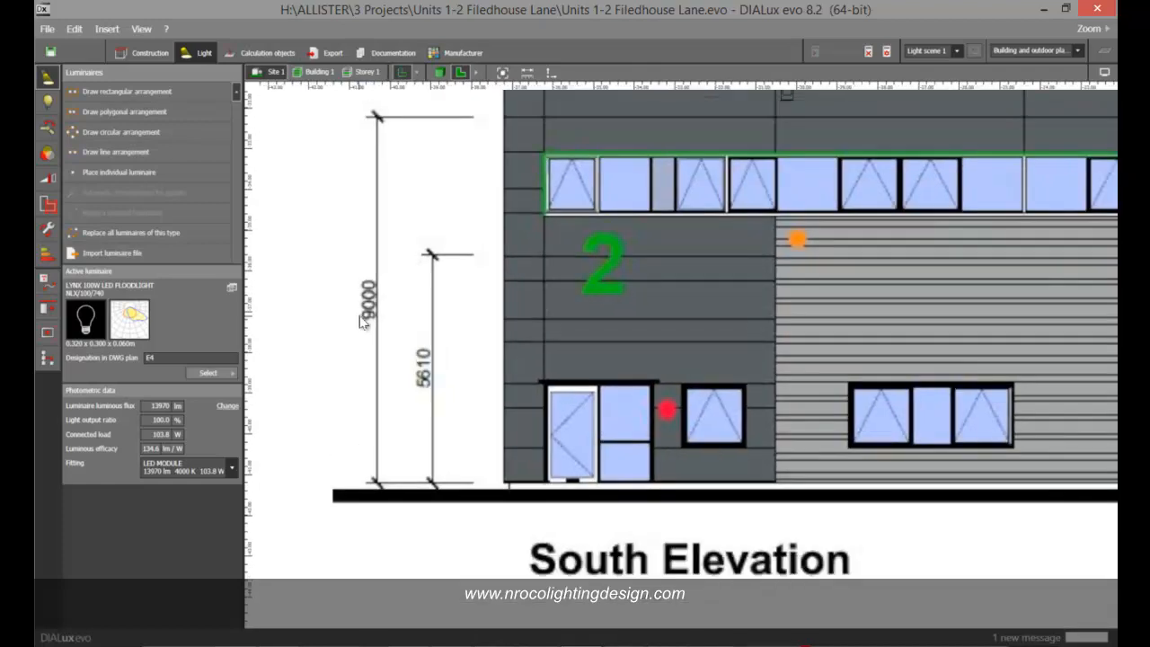
scroll(362, 321, "down", 6)
middle_click_drag(373, 306, 374, 487)
Return the site to the 3D view and start another DIALux evo window with an empty project
left_click(443, 68)
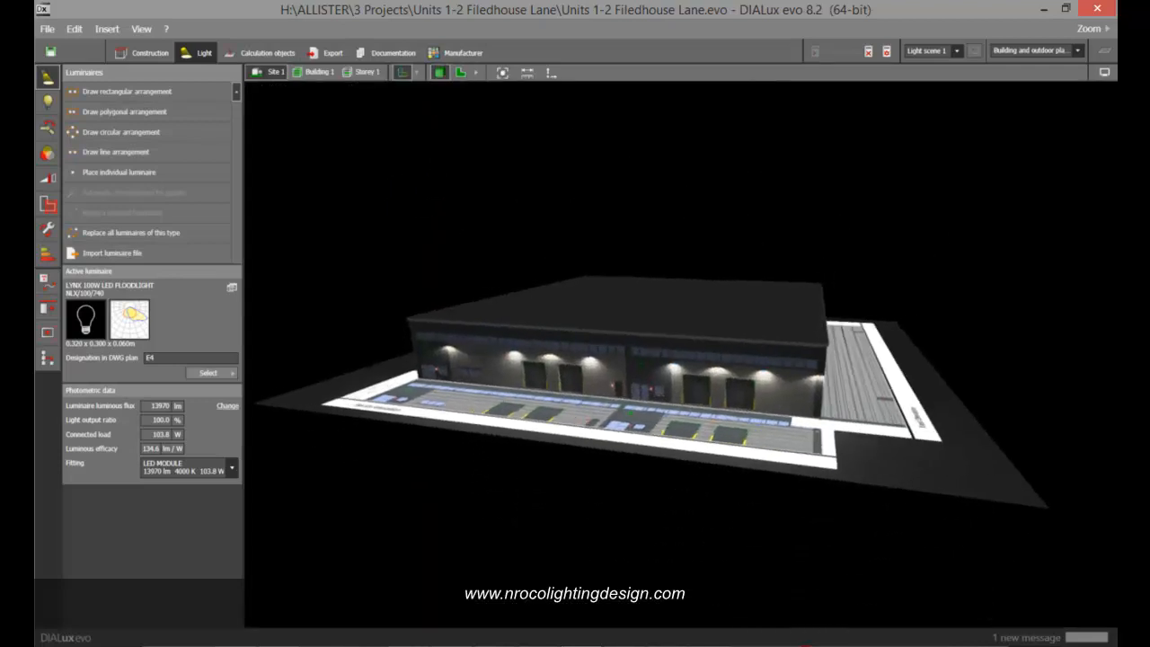
right_click(738, 643)
left_click(811, 571)
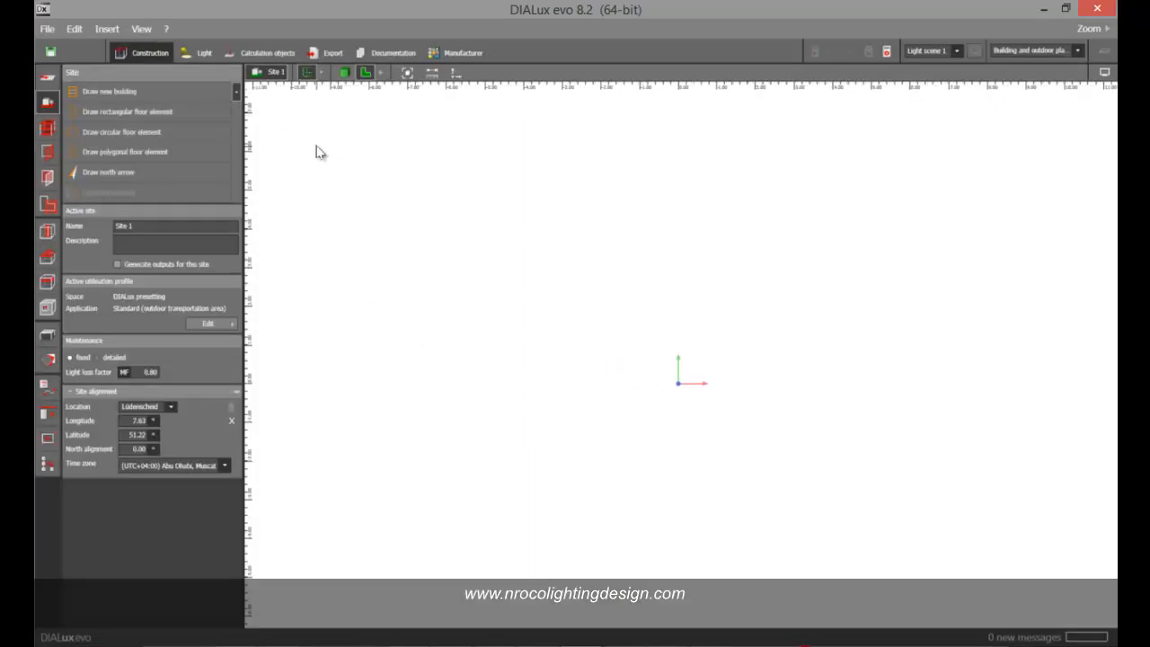
left_click(47, 79)
left_click(86, 91)
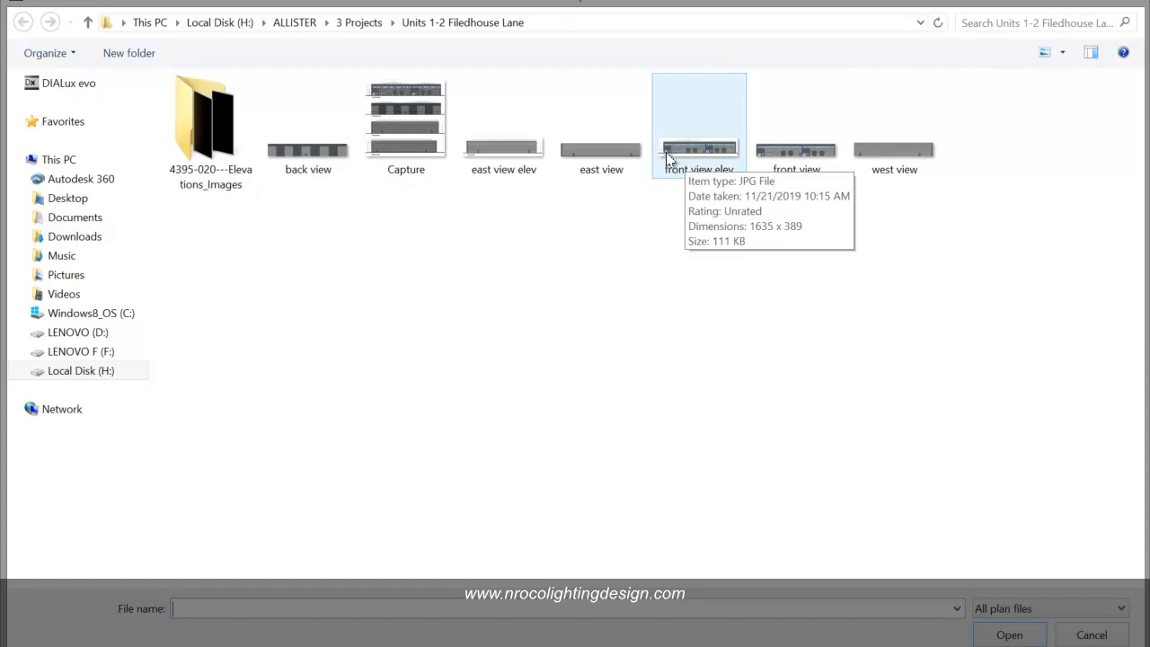
left_click(696, 146)
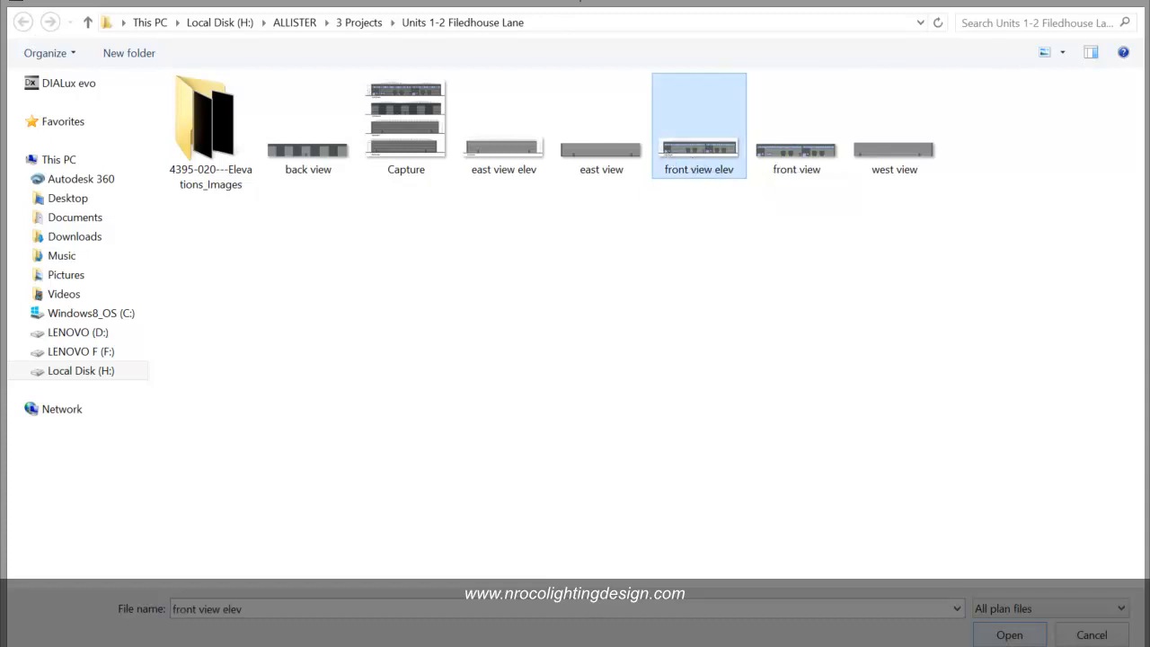
left_click(1010, 635)
Keep the plan's default origin, scale it by setting the 9000 height dimension line to 9 m, and finish the plan configuration
middle_click_drag(398, 335, 597, 325)
middle_click_drag(669, 357, 546, 357)
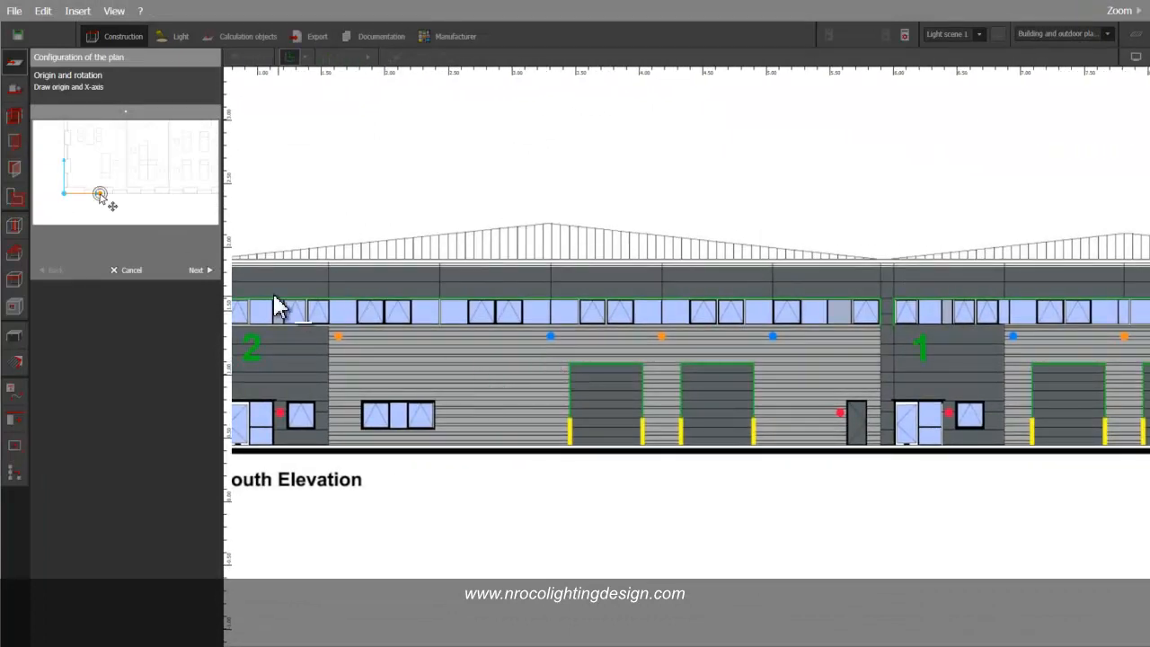
left_click(198, 269)
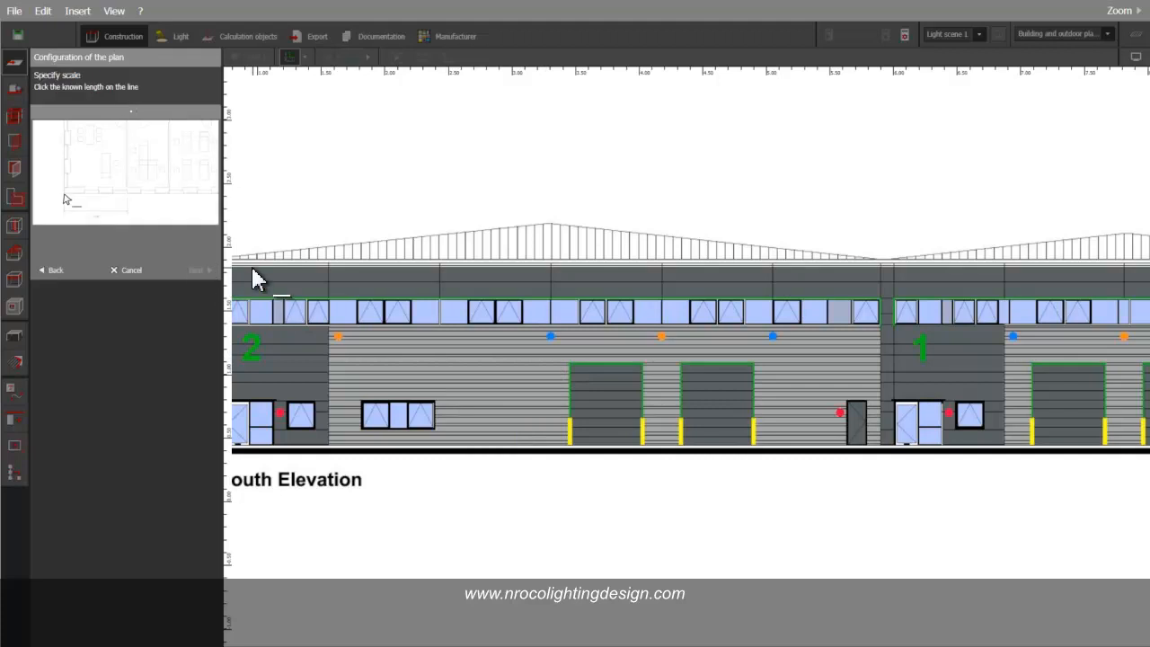
middle_click_drag(321, 296, 529, 295)
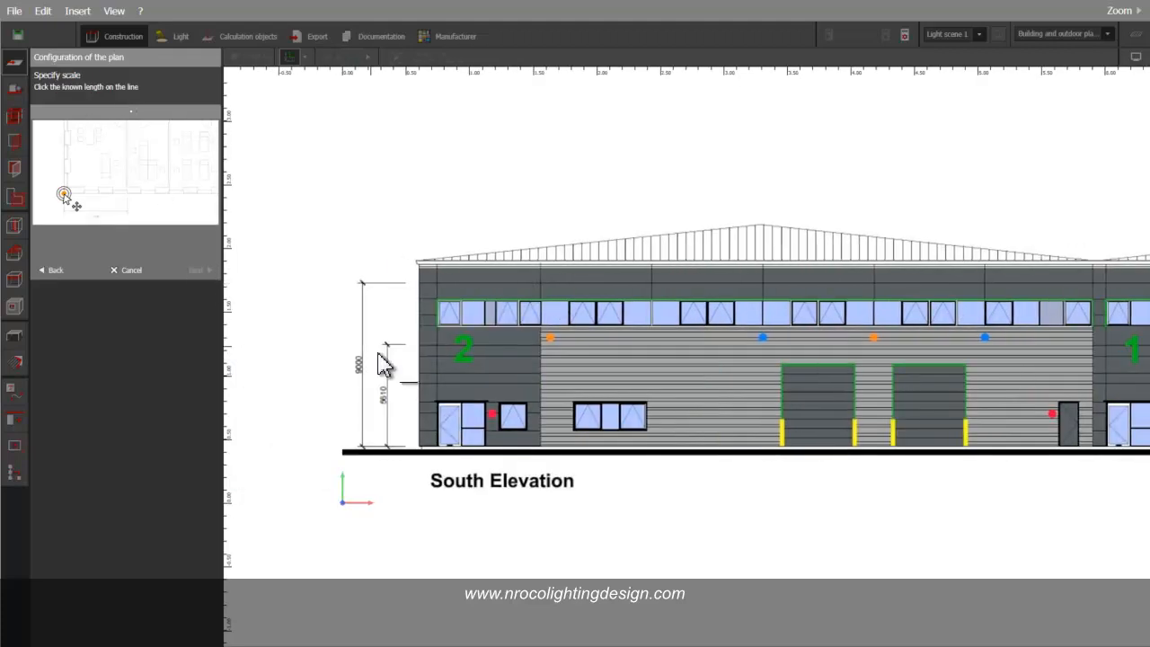
scroll(354, 387, "up", 4)
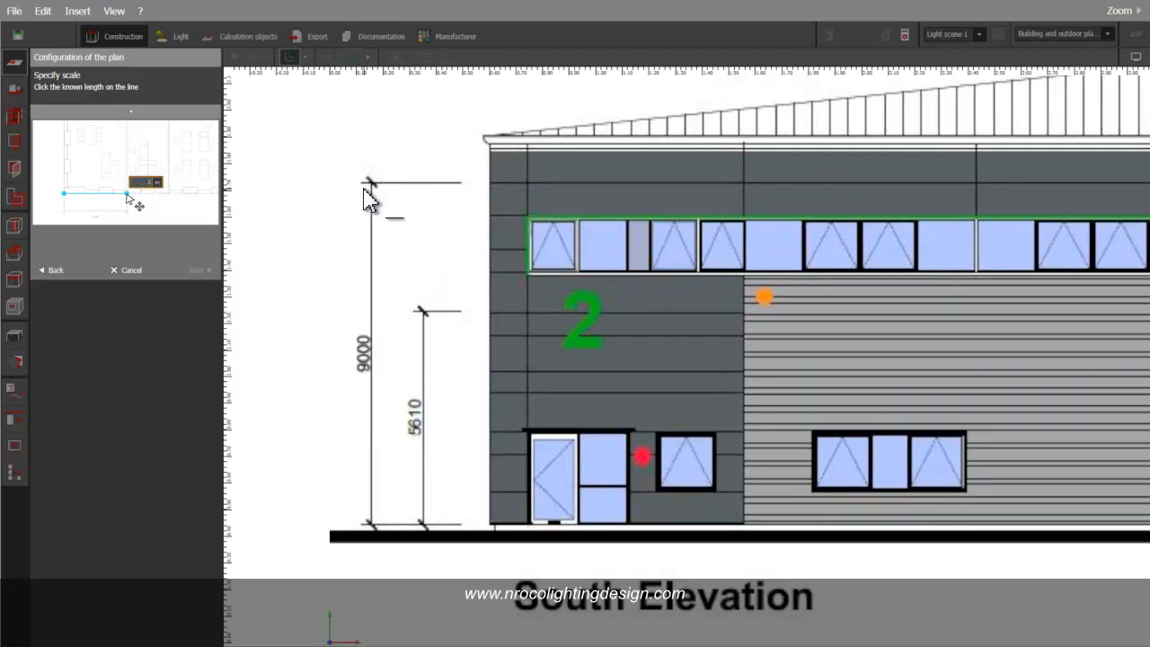
left_click(363, 182)
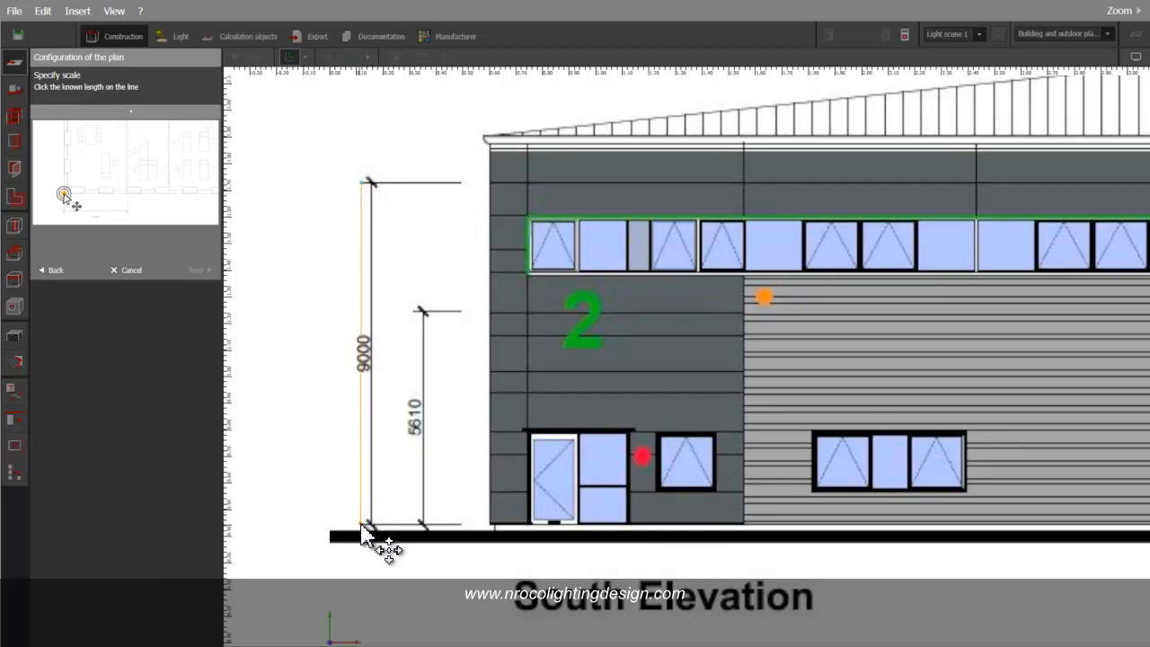
left_click(362, 527)
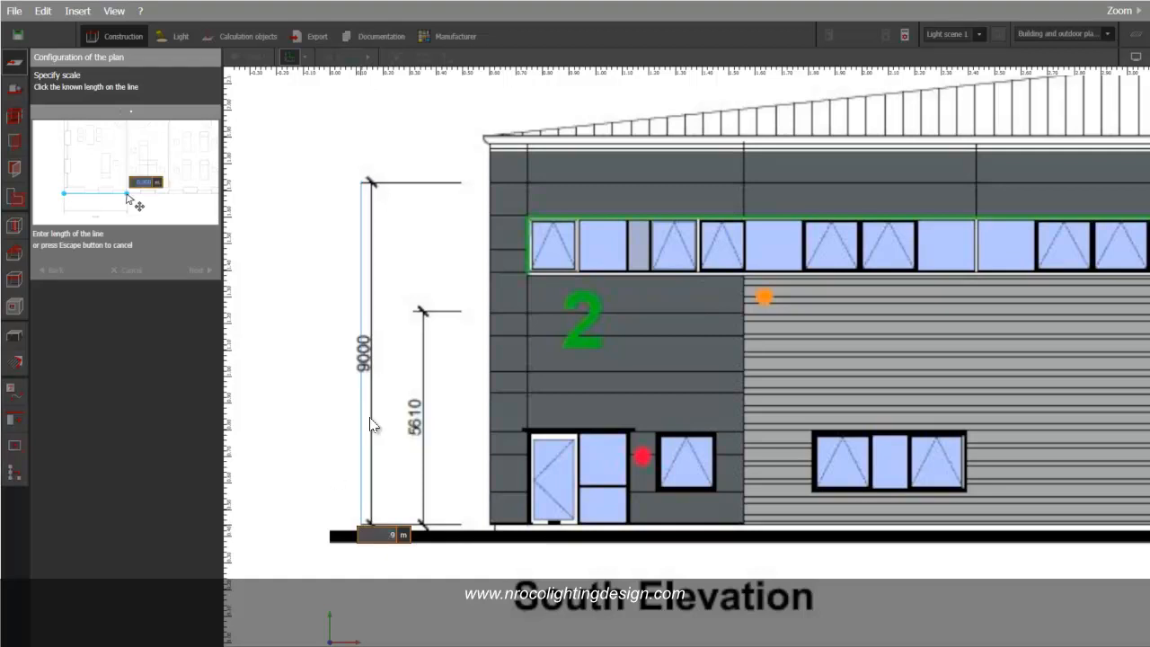
key("Return")
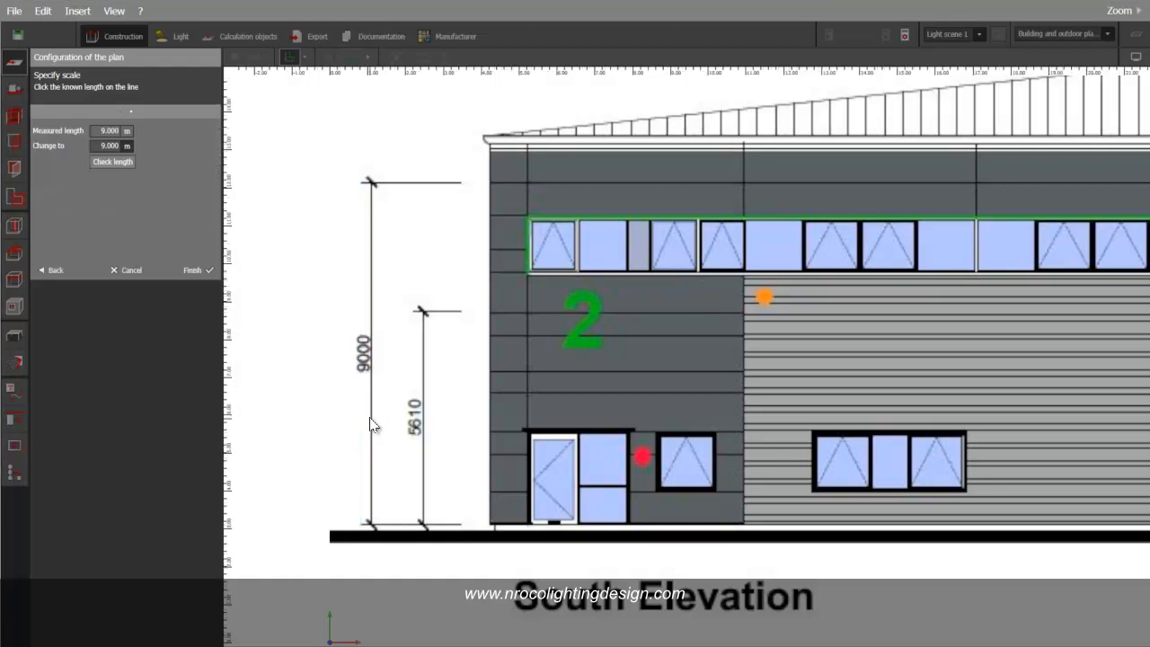
left_click(197, 271)
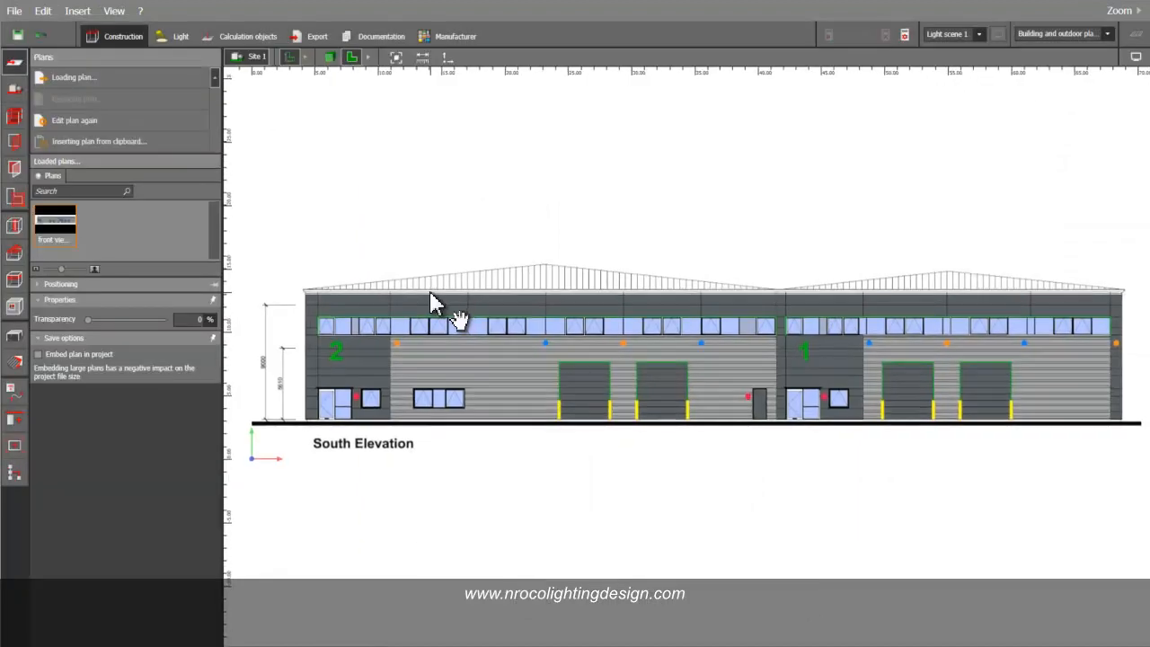
Measure the 9000 height dimension on the South Elevation plan to check the scale
scroll(345, 419, "up", 2)
scroll(345, 418, "down", 2)
mouse_move(345, 419)
middle_mouse_down()
mouse_move(412, 384)
mouse_move(388, 304)
middle_mouse_up()
scroll(363, 409, "up", 4)
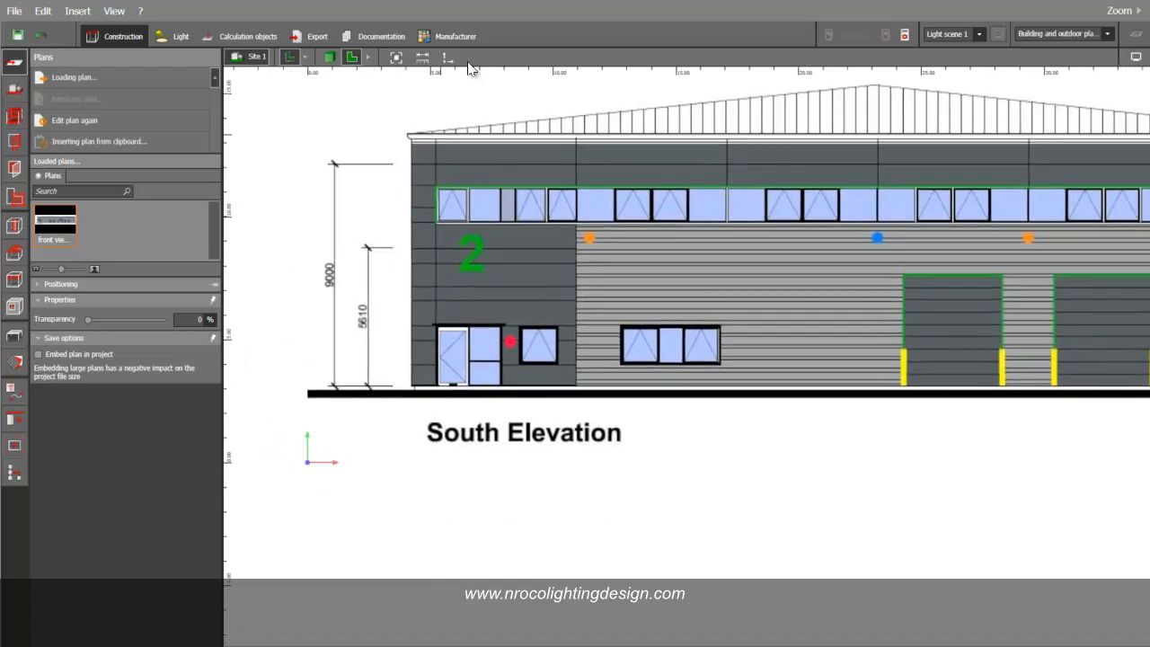
left_click(422, 59)
scroll(361, 206, "up", 1)
left_click(343, 161)
scroll(348, 416, "up", 1)
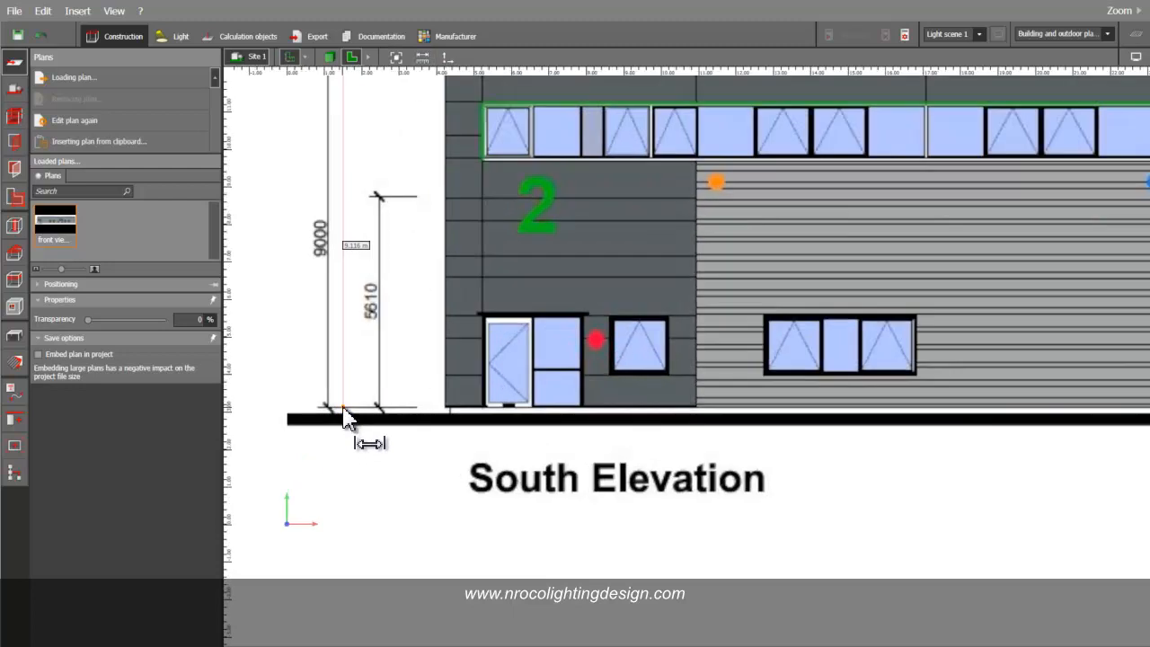
scroll(346, 418, "up", 1)
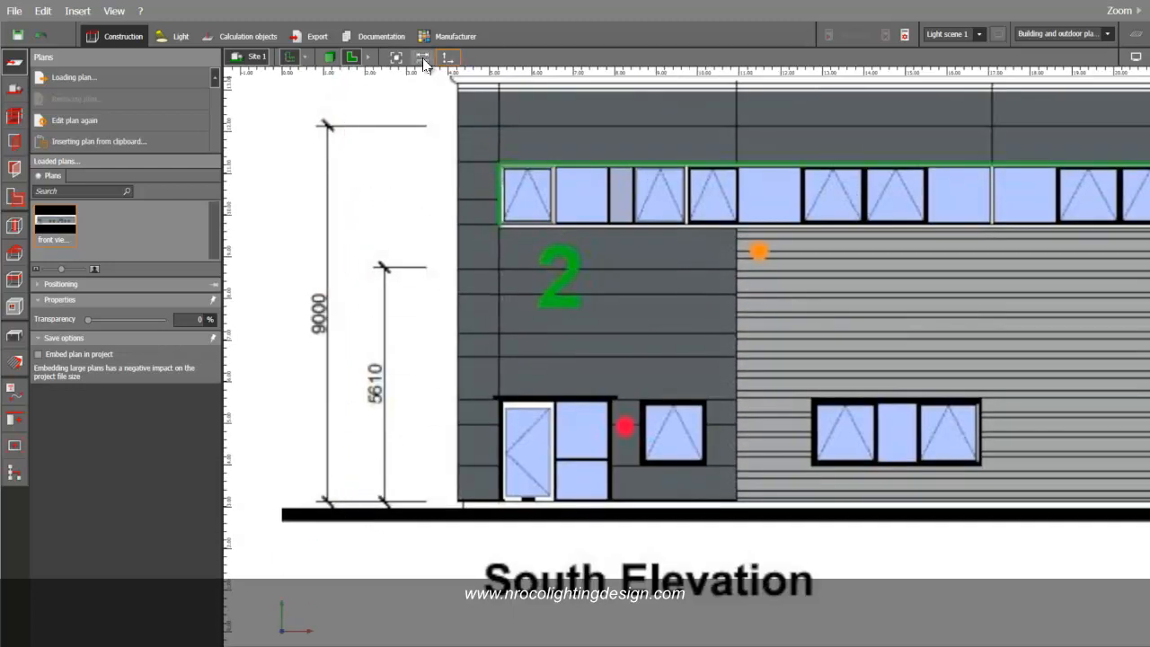
scroll(357, 142, "up", 1)
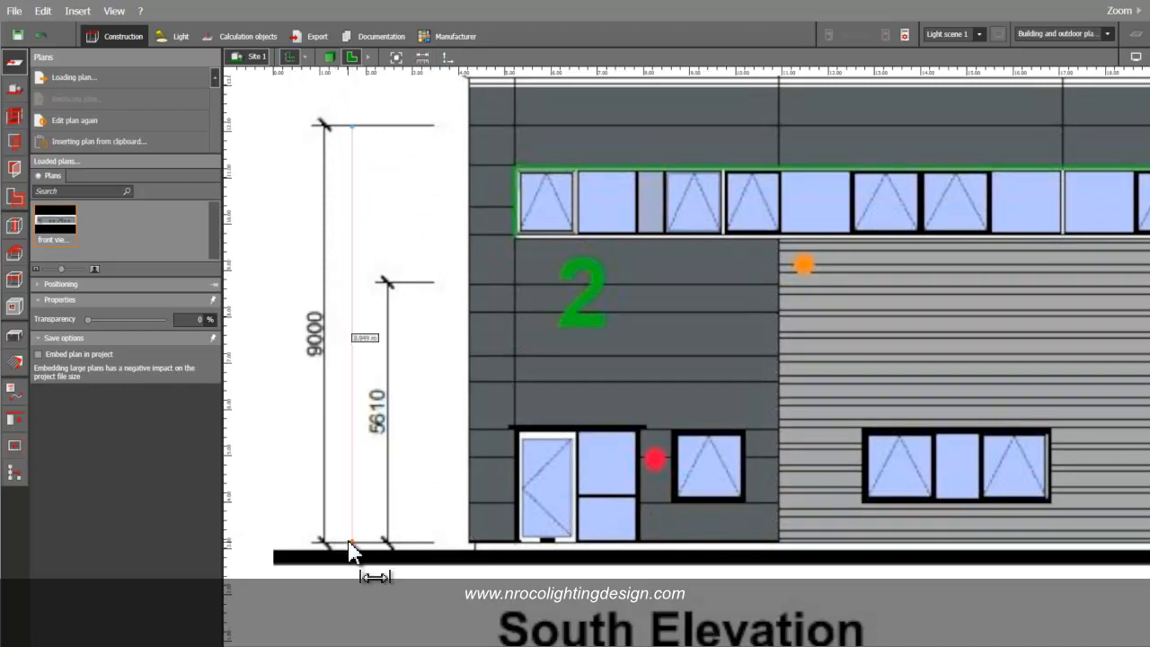
Draw a rectangular floor element about 98 m long that encloses the South Elevation plan and leaves a large area above it
scroll(431, 395, "down", 10)
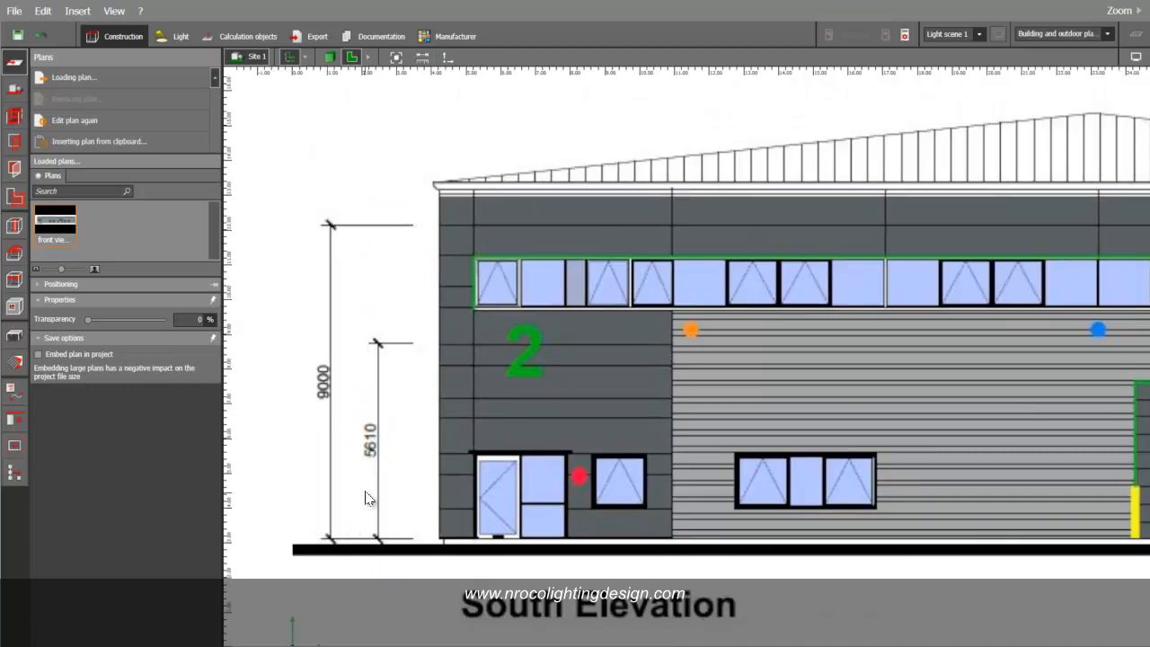
scroll(472, 403, "up", 3)
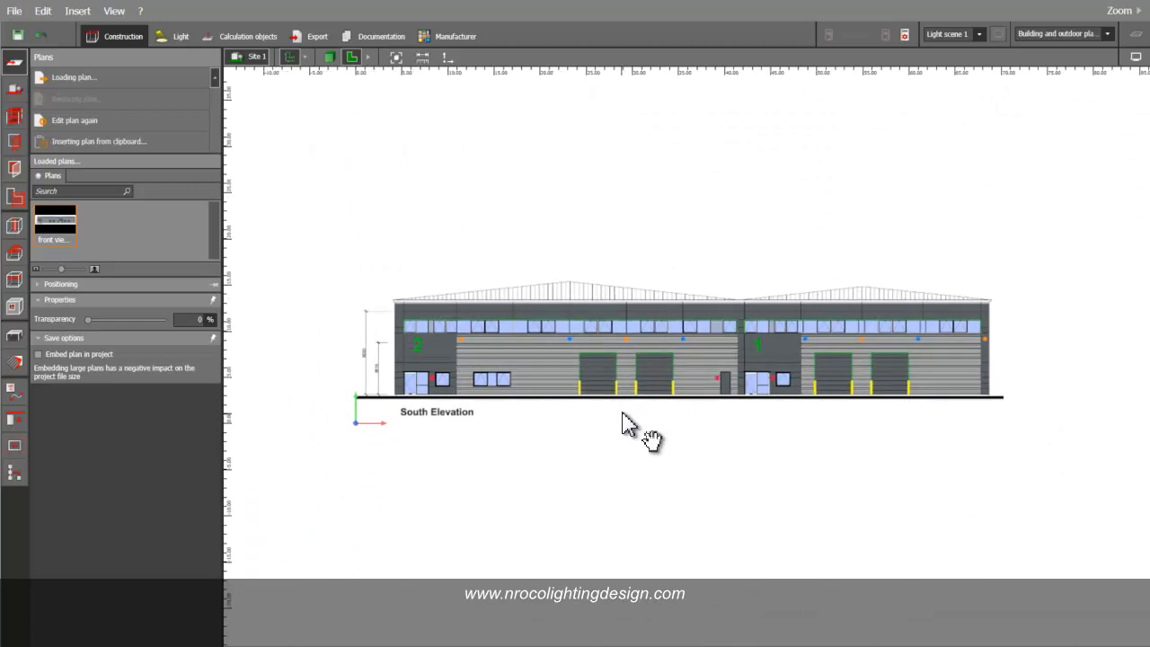
scroll(545, 340, "down", 2)
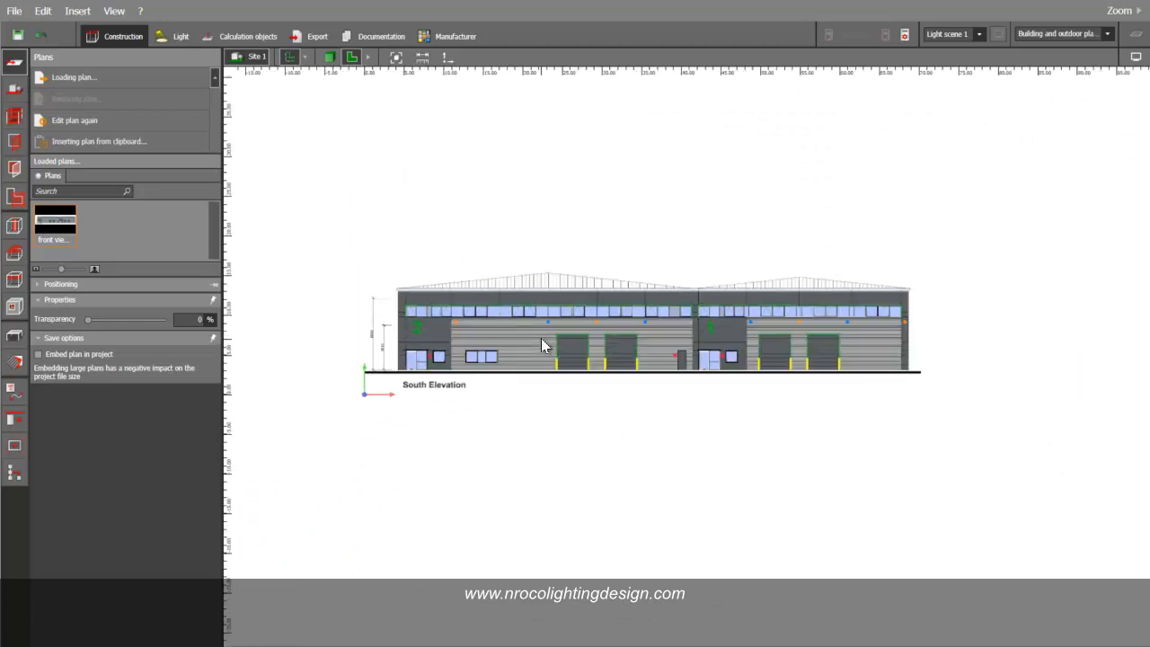
middle_click_drag(540, 338, 523, 425)
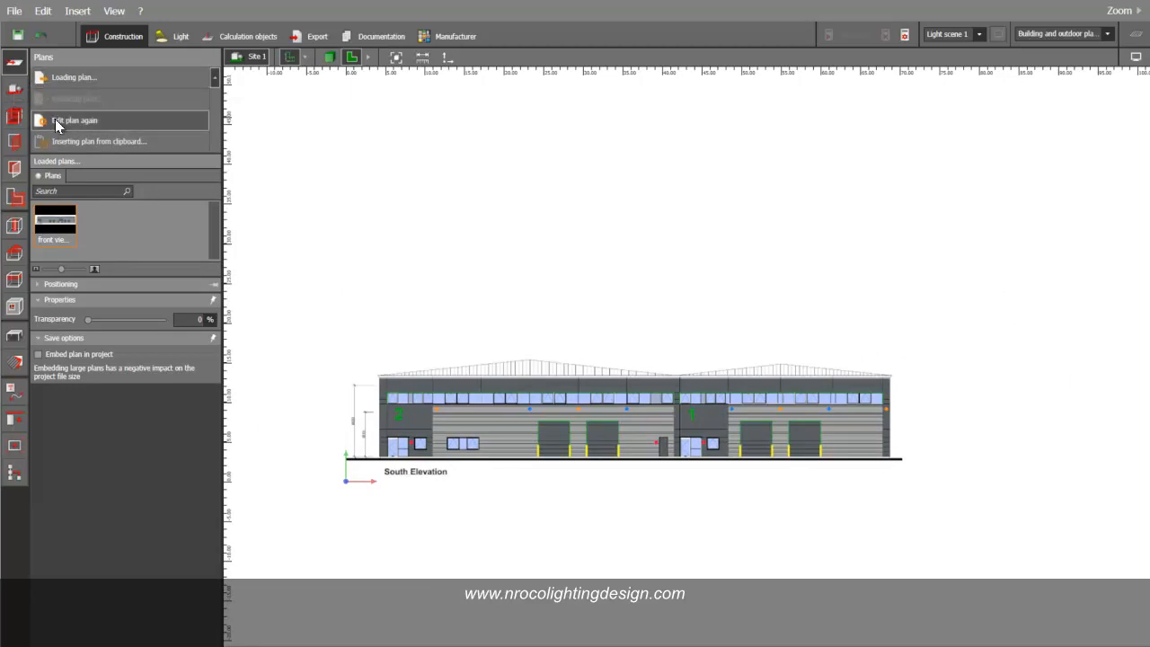
left_click(13, 93)
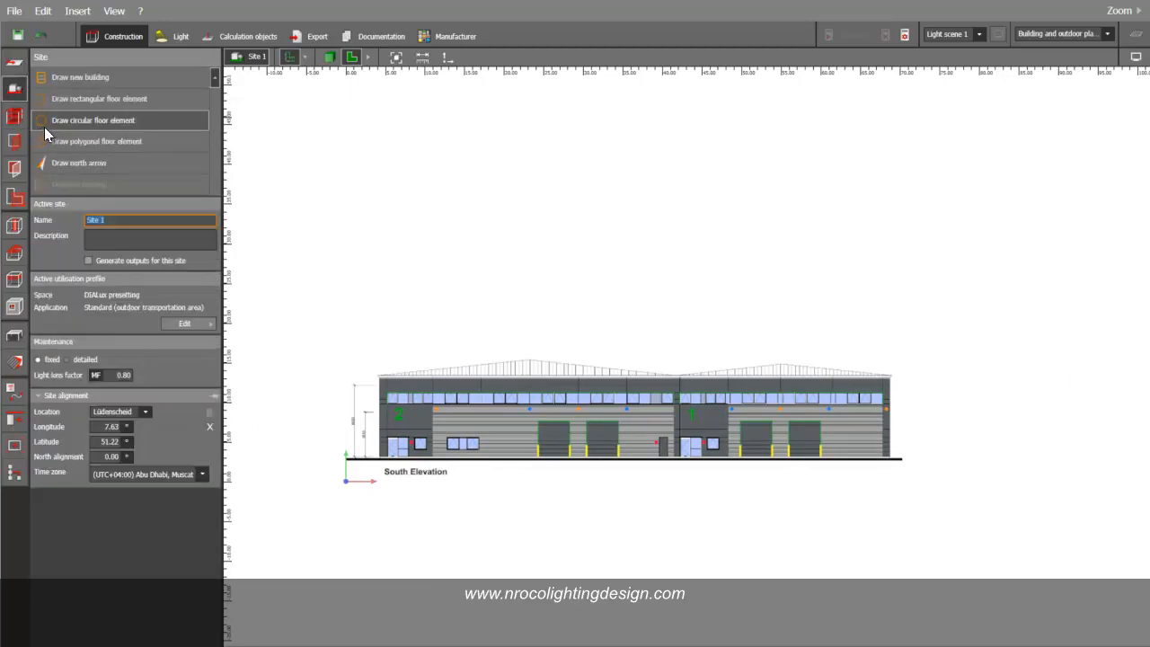
left_click(93, 101)
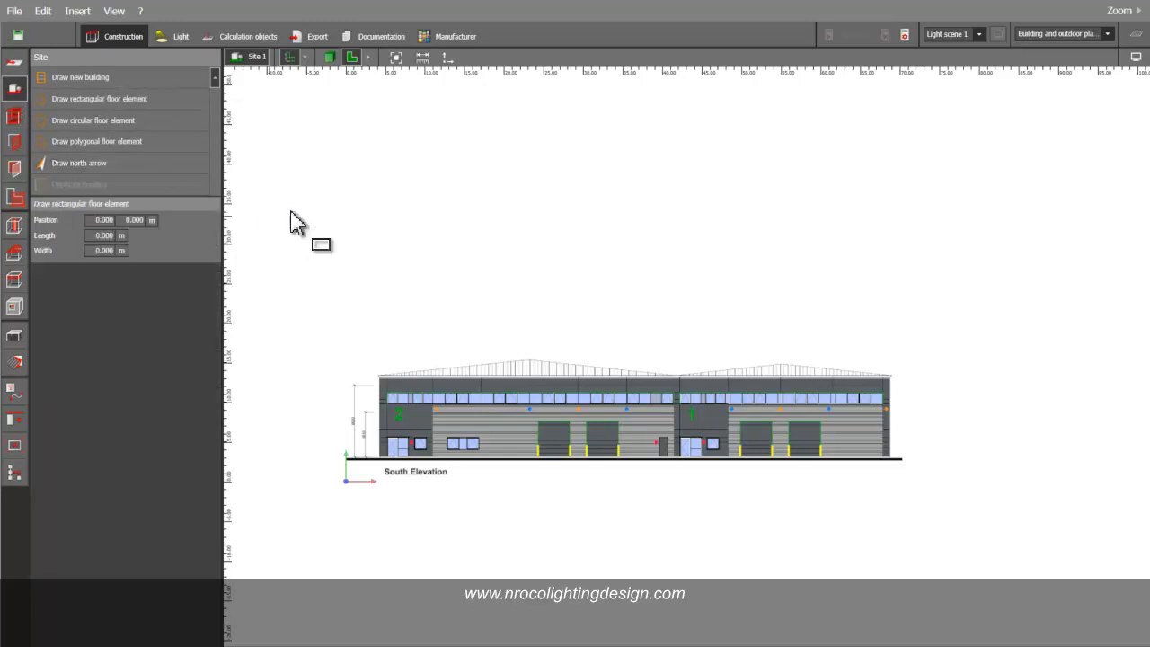
scroll(300, 310, "down", 2)
scroll(309, 333, "down", 1)
mouse_move(371, 312)
middle_mouse_down()
mouse_move(476, 431)
mouse_move(481, 422)
middle_mouse_up()
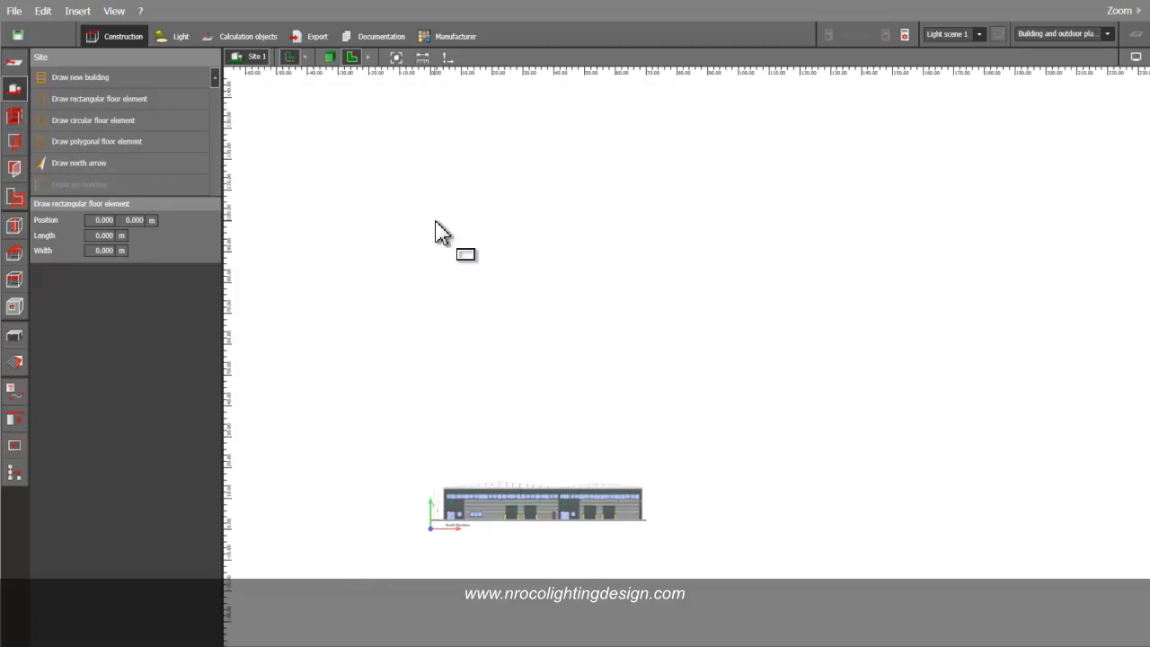
left_click(406, 208)
left_click(707, 210)
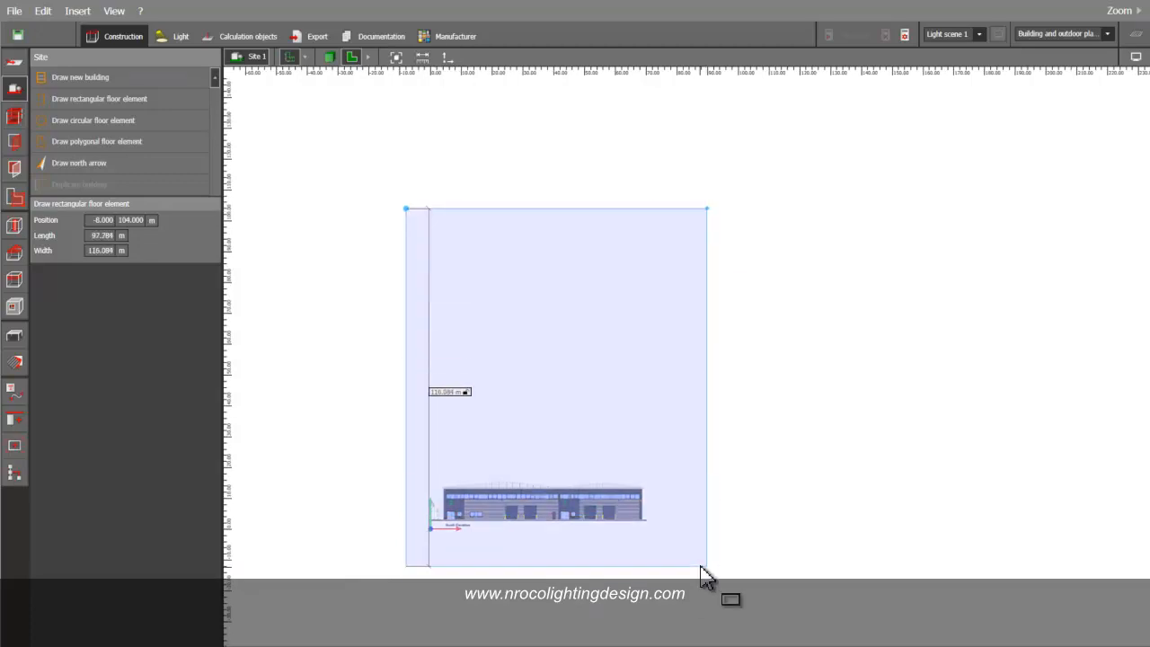
left_click(336, 544)
Start the contour of a new building at the upper-left wall corner of the South Elevation, just below the eaves
left_click(14, 117)
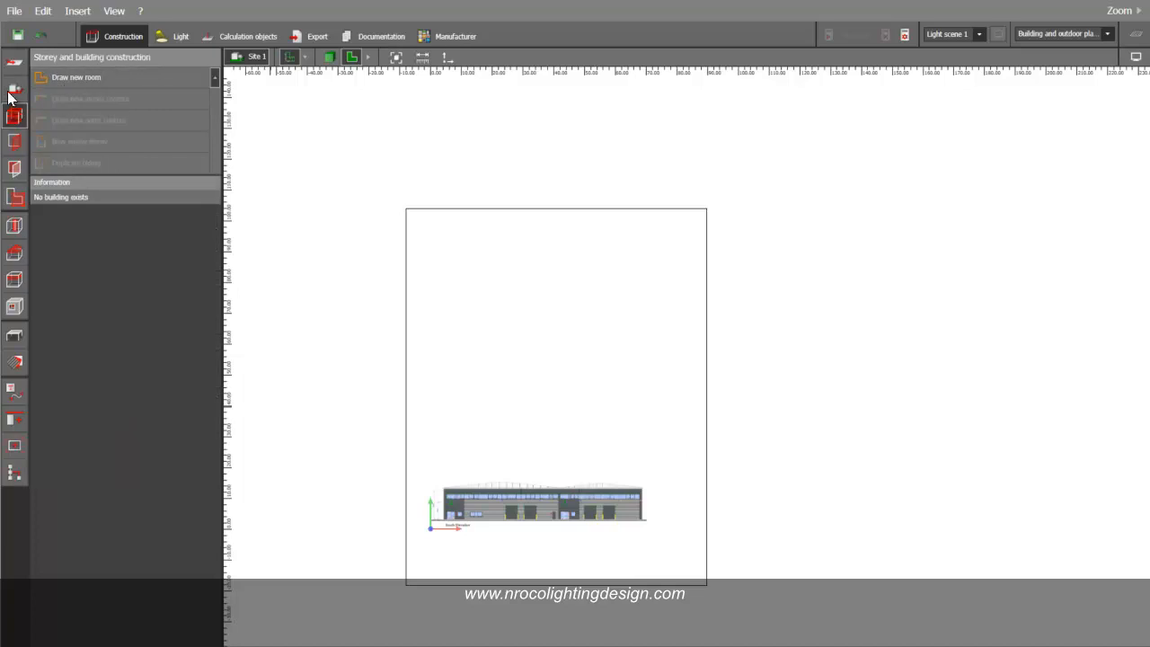
left_click(14, 90)
left_click(67, 77)
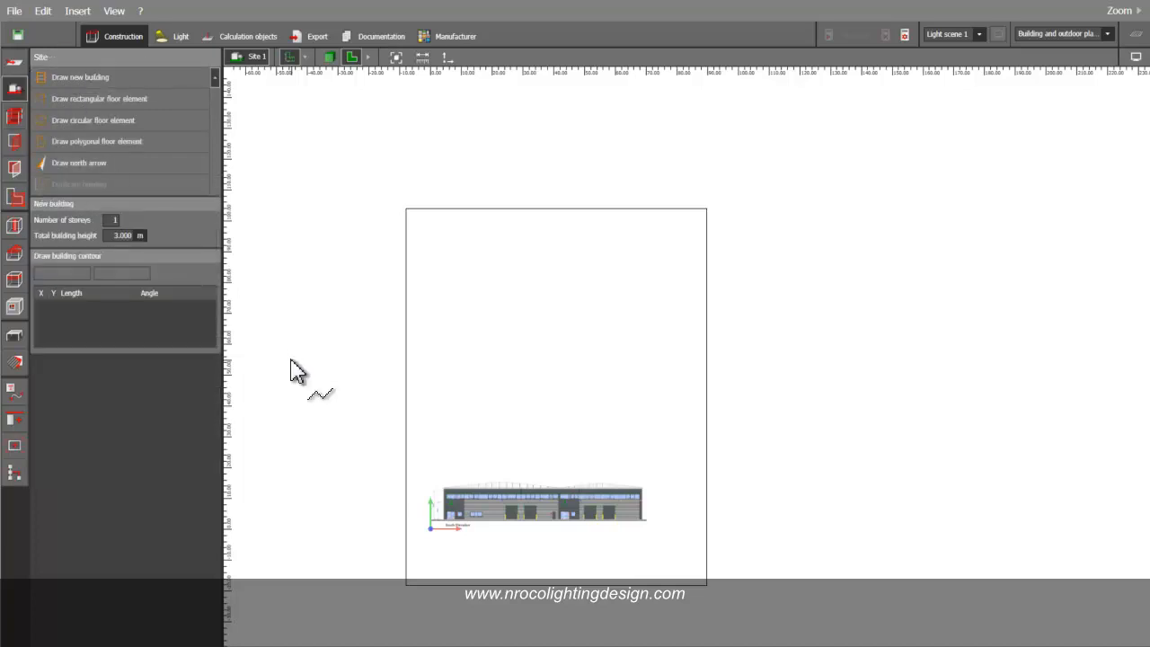
middle_click_drag(290, 359, 296, 316)
scroll(416, 455, "up", 4)
middle_click_drag(426, 452, 384, 478)
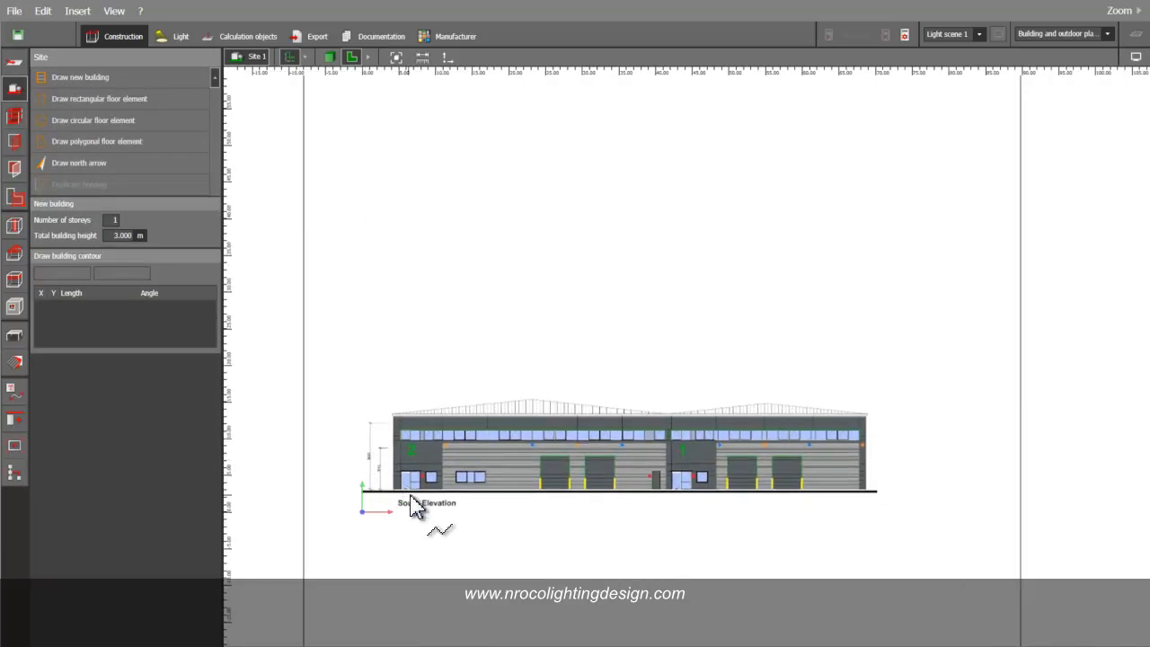
scroll(416, 508, "up", 1)
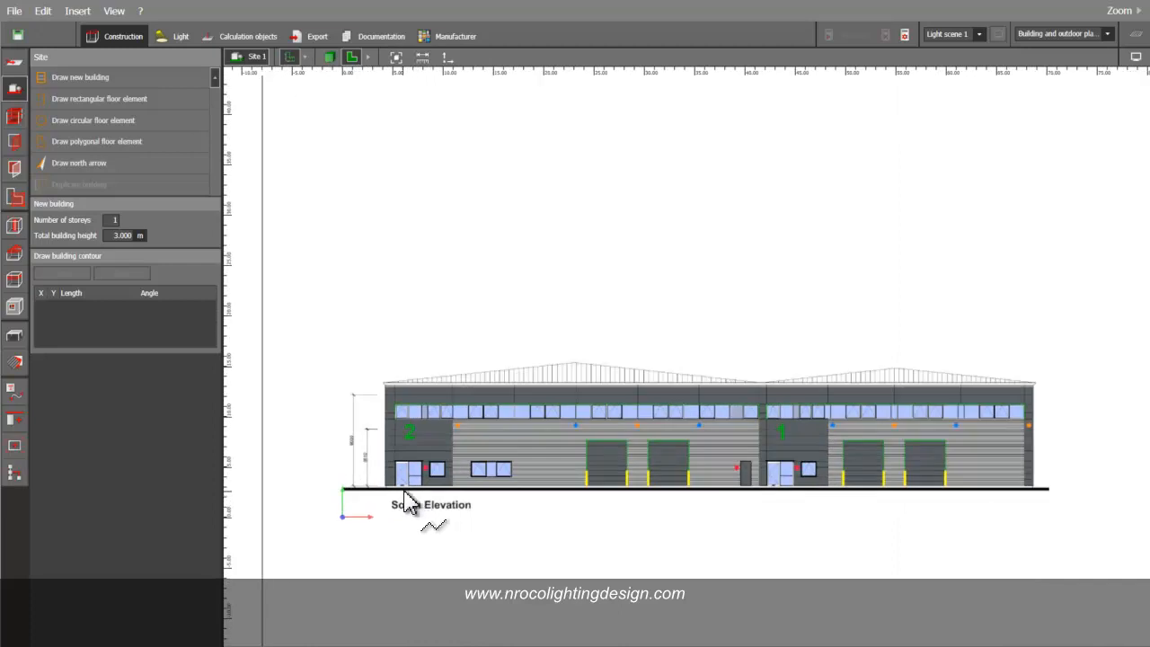
scroll(400, 501, "up", 1)
scroll(393, 503, "up", 1)
middle_click_drag(393, 503, 382, 532)
scroll(378, 519, "down", 1)
scroll(378, 516, "up", 1)
scroll(375, 488, "up", 2)
scroll(374, 482, "down", 2)
scroll(366, 381, "up", 1)
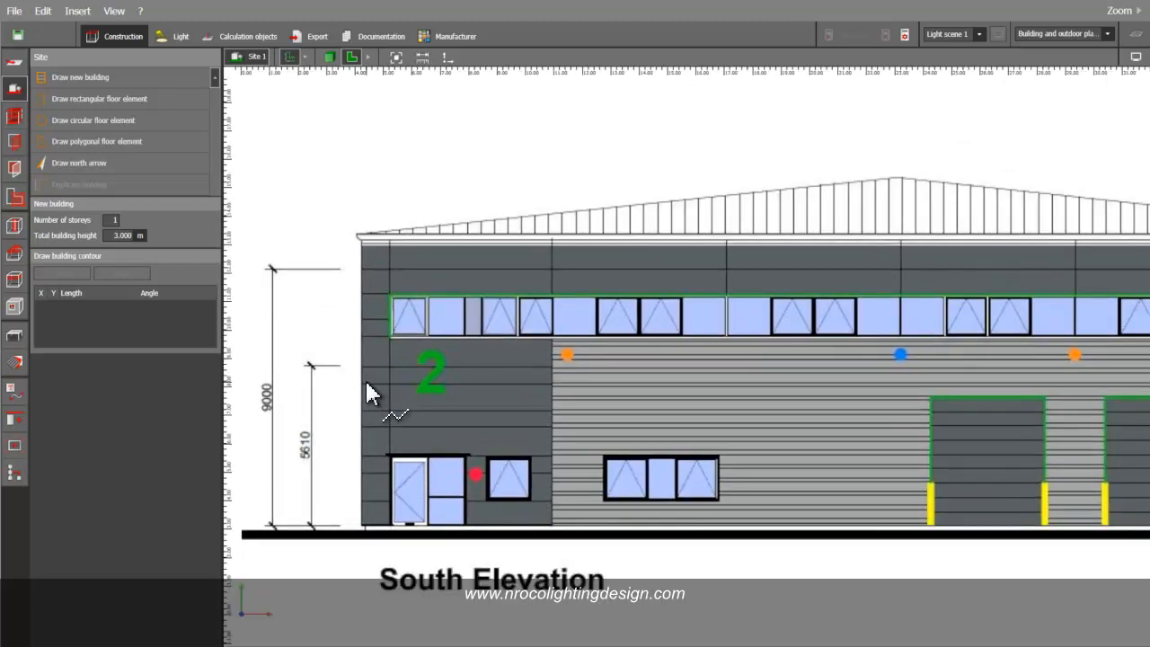
scroll(356, 251, "up", 1)
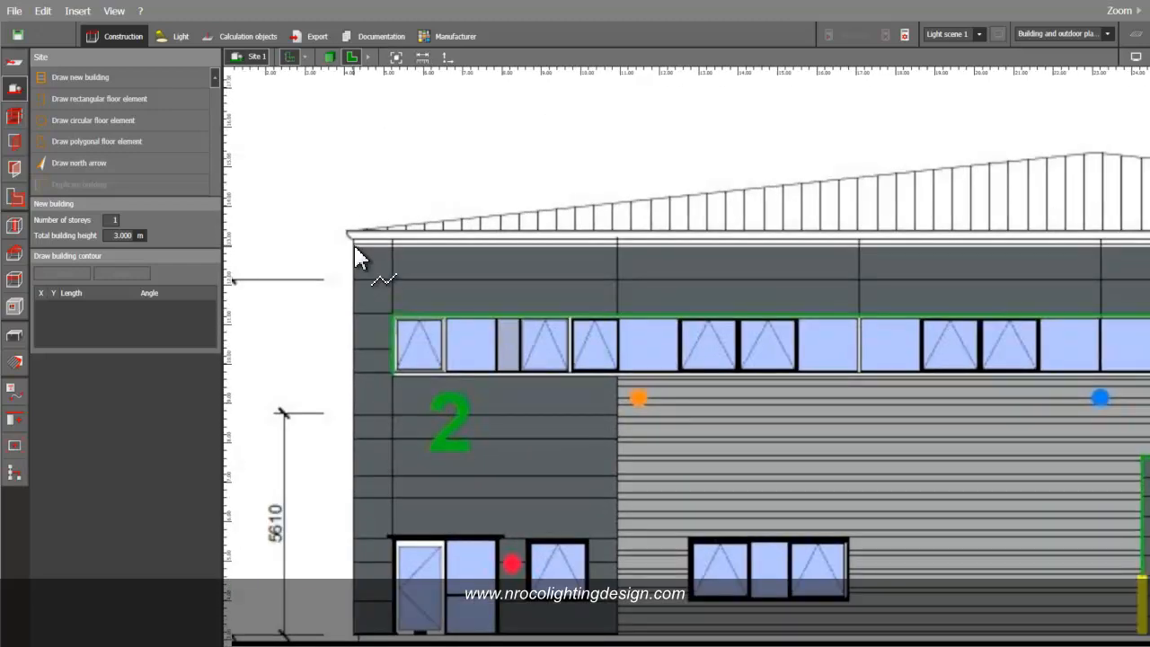
left_click(354, 252)
Draw the building contour's front edge horizontally to the elevation's upper-right wall corner, about 64.5 m long
scroll(356, 255, "down", 2)
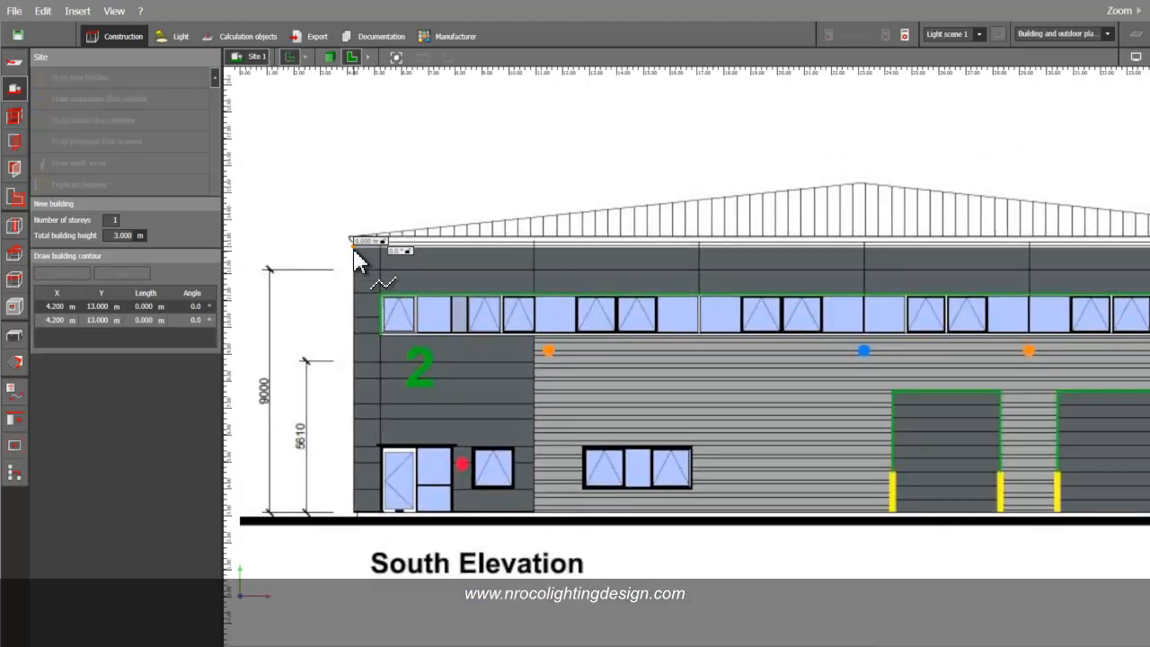
scroll(844, 300, "up", 2)
scroll(871, 303, "down", 1)
middle_click_drag(939, 300, 791, 300)
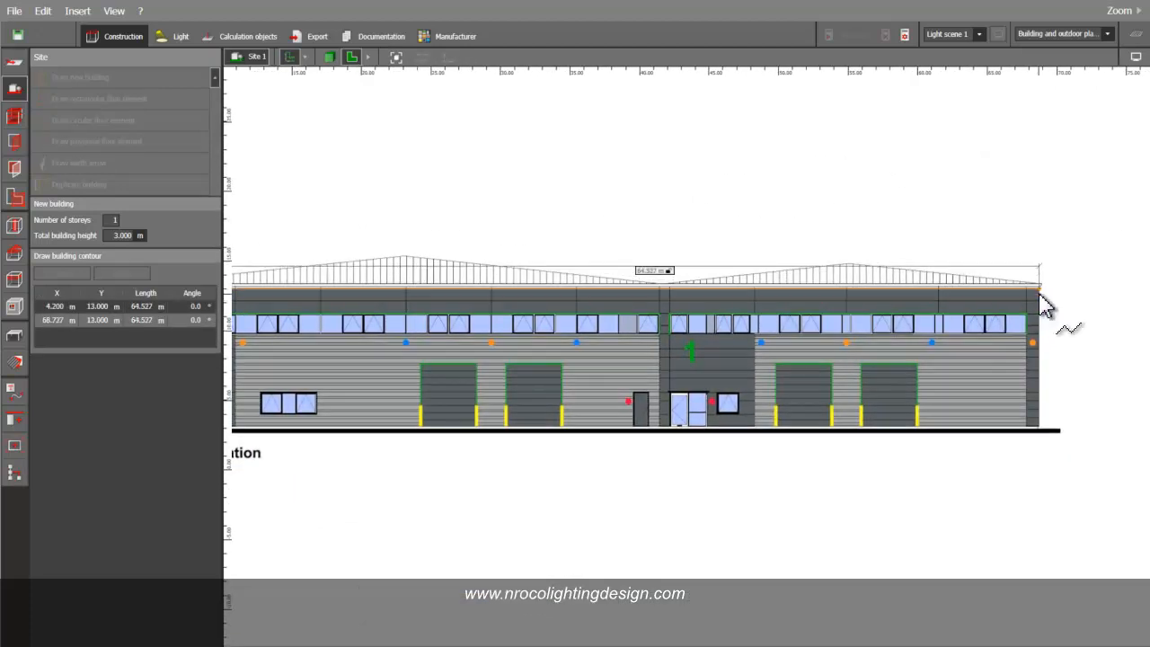
scroll(1044, 305, "up", 2)
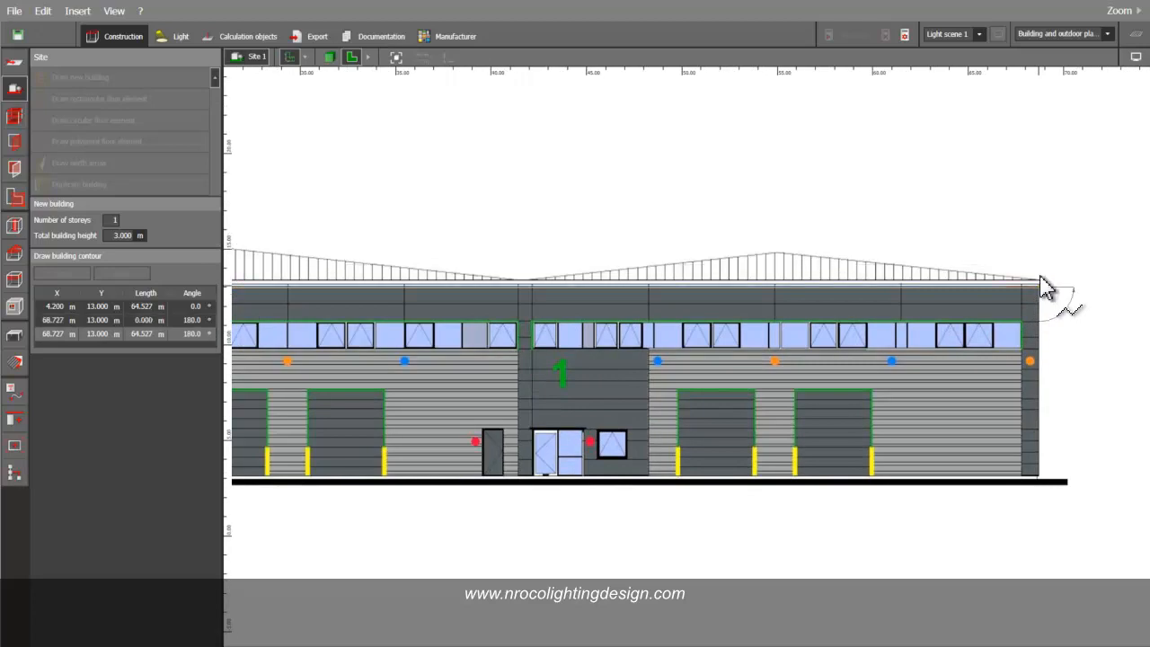
left_click(1044, 305)
Complete the building contour as a rectangle about 72.2 m deep behind the front edge and close it
scroll(1037, 278, "down", 2)
middle_click_drag(1018, 180, 990, 457)
scroll(990, 457, "down", 3)
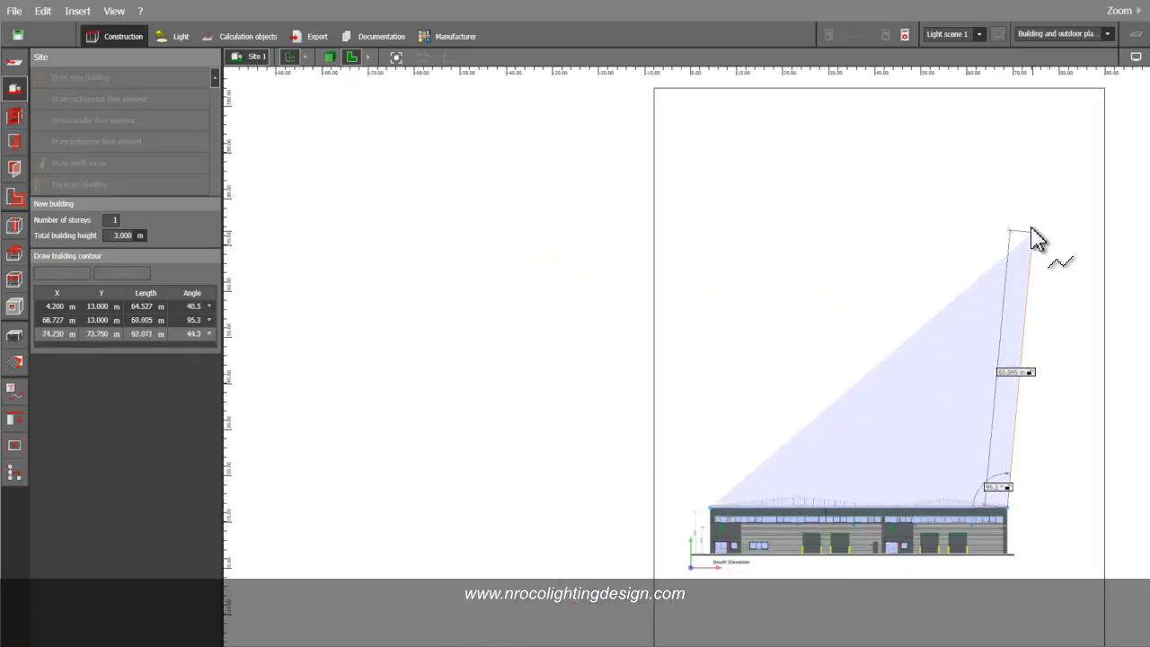
left_click(1007, 176)
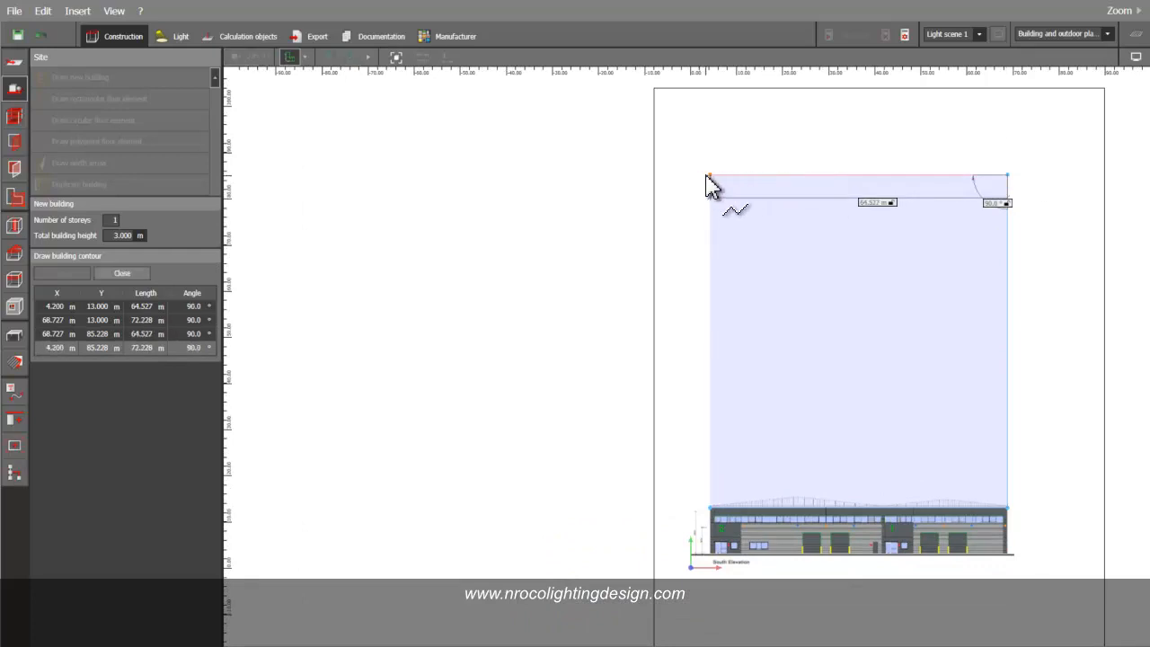
left_click(719, 198)
right_click(723, 200)
left_click(772, 212)
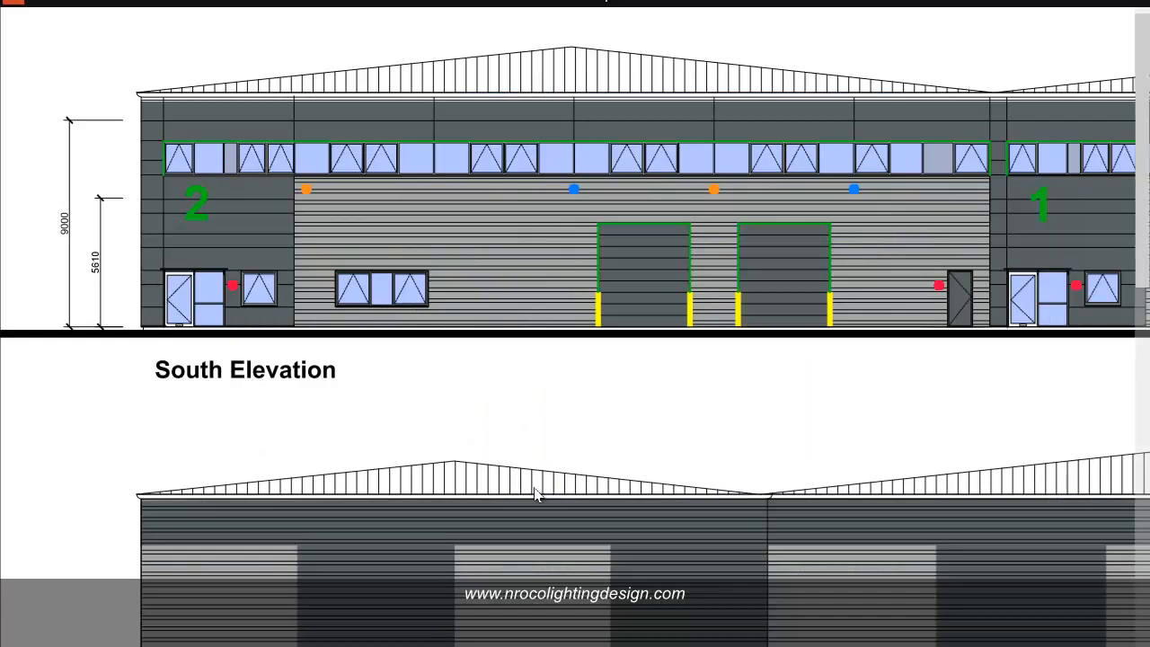
Examine the South, North, East and West Elevation drawings for wall heights, extents and door positions
scroll(528, 465, "down", 10)
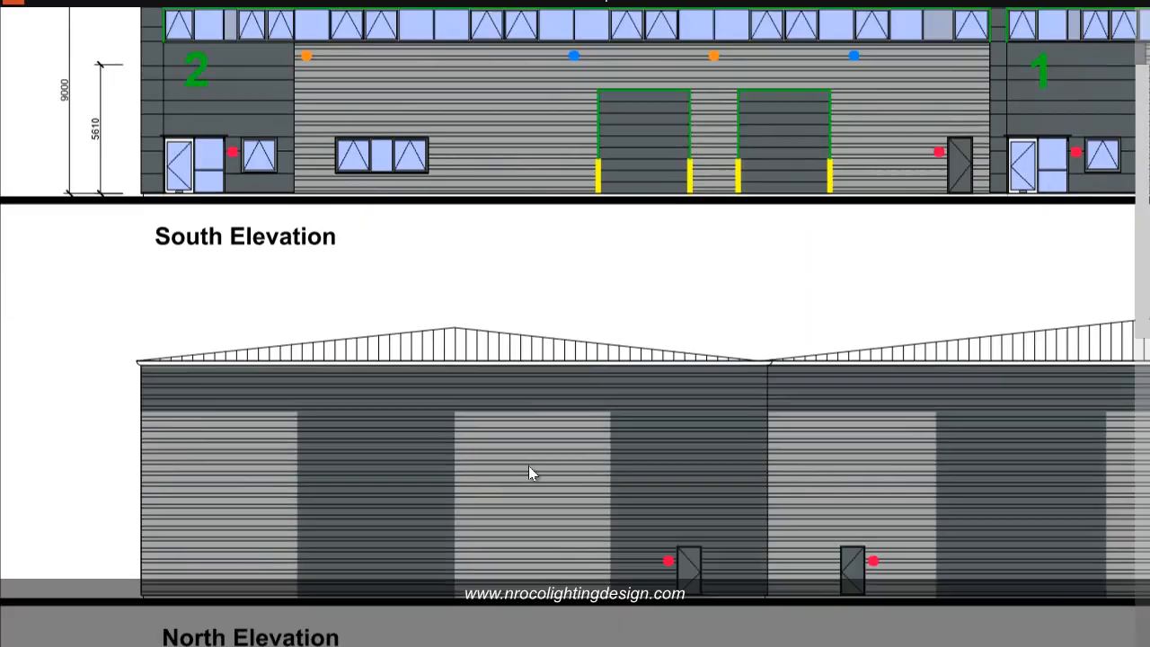
scroll(528, 464, "down", 5)
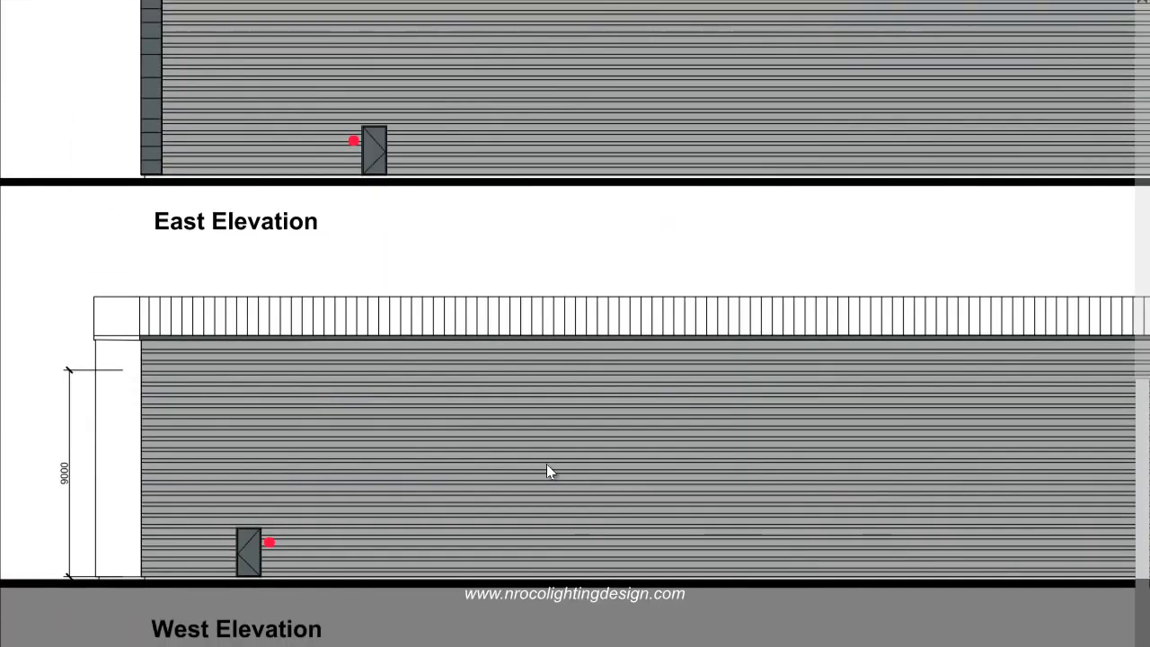
scroll(567, 377, "right", 9)
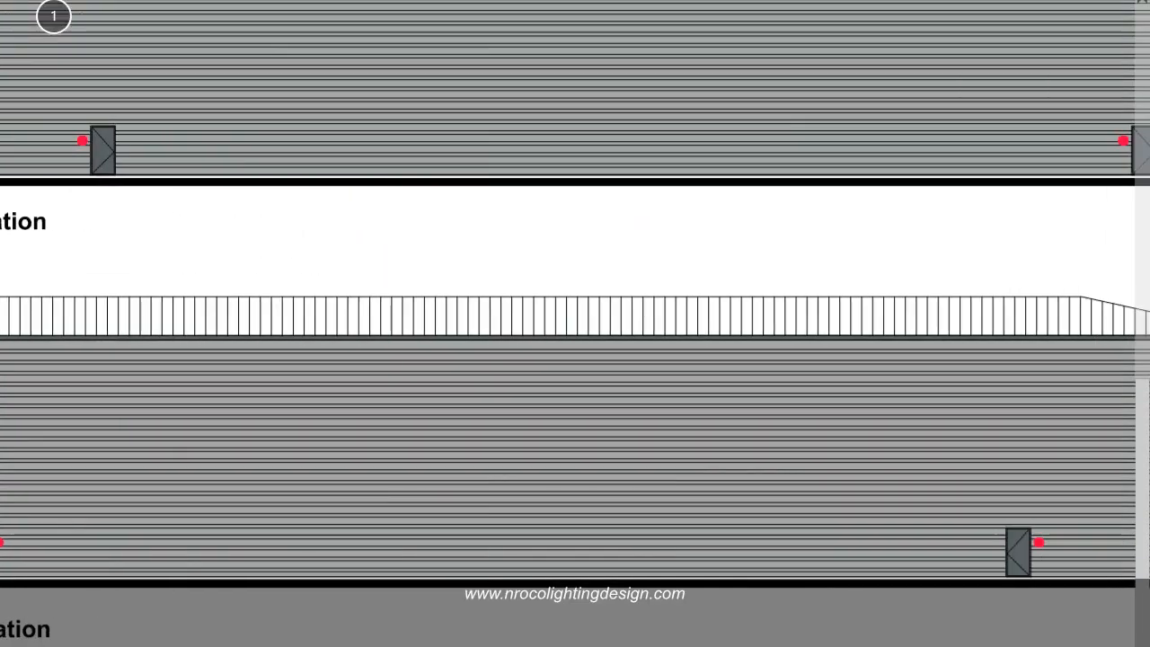
scroll(451, 637, "left", 9)
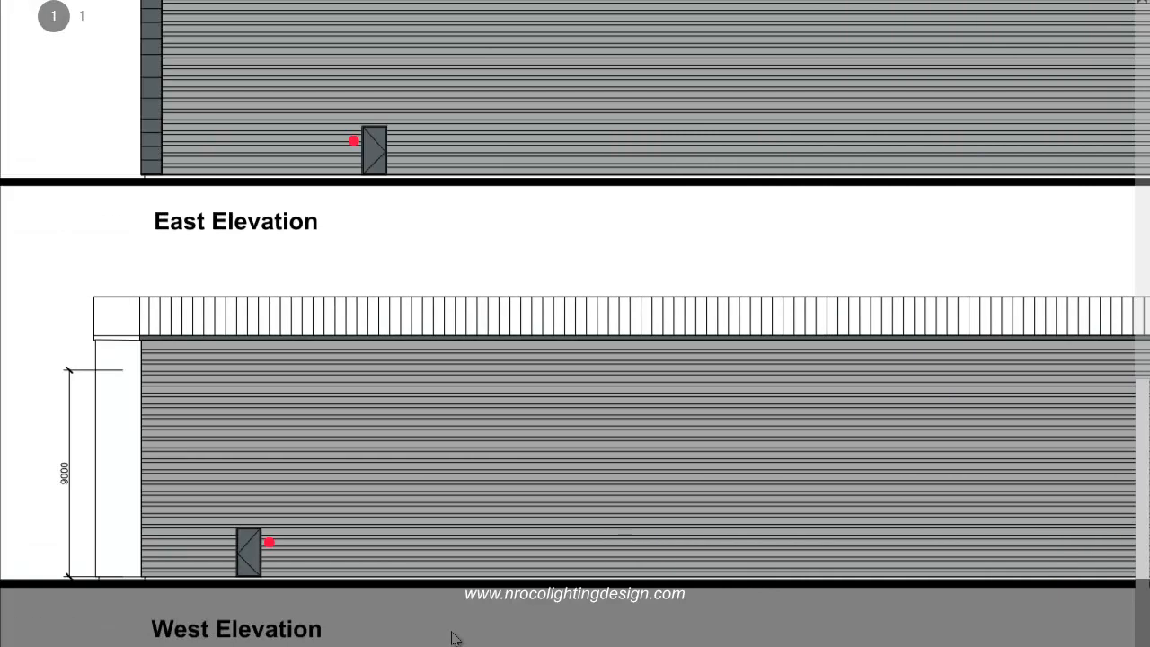
scroll(448, 530, "up", 10)
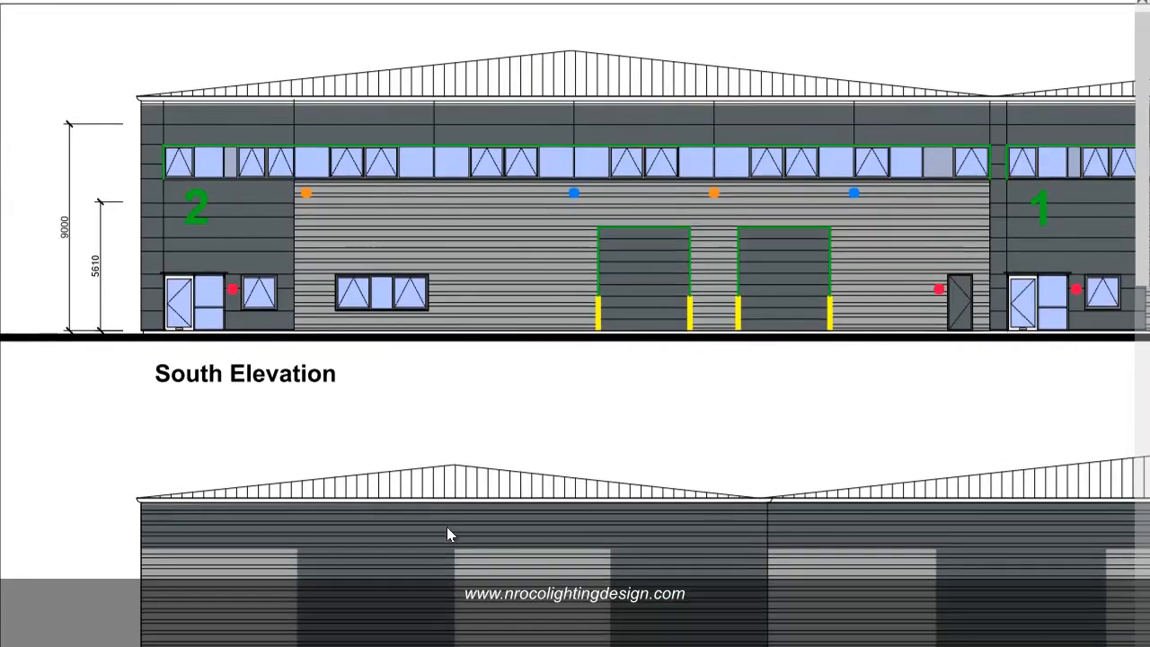
scroll(446, 526, "up", 2)
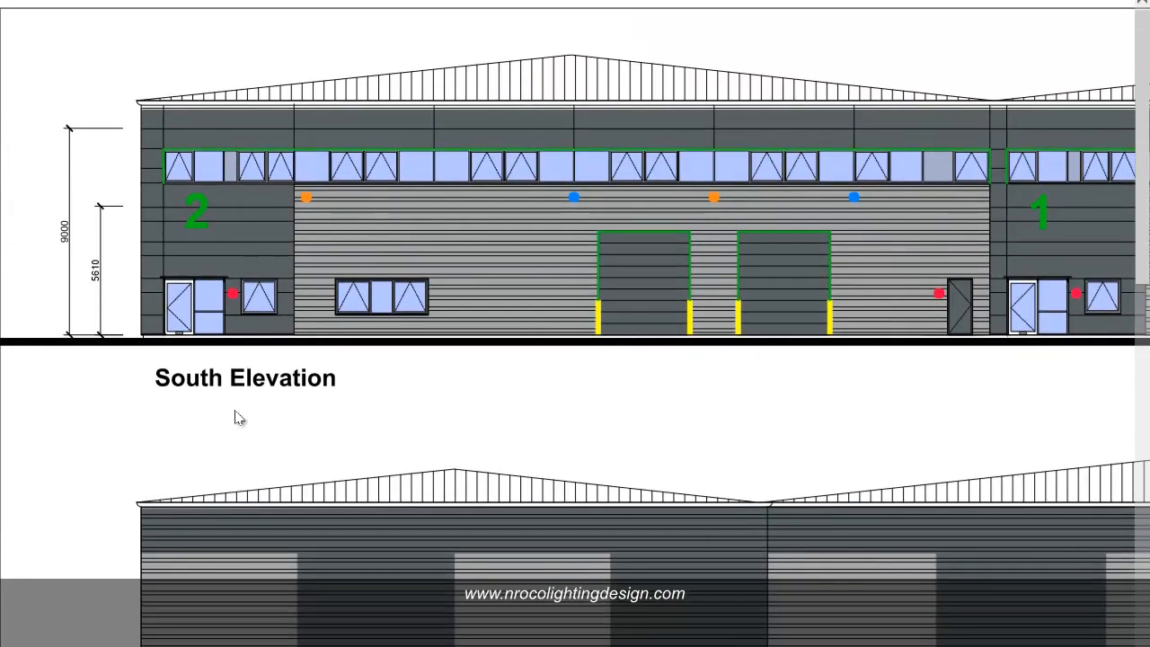
scroll(268, 431, "down", 3)
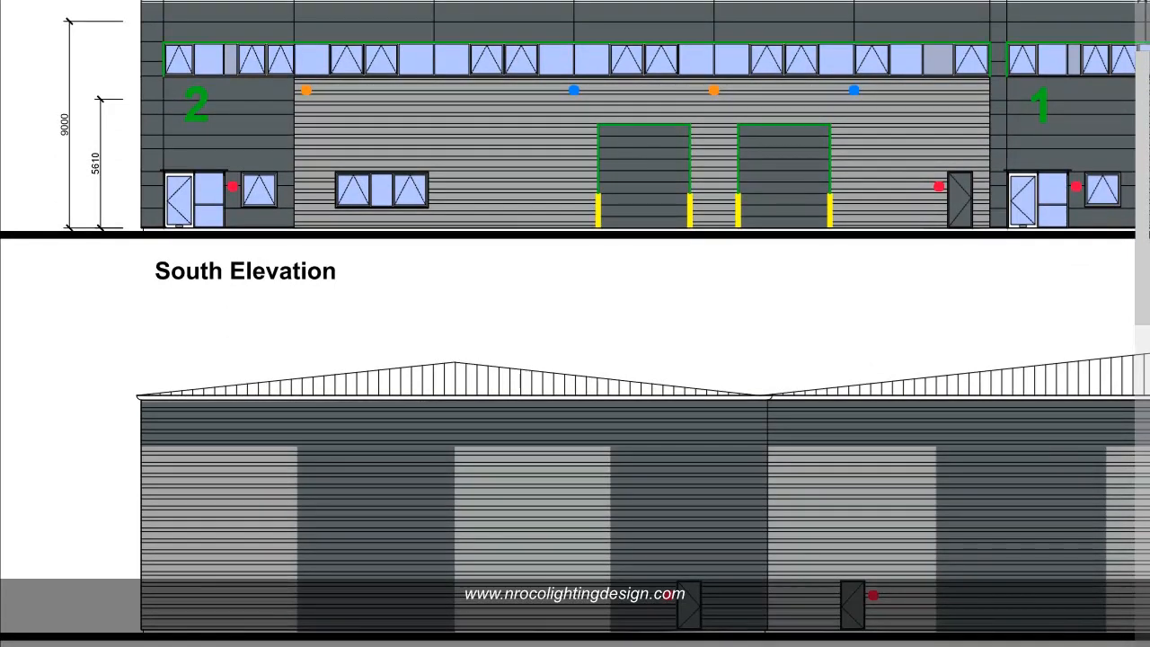
scroll(575, 324, "right", 10)
scroll(575, 323, "left", 9)
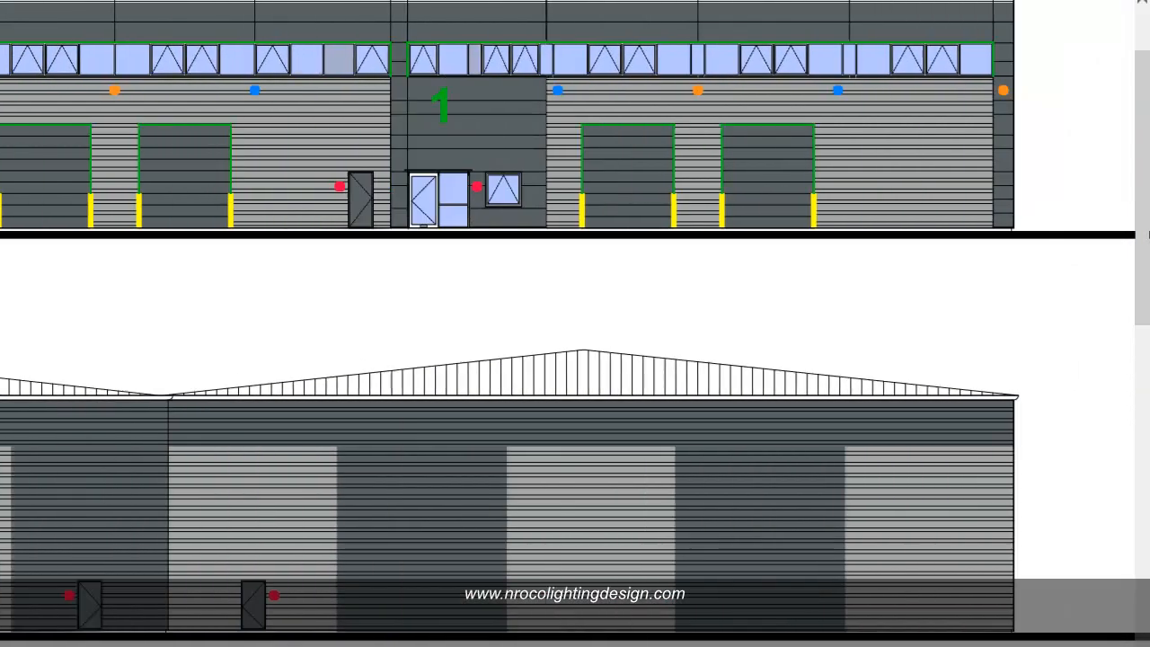
scroll(574, 323, "down", 1)
scroll(574, 323, "right", 1)
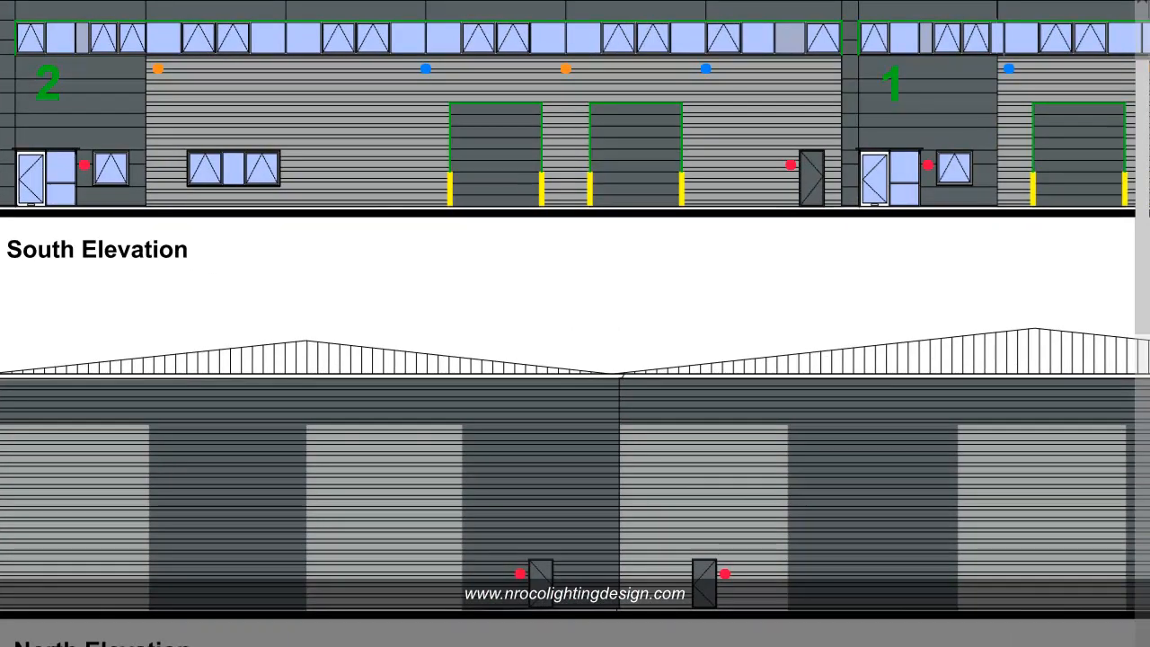
scroll(575, 324, "left", 3)
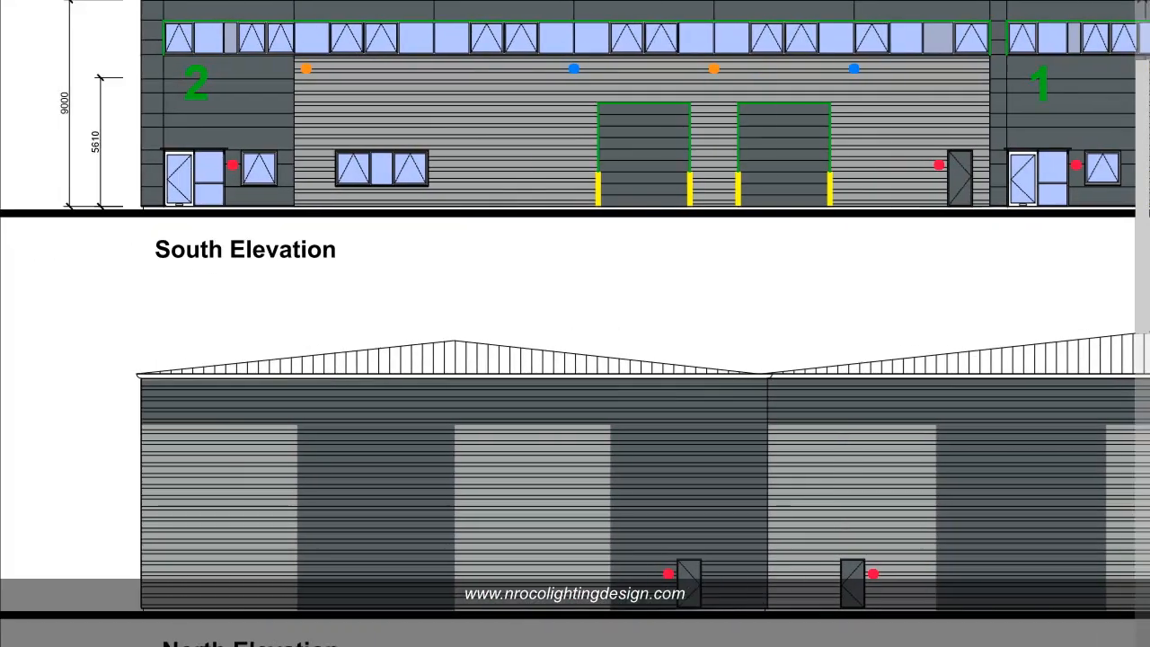
scroll(305, 558, "up", 3)
scroll(304, 562, "down", 15)
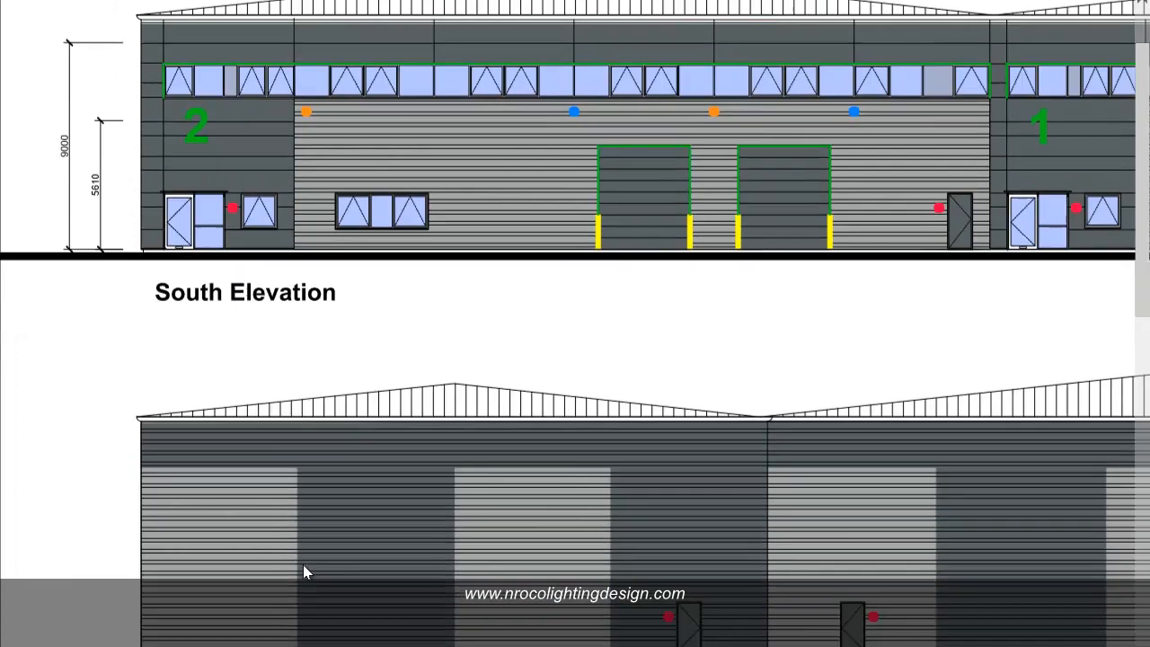
scroll(302, 574, "down", 2)
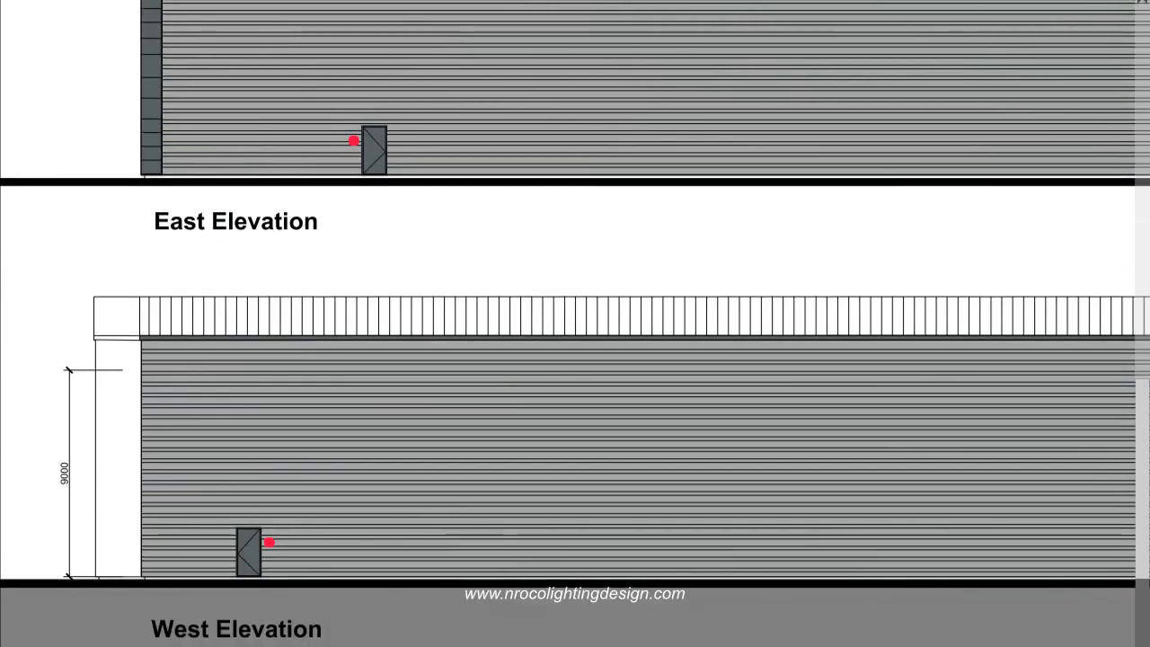
Switch to DIALux evo, view the building in 3D and set the height of Storey 1 to 9 m
mouse_move(489, 645)
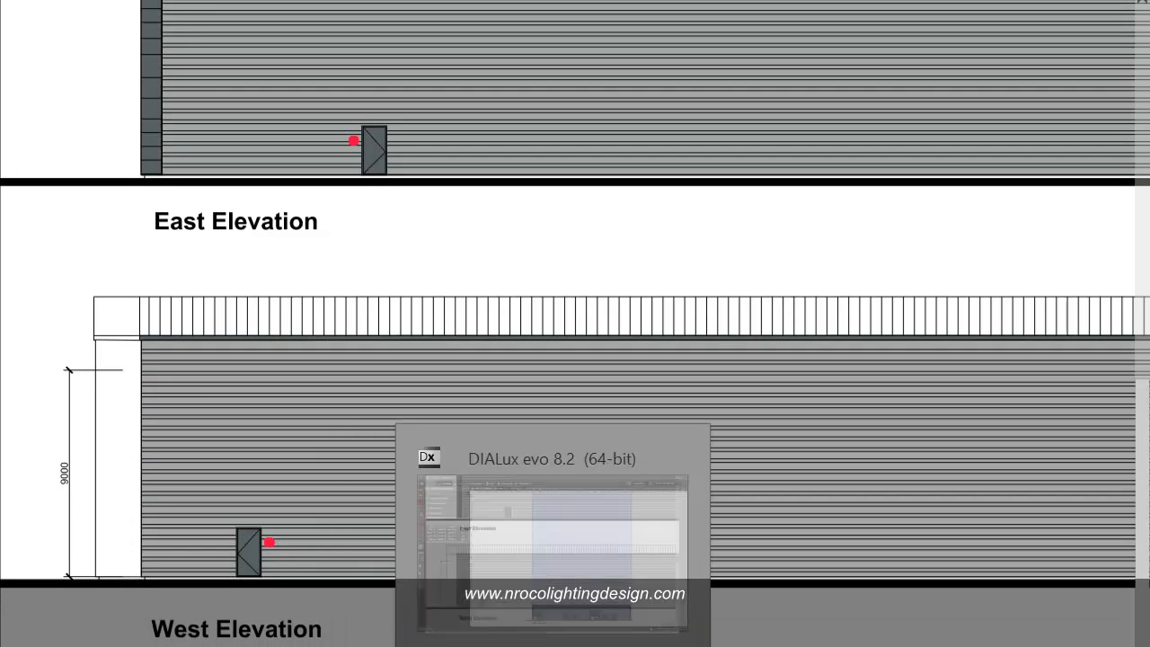
left_click(575, 641)
left_click(430, 56)
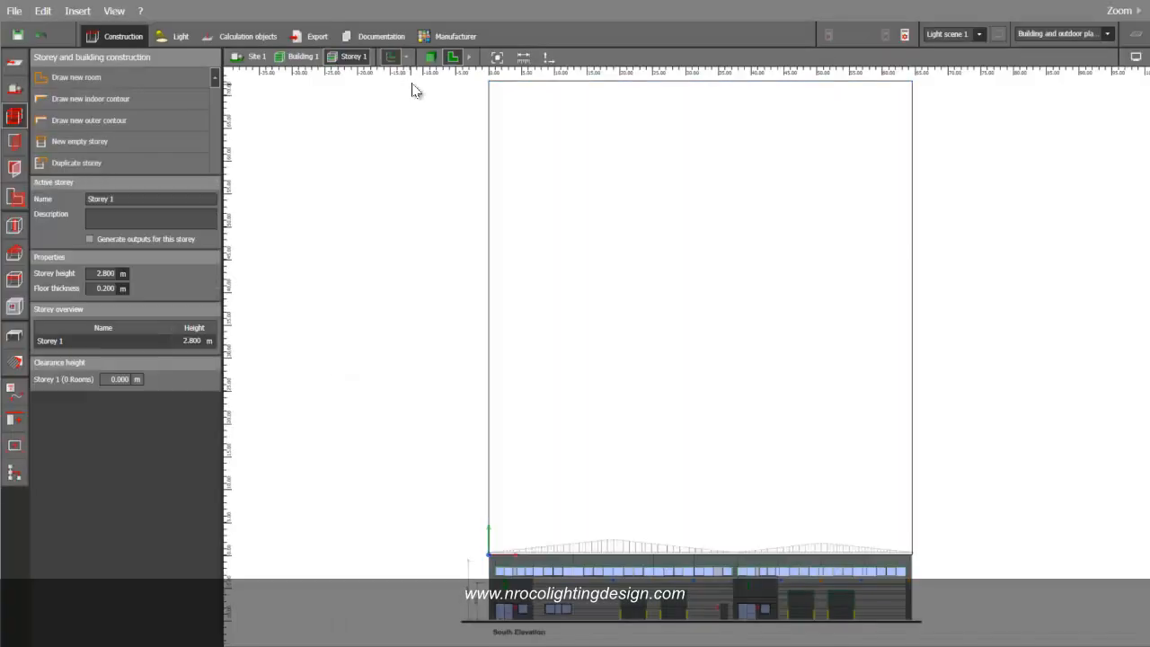
right_click_drag(421, 260, 445, 261)
scroll(547, 459, "up", 3)
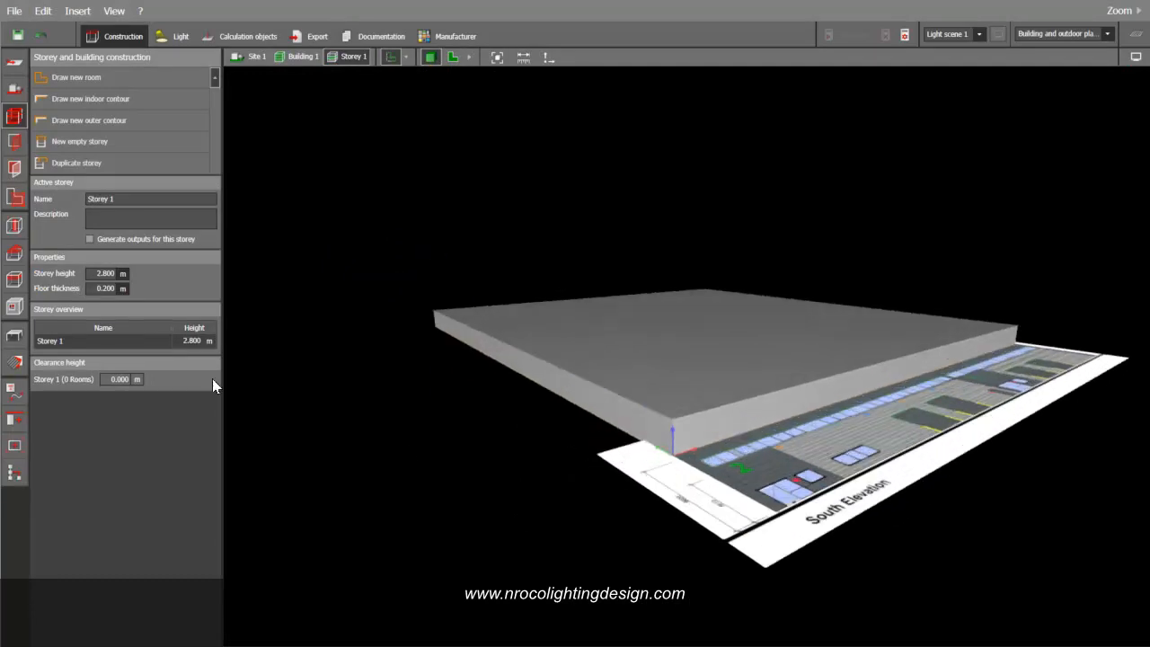
mouse_move(476, 409)
right_mouse_down()
mouse_move(434, 416)
mouse_move(472, 413)
right_mouse_up()
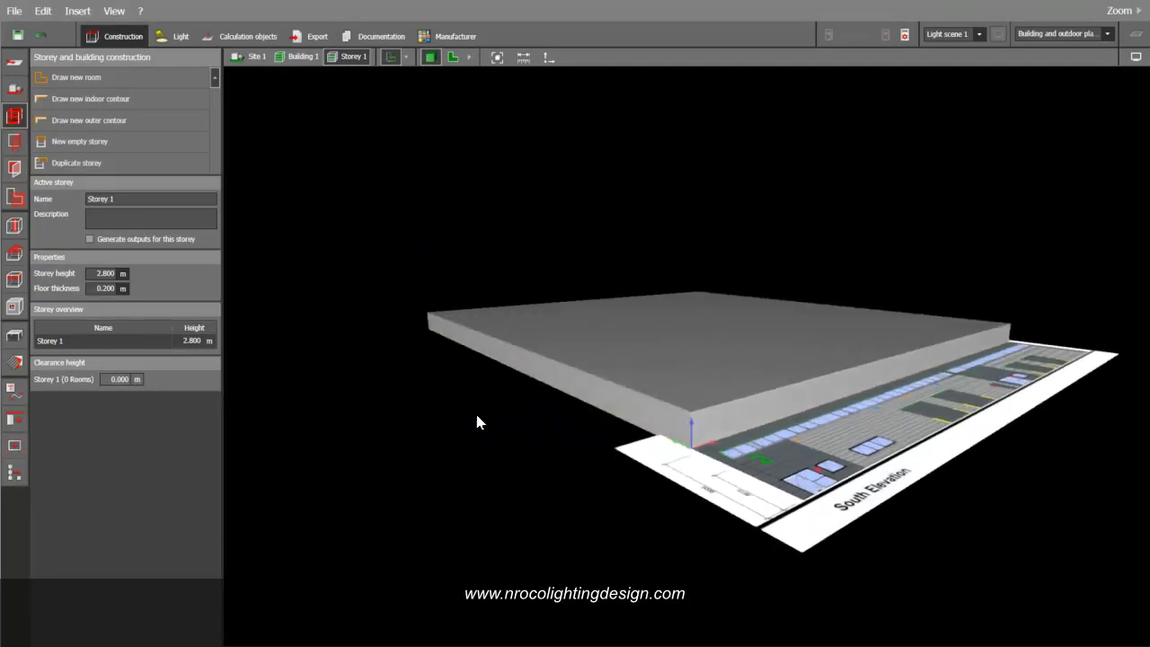
scroll(637, 441, "up", 3)
mouse_move(637, 446)
right_mouse_down()
mouse_move(593, 456)
mouse_move(533, 437)
mouse_move(598, 449)
mouse_move(616, 422)
mouse_move(421, 416)
mouse_move(475, 320)
mouse_move(440, 348)
right_mouse_up()
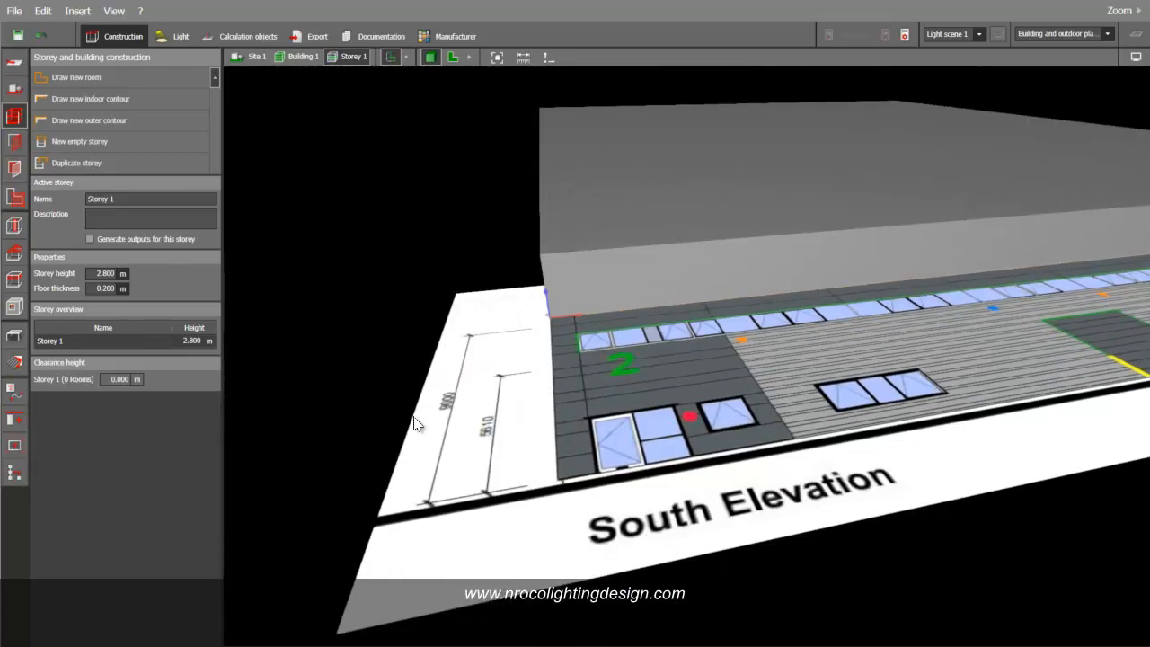
scroll(418, 404, "up", 3)
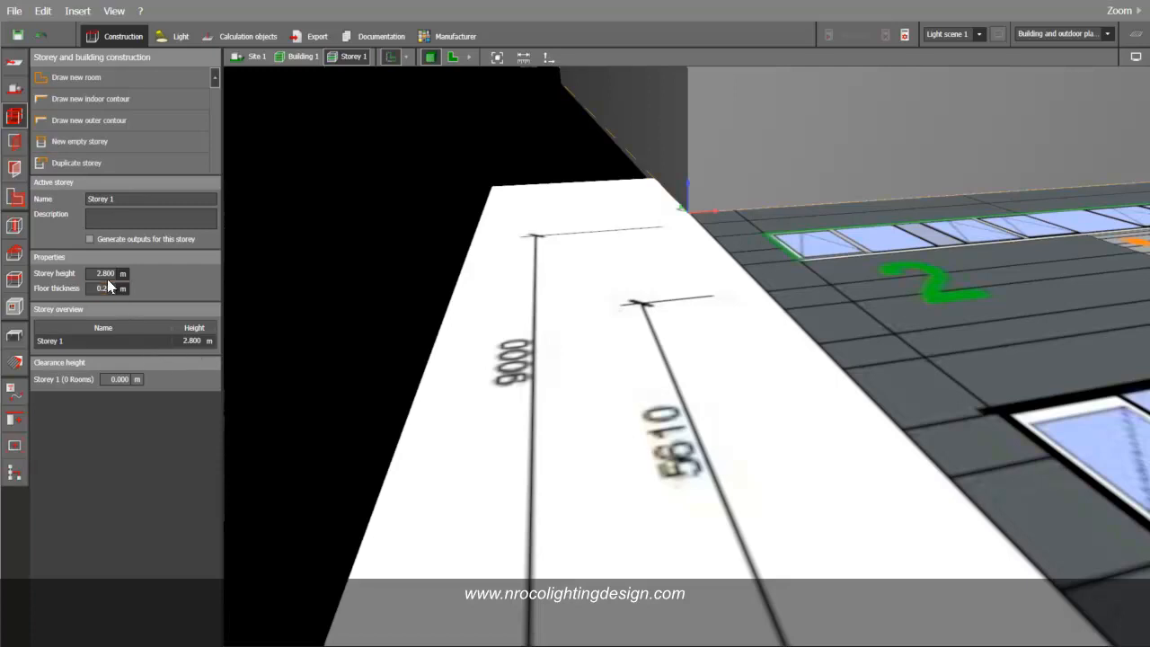
type("9")
key("Return")
Inspect the building against the South Elevation plan in both the 3D and floor plan views
middle_click_drag(409, 217, 390, 327)
scroll(389, 327, "down", 4)
right_click_drag(390, 329, 424, 236)
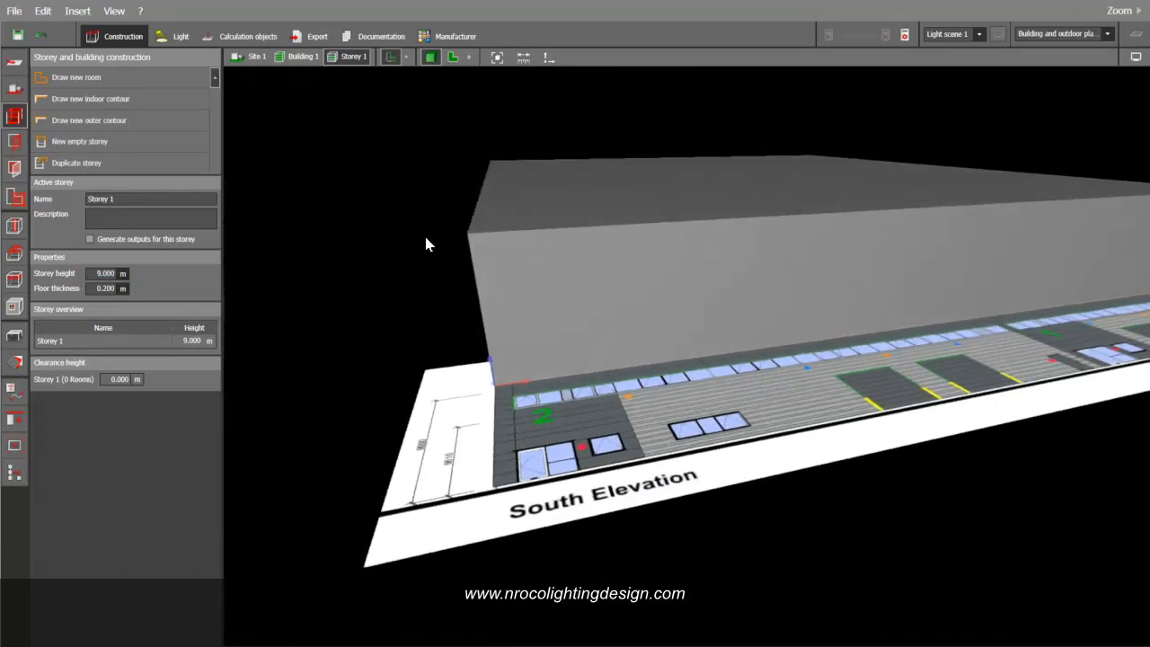
right_click_drag(380, 188, 440, 156)
left_click(451, 58)
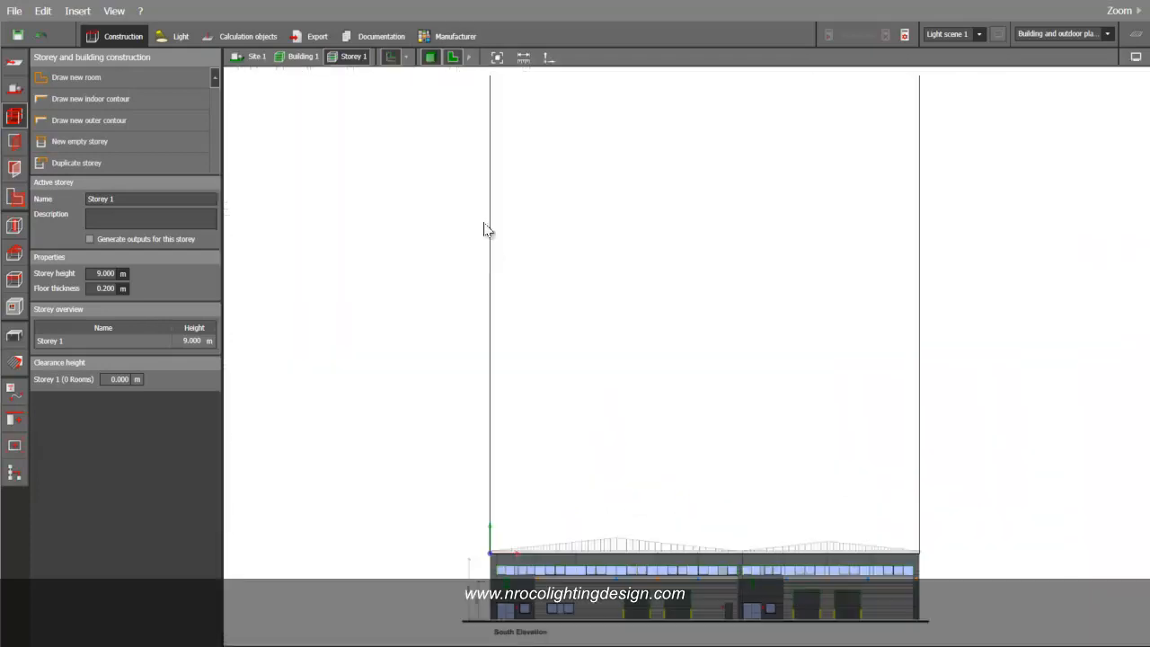
scroll(513, 418, "up", 5)
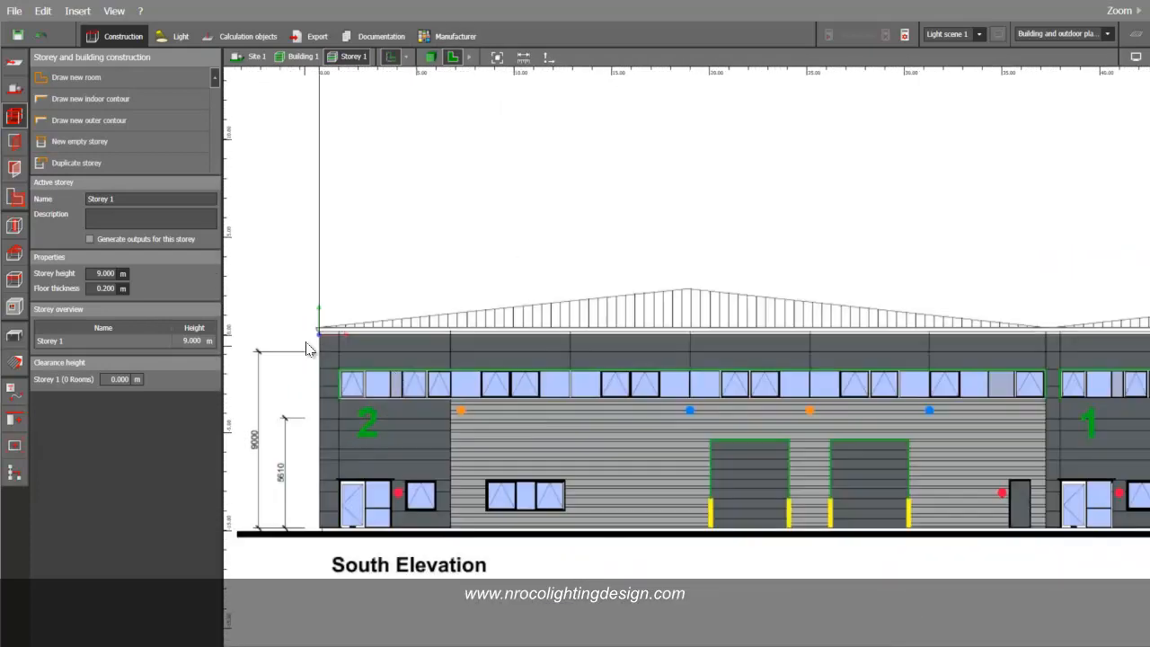
scroll(319, 341, "up", 2)
left_click_drag(639, 339, 529, 367)
scroll(764, 385, "down", 5)
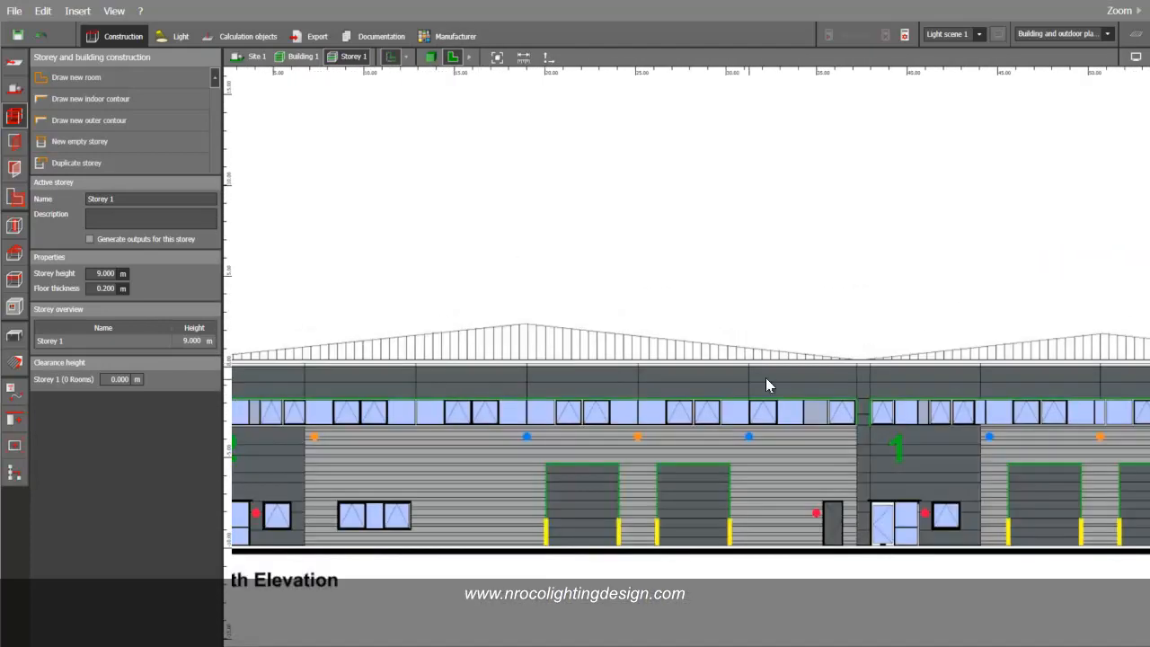
scroll(763, 382, "down", 4)
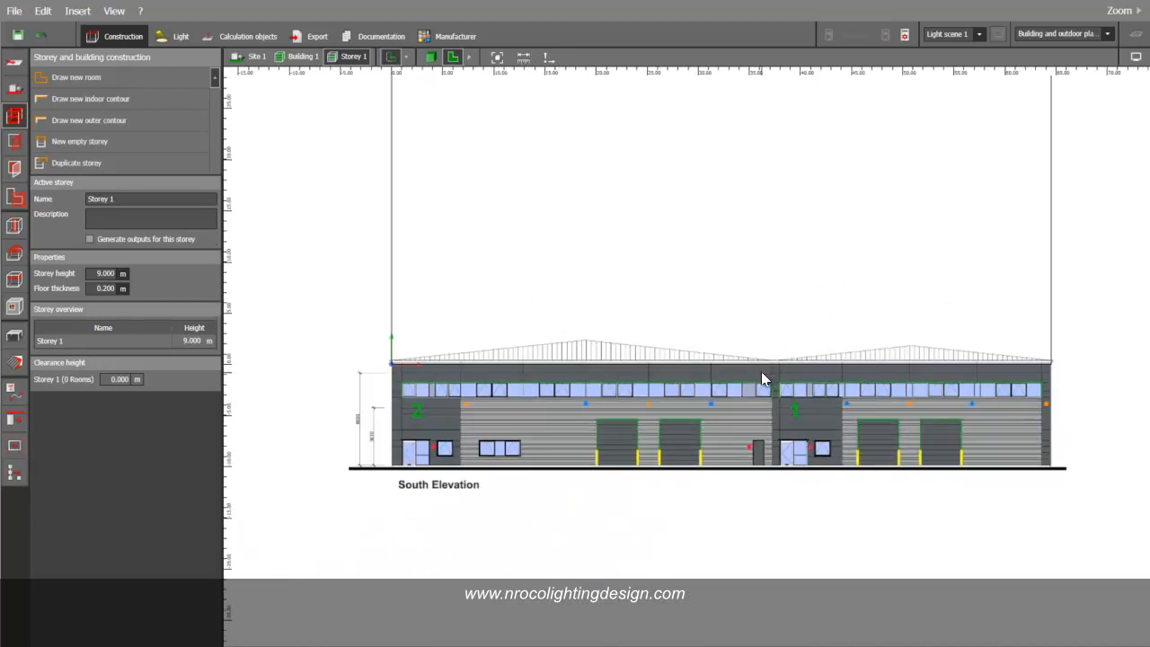
left_click(430, 57)
mouse_move(416, 224)
left_mouse_down()
mouse_move(512, 196)
mouse_move(413, 224)
left_mouse_up()
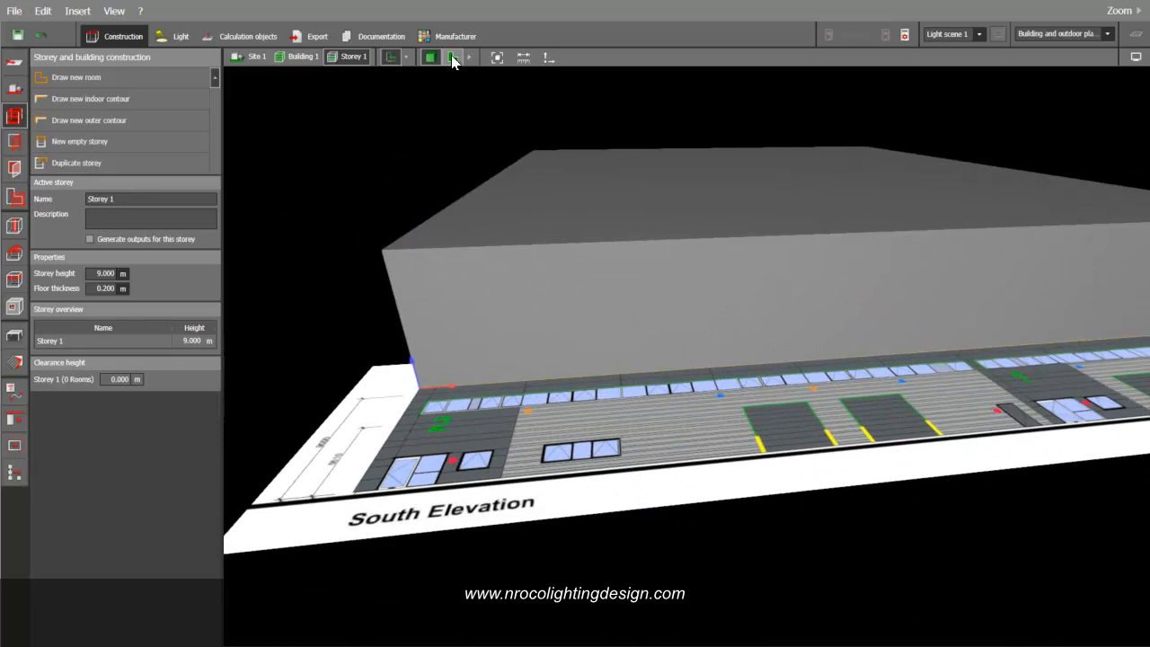
left_click(451, 56)
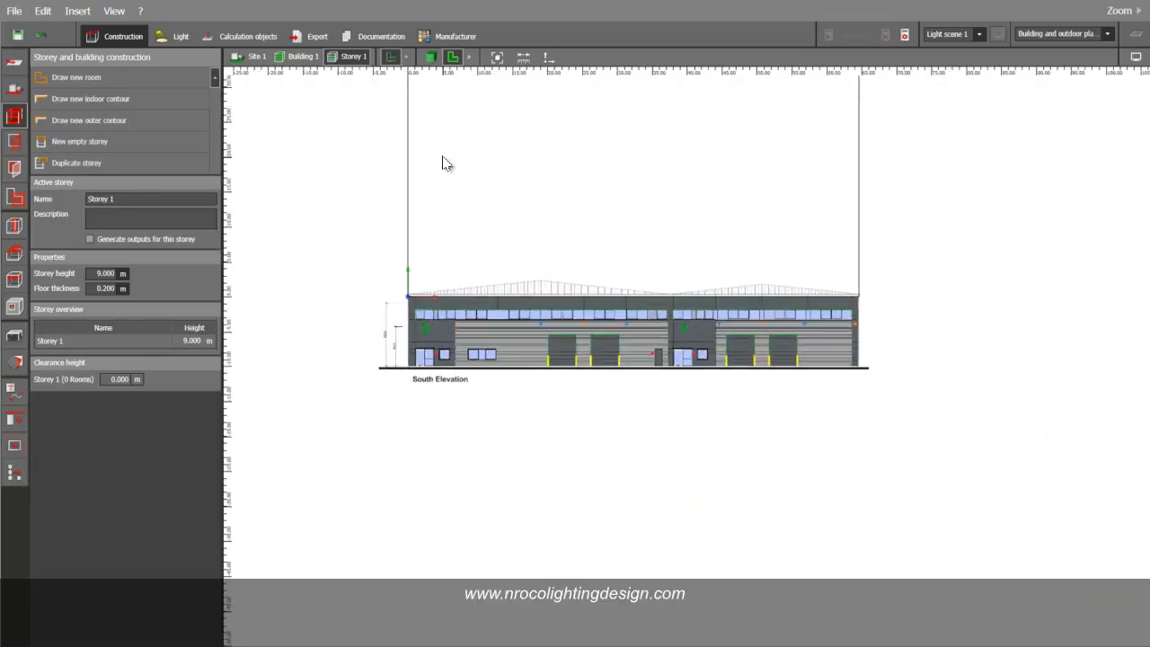
Load the "east view elev" image as a second plan and keep its default origin and rotation
left_click(15, 68)
left_click(69, 77)
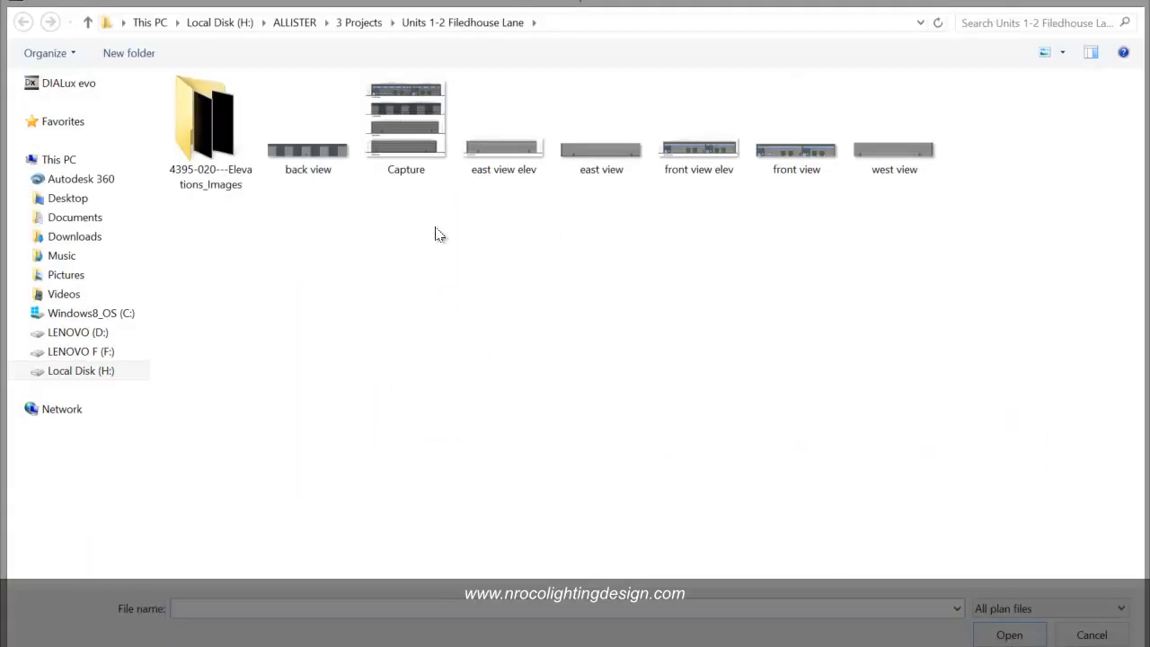
left_click(503, 148)
left_click(1009, 634)
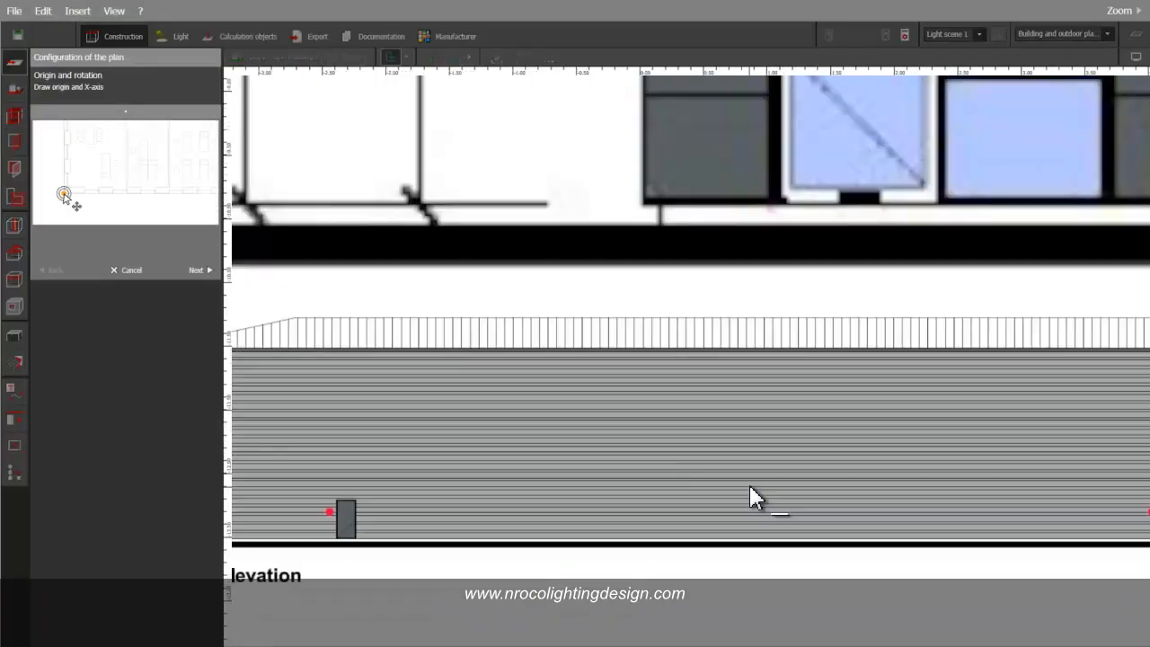
left_click(196, 270)
Scale the East Elevation plan along its vertical 9000 dimension line, entering a length of 9 m
scroll(548, 336, "up", 6)
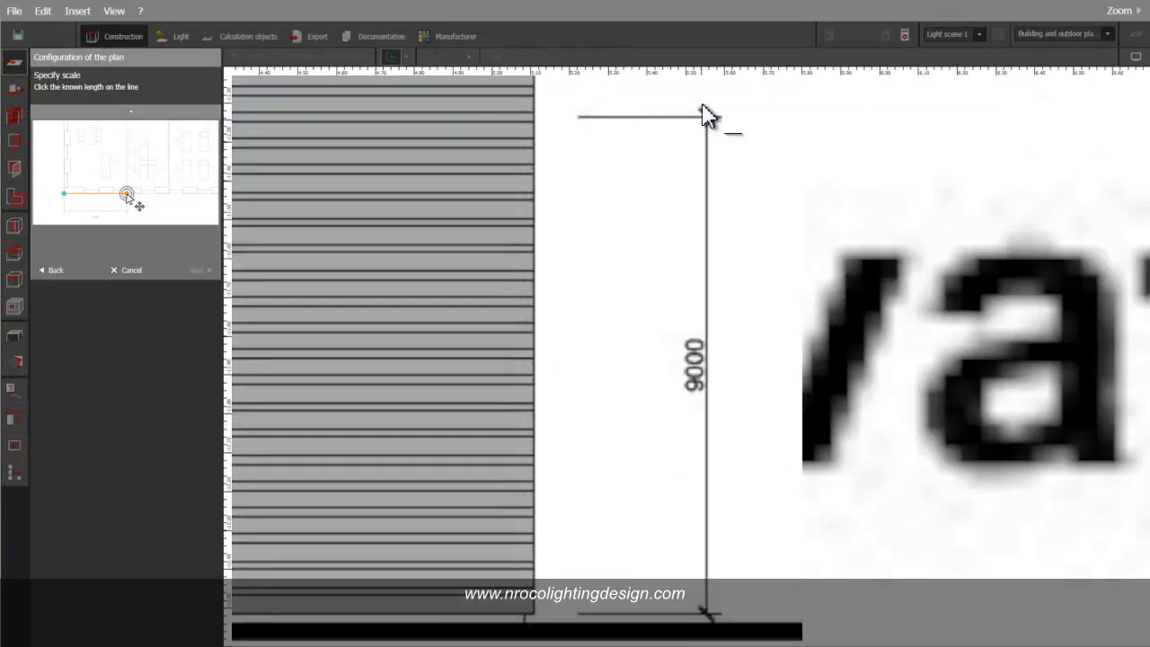
left_click(721, 116)
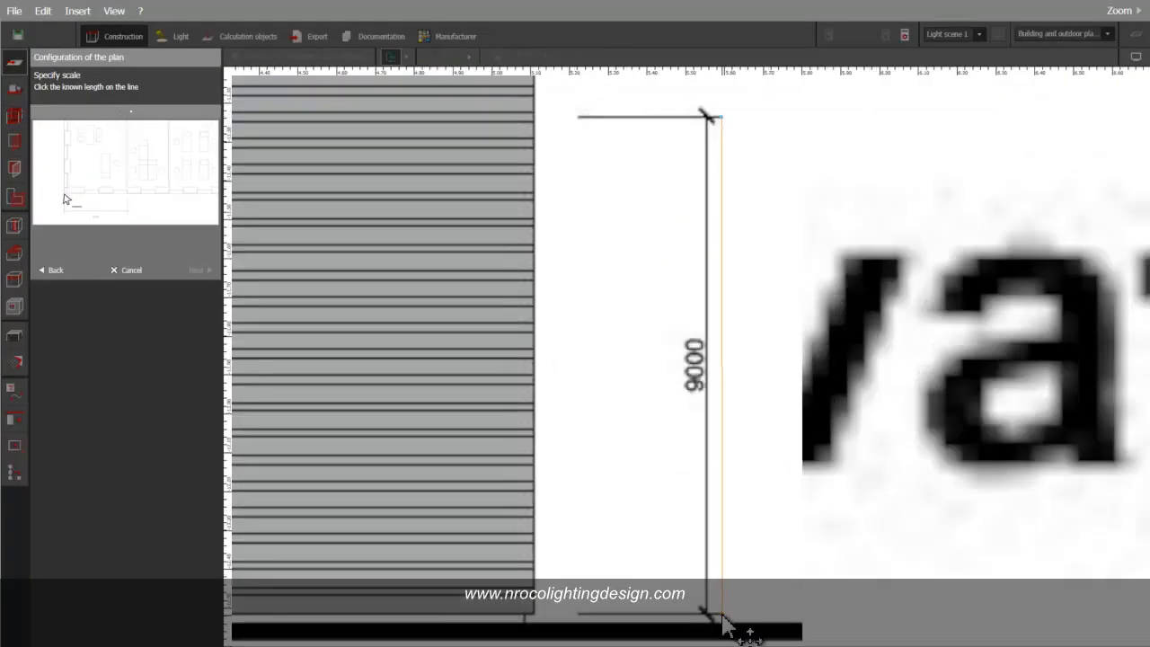
left_click(722, 614)
type("9")
key("Return")
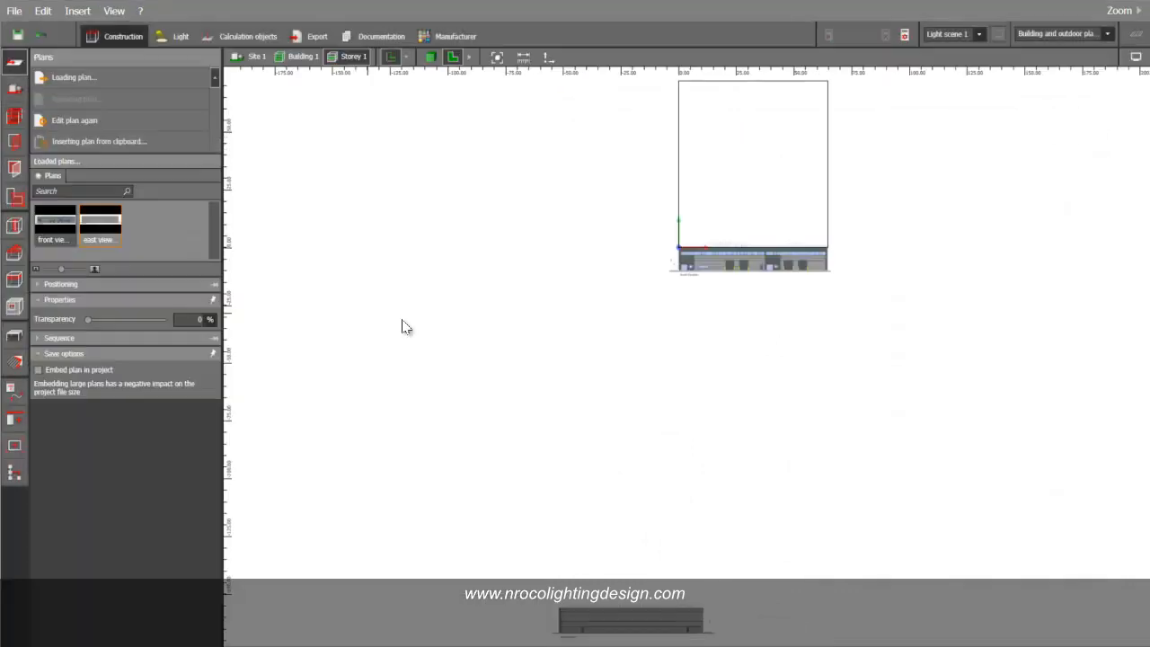
Move the East Elevation plan up beside the right end of the South Elevation, to about X 79.05 m, Y -12.08 m
scroll(774, 296, "up", 5)
scroll(724, 288, "down", 3)
middle_click_drag(539, 636, 526, 433)
scroll(526, 434, "up", 3)
scroll(485, 509, "down", 3)
left_click(63, 338)
left_click(53, 409)
left_click(61, 284)
left_click(187, 336)
left_click(433, 531)
left_click(768, 136)
Set the rotation of the East Elevation plan to 90°
middle_click_drag(743, 187, 578, 395)
scroll(620, 346, "up", 5)
scroll(602, 385, "down", 2)
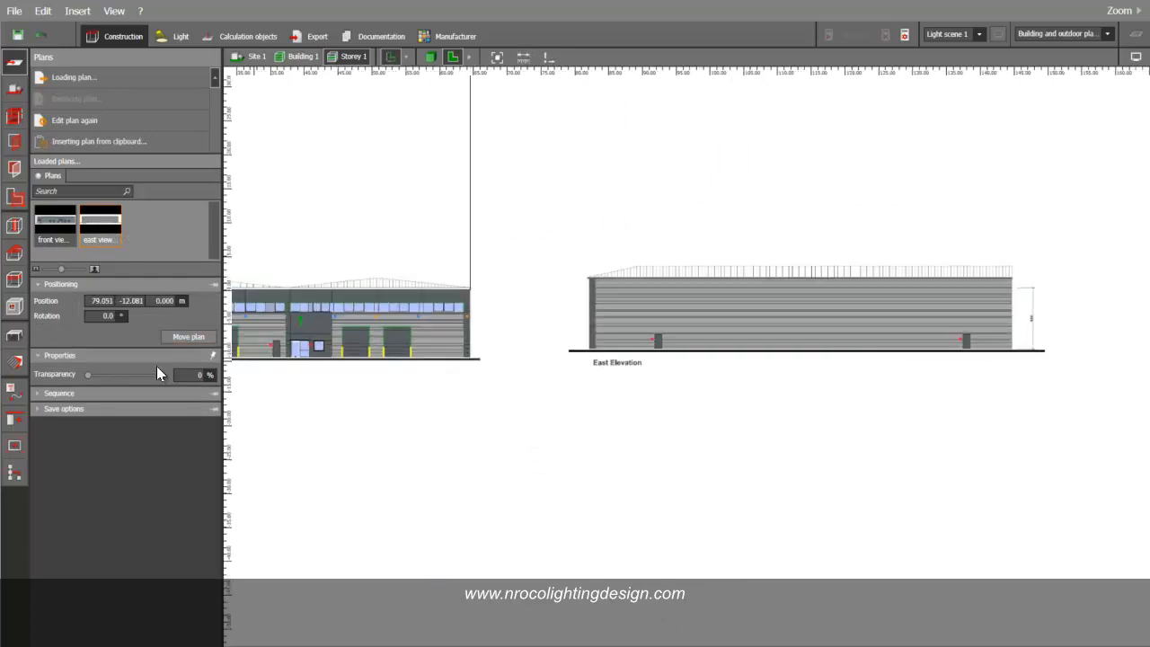
type("90")
key("Return")
Move the rotated East Elevation plan by its front wall corner at the eaves onto the South Elevation's eaves line
scroll(398, 559, "up", 2)
middle_click_drag(398, 560, 483, 501)
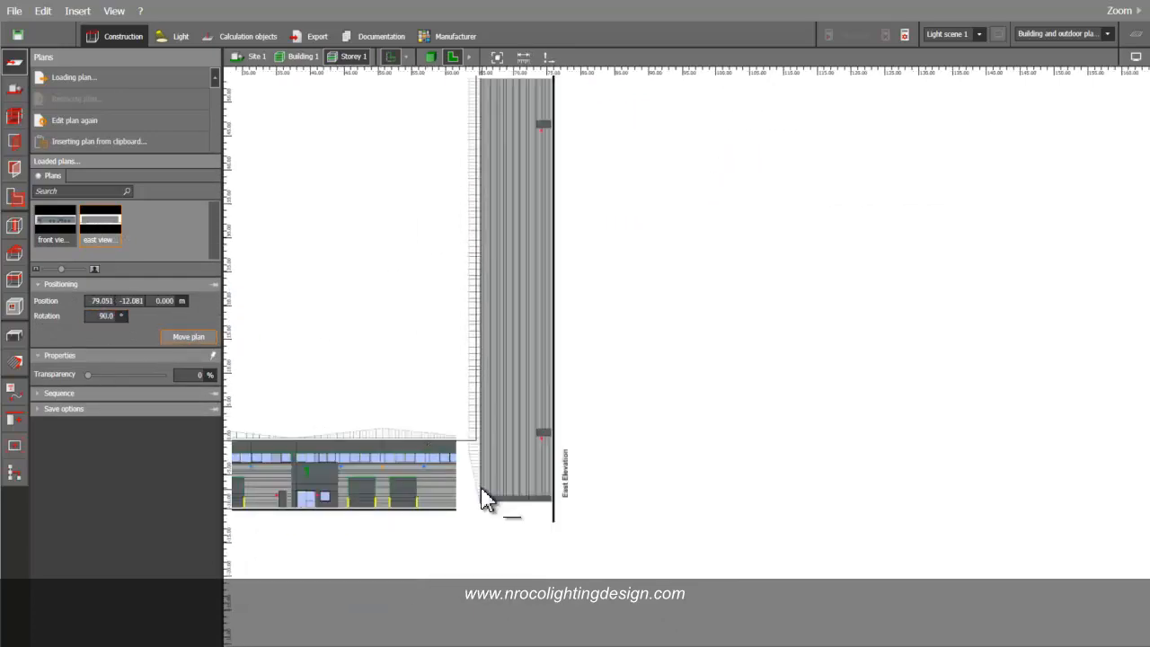
scroll(575, 387, "up", 3)
scroll(568, 376, "up", 3)
middle_click_drag(623, 410, 655, 475)
scroll(655, 491, "up", 3)
left_click(653, 492)
scroll(653, 492, "down", 2)
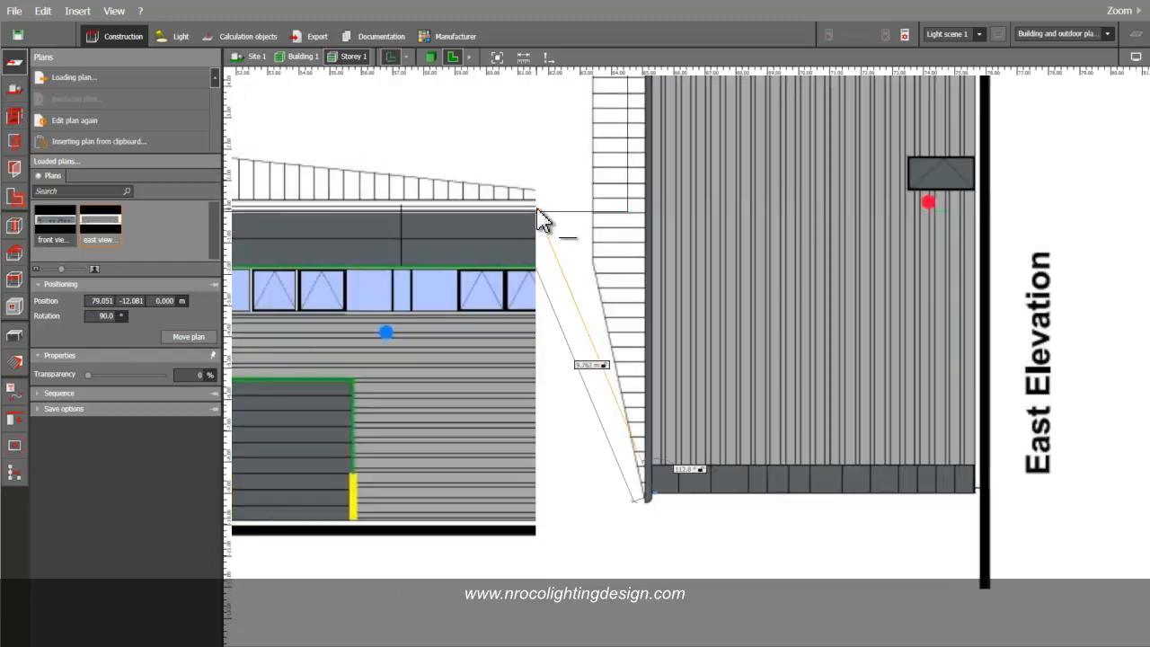
left_click(535, 210)
Shift the East Elevation plan sideways clear of the building's right edge, to X 83.668 m, Y -3.081 m
scroll(544, 259, "down", 2)
middle_click_drag(544, 258, 790, 401)
scroll(790, 401, "down", 5)
scroll(733, 429, "up", 1)
middle_click_drag(631, 454, 675, 549)
scroll(675, 549, "down", 2)
scroll(694, 431, "down", 2)
middle_click_drag(657, 475, 622, 434)
scroll(732, 385, "up", 3)
middle_click_drag(732, 384, 751, 341)
scroll(392, 470, "up", 4)
middle_click_drag(1145, 396, 874, 433)
left_click(697, 331)
Draw a horizontal reference line at Y 62.500 m from the East Elevation's rear wall edge, X 76.250 m, to about X -12 m
middle_click_drag(1025, 155, 884, 503)
scroll(883, 503, "down", 4)
scroll(845, 216, "up", 3)
scroll(845, 216, "down", 1)
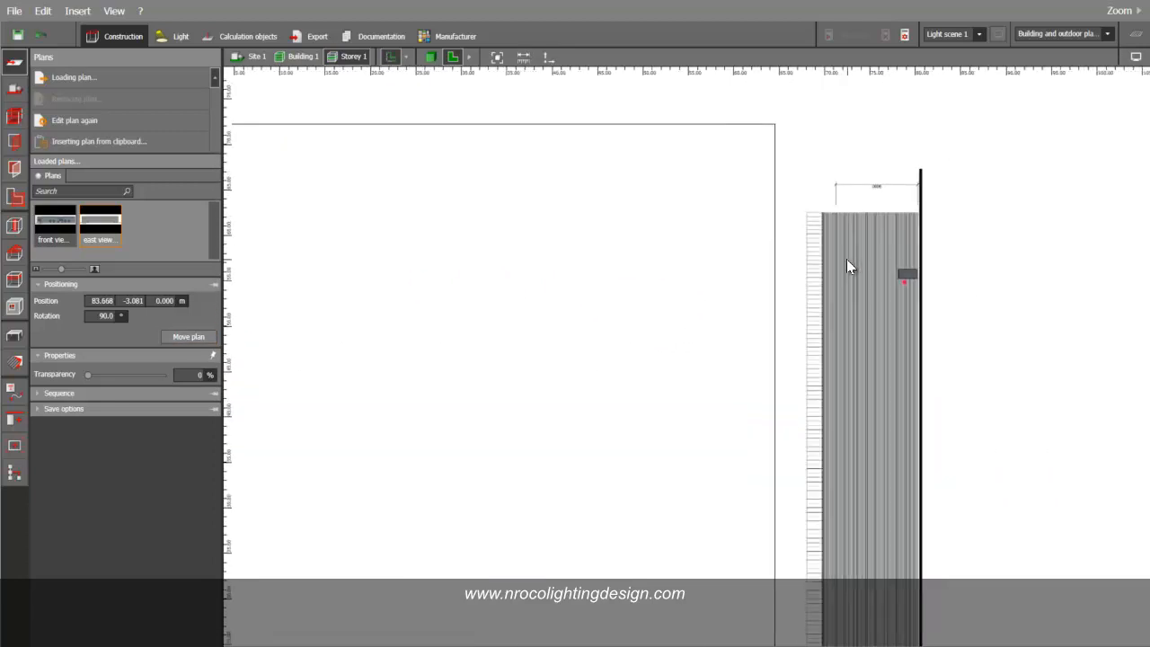
scroll(847, 214, "up", 3)
left_click(15, 390)
left_click(81, 78)
left_click(905, 213)
scroll(584, 290, "down", 4)
middle_click_drag(448, 314, 797, 256)
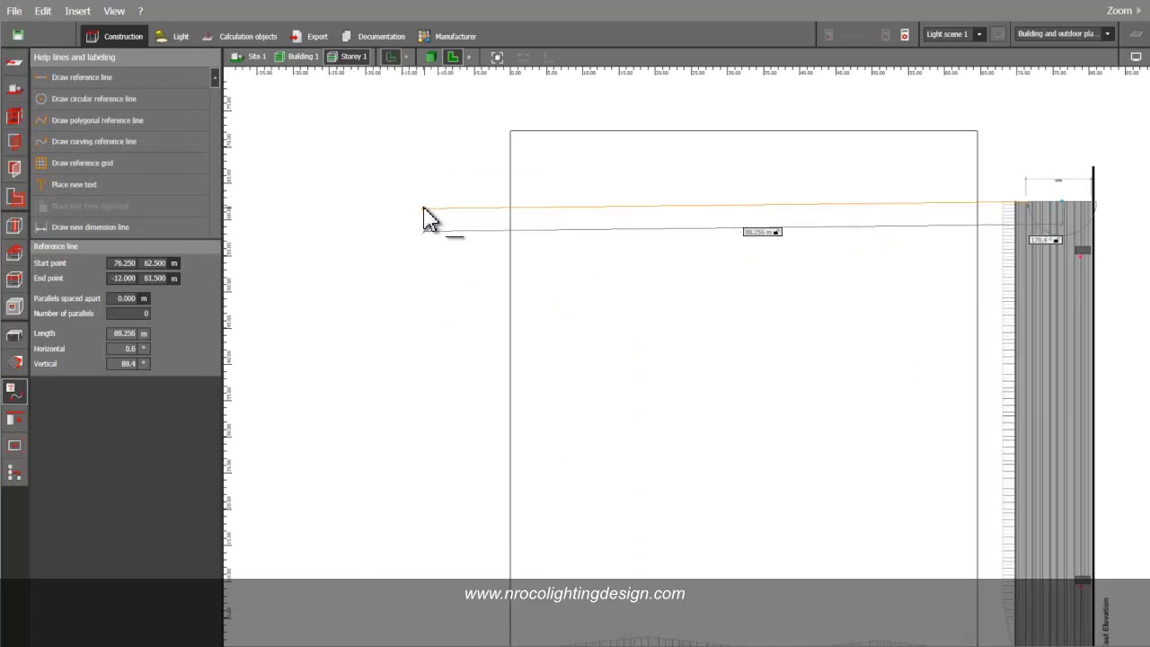
left_click(424, 204)
Move both rear corners of the storey contour onto the reference line at Y 62.500 m
scroll(705, 241, "down", 3)
left_click(12, 119)
left_click(661, 176)
scroll(680, 182, "up", 2)
left_click_drag(869, 152, 868, 217)
left_click_drag(435, 153, 436, 218)
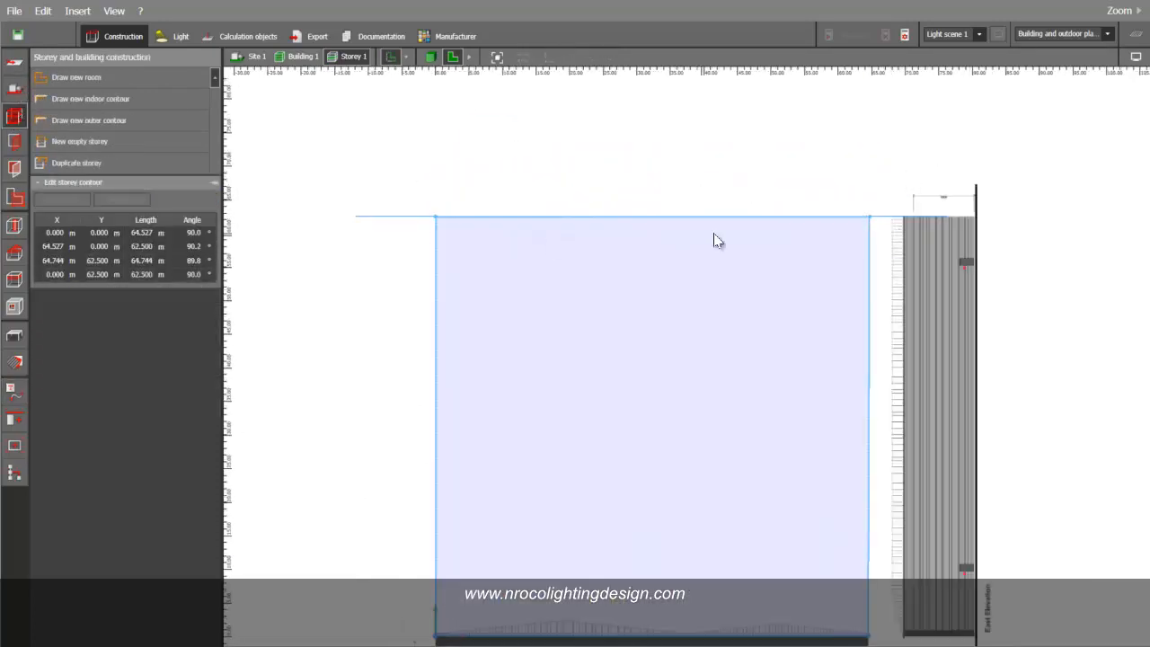
scroll(844, 216, "up", 5)
scroll(876, 261, "down", 5)
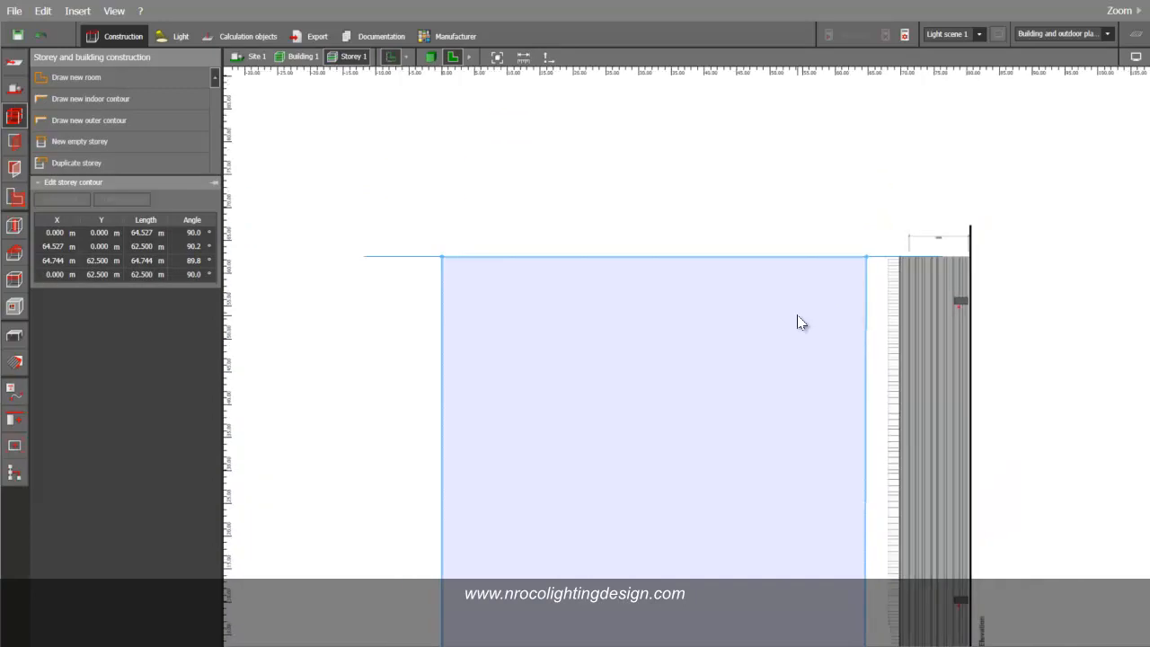
middle_click_drag(796, 315, 772, 176)
scroll(747, 208, "down", 2)
left_click(398, 304)
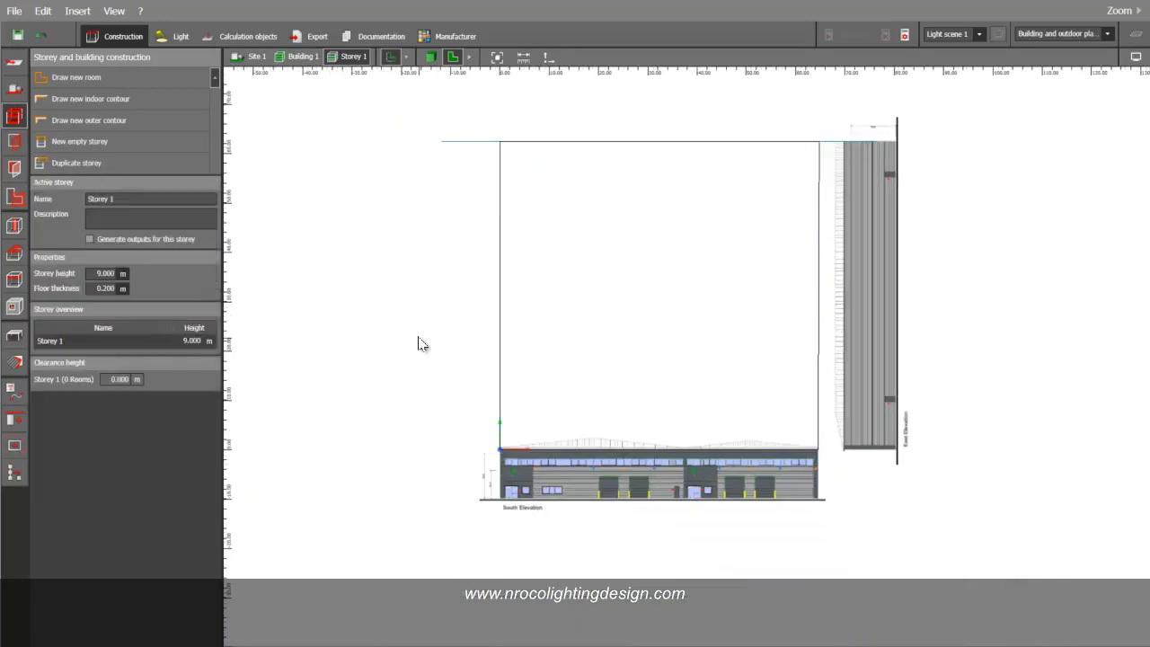
scroll(634, 296, "up", 1)
Square the storey contour by moving its rear corner nearest the East Elevation to X 64.527 m, Y 62.500 m
left_click(755, 113)
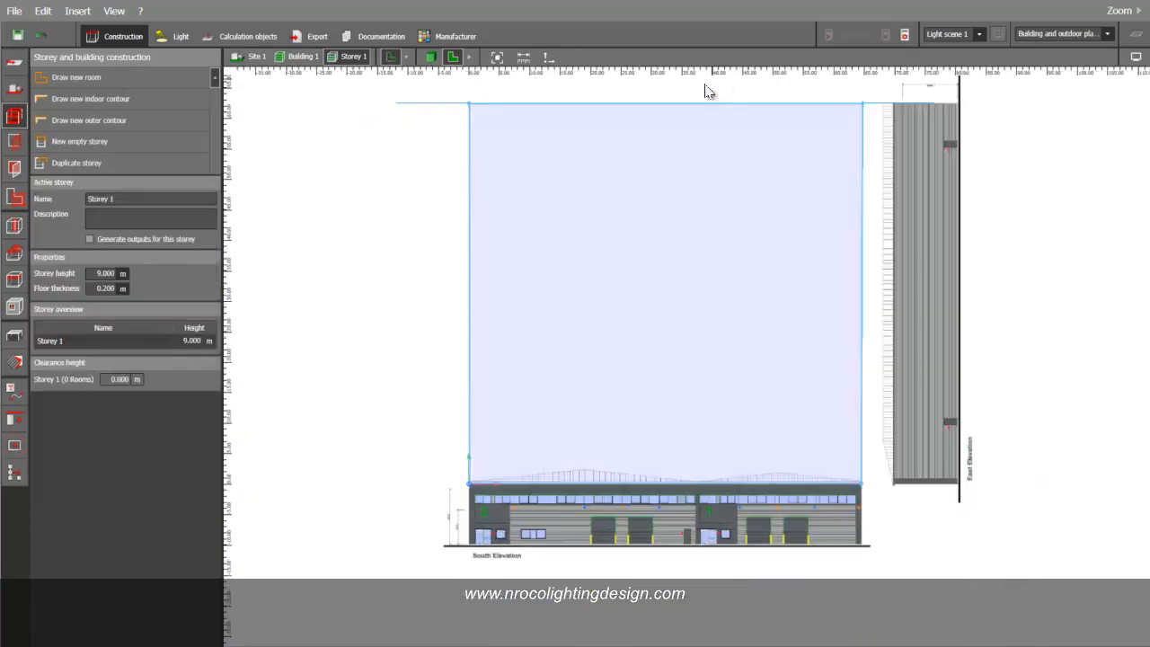
scroll(862, 108, "up", 2)
left_click_drag(862, 104, 859, 104)
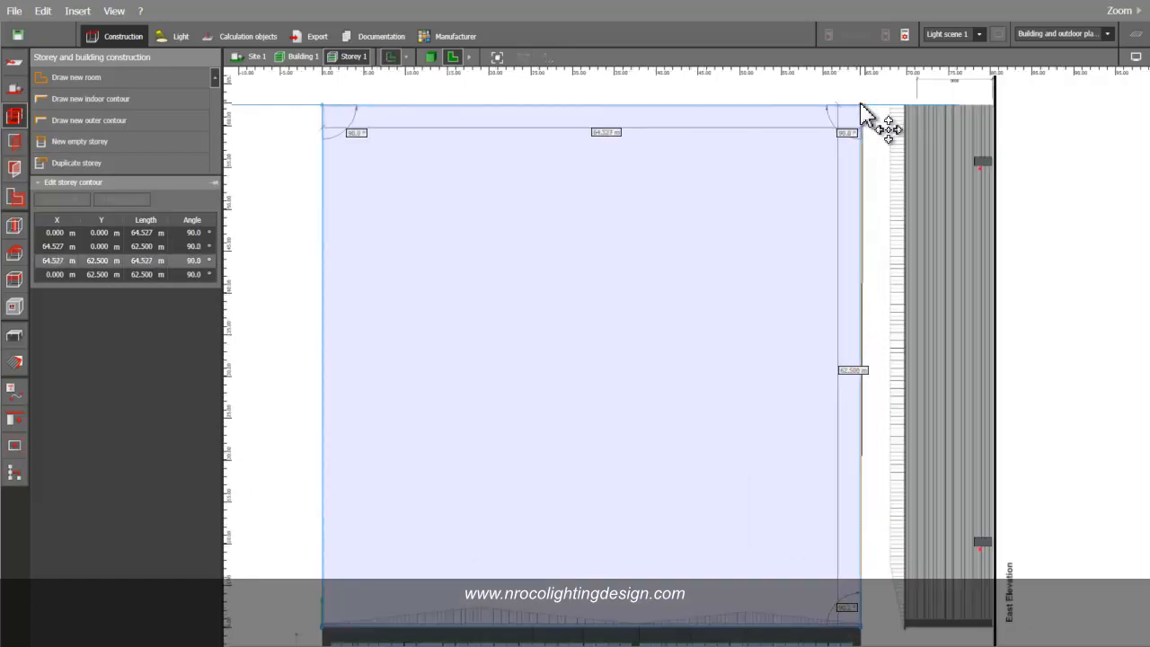
scroll(1023, 287, "down", 3)
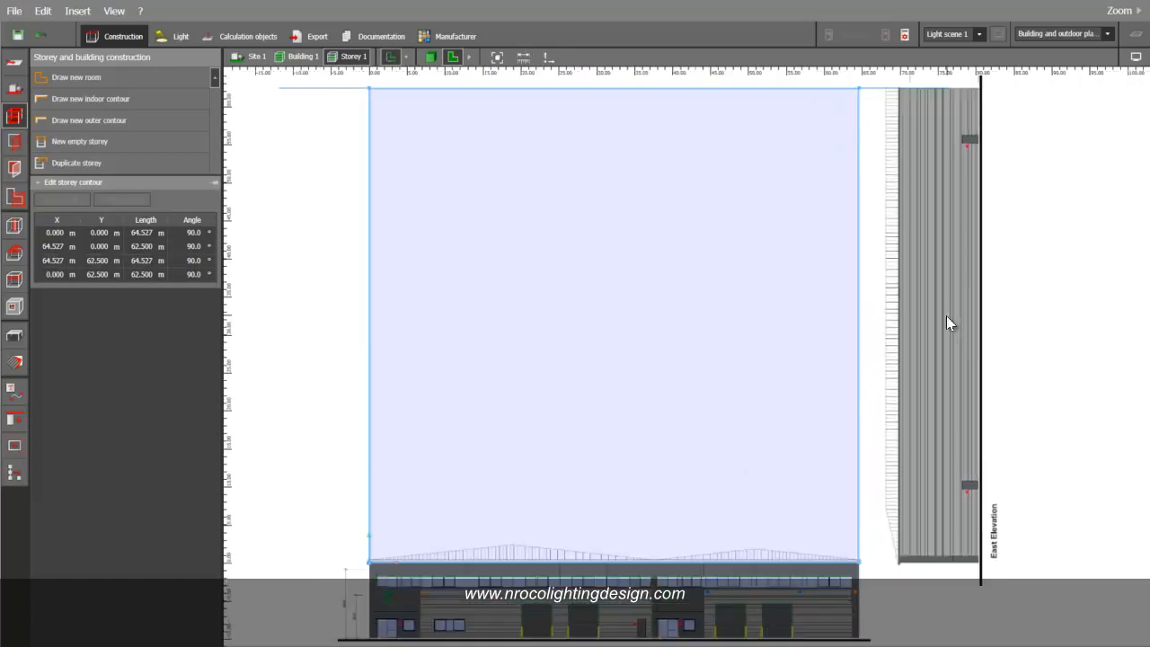
left_click(426, 291)
Examine the building block against the South Elevation in 3D and return to the floor plan view
scroll(467, 308, "up", 3)
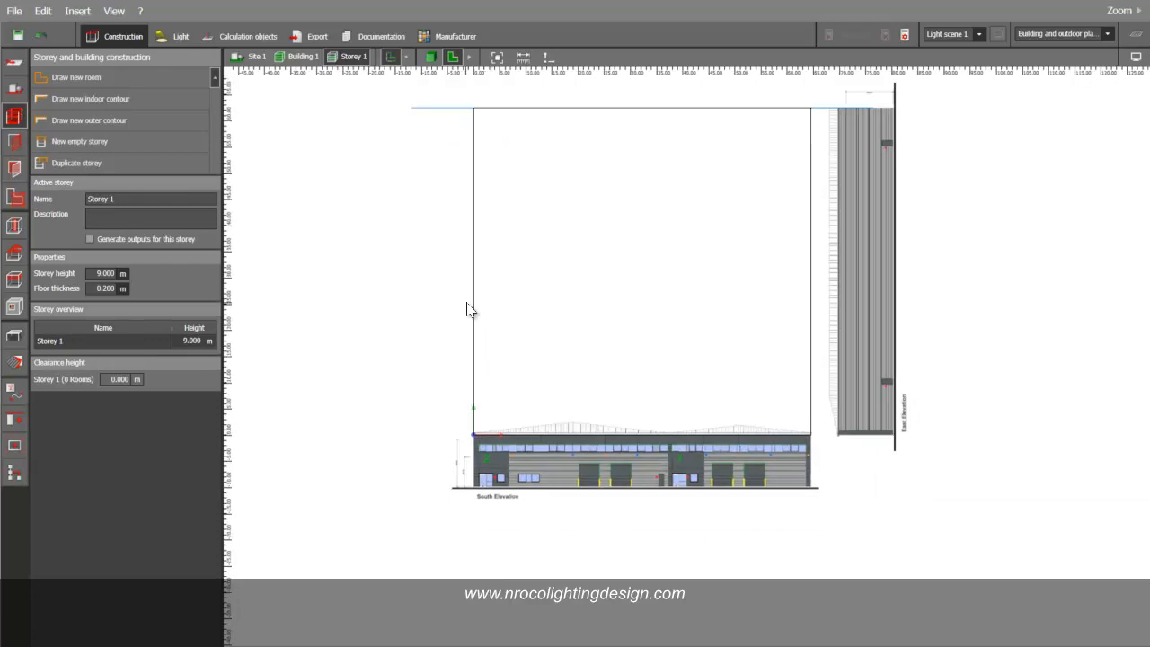
middle_click_drag(732, 439, 955, 398)
scroll(955, 398, "down", 3)
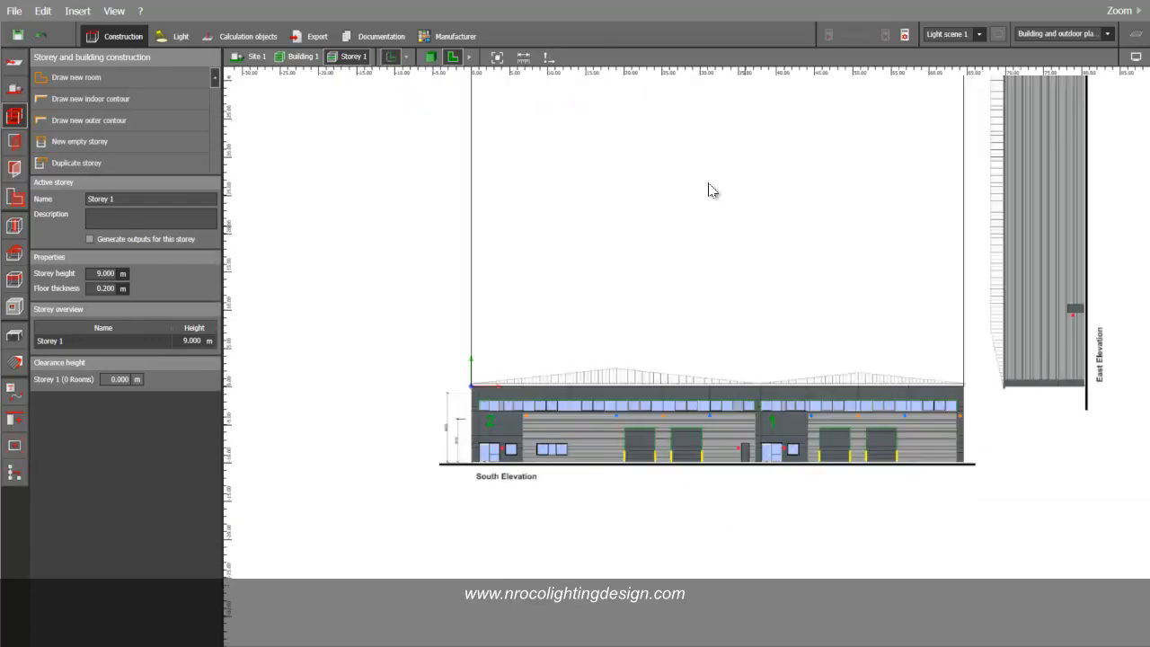
left_click(436, 62)
right_click_drag(495, 146, 509, 196)
scroll(580, 200, "down", 3)
right_click_drag(775, 229, 409, 317)
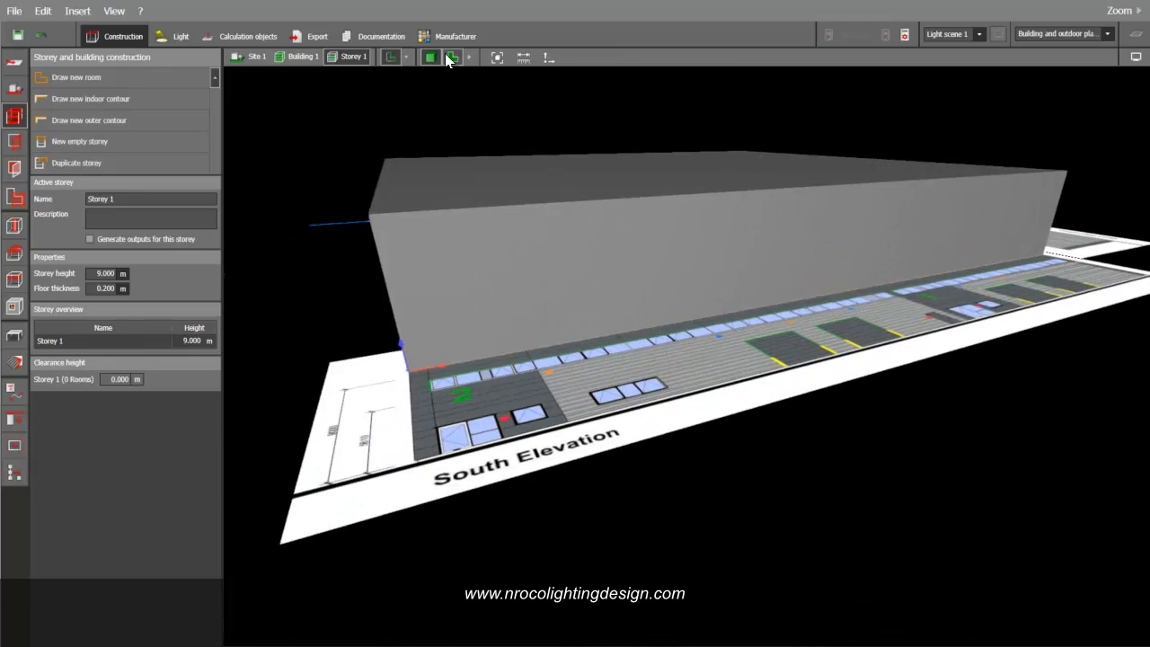
left_click(447, 55)
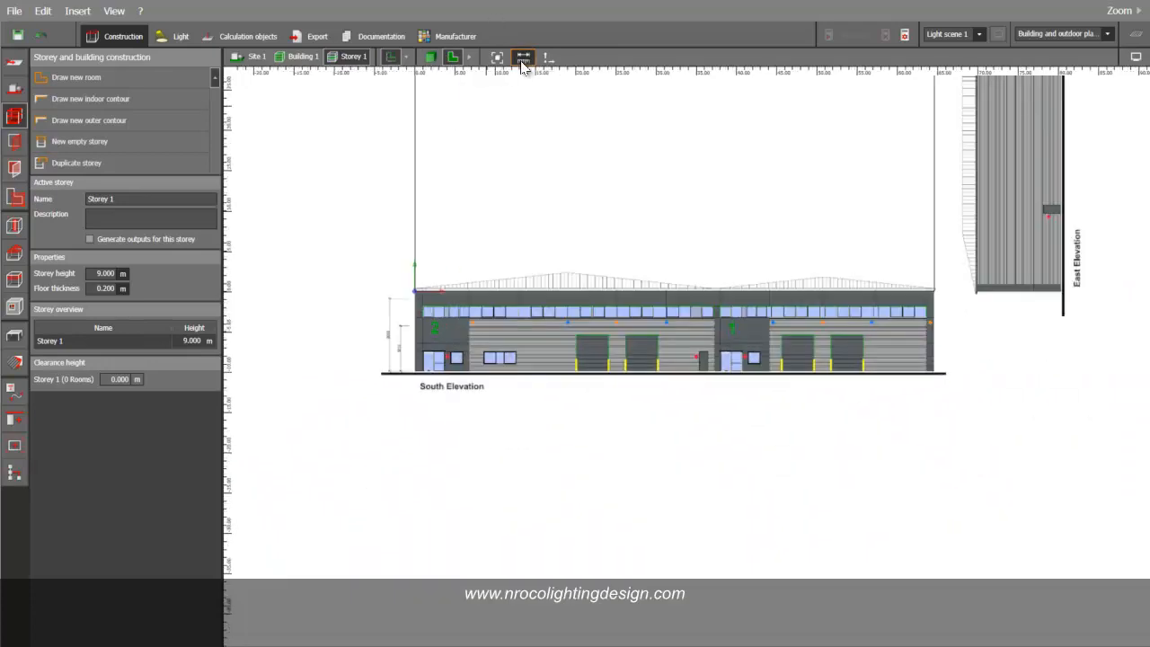
Measure the building's front width from one front corner to the other
left_click(523, 58)
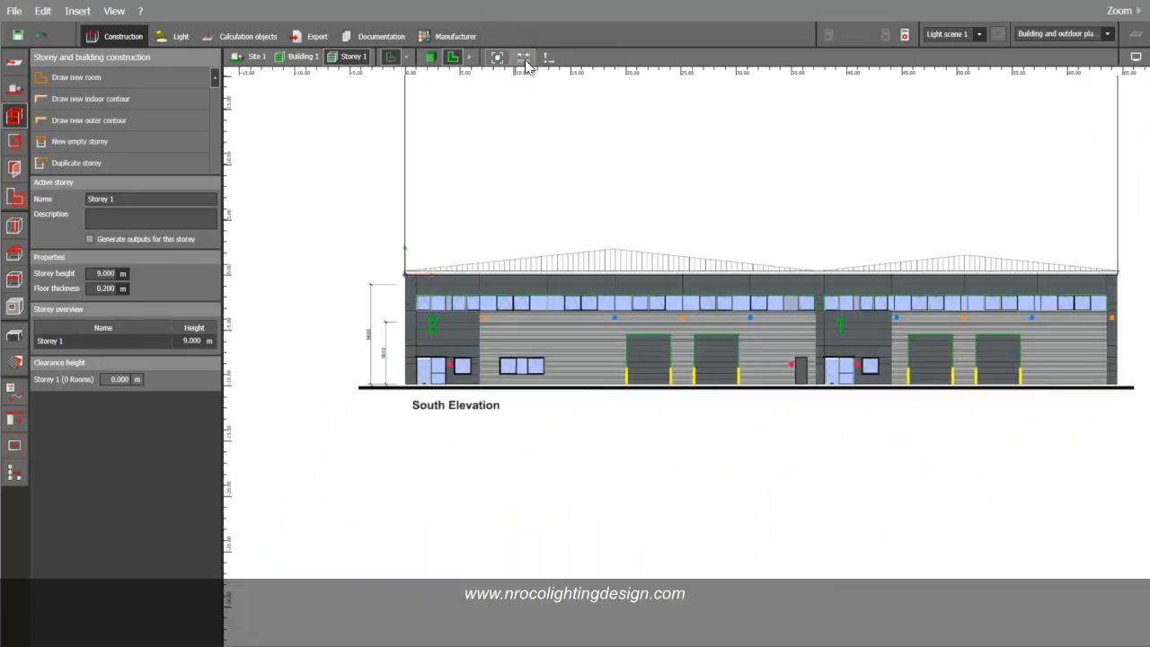
left_click(405, 276)
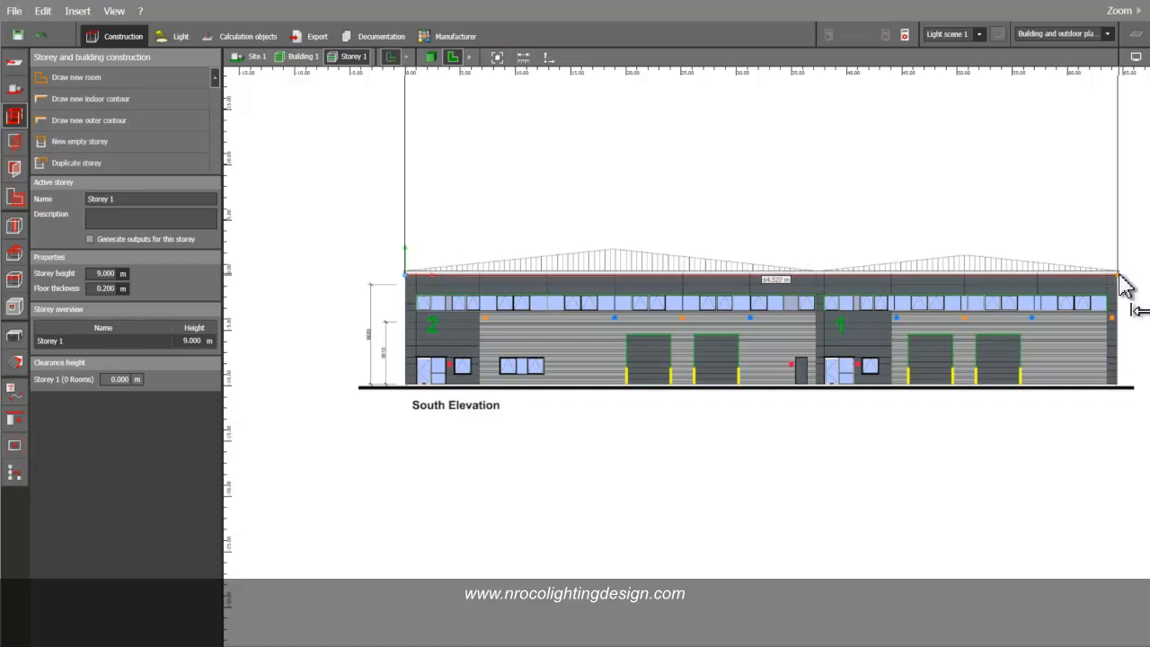
scroll(1119, 284, "up", 2)
scroll(1120, 284, "down", 4)
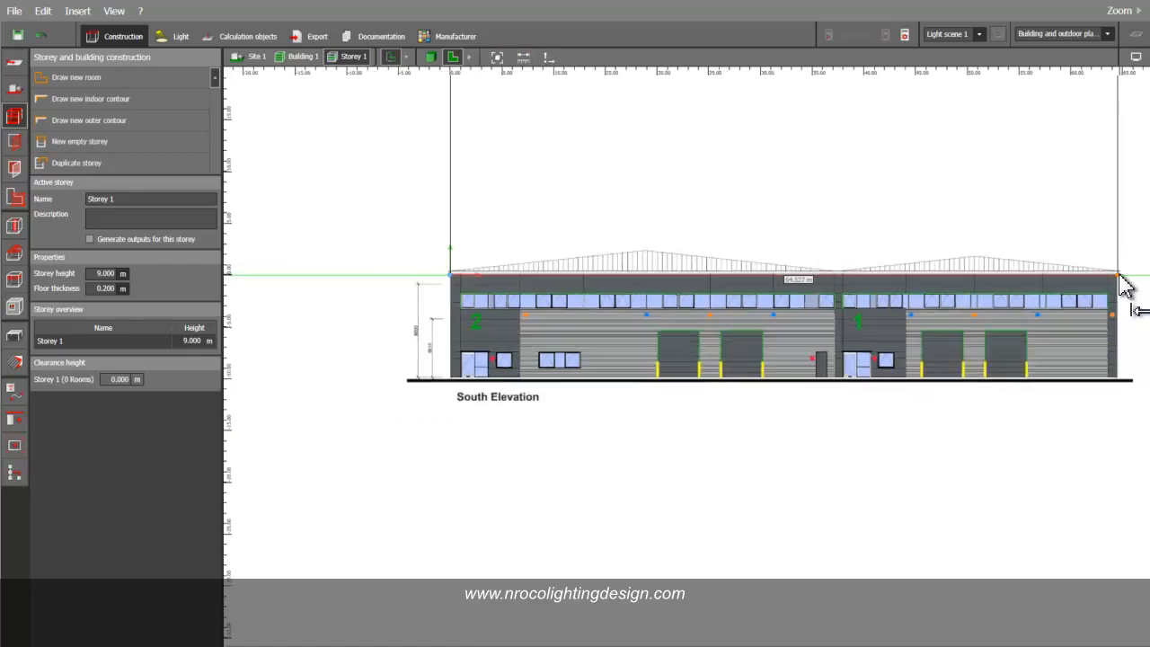
Measure the building's depth from the front corner at the origin to the rear corner directly behind it
middle_click_drag(762, 219, 756, 457)
middle_click_drag(685, 255, 686, 447)
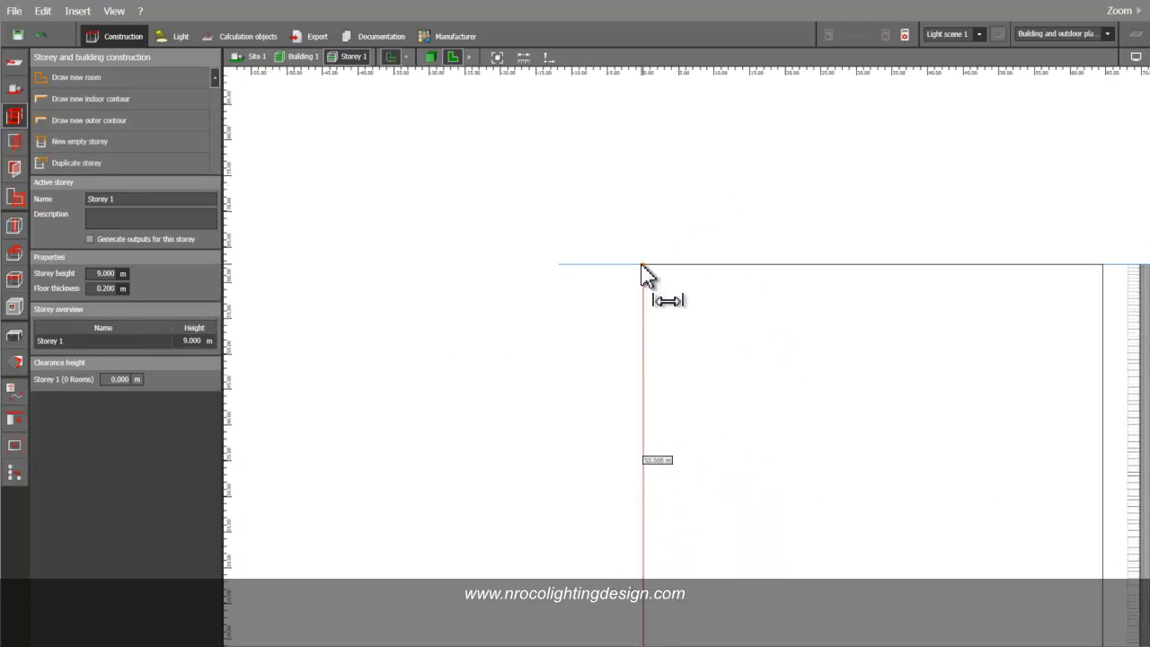
scroll(642, 264, "up", 2)
middle_click_drag(634, 308, 665, 354)
scroll(673, 212, "up", 2)
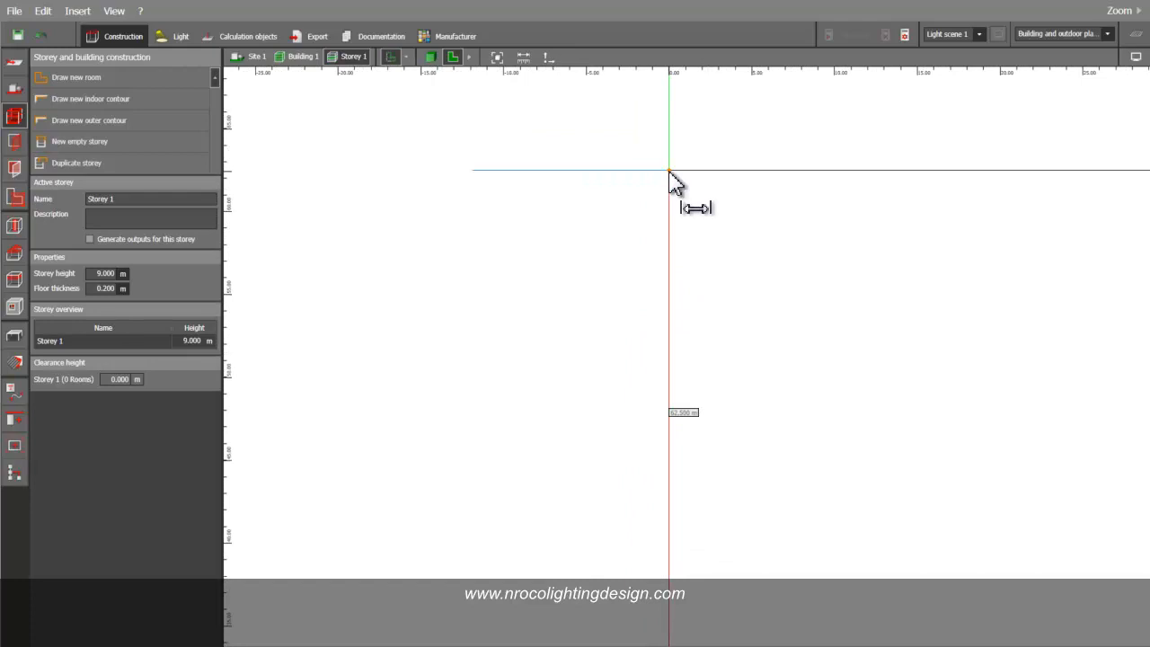
scroll(670, 198, "up", 2)
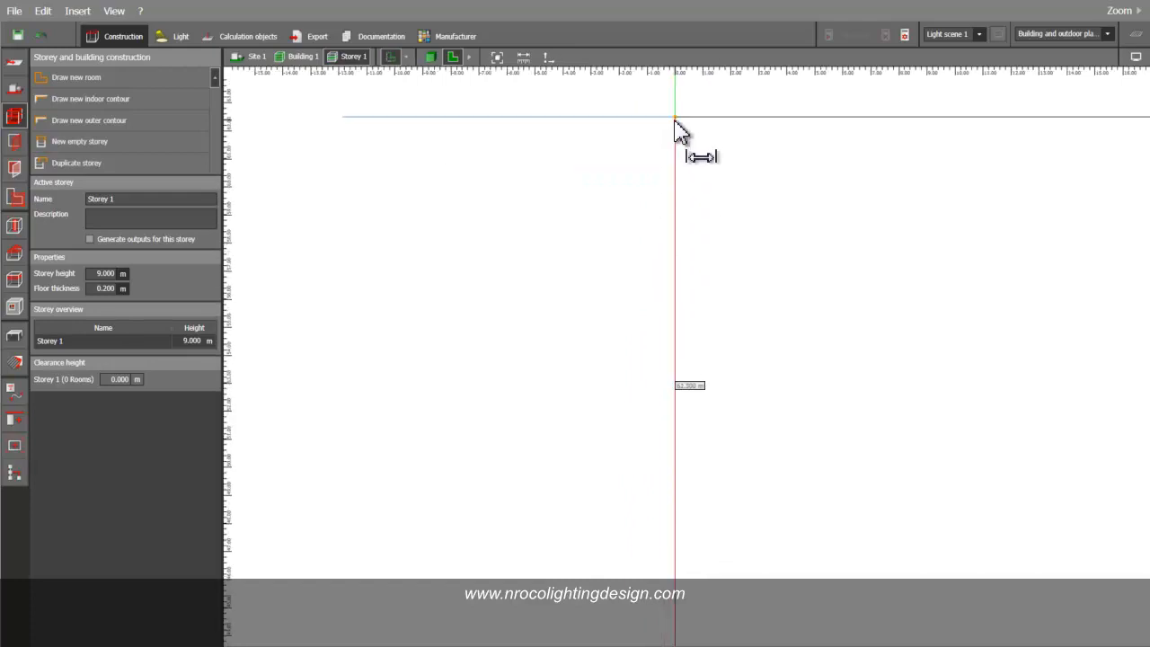
Recheck the building's front width and depth measurements at its corners, and leave the measuring command
scroll(669, 161, "down", 5)
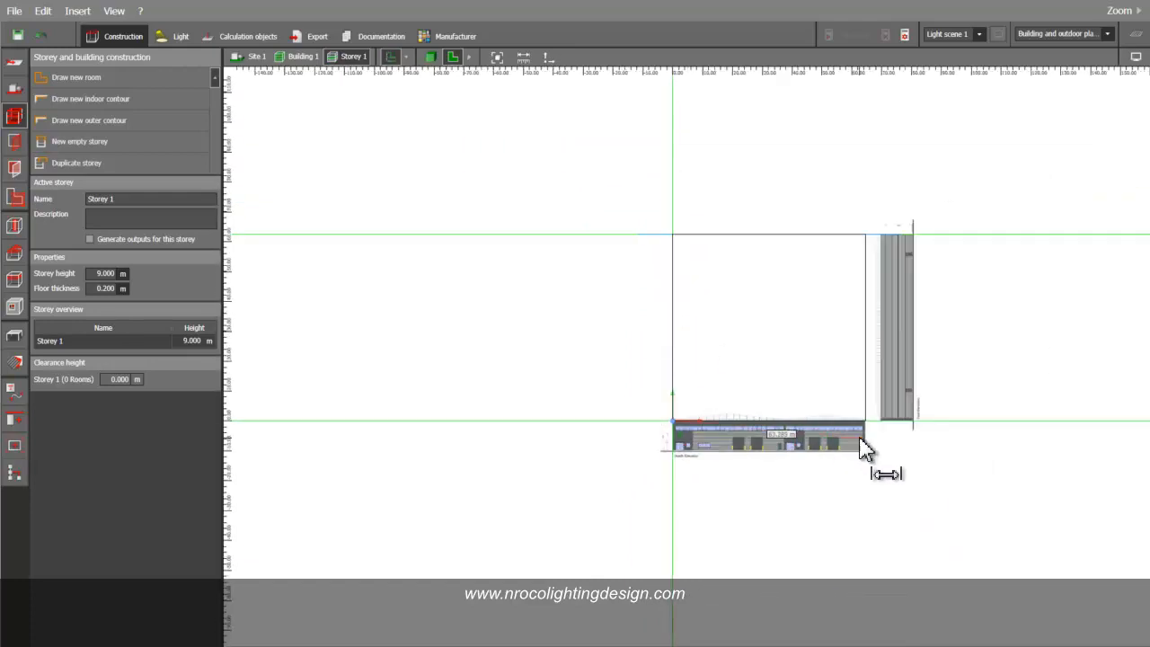
scroll(860, 449, "up", 3)
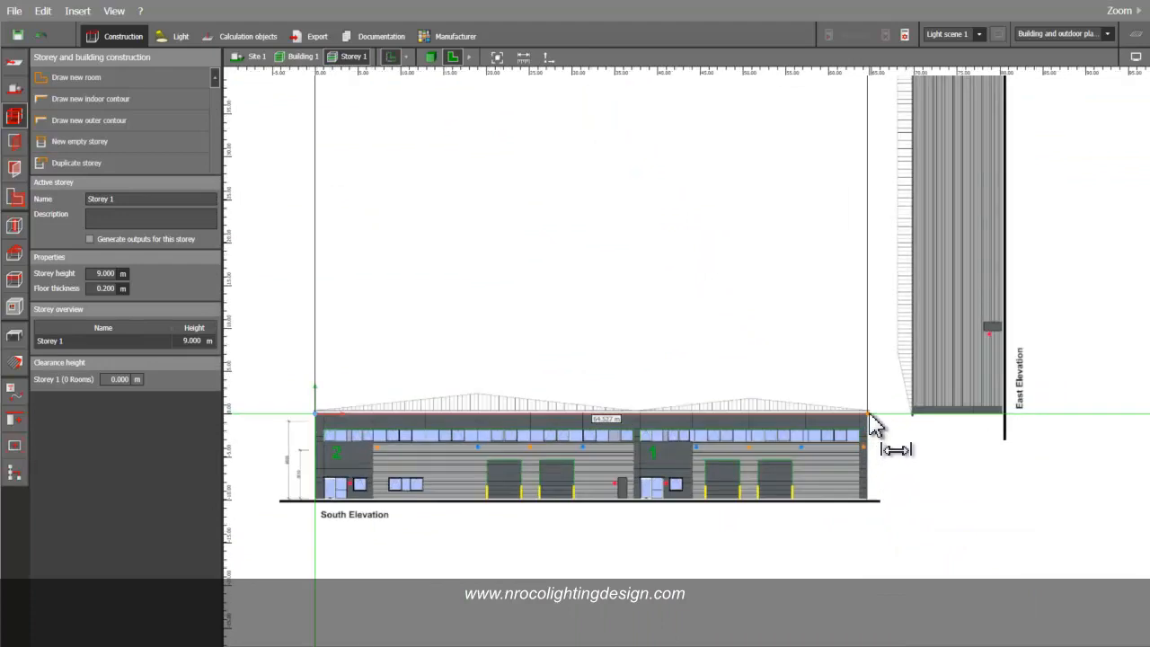
scroll(812, 453, "up", 5)
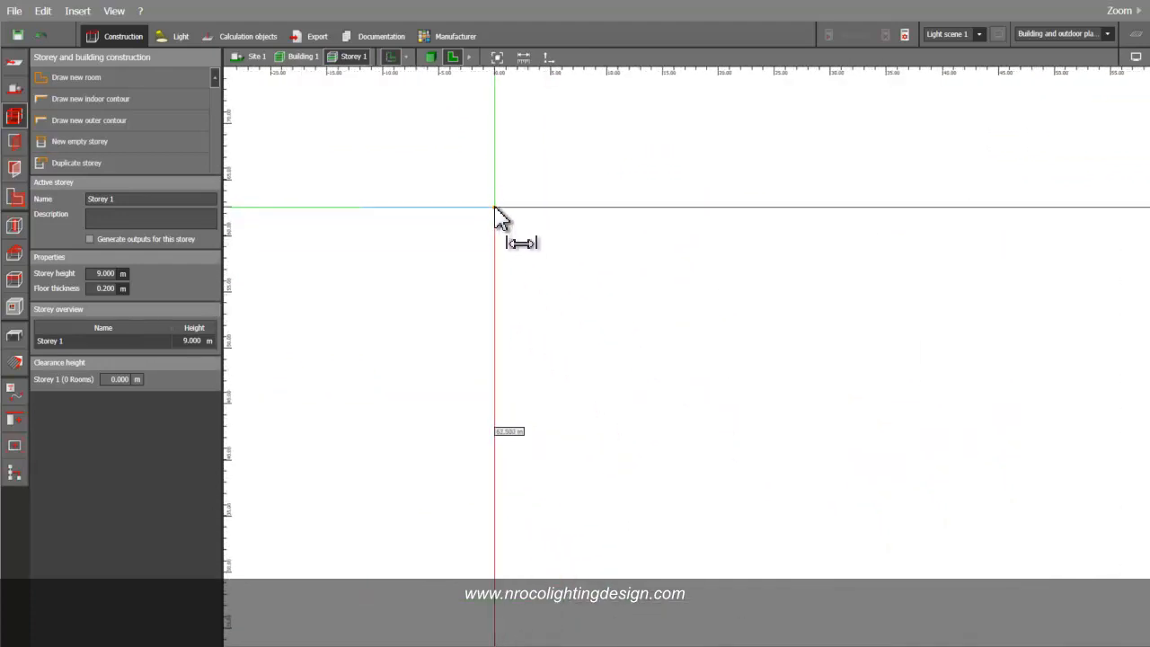
scroll(471, 269, "down", 5)
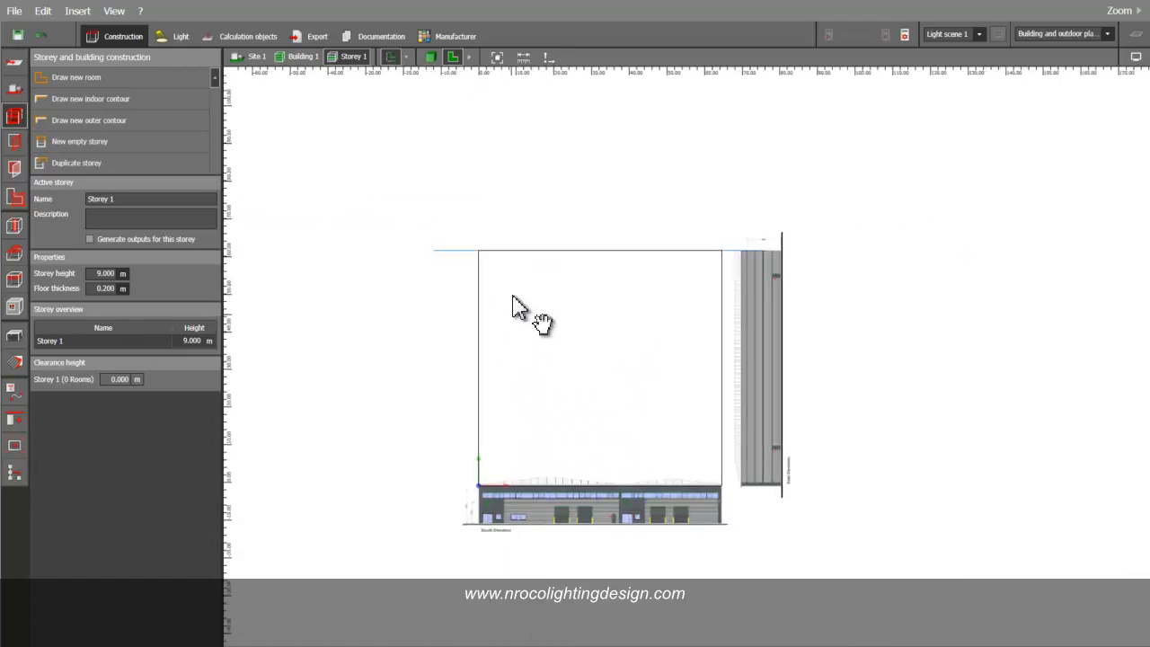
Show the building at site level in 3D, with its South Elevation front wall in view
left_click(431, 57)
left_click_drag(459, 326, 825, 356)
scroll(608, 486, "up", 3)
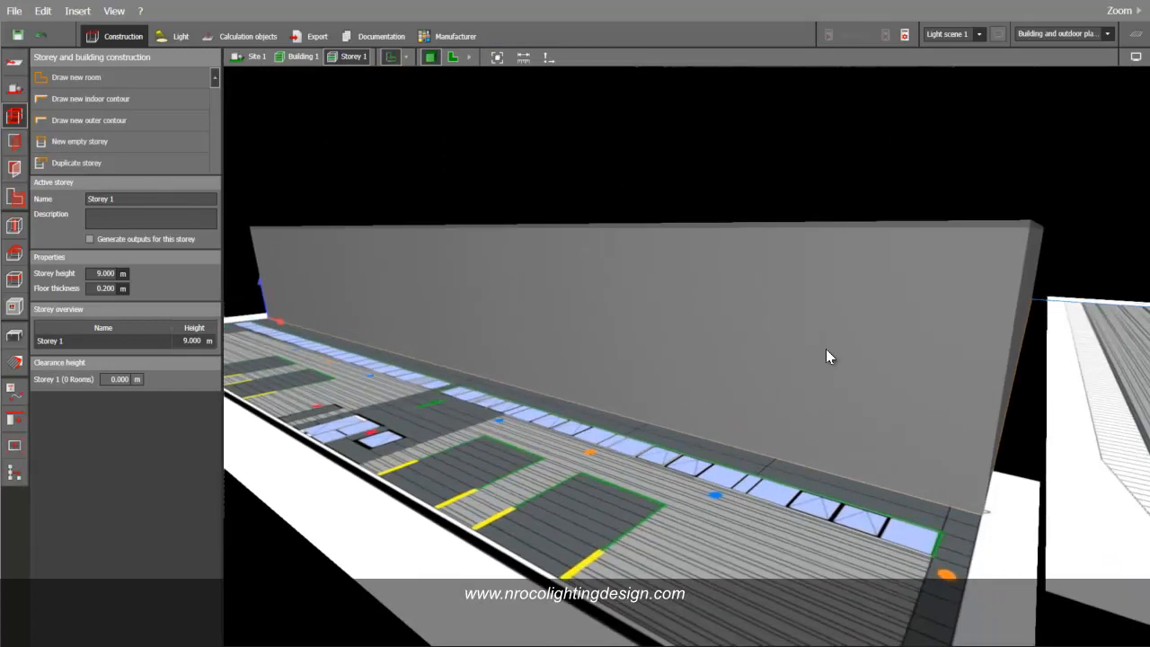
left_click_drag(567, 345, 649, 390)
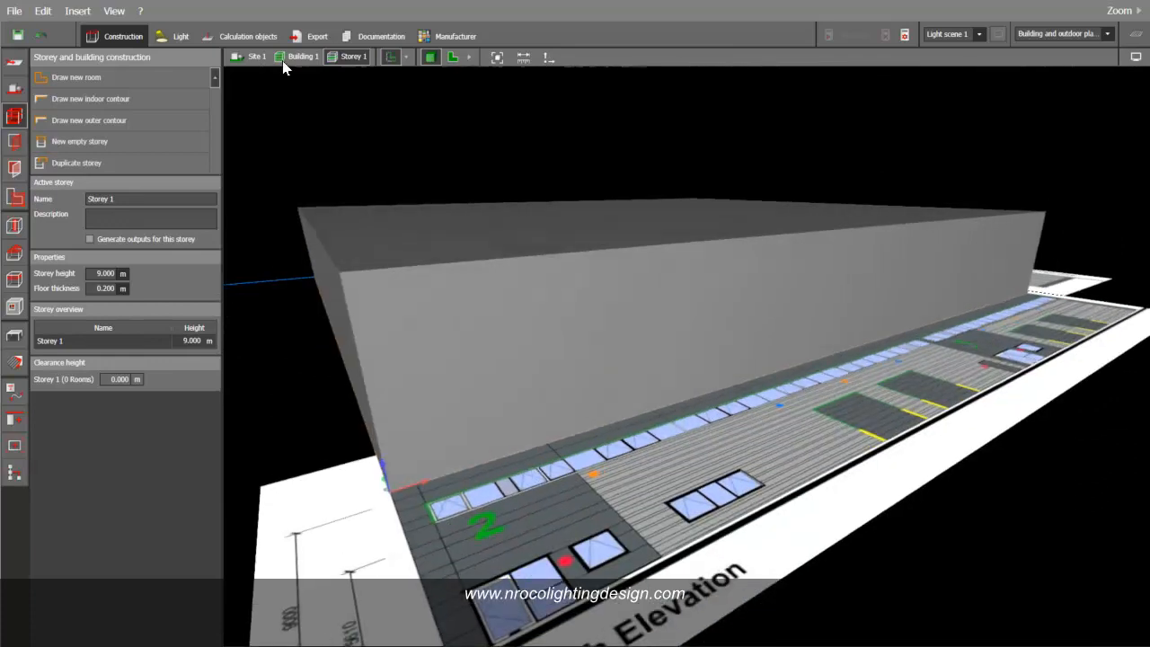
left_click(247, 56)
left_click_drag(369, 115, 564, 364)
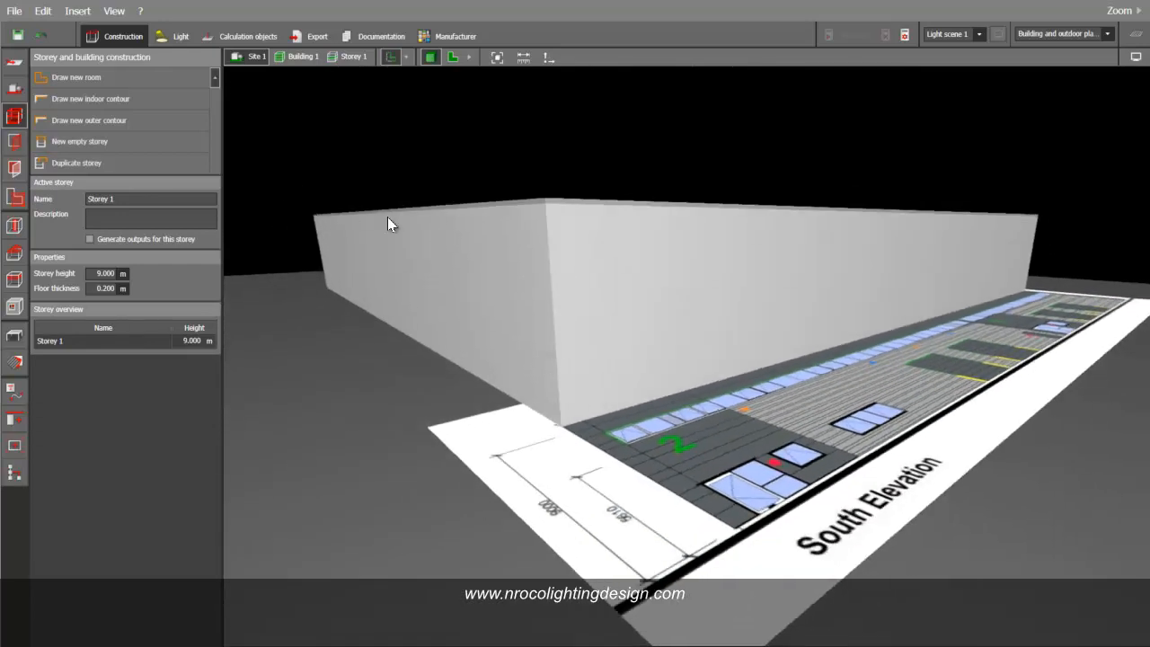
Create a texture material from the image file "front view"
left_click(16, 363)
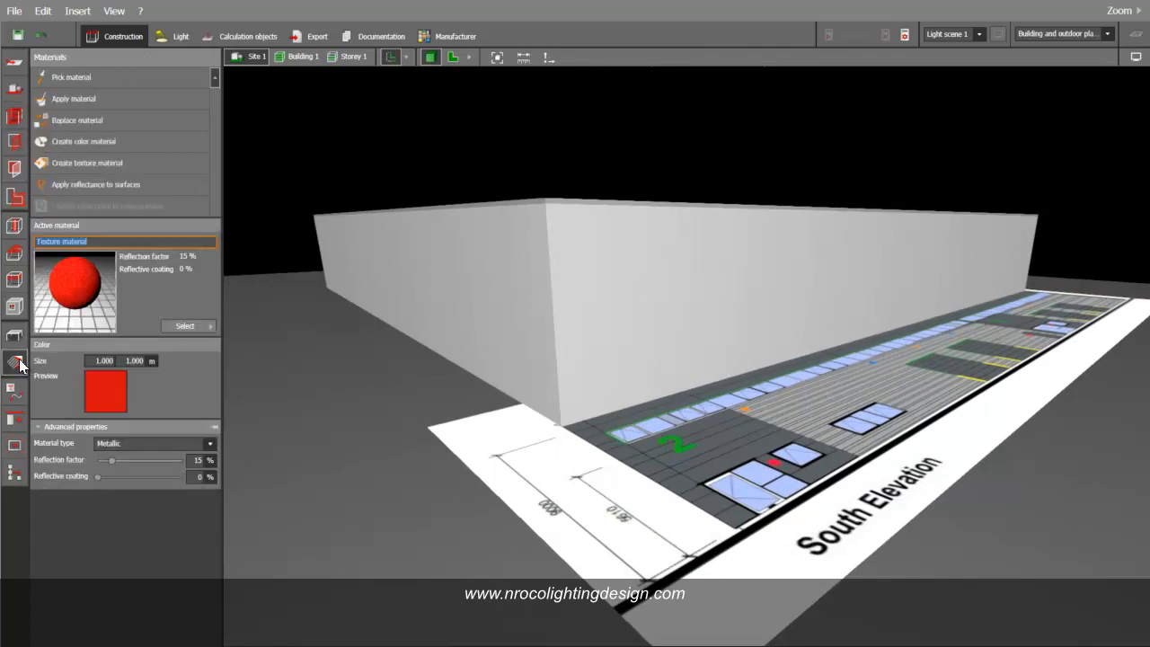
left_click(63, 162)
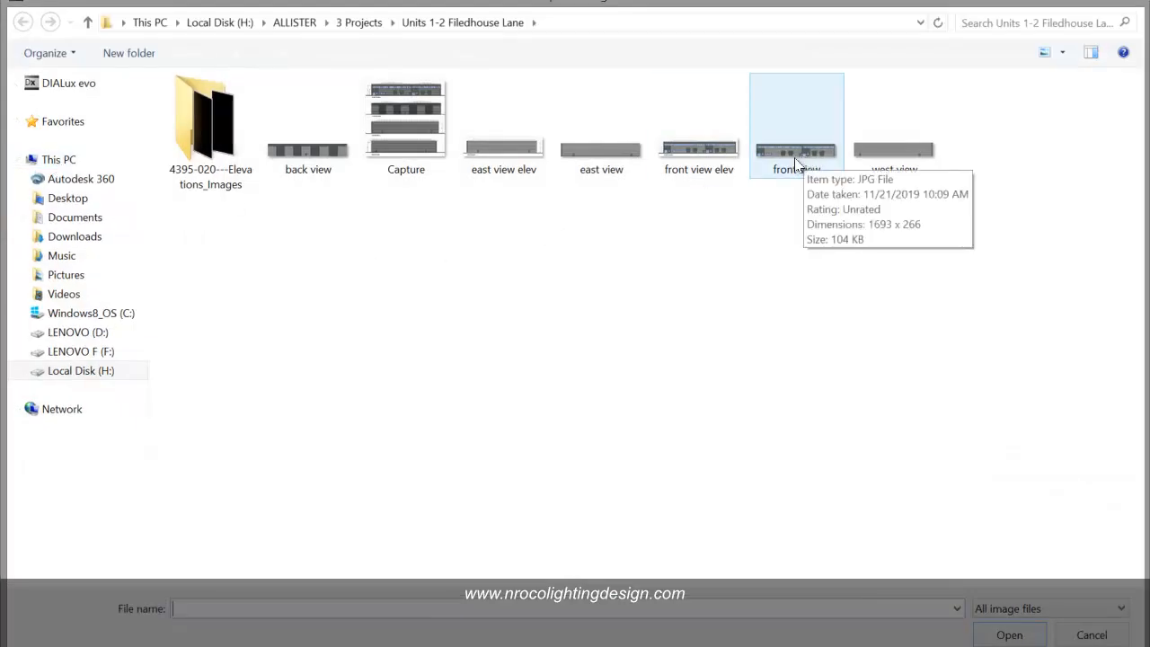
left_click(1063, 56)
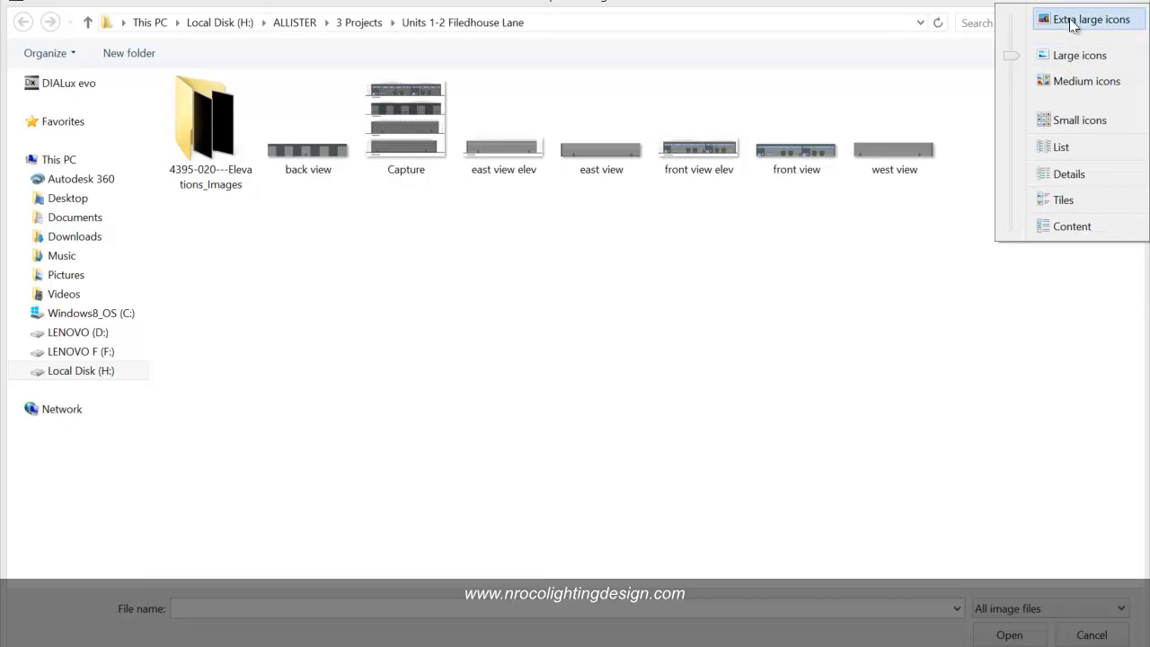
left_click(1064, 20)
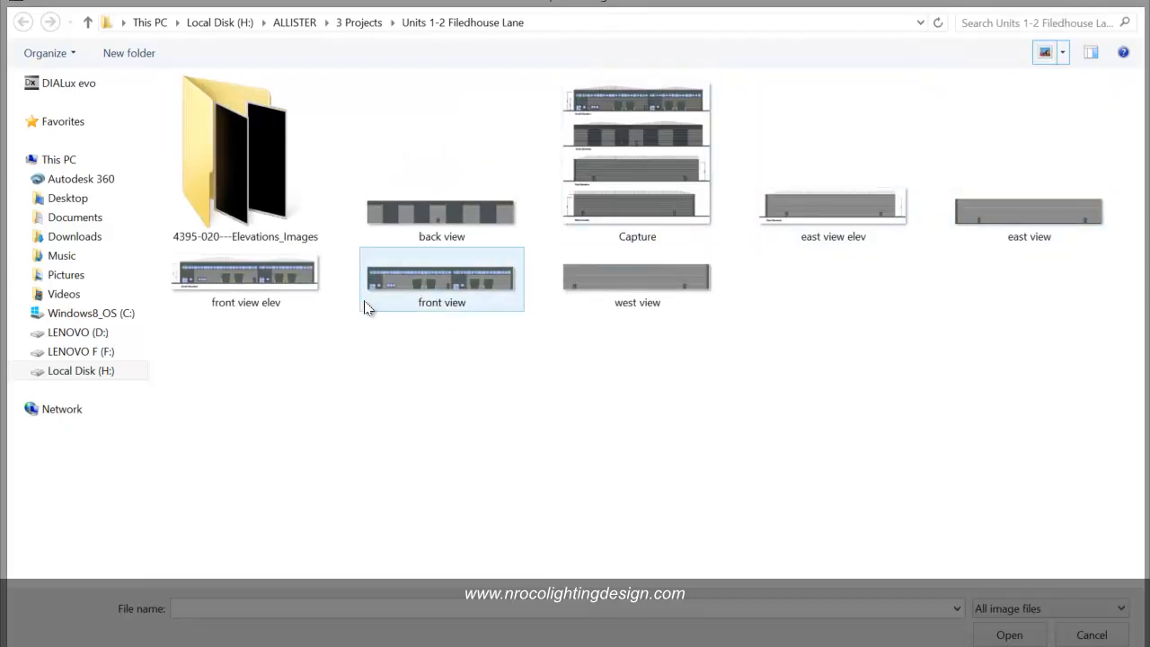
left_click(435, 282)
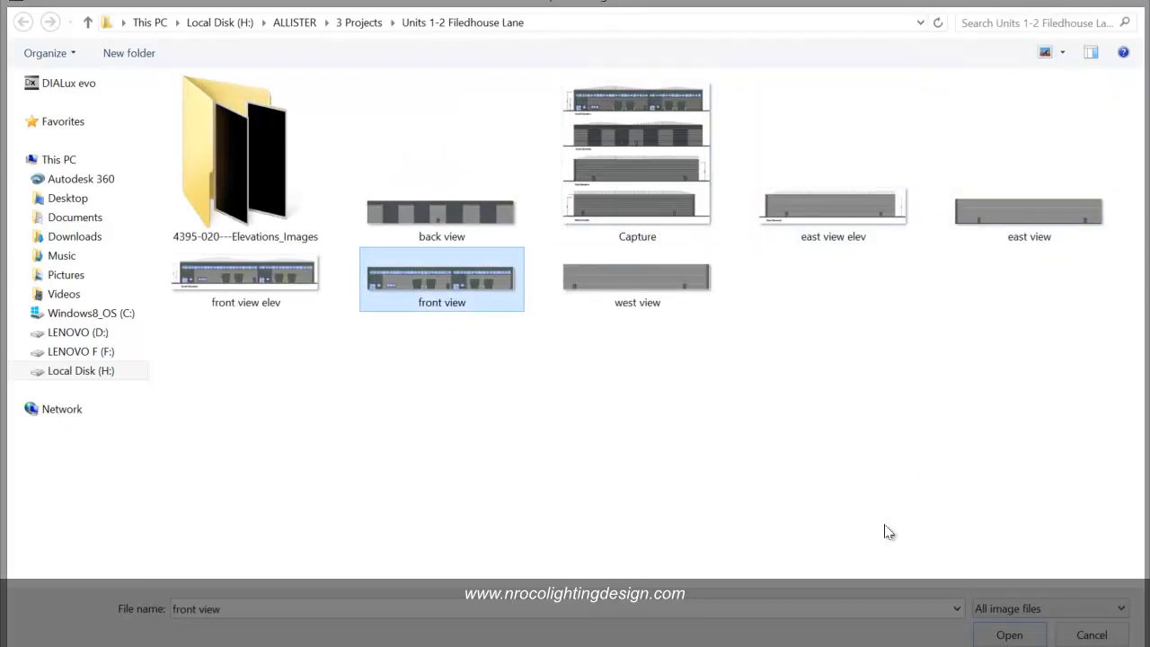
left_click(988, 640)
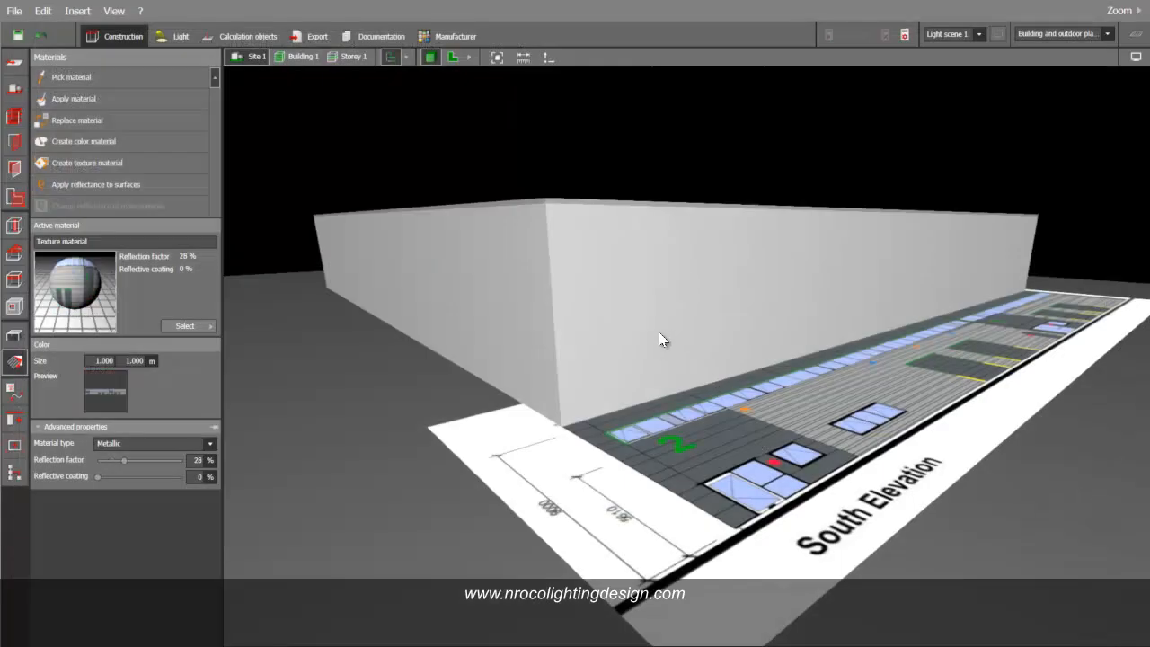
Apply the front view texture material to the building's south wall
mouse_move(372, 168)
right_mouse_down()
mouse_move(341, 167)
mouse_move(352, 166)
right_mouse_up()
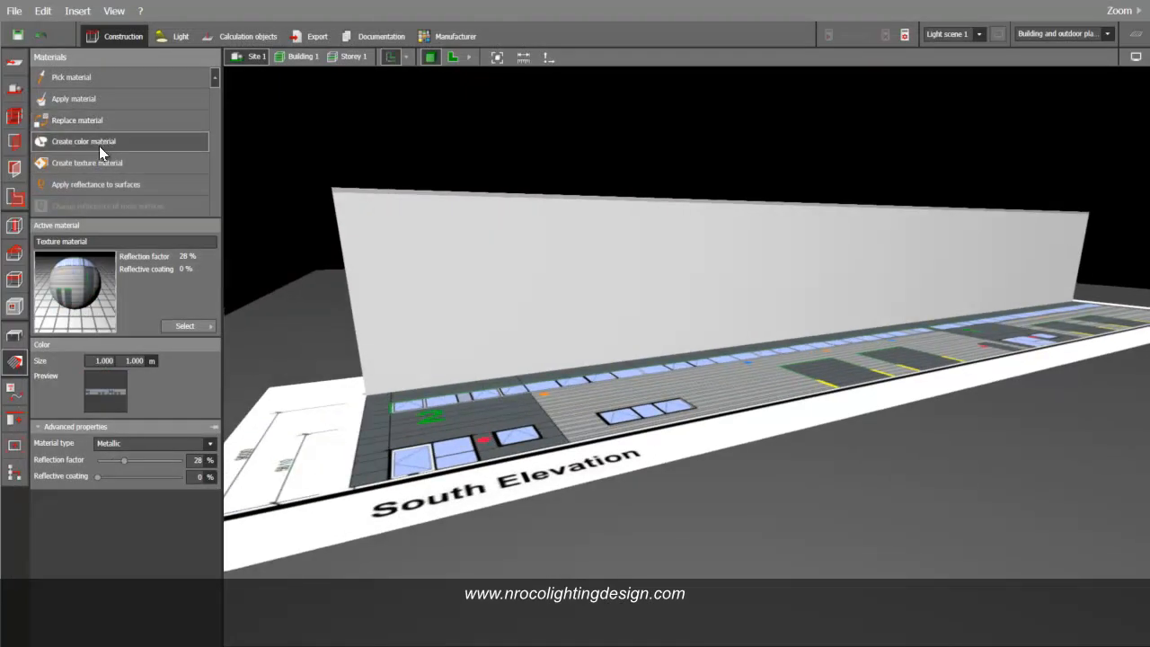
right_click_drag(530, 305, 550, 292)
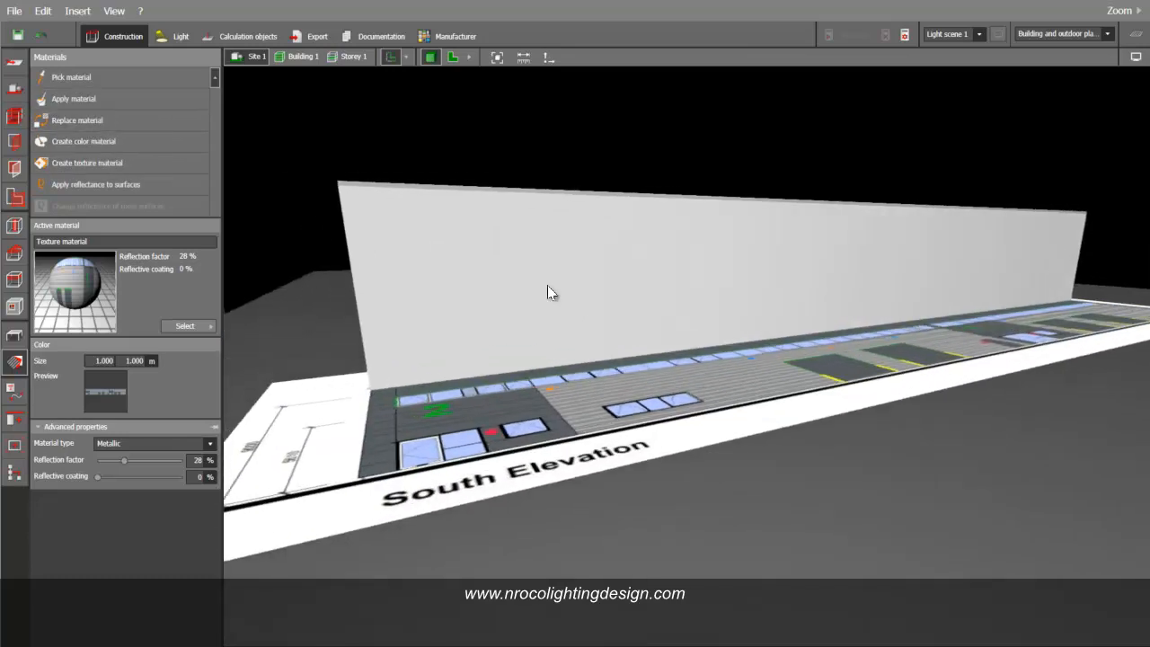
left_click(108, 98)
left_click(505, 262)
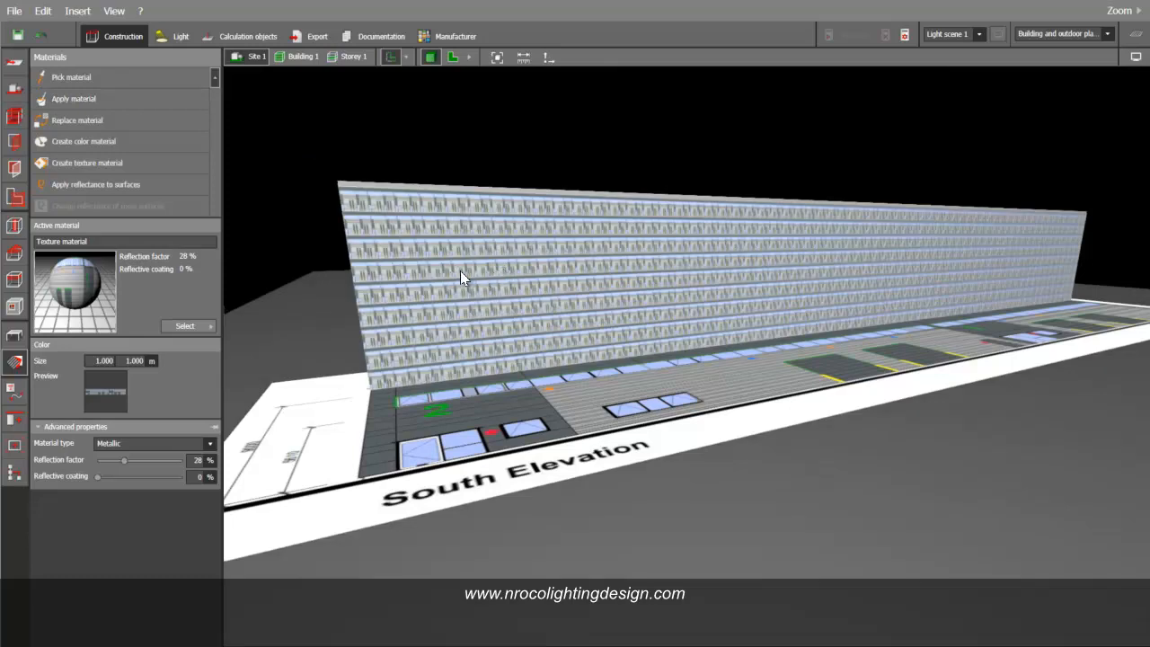
Stretch the front view texture across the south wall's full width and height so a single facade image covers it
left_click(460, 270)
left_click_drag(409, 406, 1071, 306)
left_click_drag(371, 377, 350, 199)
left_click_drag(302, 121, 393, 264)
left_click_drag(793, 405, 743, 444)
scroll(680, 416, "up", 5)
scroll(745, 471, "down", 3)
scroll(705, 380, "up", 4)
scroll(704, 379, "down", 3)
middle_click_drag(705, 379, 711, 400)
mouse_move(644, 456)
right_mouse_down()
mouse_move(661, 451)
mouse_move(661, 467)
mouse_move(642, 458)
right_mouse_up()
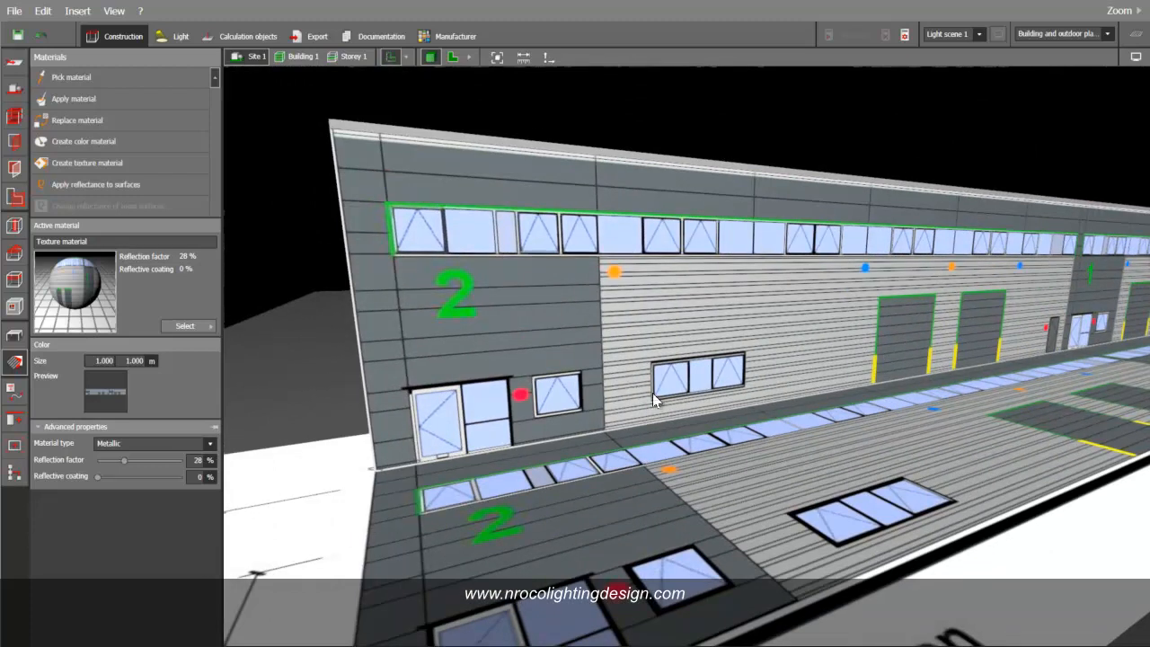
Draw a rectangular cutout about 36.02 m by 1.22 m over unit 2's upper window band on the south wall
left_click(13, 308)
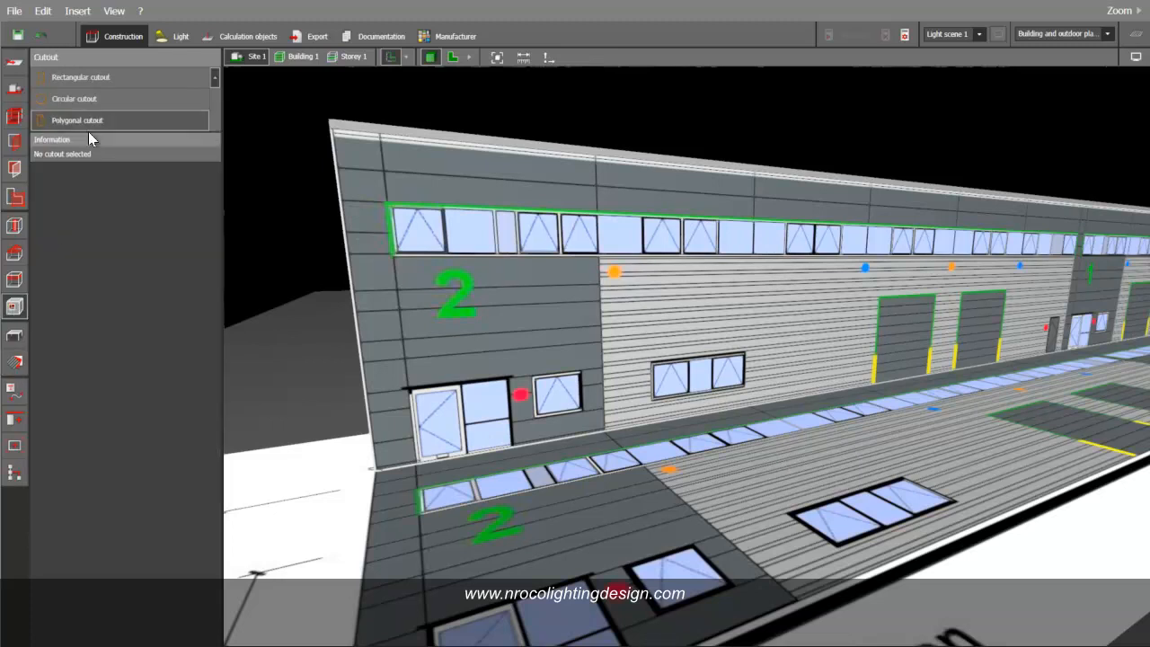
left_click(85, 77)
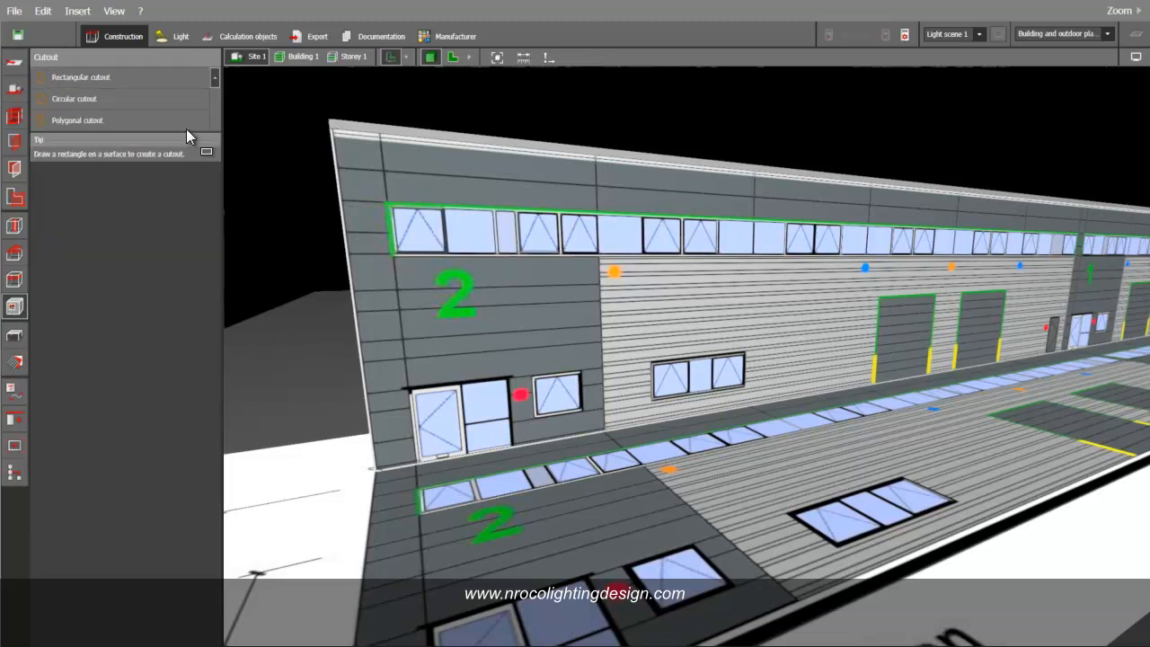
left_click(392, 210)
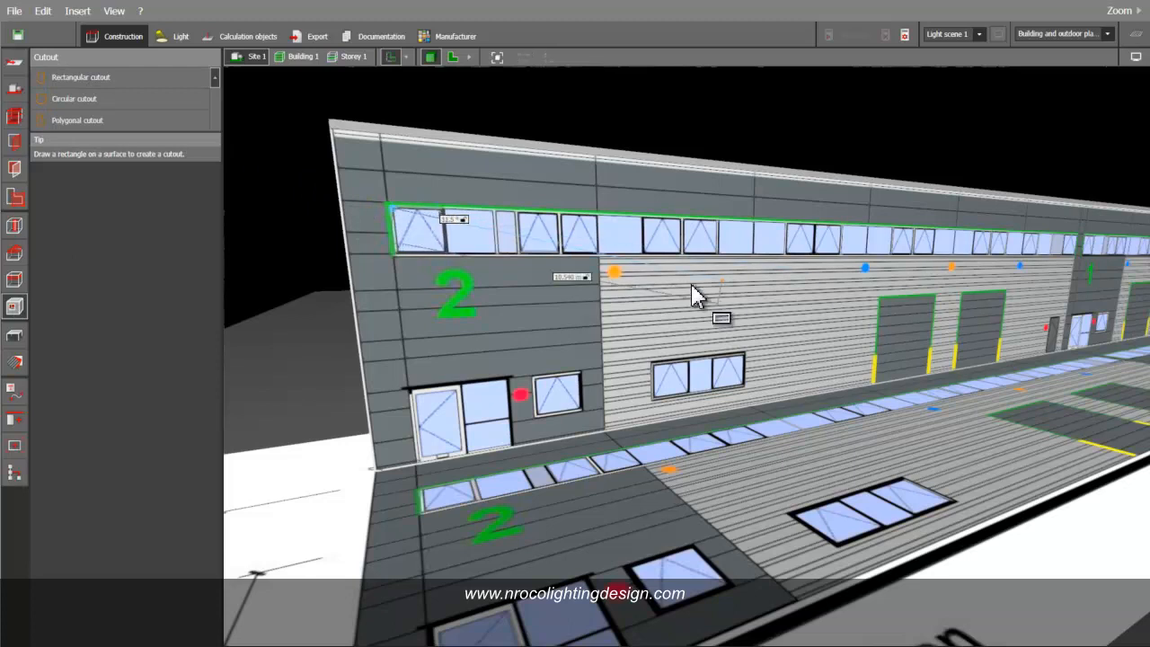
middle_click_drag(742, 290, 632, 292)
middle_click_drag(836, 293, 728, 266)
scroll(728, 267, "up", 5)
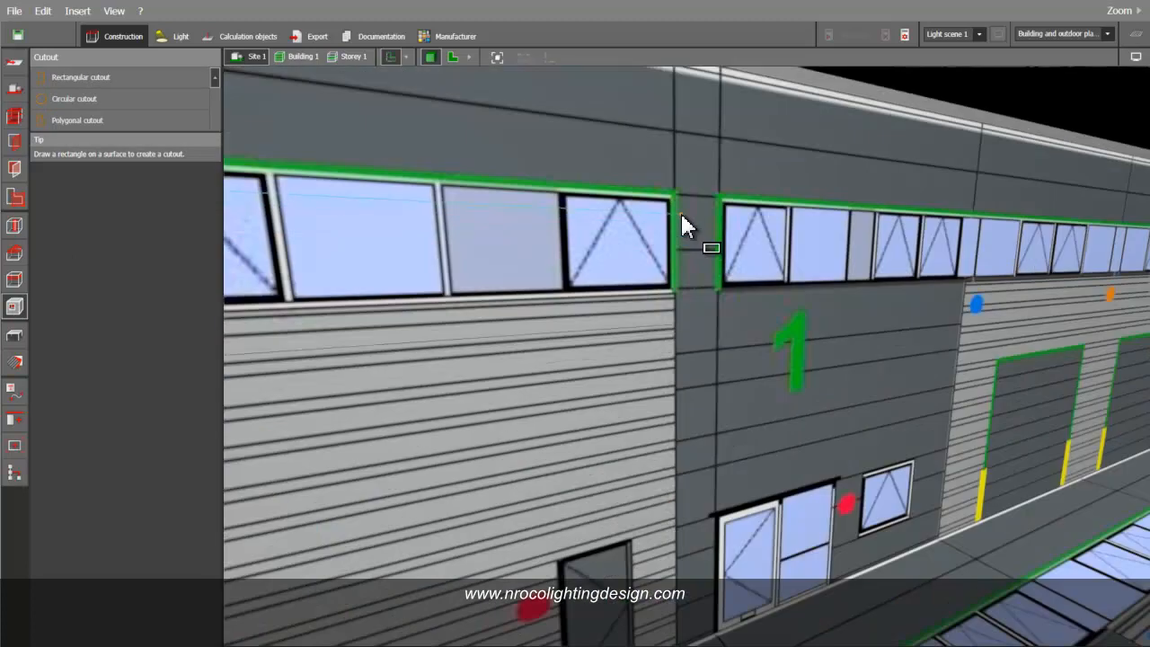
left_click(667, 293)
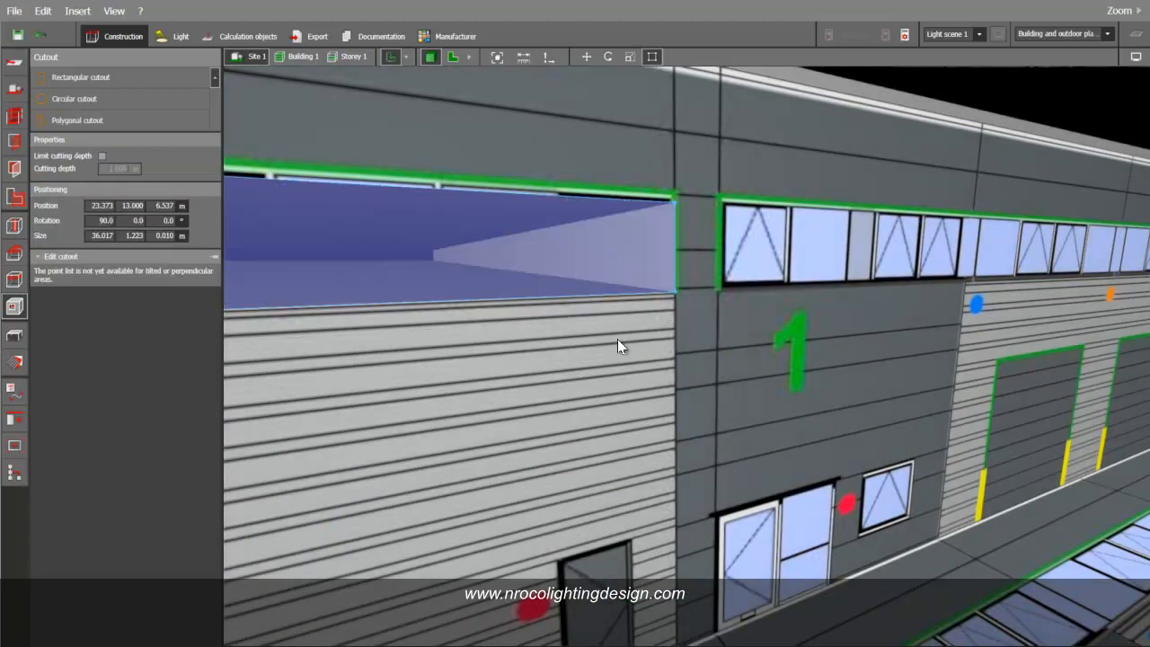
Limit the cutting depth of the upper window band cutout to 0.3 m
scroll(617, 338, "down", 3)
middle_click_drag(605, 380, 769, 329)
scroll(782, 346, "down", 8)
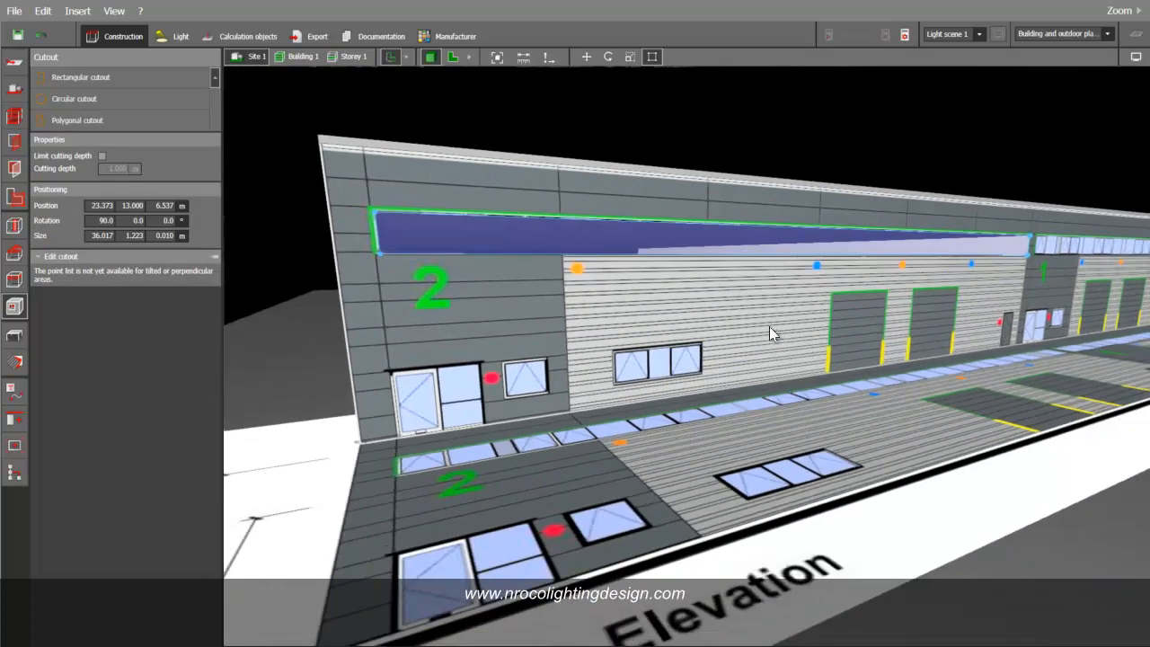
mouse_move(549, 133)
right_mouse_down()
mouse_move(724, 146)
mouse_move(557, 144)
right_mouse_up()
scroll(709, 144, "up", 3)
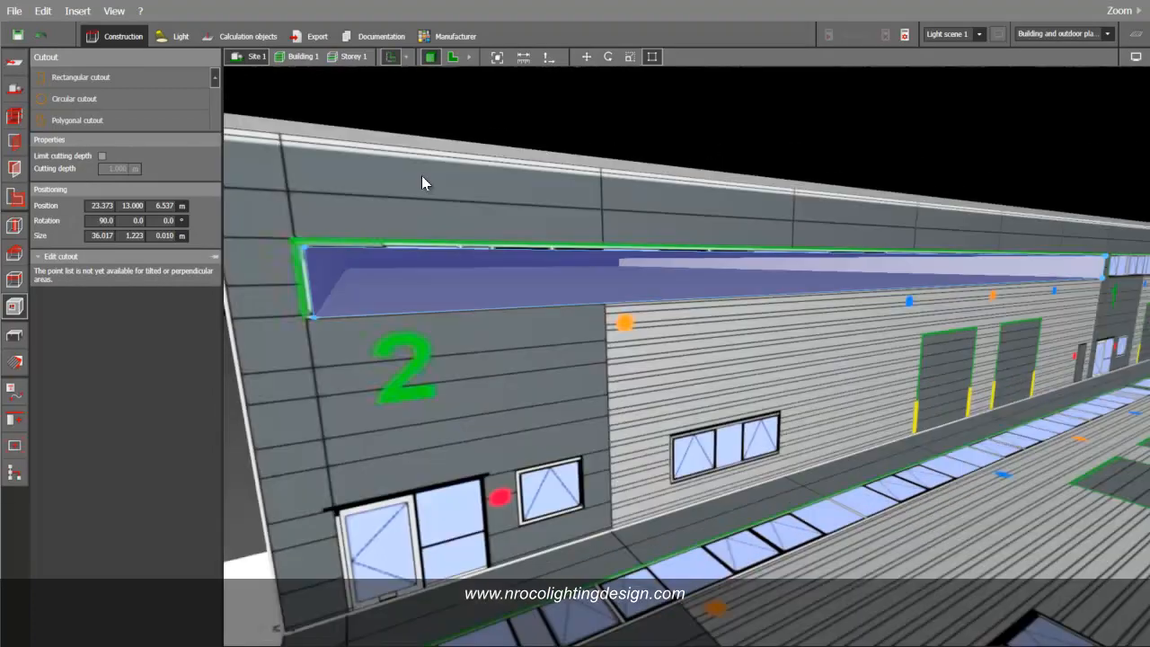
left_click(102, 157)
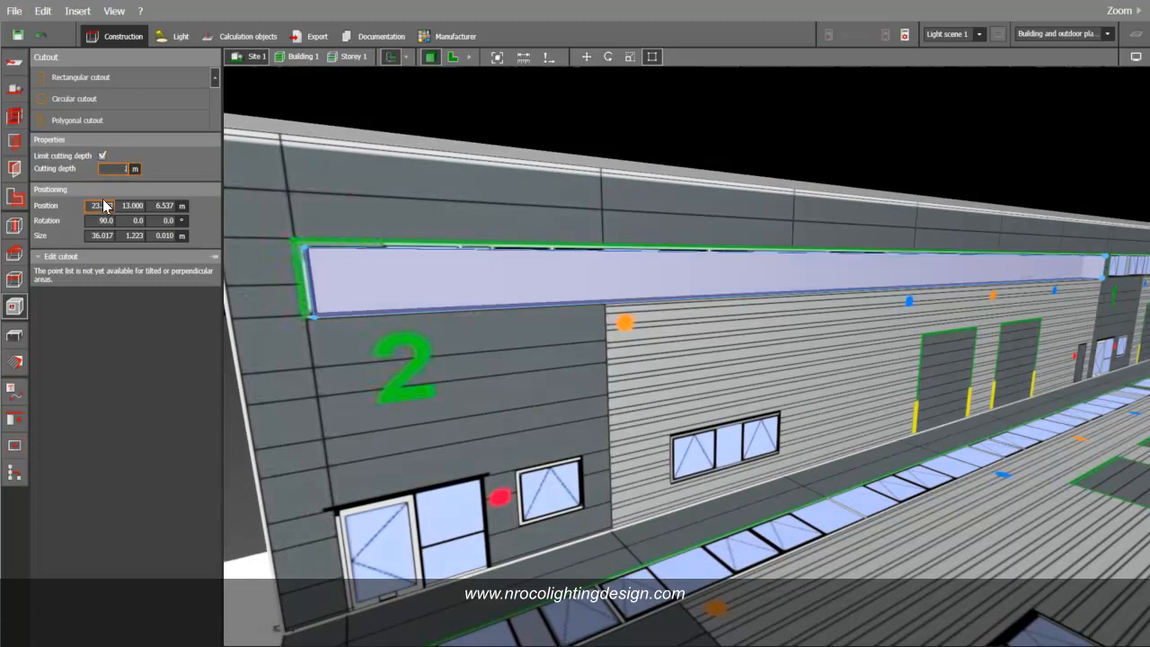
key("Return")
left_click(767, 127)
right_click_drag(767, 127, 567, 116)
right_click_drag(680, 123, 562, 146)
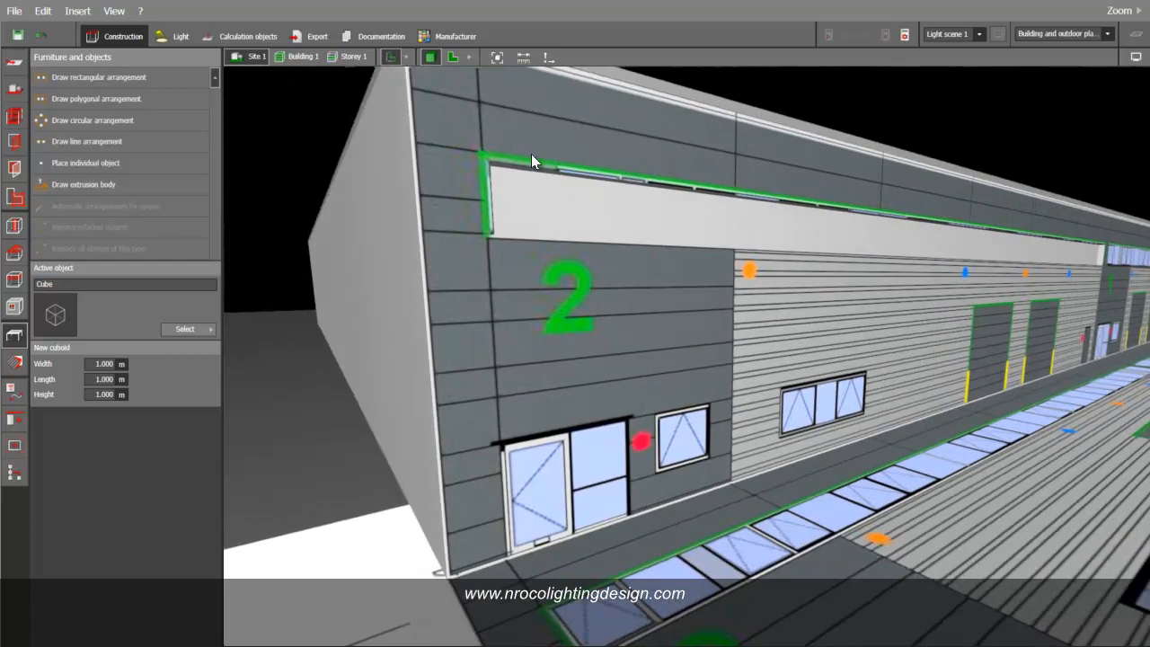
right_click_drag(508, 174, 198, 274)
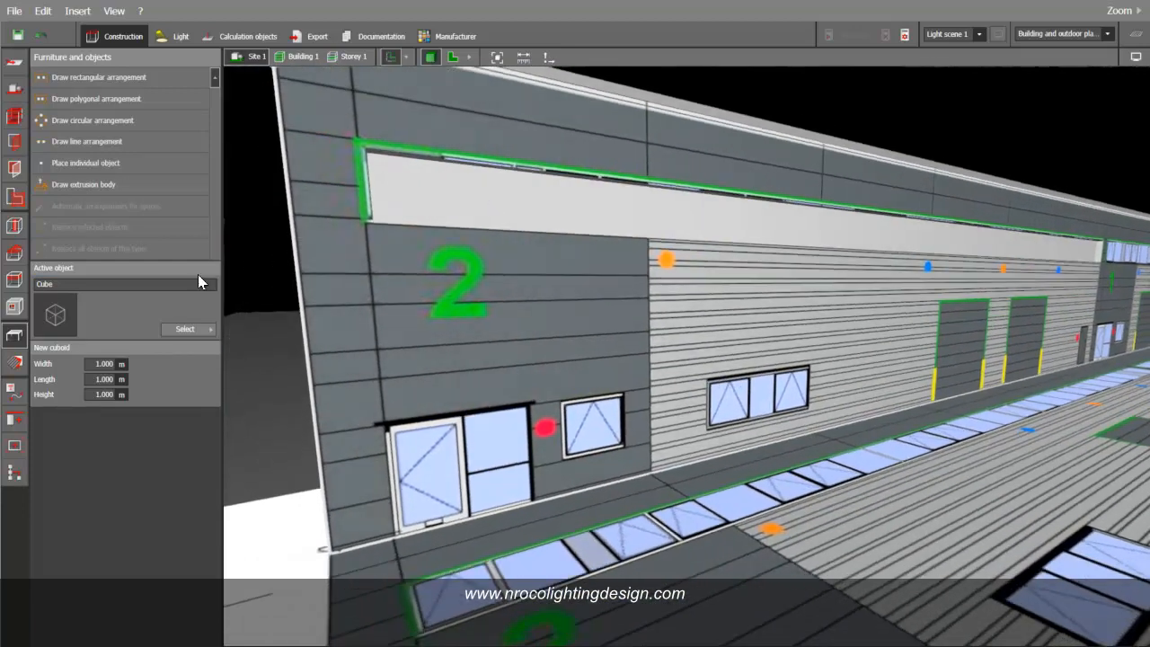
In the front view, enlarge the upper window band cutout to about 36.08 m by 1.26 m to match the window outline
left_click(15, 308)
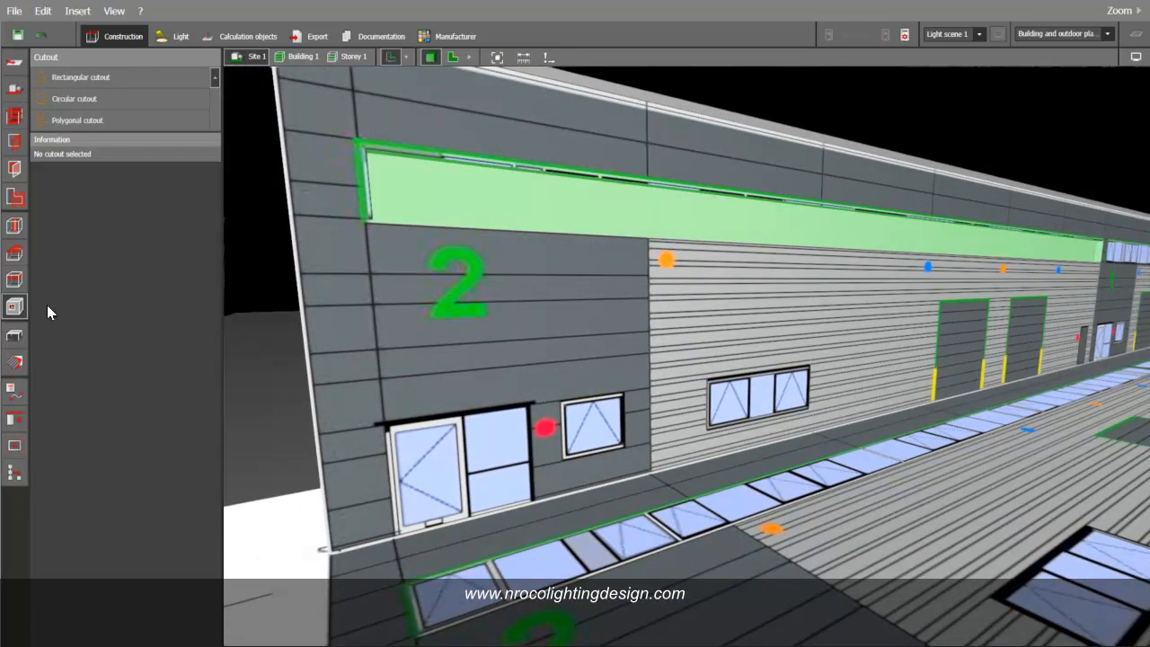
left_click(441, 206)
scroll(395, 154, "up", 3)
scroll(393, 143, "down", 2)
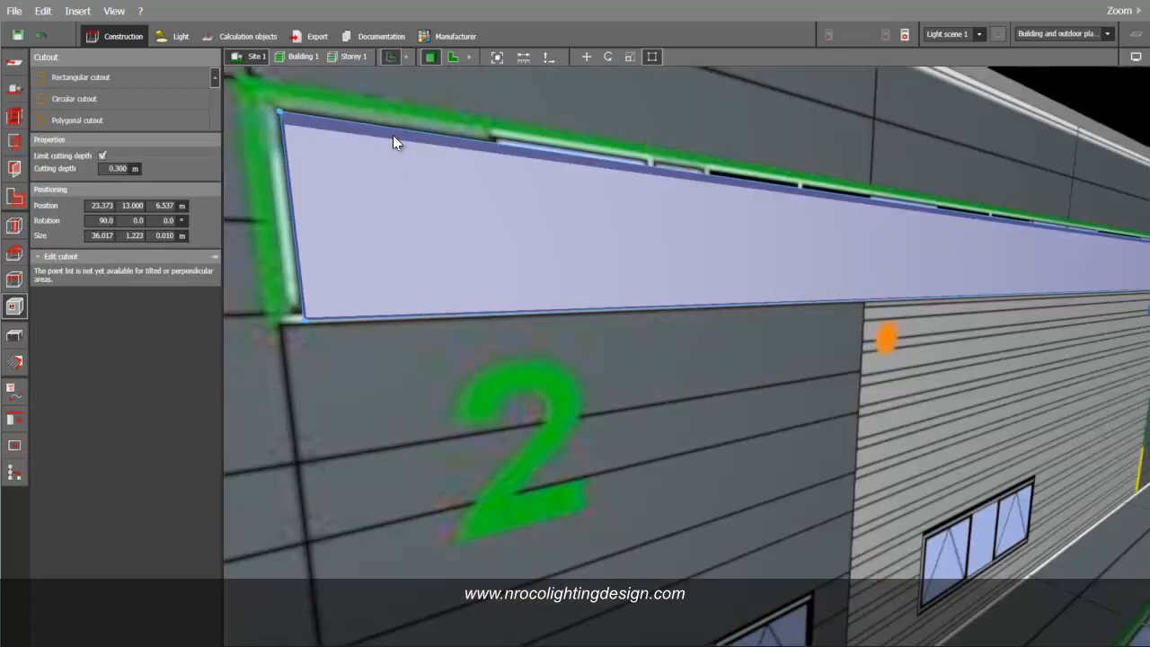
left_click(466, 57)
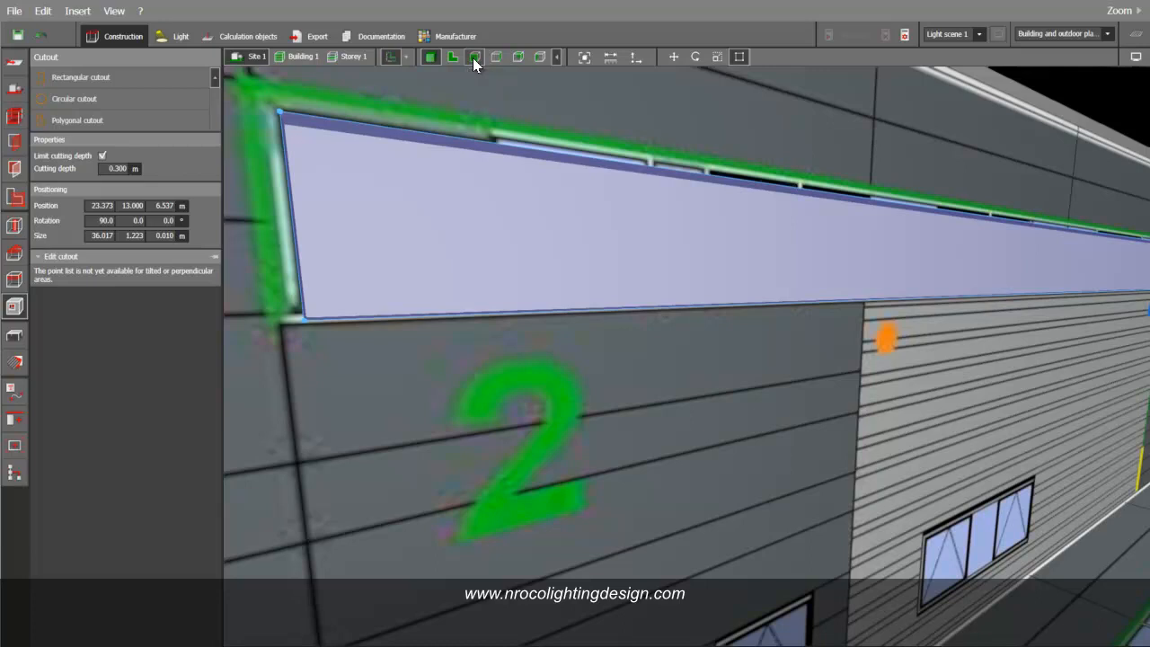
left_click(473, 58)
scroll(377, 300, "up", 4)
scroll(351, 366, "up", 5)
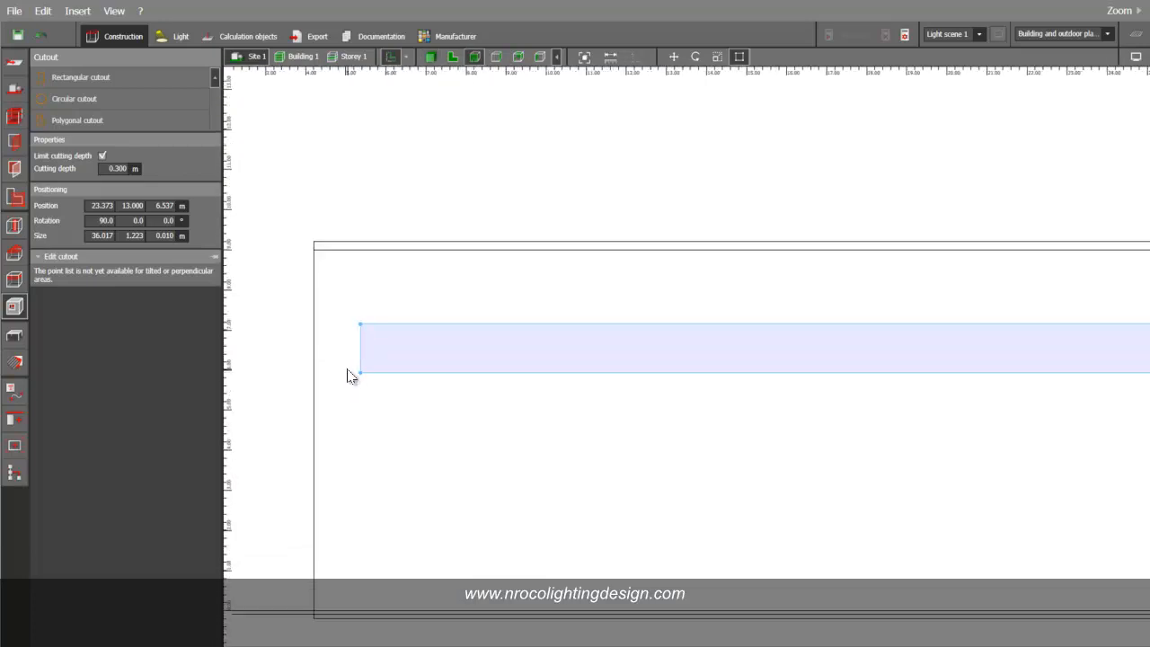
left_click_drag(396, 295, 396, 290)
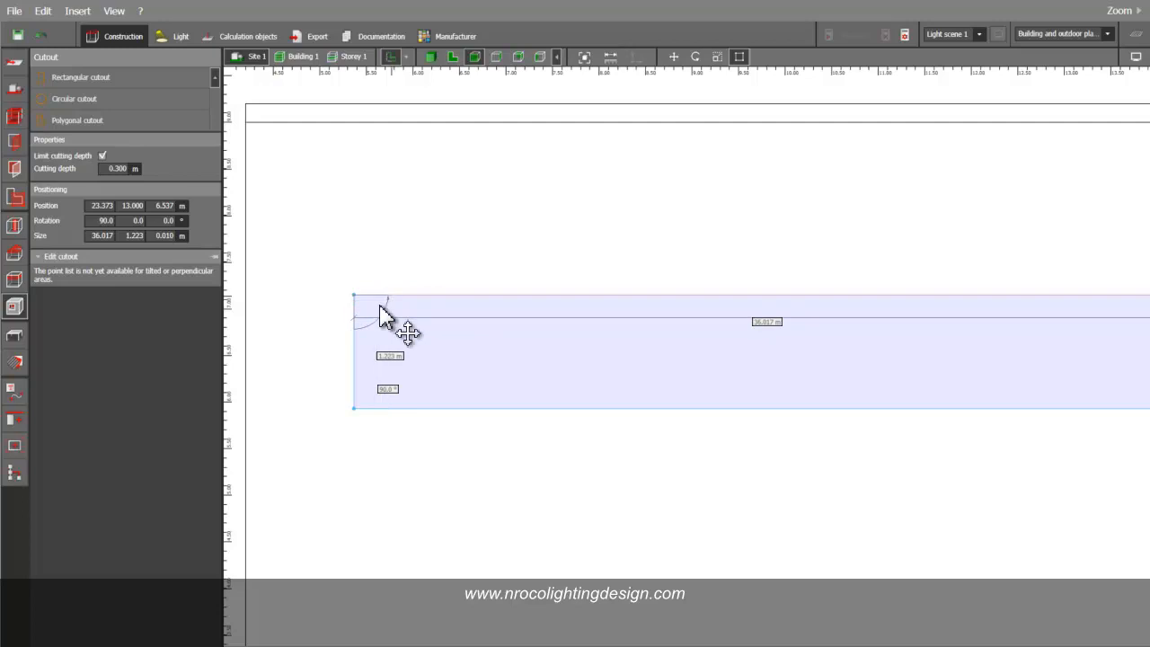
scroll(345, 334, "up", 3)
left_click_drag(353, 332, 351, 326)
scroll(387, 285, "up", 1)
left_click_drag(387, 286, 400, 288)
left_click(428, 56)
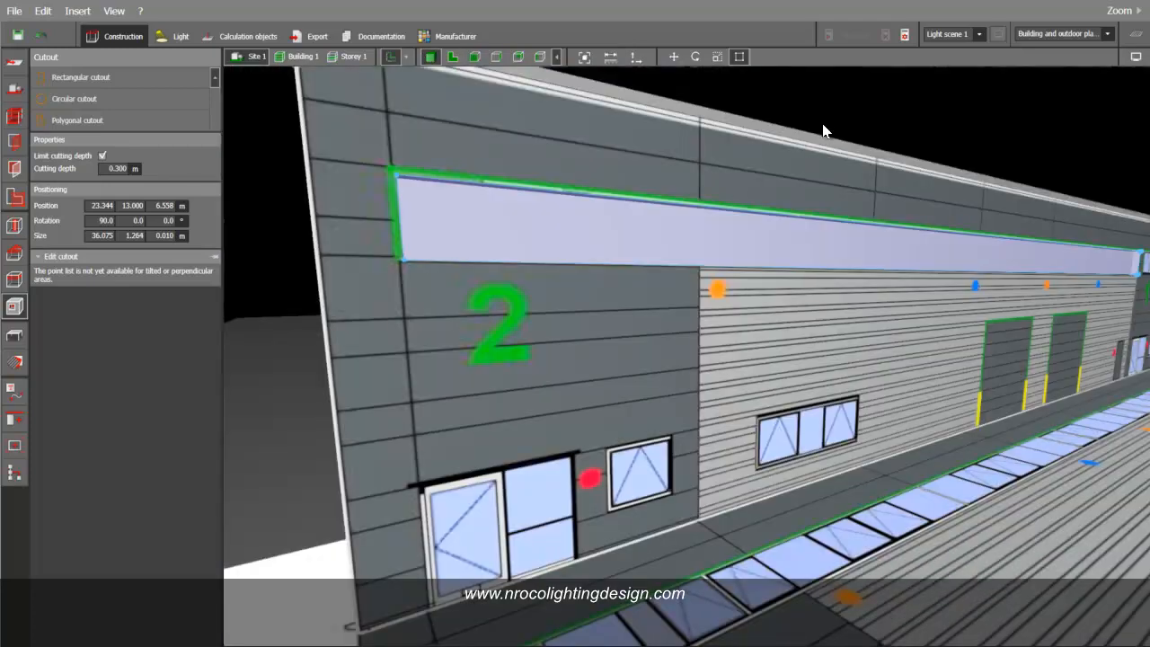
left_click(831, 126)
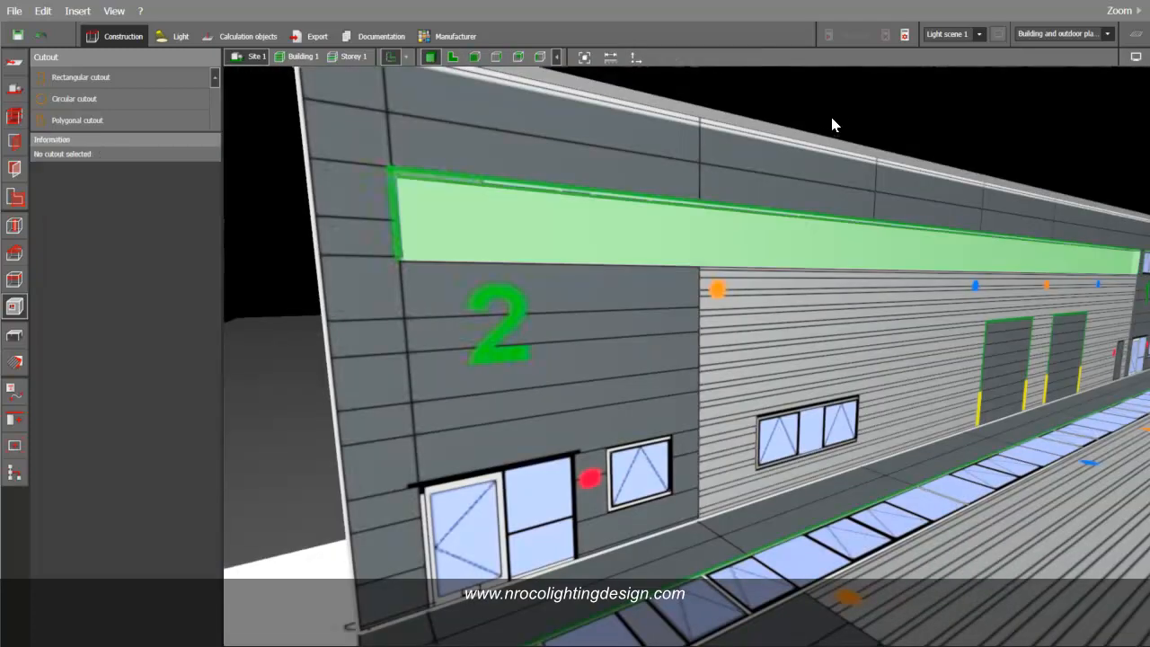
left_click(15, 335)
left_click_drag(248, 311, 461, 344)
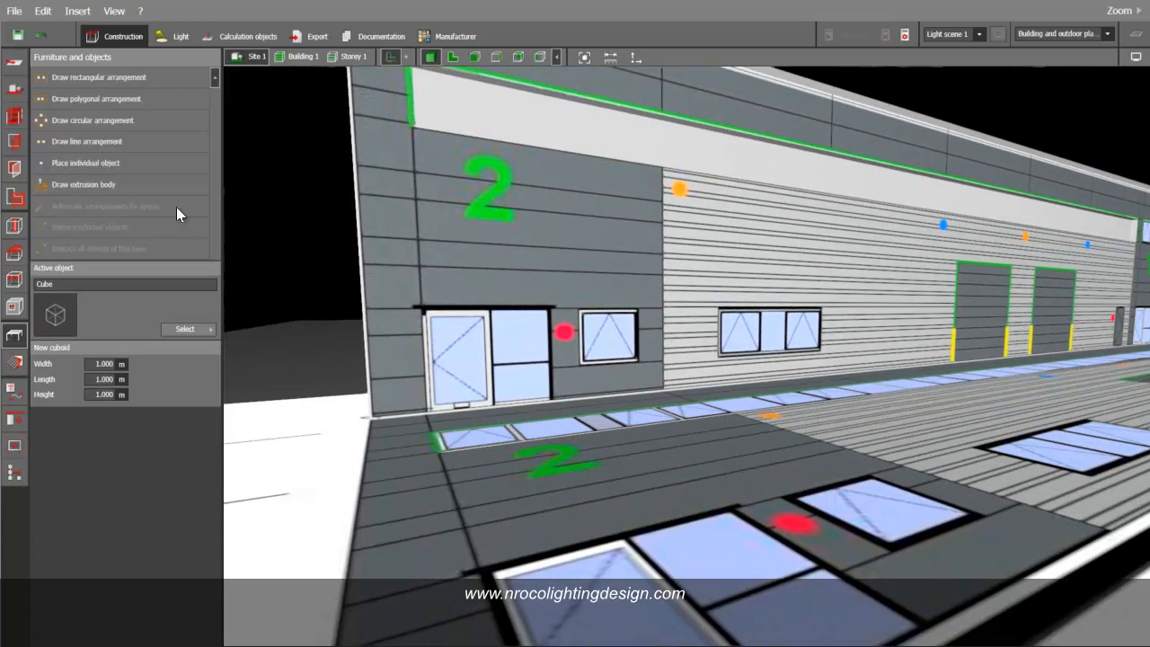
Cut a rectangular opening about 2.66 m by 2.26 m over unit 2's glazed entrance, limited to 0.2 m deep
left_click(18, 308)
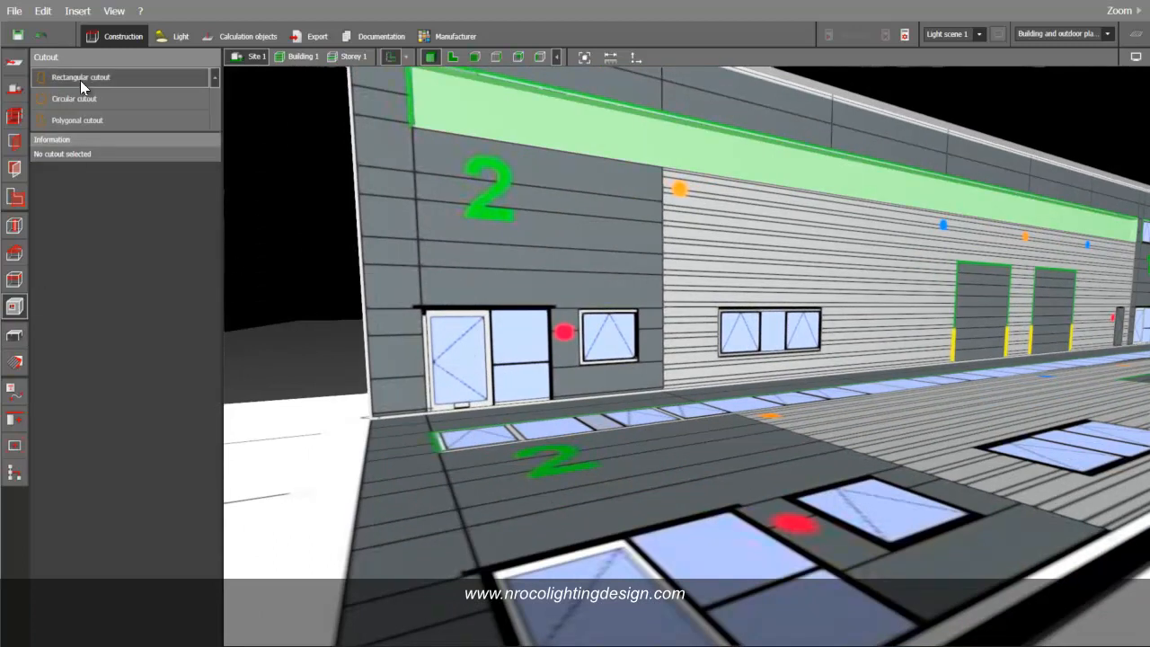
left_click(422, 310)
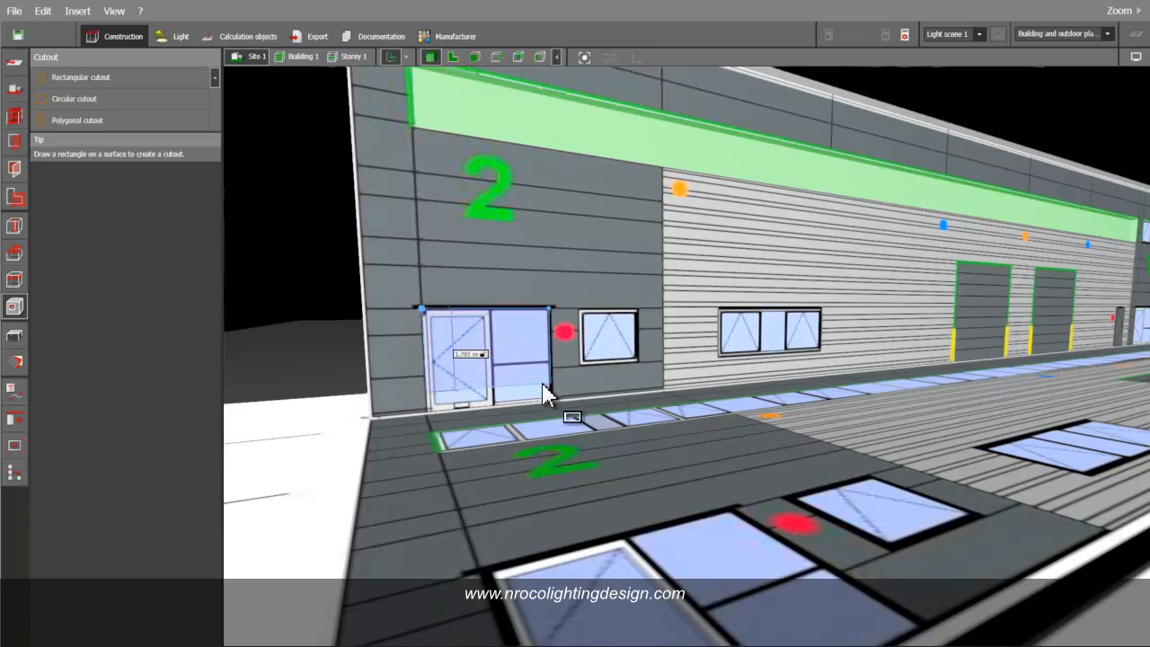
left_click(550, 401)
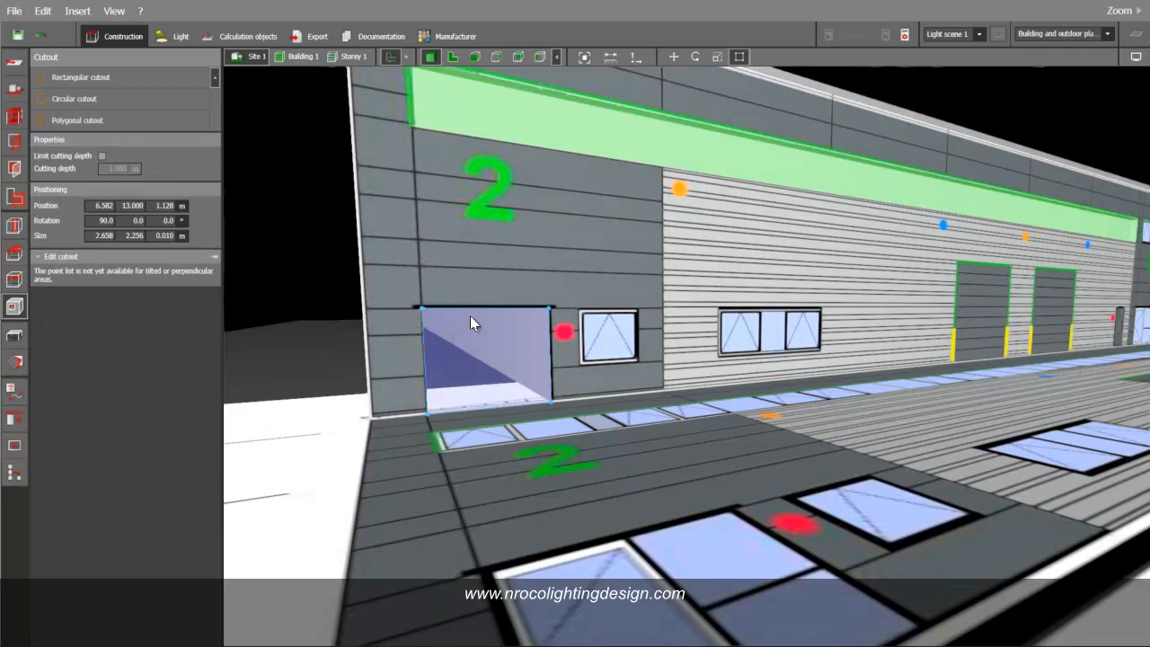
left_click(103, 156)
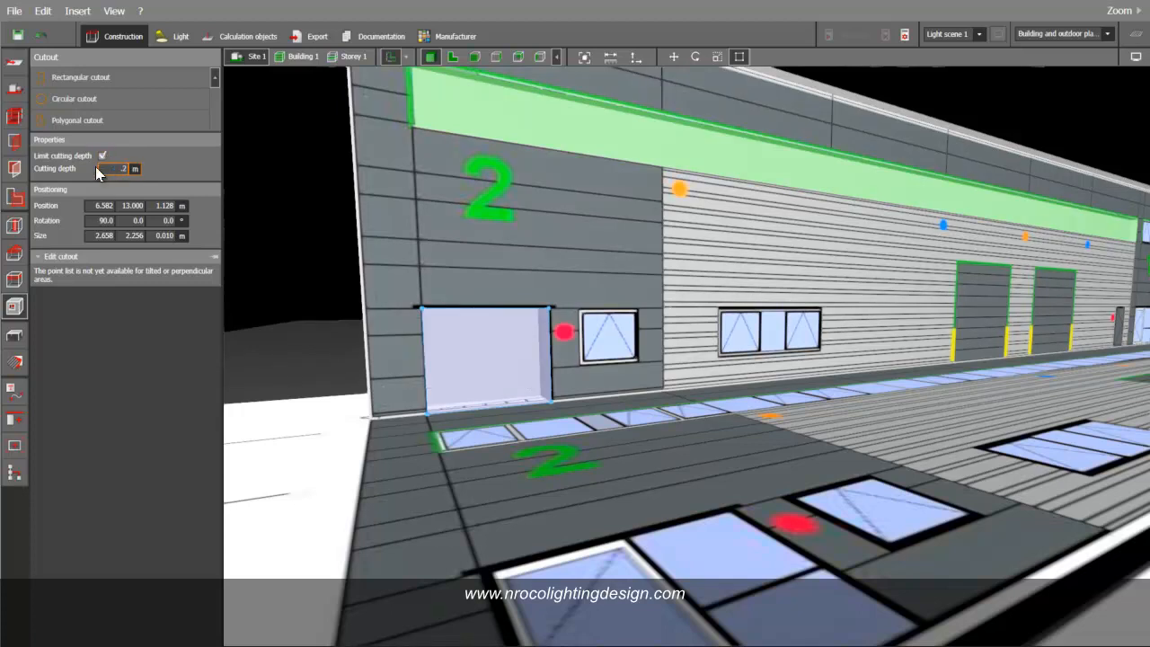
key("Return")
left_click(330, 232)
middle_click_drag(468, 304, 426, 288)
Cut a rectangular opening about 1.59 m by 1.39 m over the window beside unit 2's entrance, limited to 0.2 m deep
left_click(109, 79)
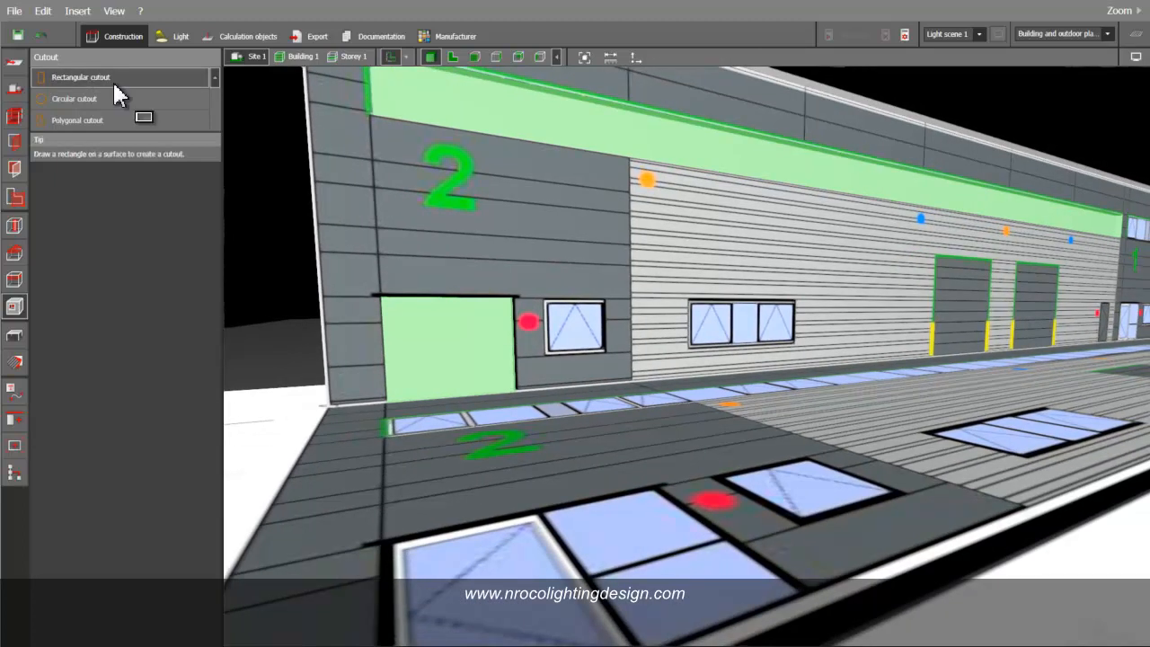
scroll(584, 319, "up", 5)
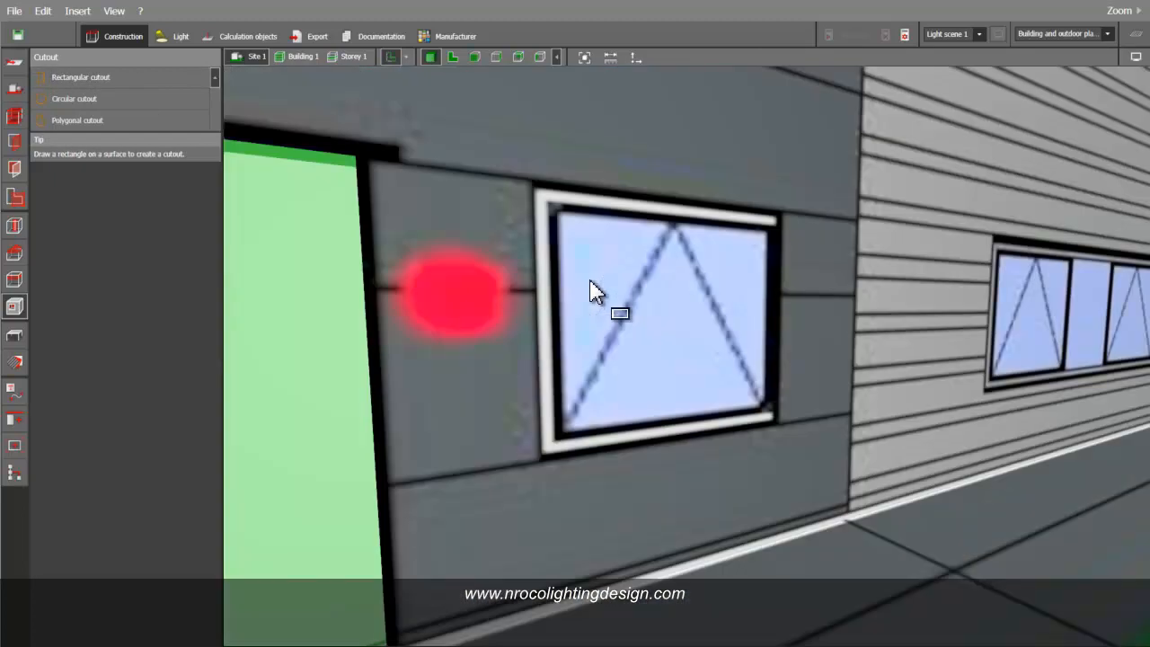
left_click(533, 185)
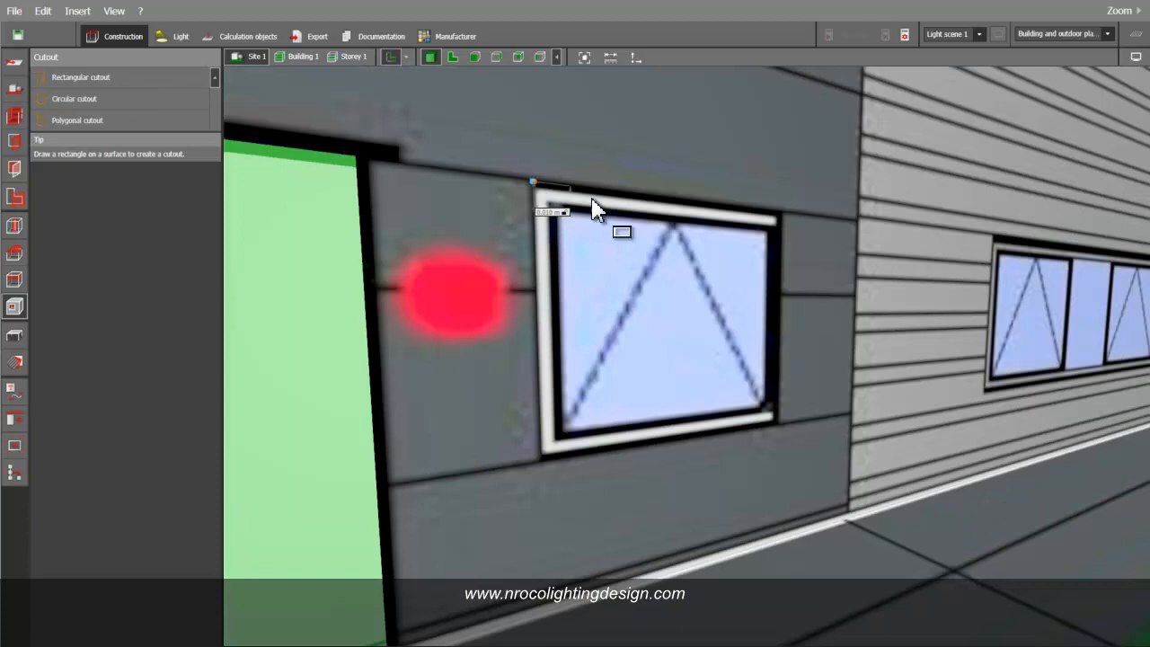
left_click(779, 212)
left_click(770, 422)
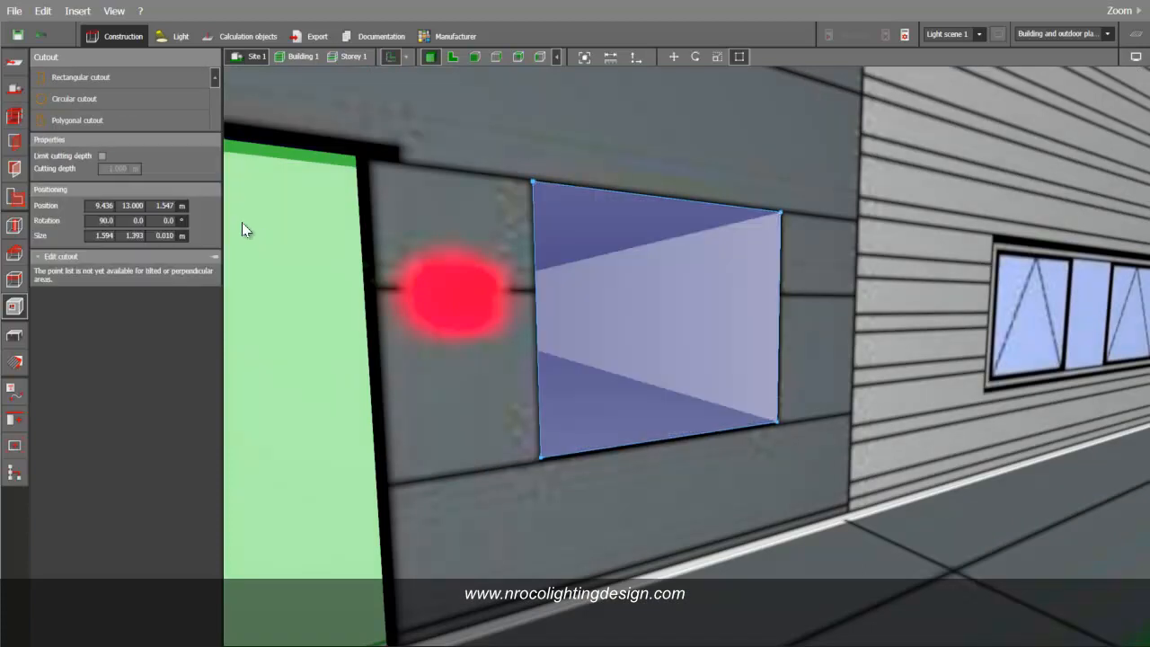
left_click(100, 156)
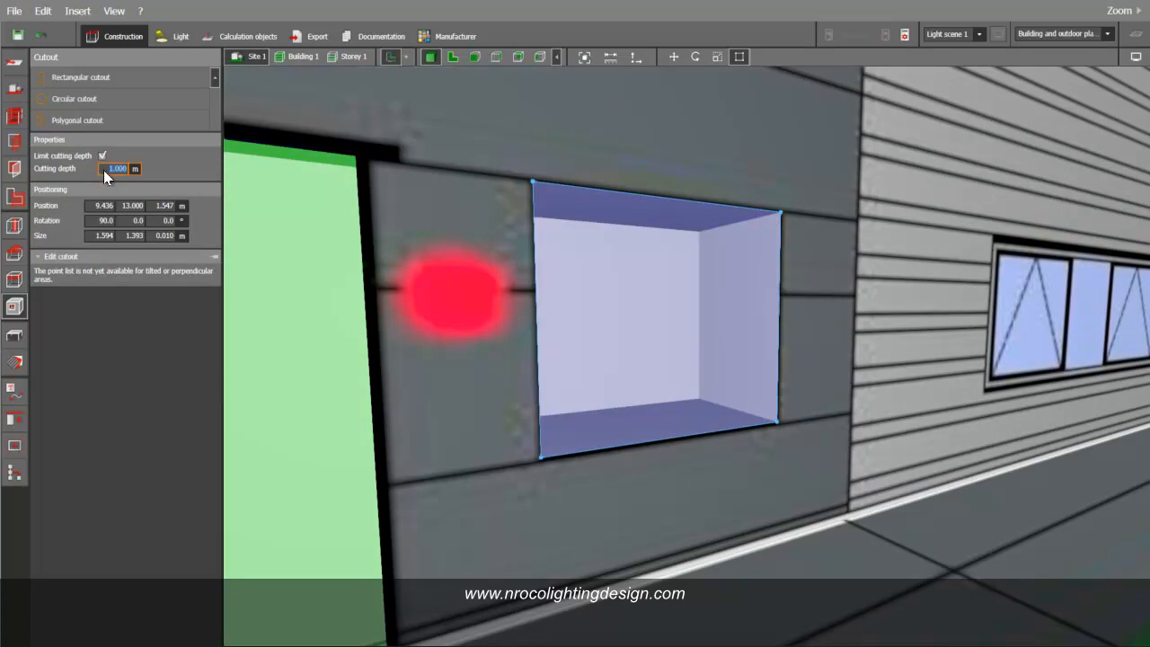
key("Return")
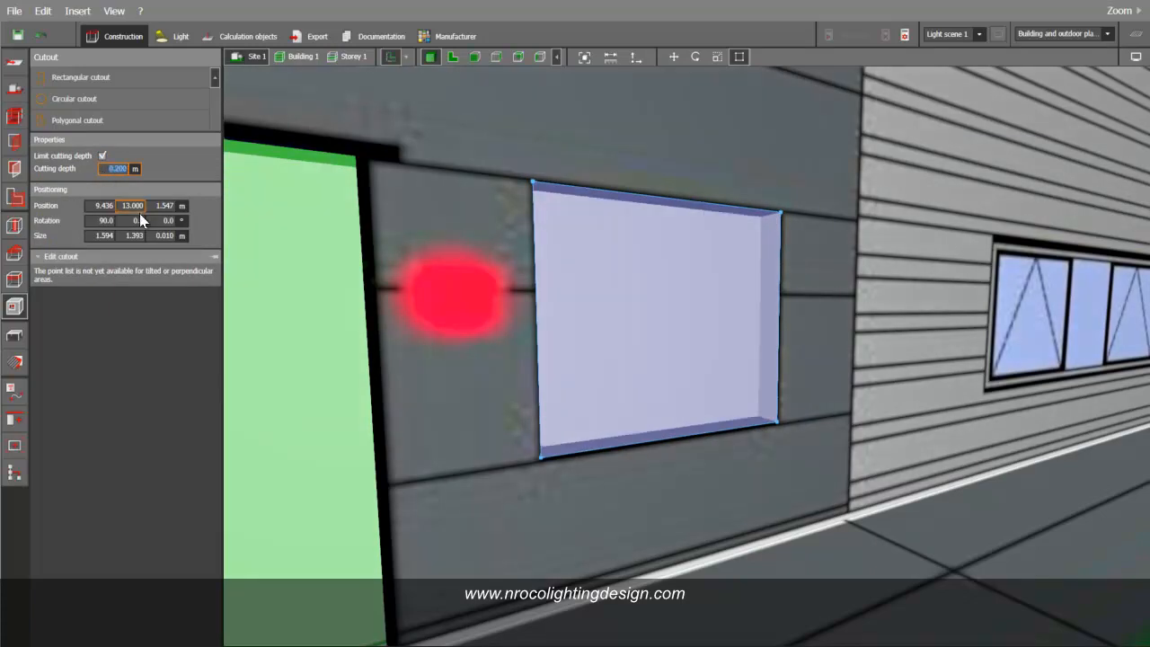
Cut a rectangular opening about 3.99 m by 4.11 m over unit 2's roller door farther from unit 1, limited to 0.3 m deep
middle_click_drag(426, 295, 377, 308)
scroll(457, 315, "down", 5)
right_click_drag(662, 333, 612, 335)
scroll(527, 311, "up", 3)
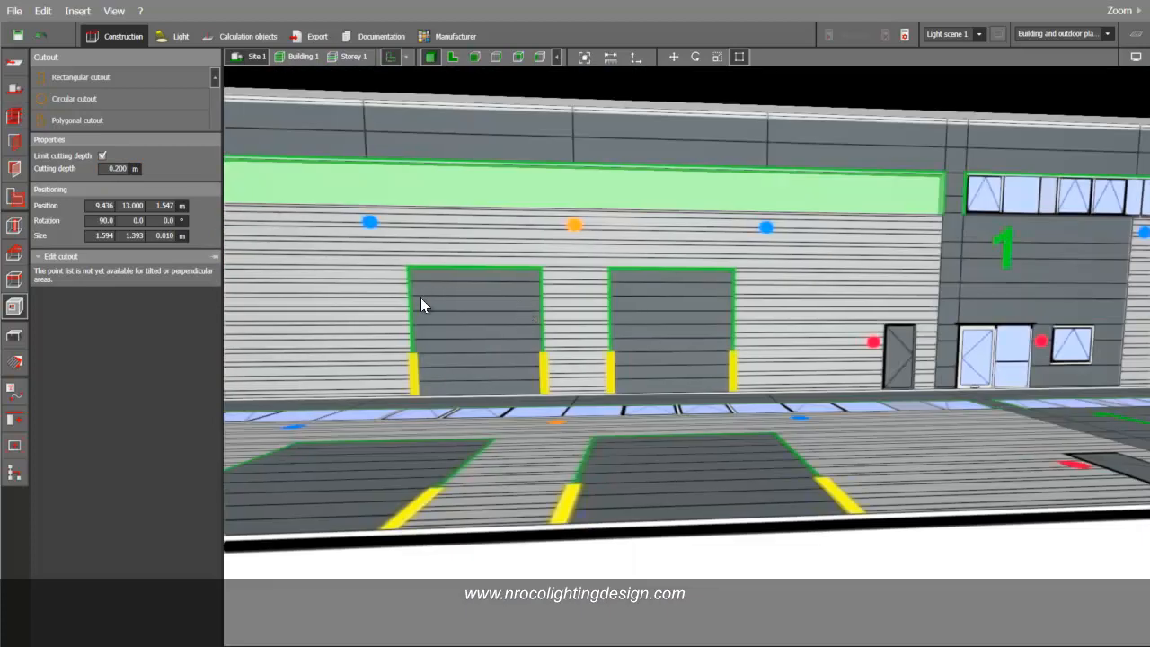
scroll(420, 297, "up", 2)
left_click(86, 79)
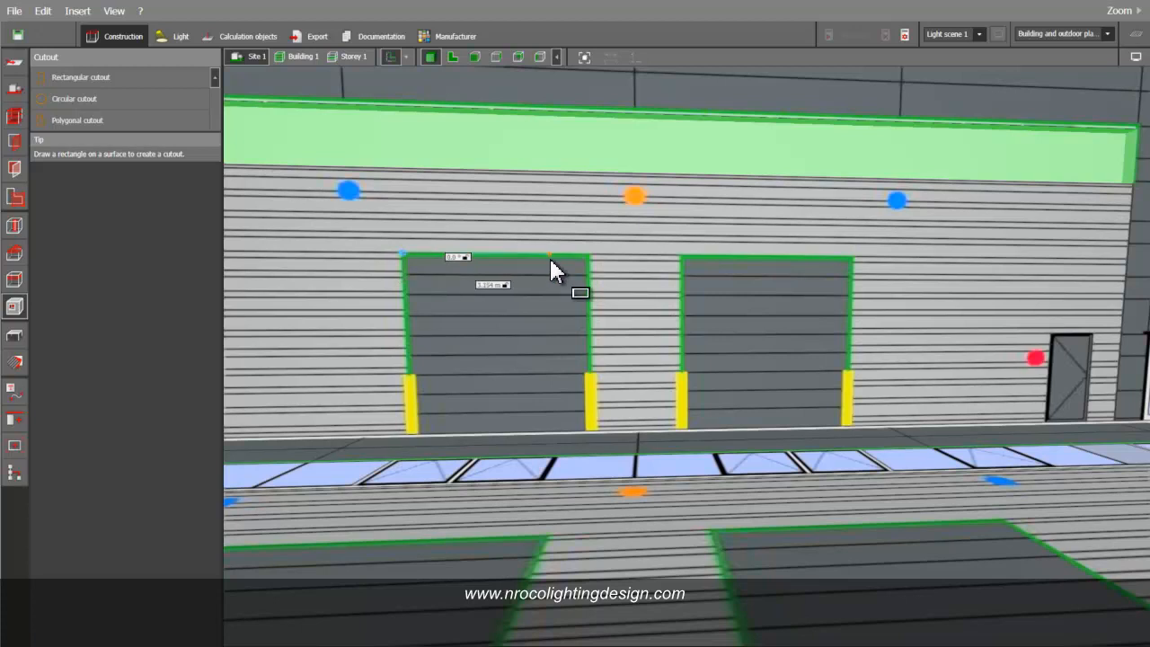
left_click(588, 263)
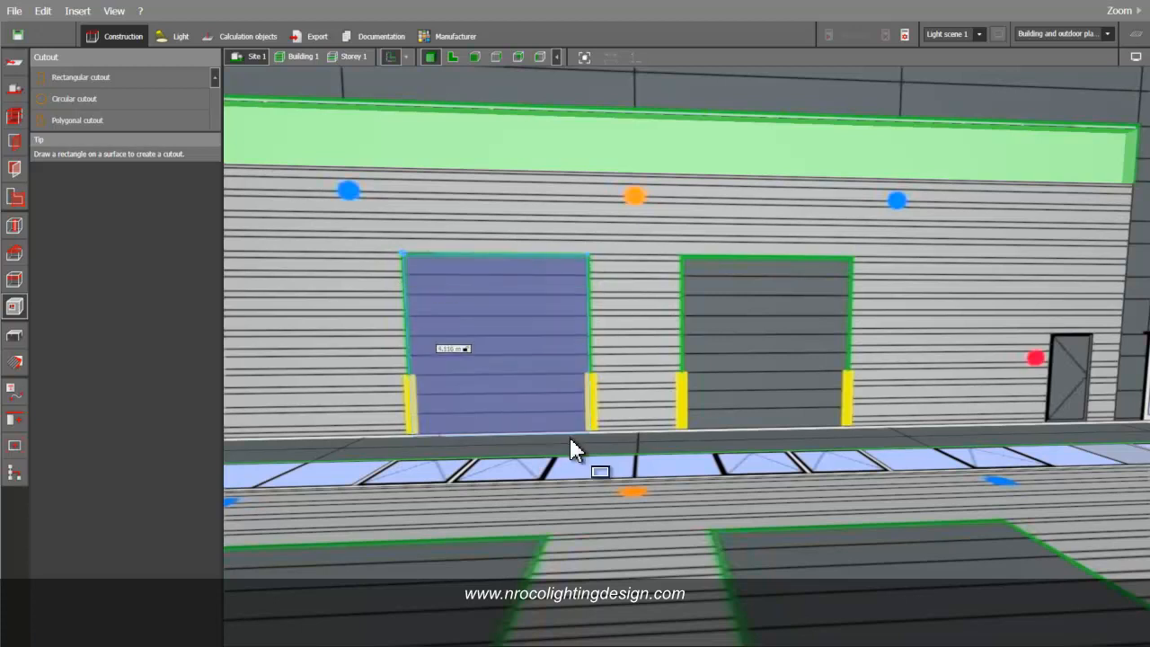
left_click(571, 435)
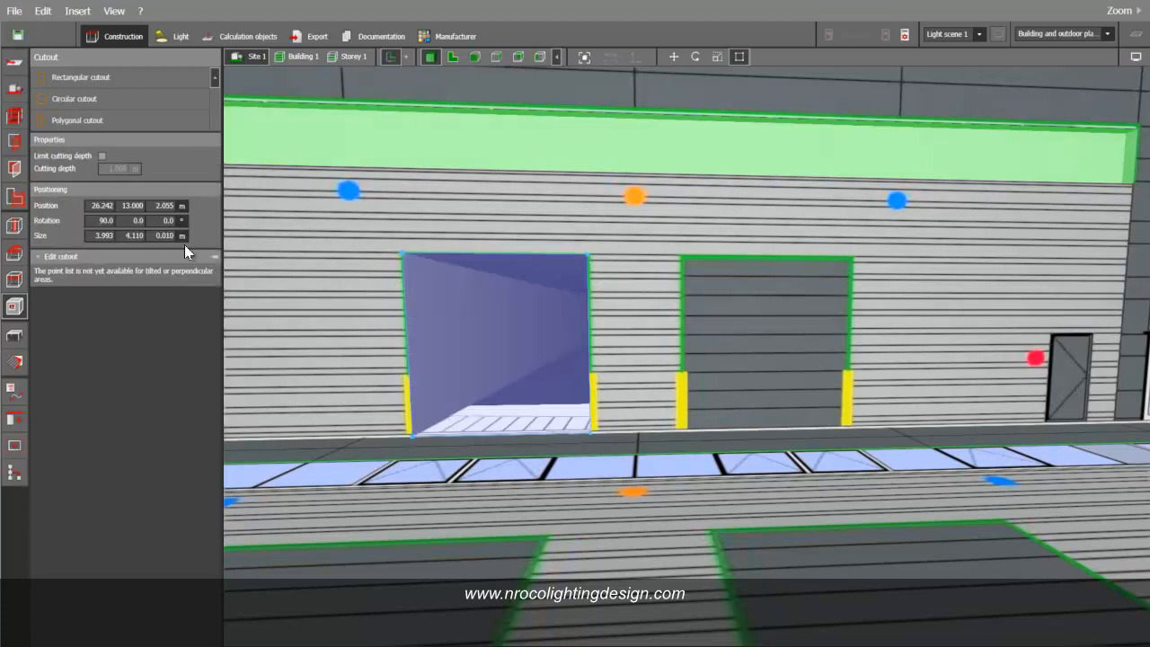
left_click(102, 156)
type("0.3")
key("Return")
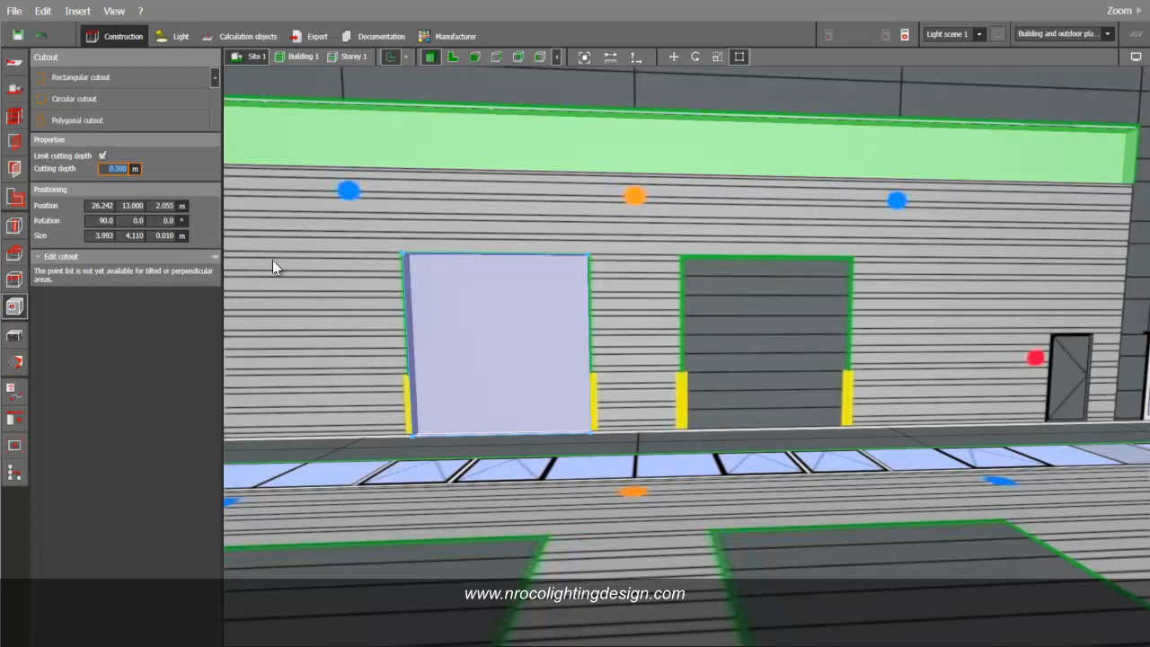
Examine the recessed openings along the south facade in 3D without the cutout highlighting
scroll(398, 333, "down", 5)
left_click(374, 159)
right_click_drag(375, 159, 415, 171)
scroll(765, 256, "up", 2)
middle_click_drag(600, 327, 600, 315)
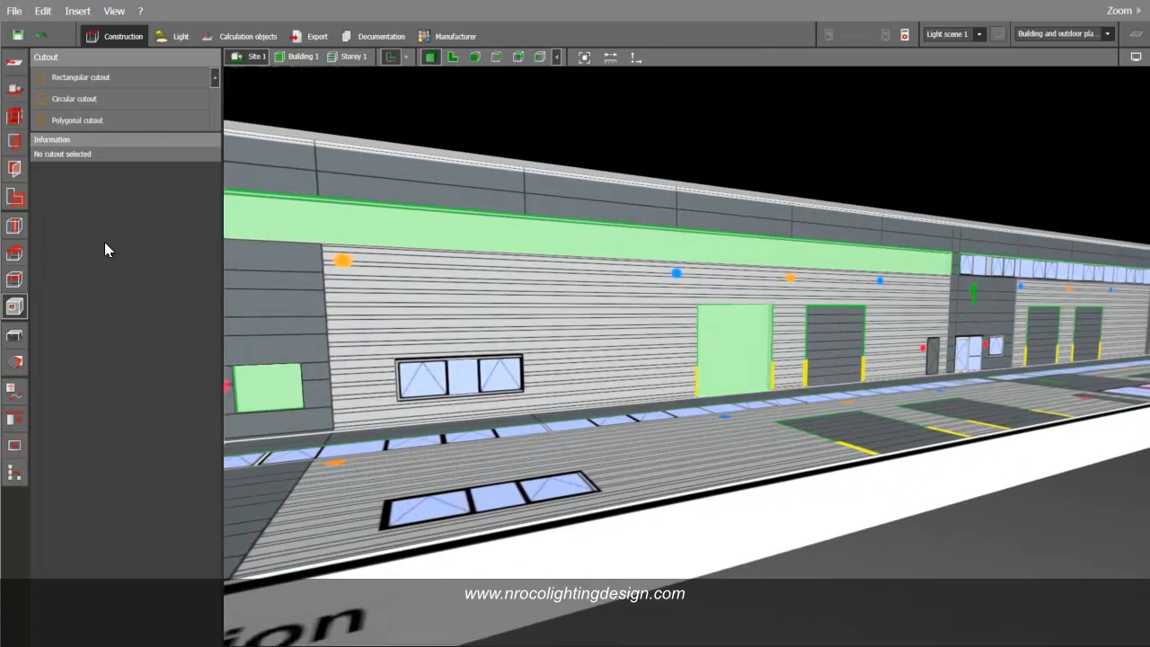
left_click(14, 340)
right_click_drag(937, 193, 724, 225)
right_click_drag(686, 313, 667, 242)
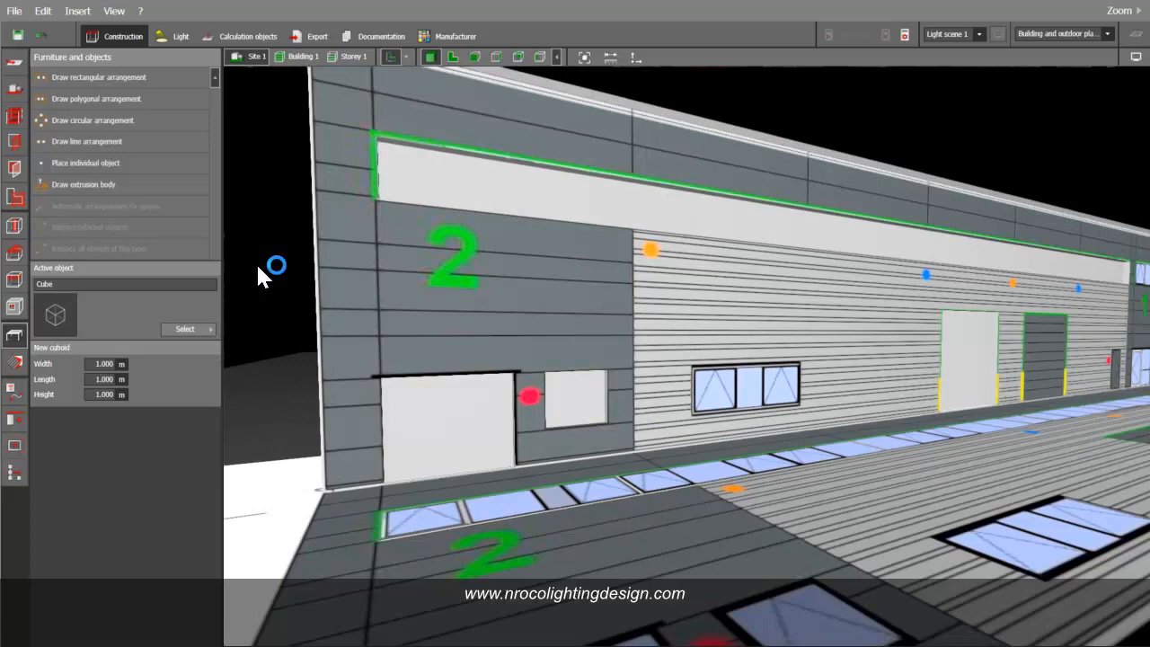
Pick the already scaled metallic elevation texture from the south facade wall as the active material
middle_click_drag(302, 238, 309, 254)
left_click(15, 362)
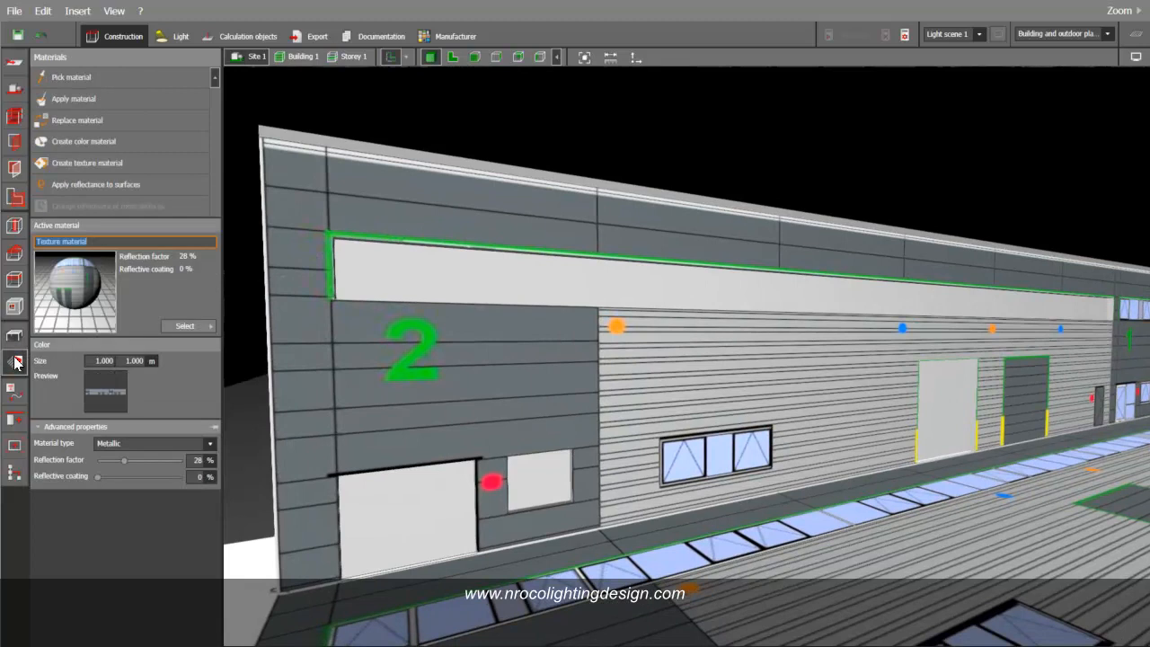
left_click(114, 78)
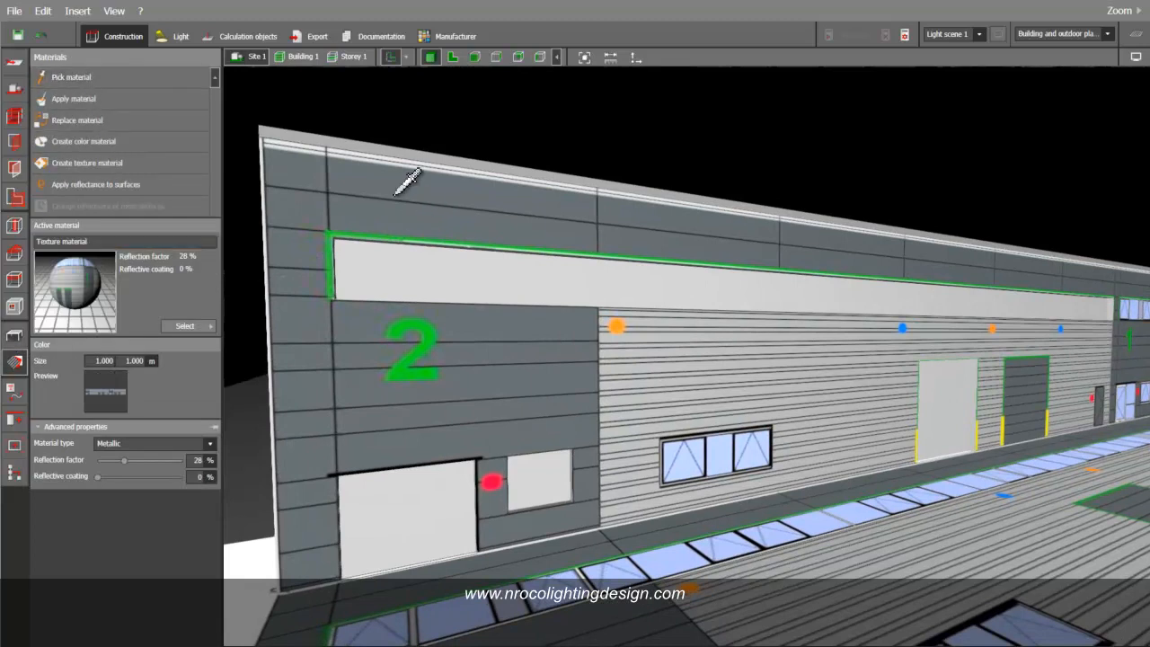
left_click(392, 192)
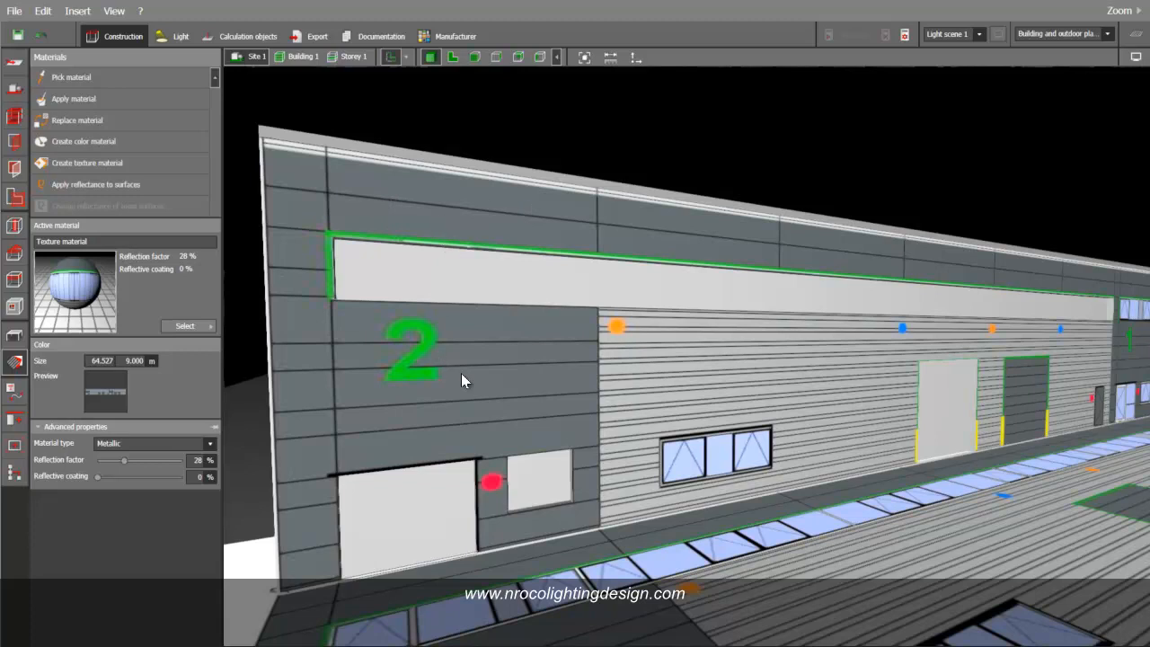
Apply the facade texture to unit 2's recessed high-level window strip and align its origin with the facade's lower outer corner
left_click(130, 98)
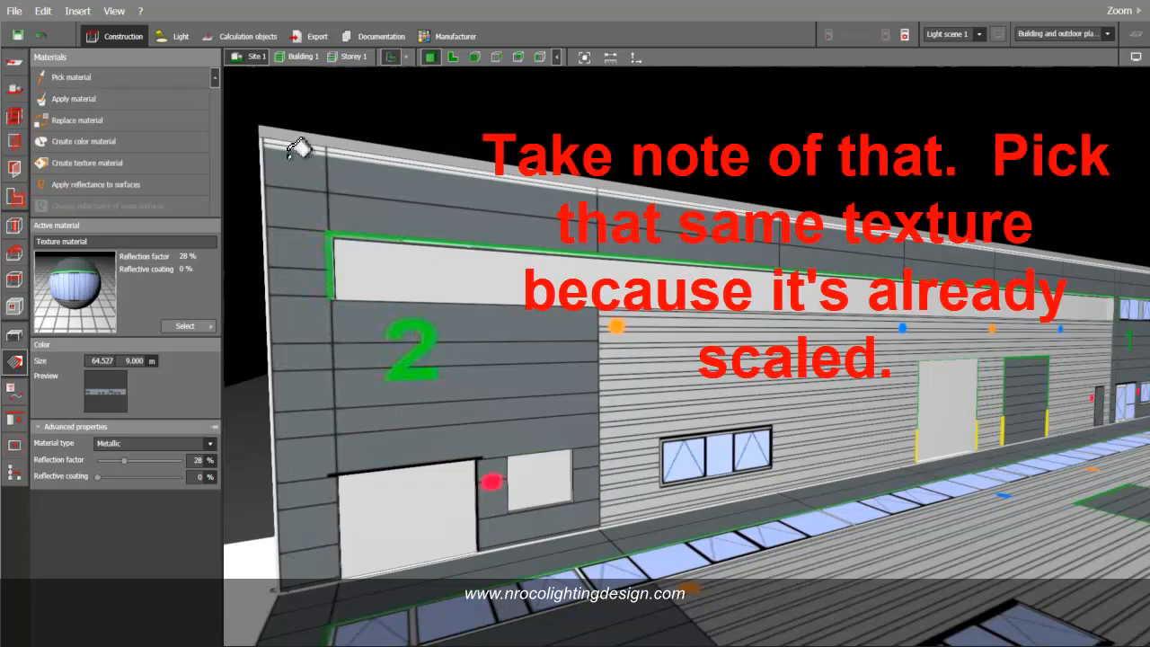
left_click(401, 257)
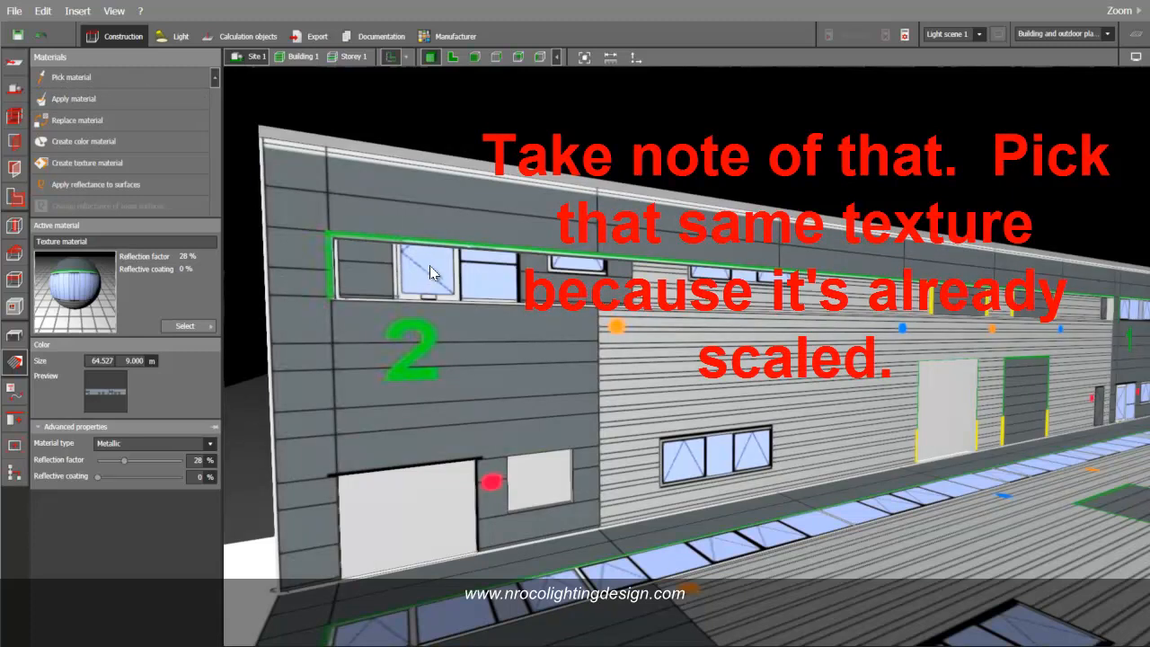
left_click(429, 265)
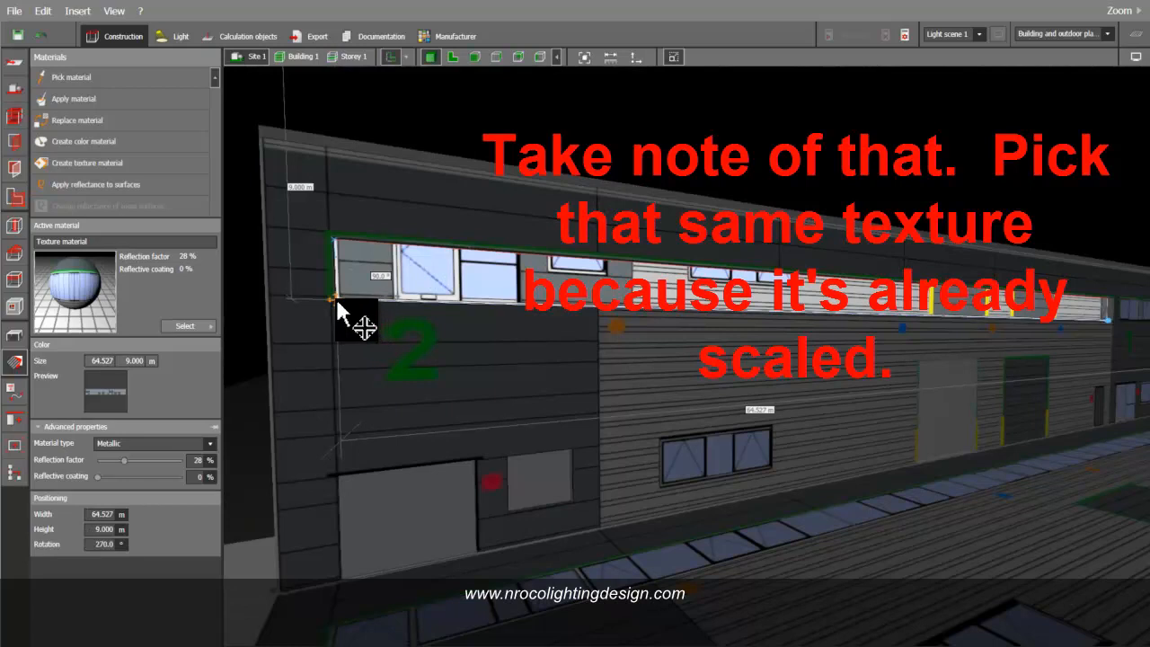
left_click_drag(337, 304, 272, 596)
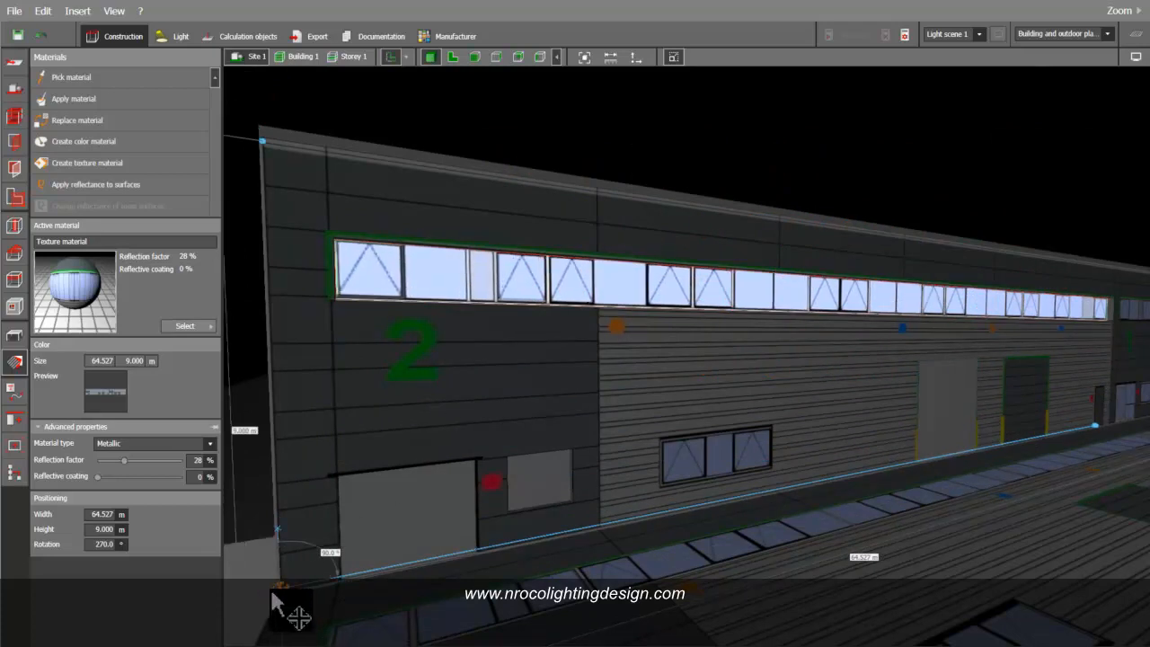
left_click(716, 121)
Examine unit 2's textured high-level window strip in 3D from several angles
right_click_drag(716, 120, 753, 235)
scroll(753, 229, "up", 3)
middle_click_drag(754, 212, 735, 185)
middle_click_drag(997, 241, 918, 255)
scroll(1044, 333, "down", 3)
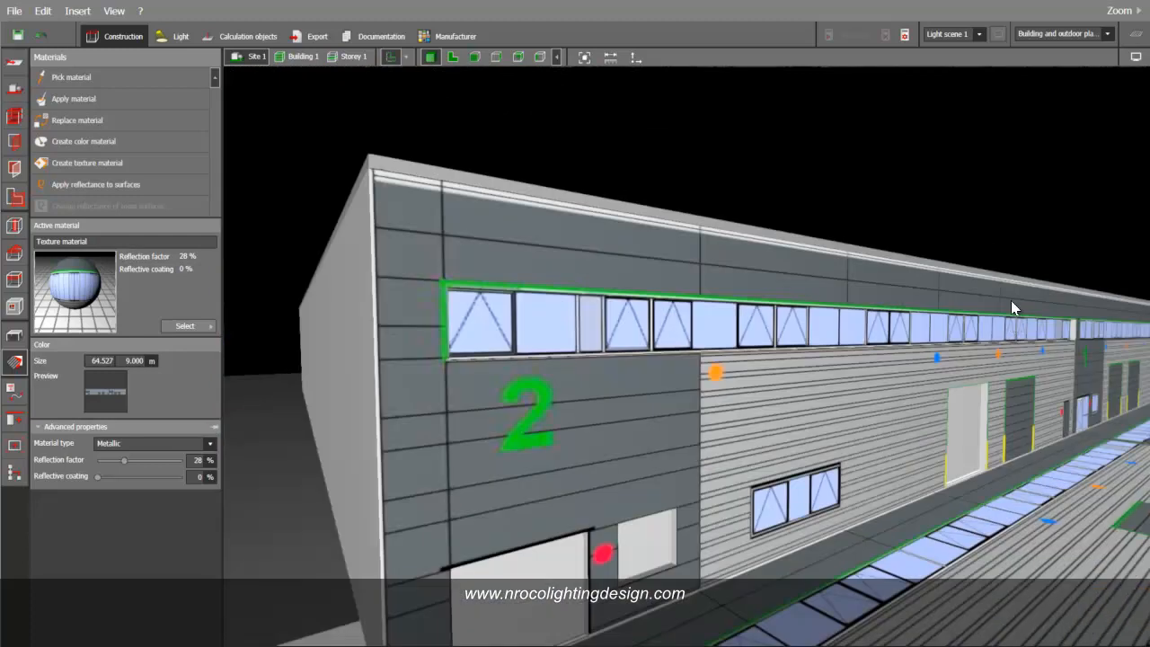
right_click_drag(1003, 183, 983, 184)
middle_click_drag(834, 233, 925, 224)
middle_click_drag(646, 369, 636, 345)
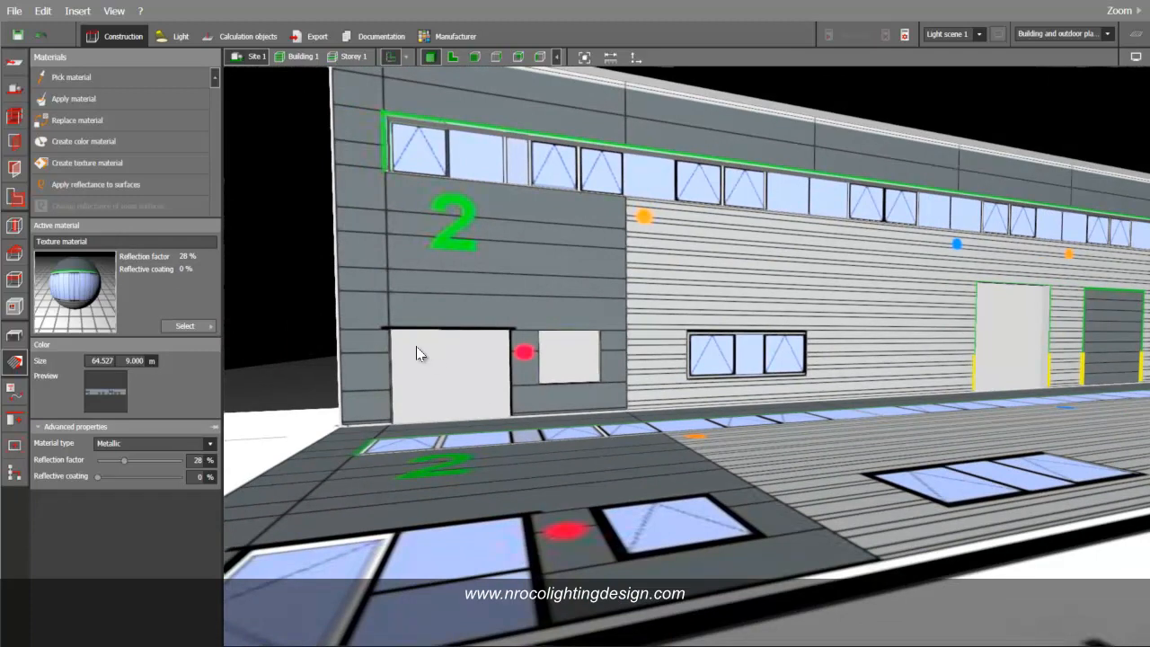
Apply the facade texture to unit 2's recessed entrance and align its origin with the facade's lower outer corner
left_click(74, 97)
left_click(452, 363)
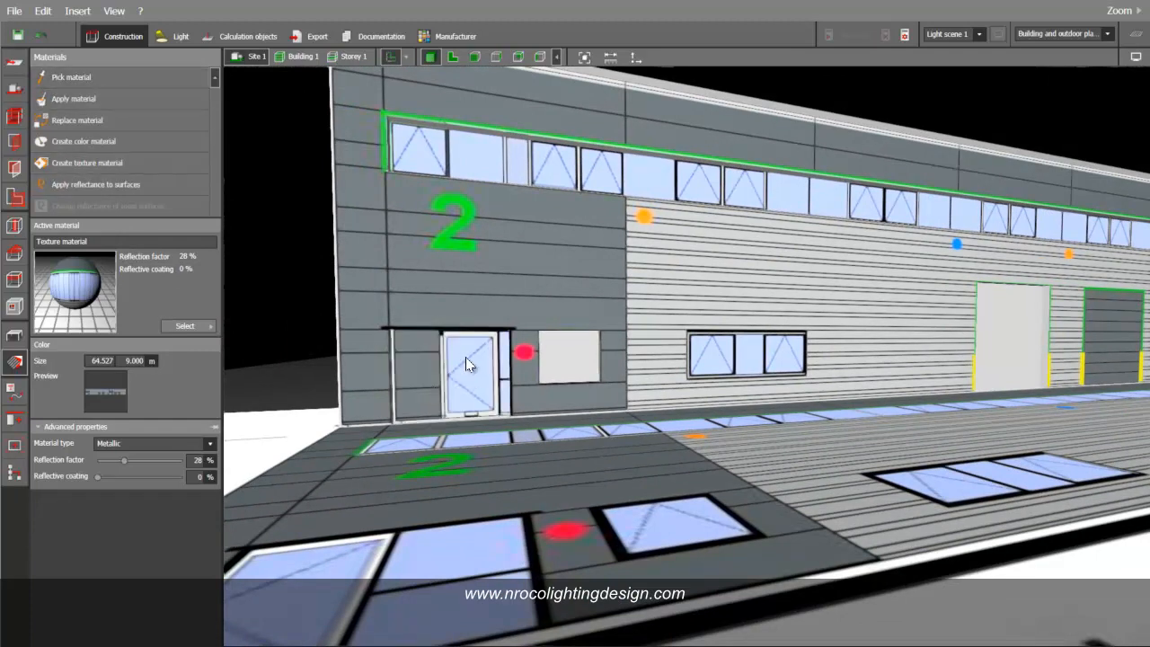
left_click(465, 356)
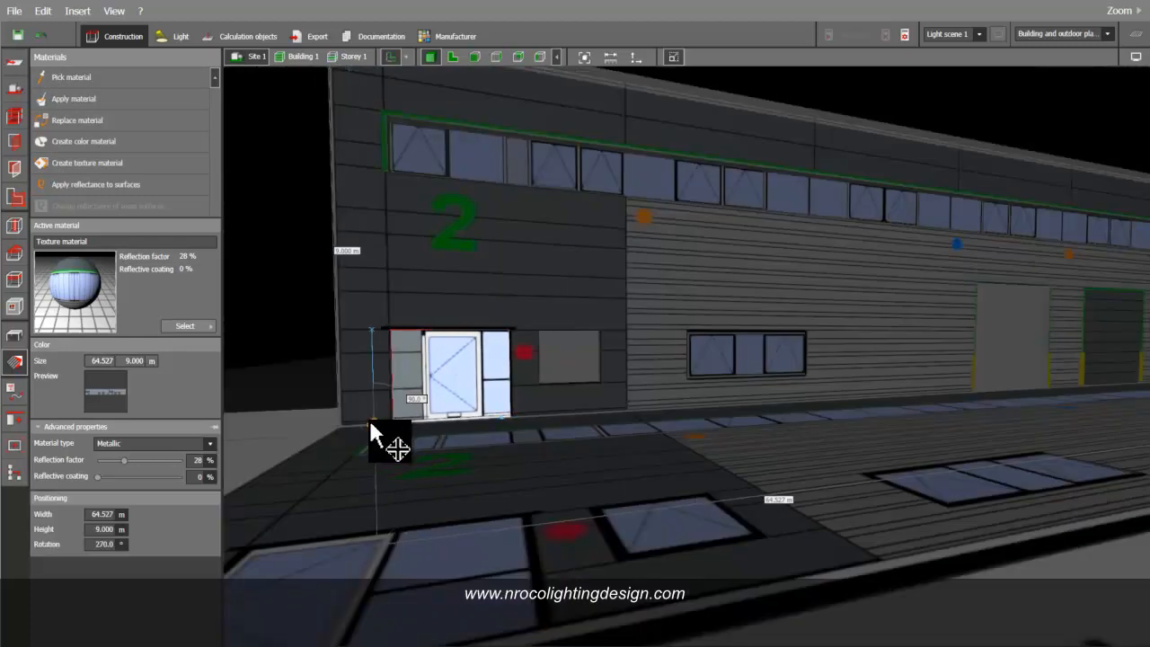
left_click_drag(370, 424, 348, 425)
left_click(286, 241)
Apply the facade texture to the recessed window beside unit 2's entrance and align it with the surrounding wall
right_click_drag(287, 242, 460, 316)
middle_click_drag(687, 356, 683, 291)
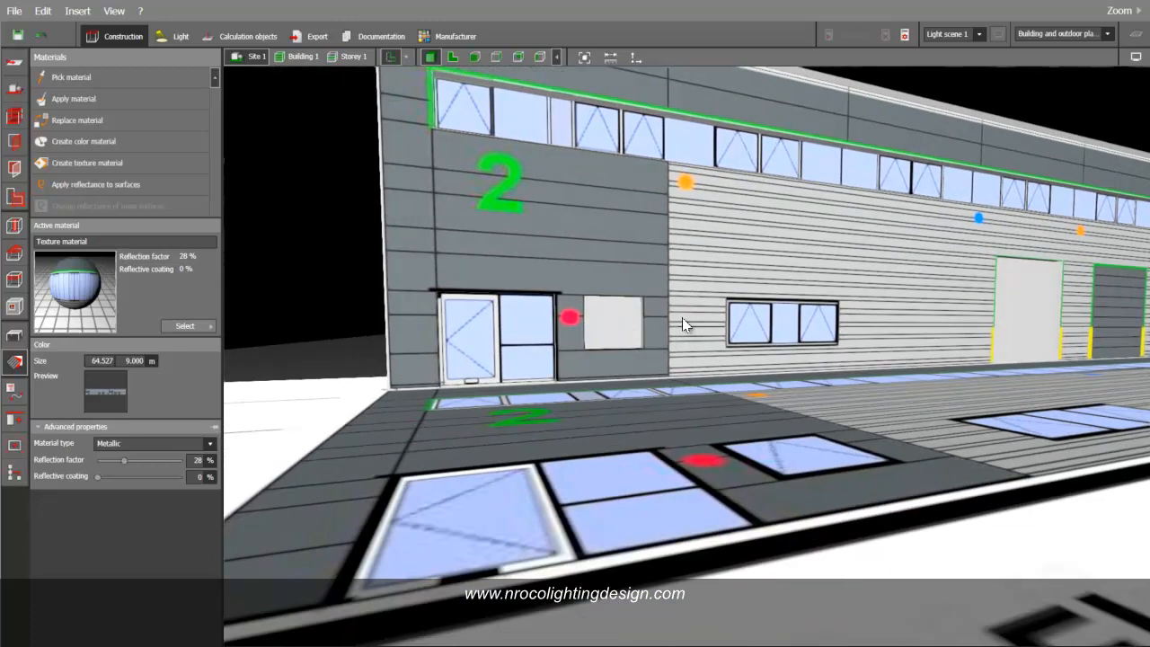
left_click(108, 102)
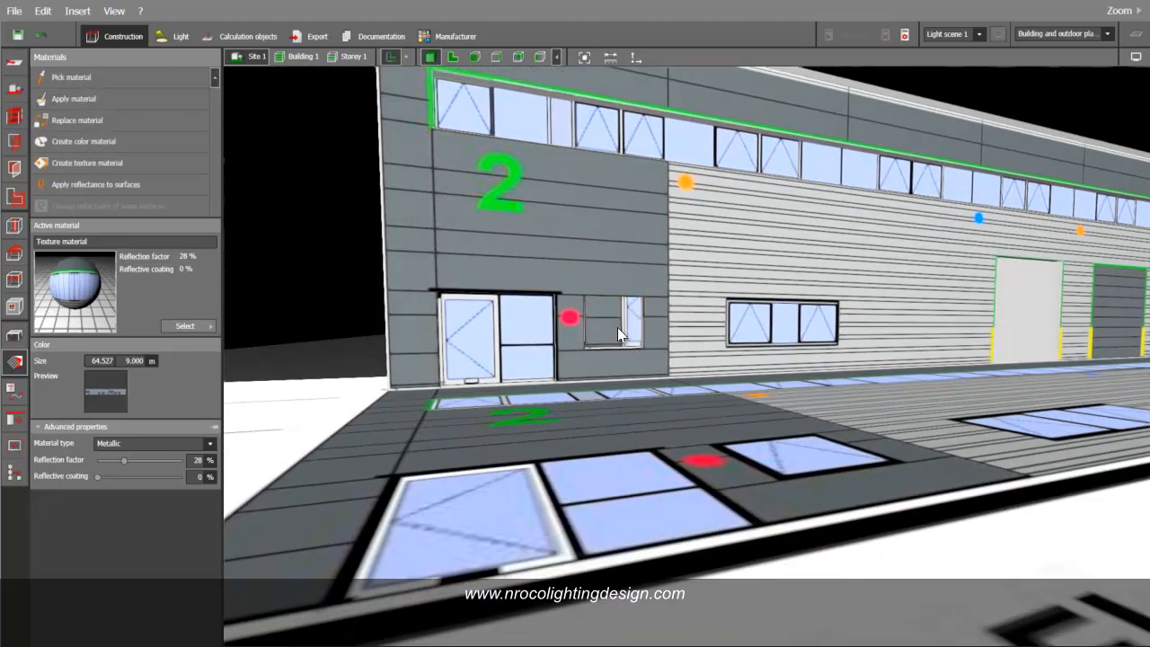
left_click(610, 331)
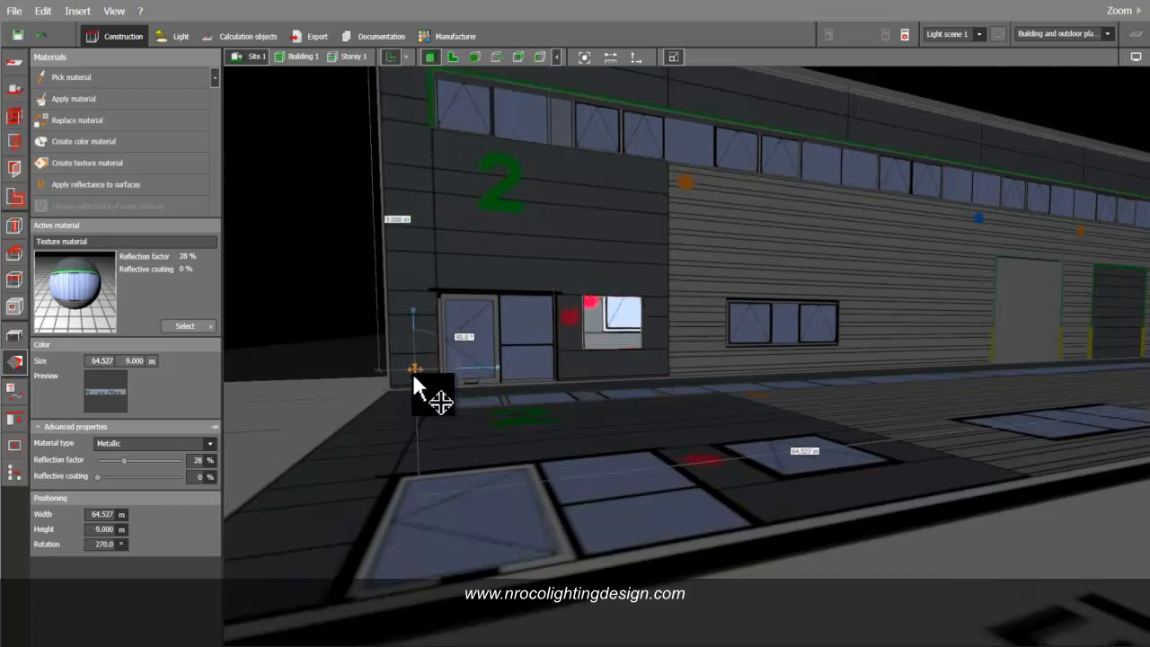
left_click(311, 239)
Apply the facade texture to unit 2's blank roller door recess and align its origin with the facade's lower outer corner
middle_click_drag(885, 241, 521, 287)
left_click(119, 79)
left_click(127, 97)
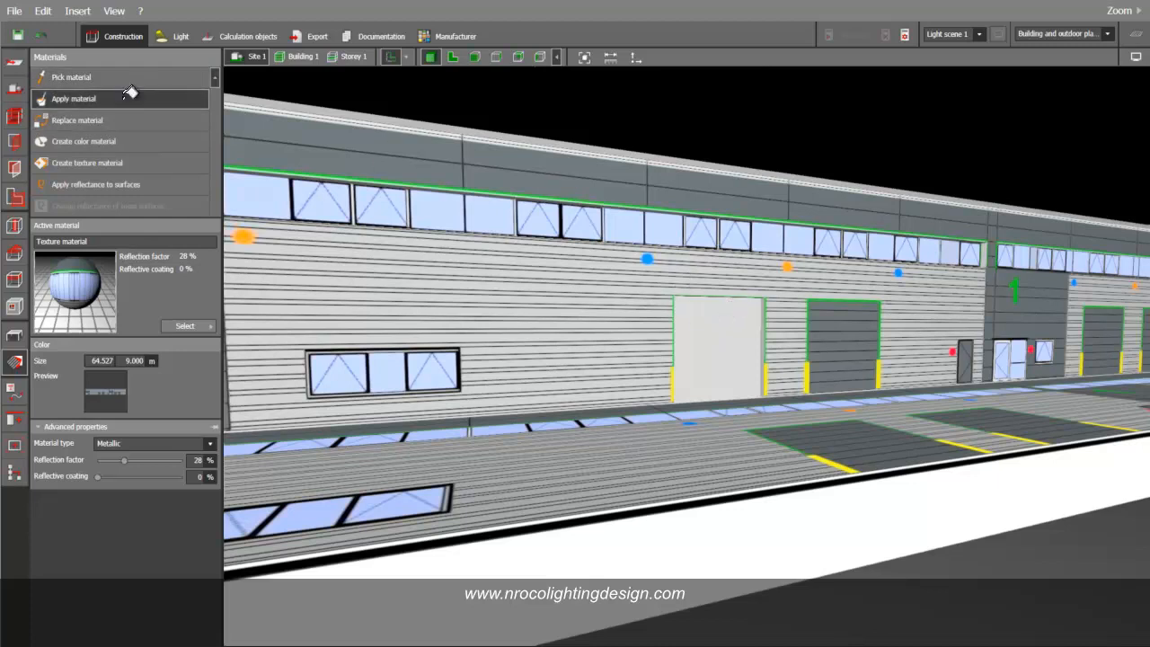
left_click(737, 327)
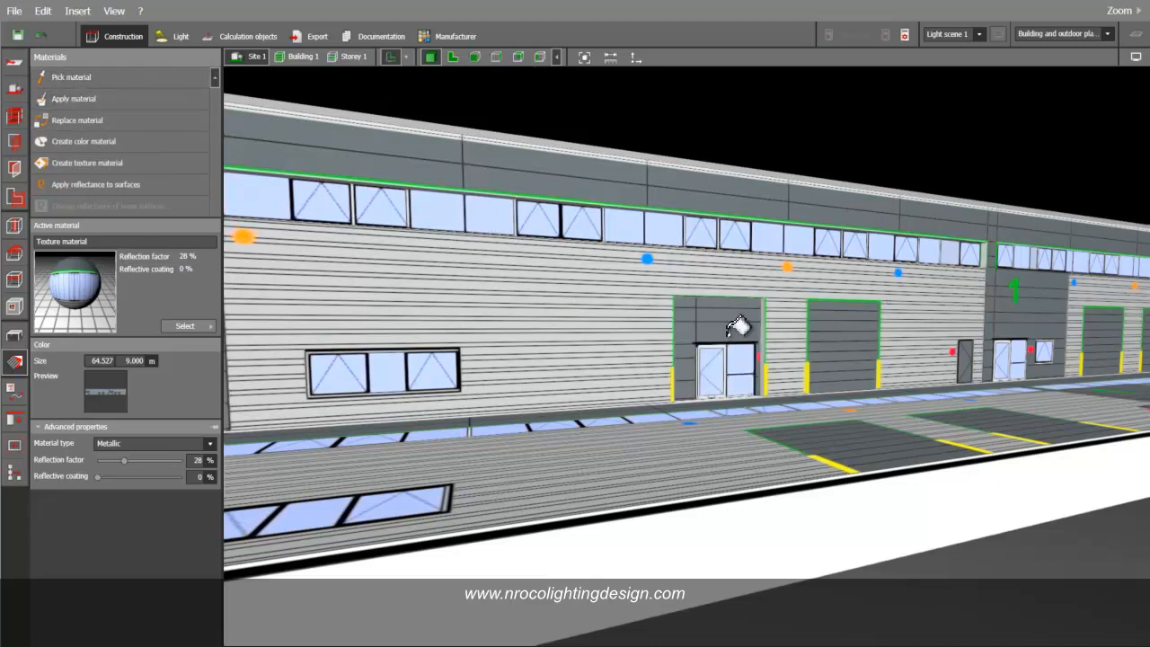
middle_click_drag(723, 349, 780, 336)
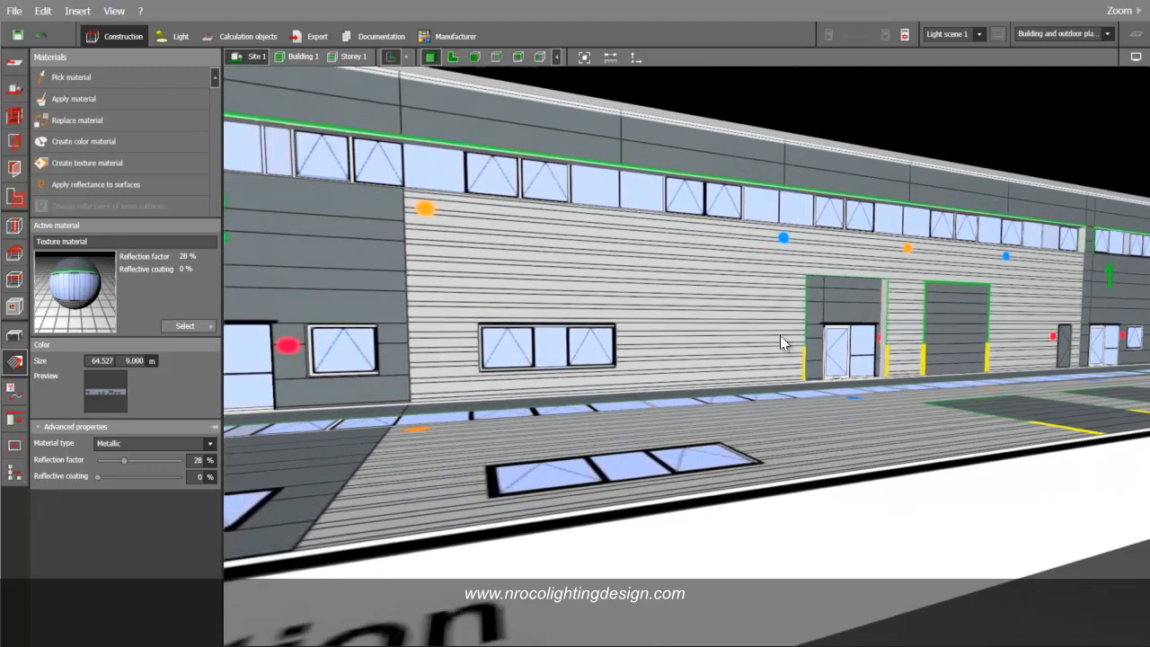
left_click(854, 314)
scroll(839, 377, "down", 3)
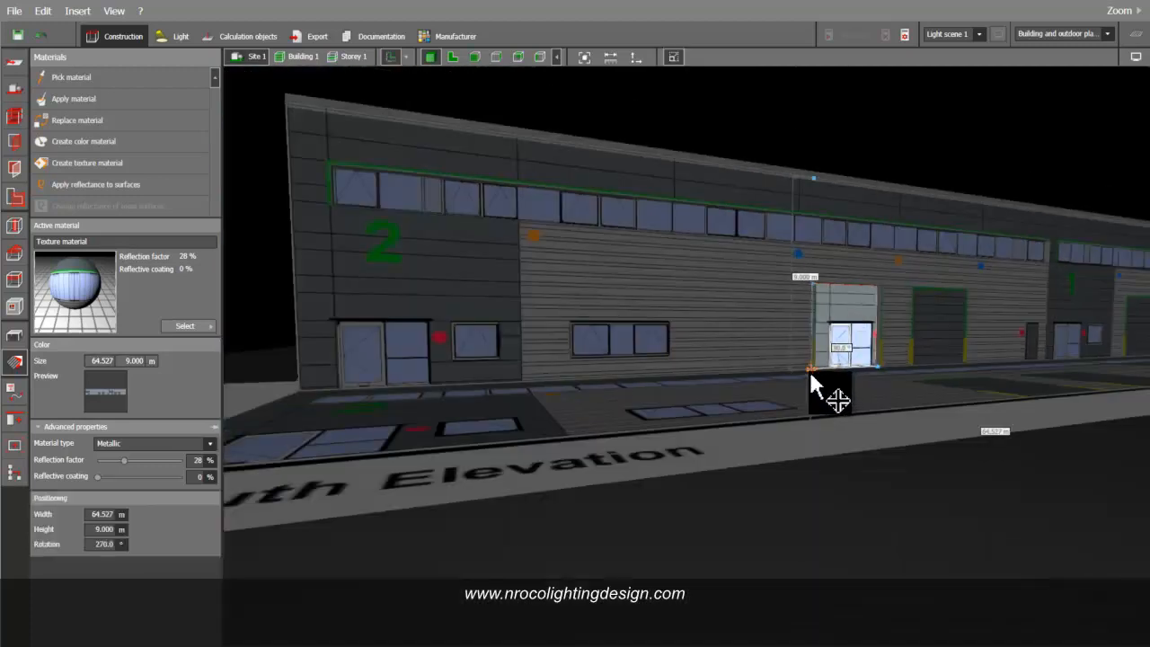
left_click_drag(368, 354, 280, 375)
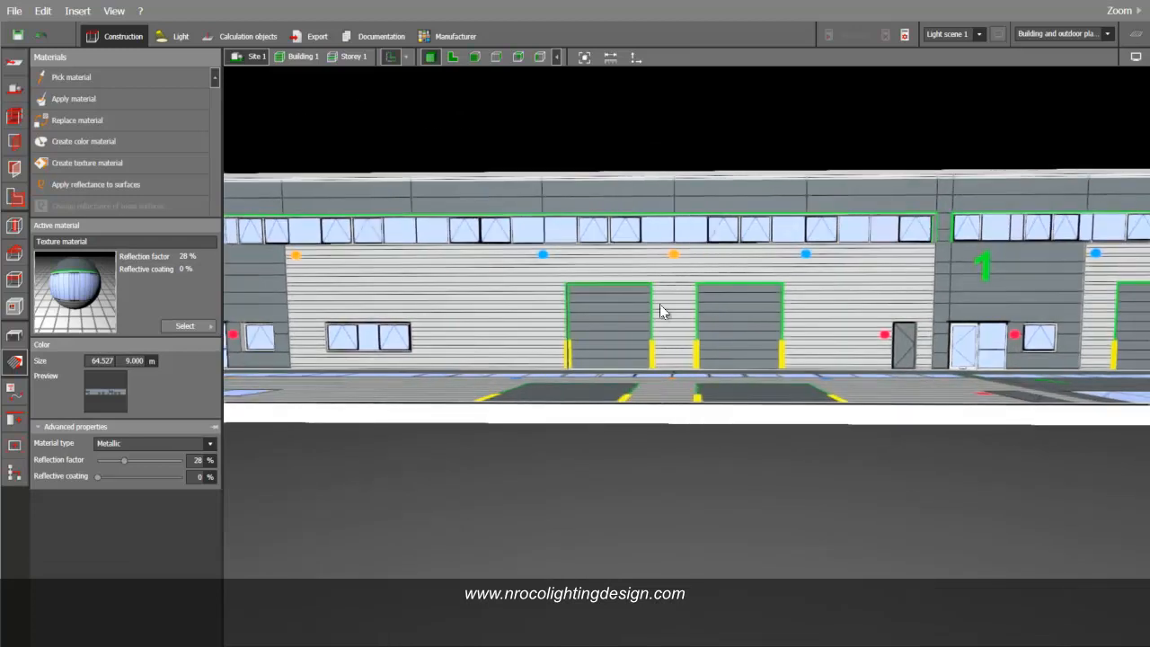
Examine the textured roller doors, entrance and window recesses along unit 2's facade in 3D
scroll(662, 313, "up", 3)
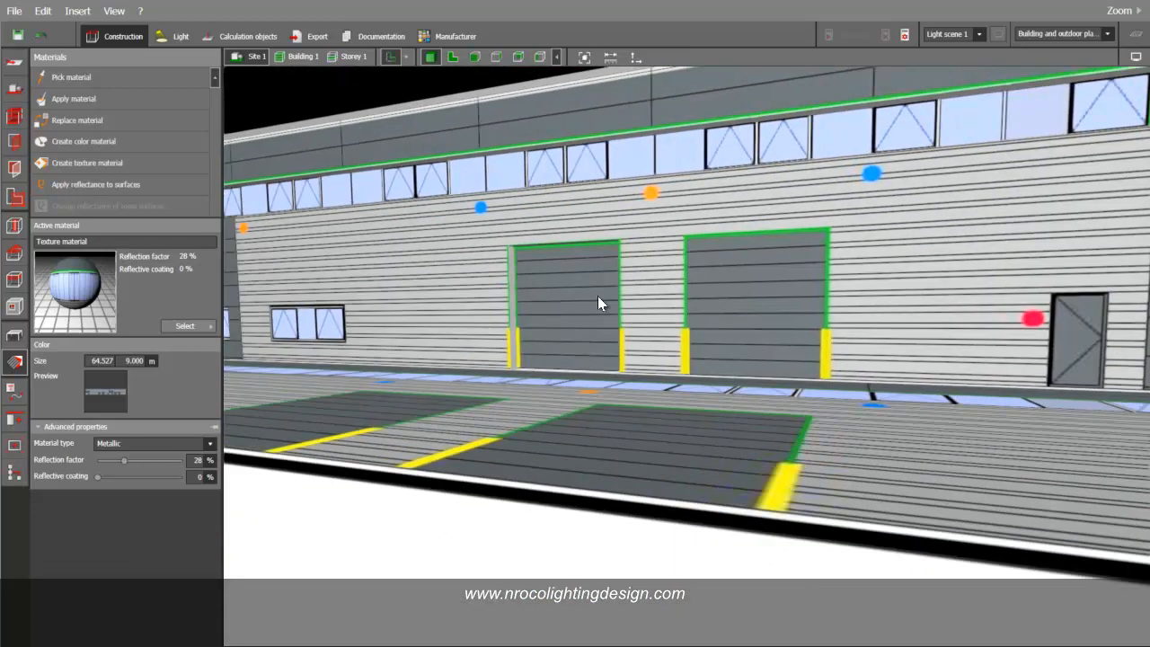
scroll(597, 295, "up", 3)
right_click_drag(721, 317, 708, 323)
middle_click_drag(603, 289, 630, 291)
mouse_move(630, 291)
right_mouse_down()
mouse_move(650, 325)
mouse_move(648, 305)
right_mouse_up()
scroll(648, 305, "up", 2)
scroll(647, 305, "down", 2)
middle_click_drag(647, 305, 649, 336)
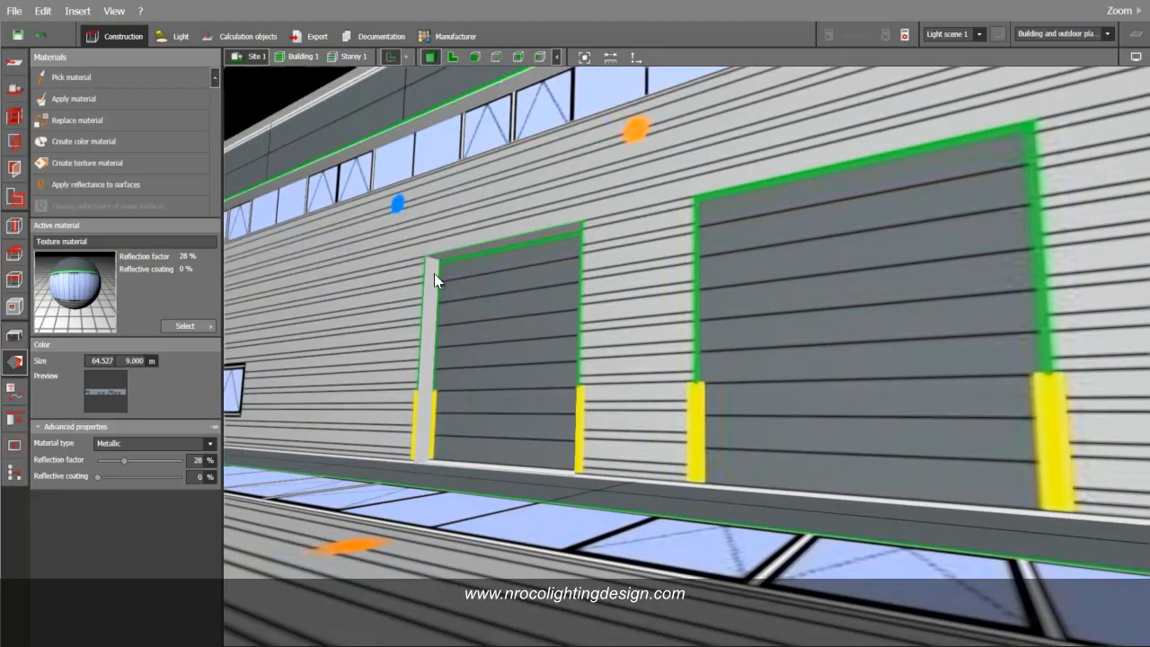
right_click_drag(431, 174, 483, 243)
middle_click_drag(482, 244, 592, 254)
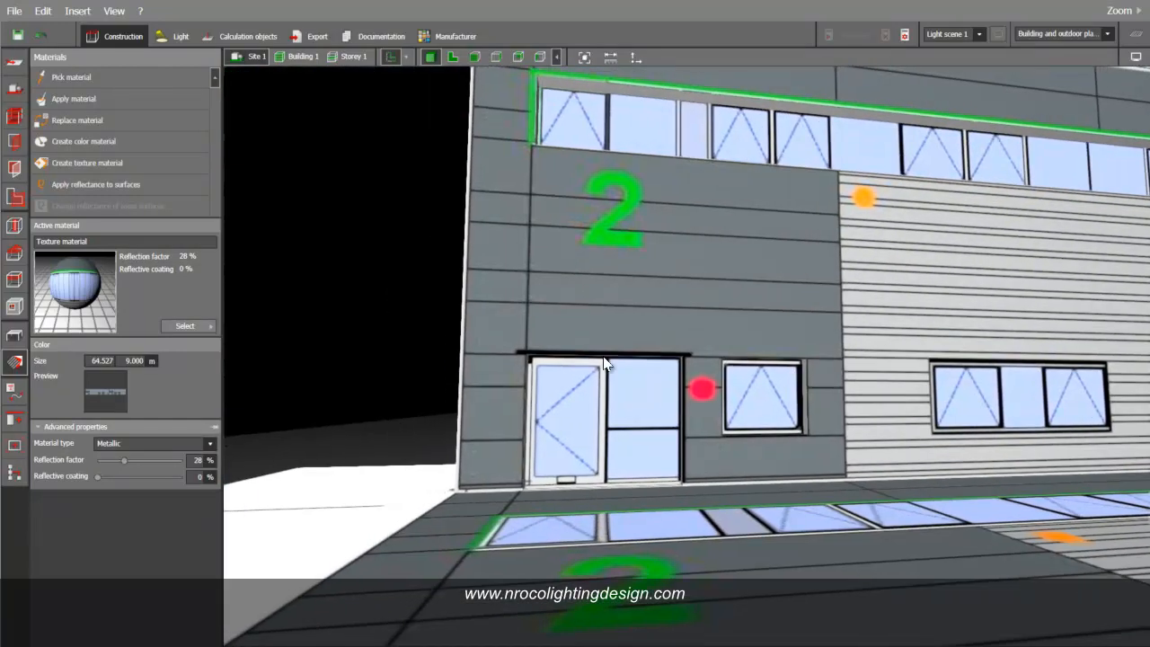
In plan view, place a 1 m cube on the South Elevation drawing above unit 2's high-level windows
left_click(453, 57)
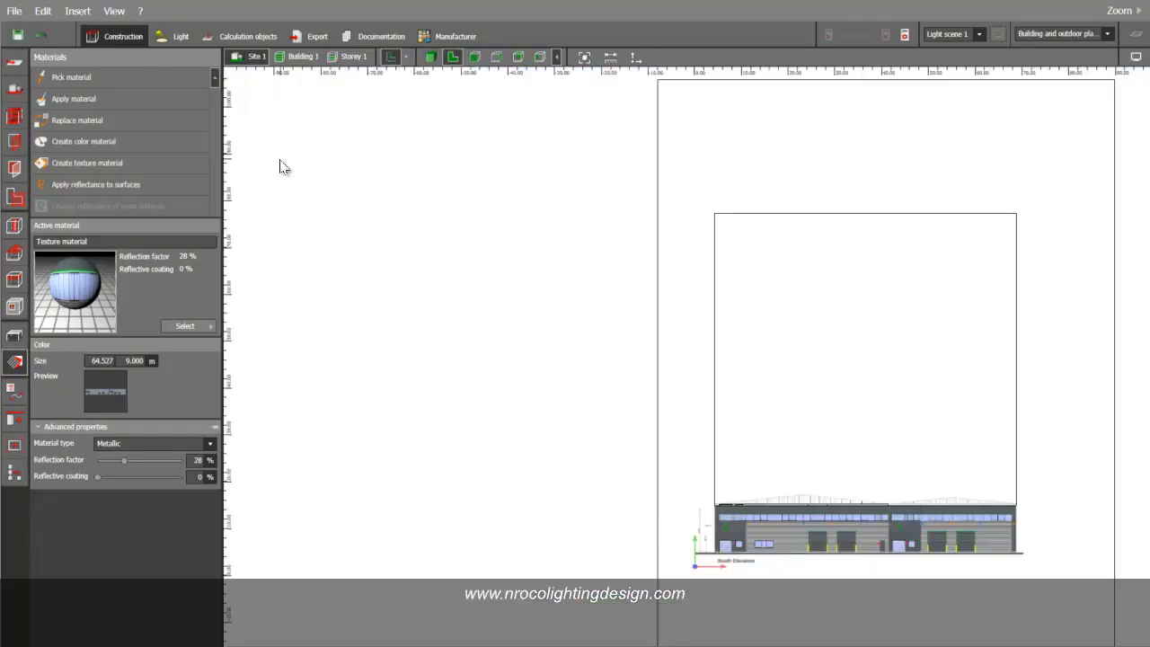
left_click(13, 336)
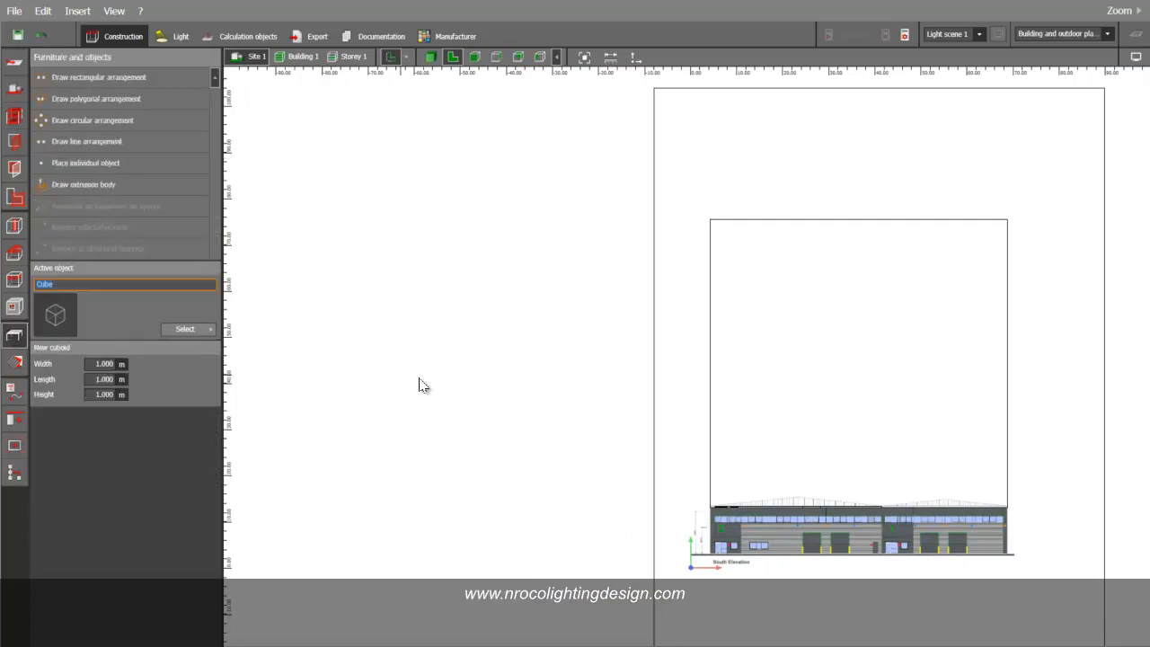
middle_click_drag(421, 385, 395, 244)
scroll(632, 341, "up", 5)
scroll(528, 305, "up", 5)
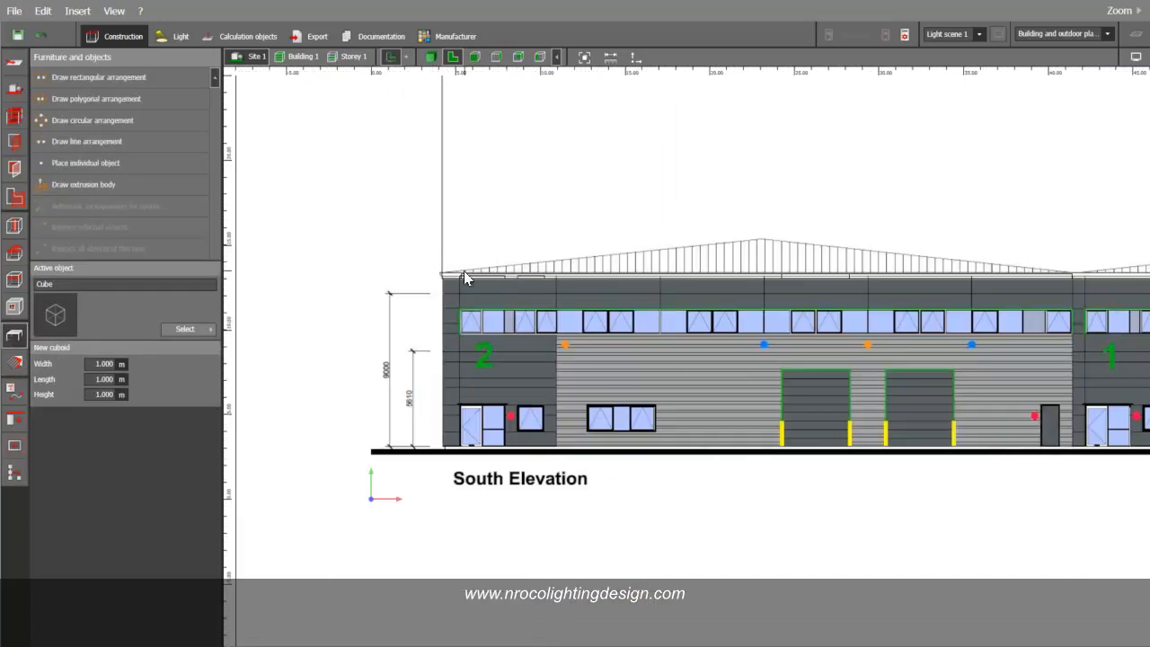
left_click(71, 169)
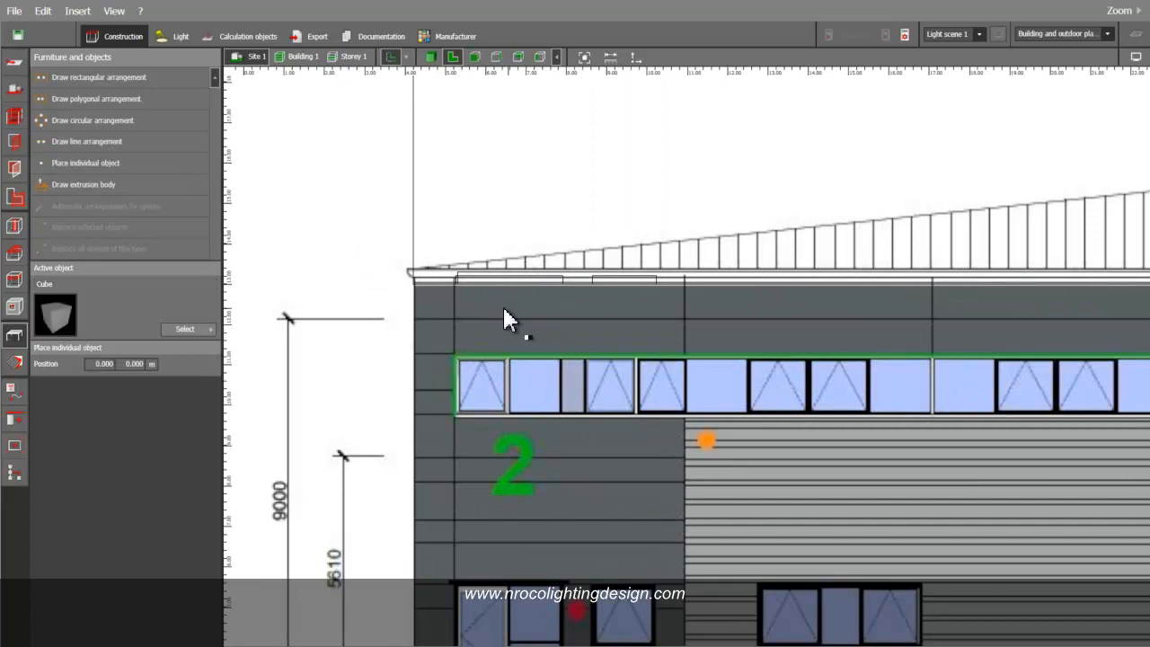
left_click(504, 311)
Move the cube in plan to X 5.6 m, Y 6 m, directly above the canopy line over unit 2's entrance
scroll(494, 305, "up", 2)
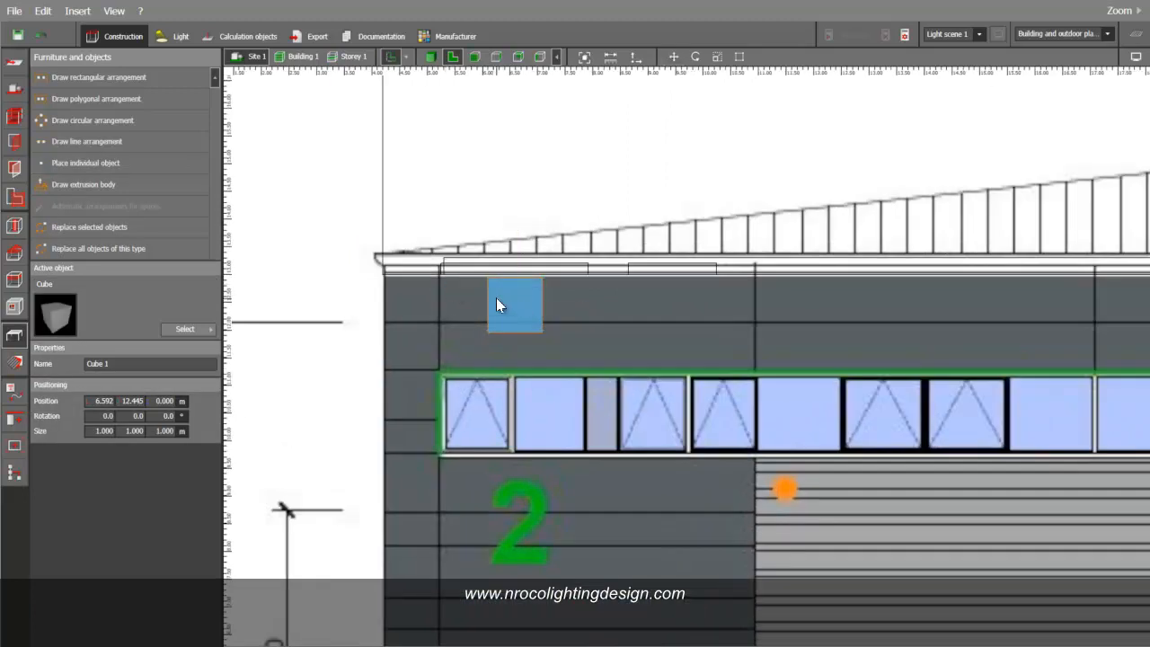
right_click(519, 311)
left_click(539, 316)
scroll(539, 324, "down", 3)
middle_click_drag(539, 326, 572, 246)
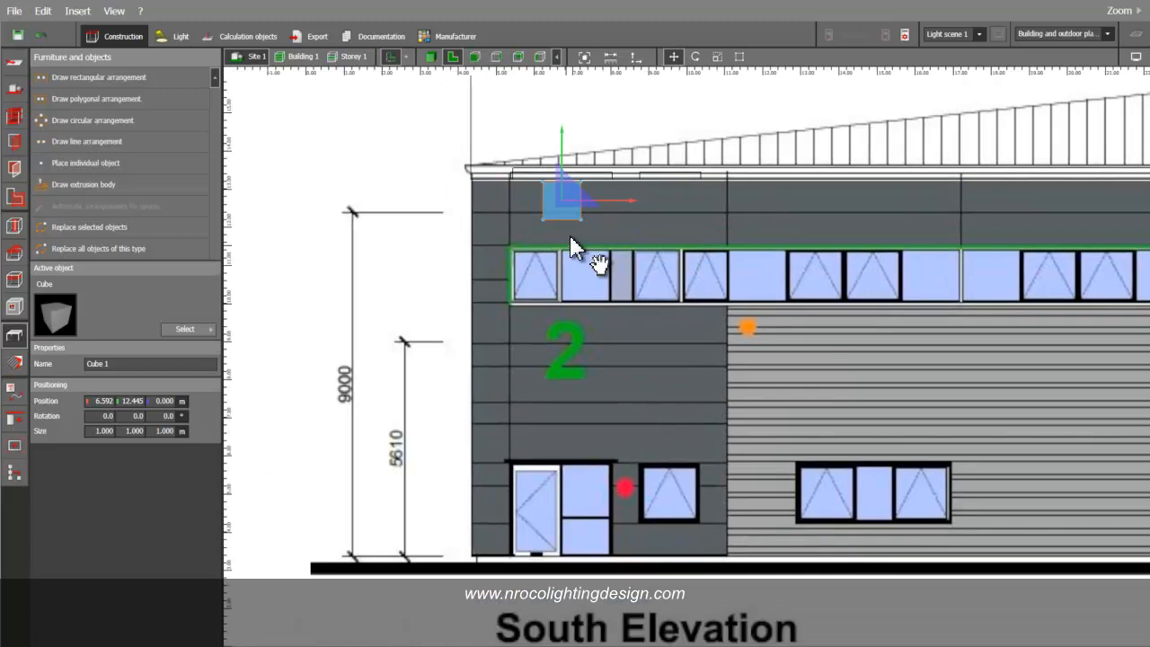
mouse_move(542, 220)
left_mouse_down()
mouse_move(521, 461)
mouse_move(506, 464)
left_mouse_up()
Scale the cube in plan to 2.95 m by 0.2 m to match the canopy over unit 2's entrance
scroll(537, 463, "up", 1)
right_click(535, 448)
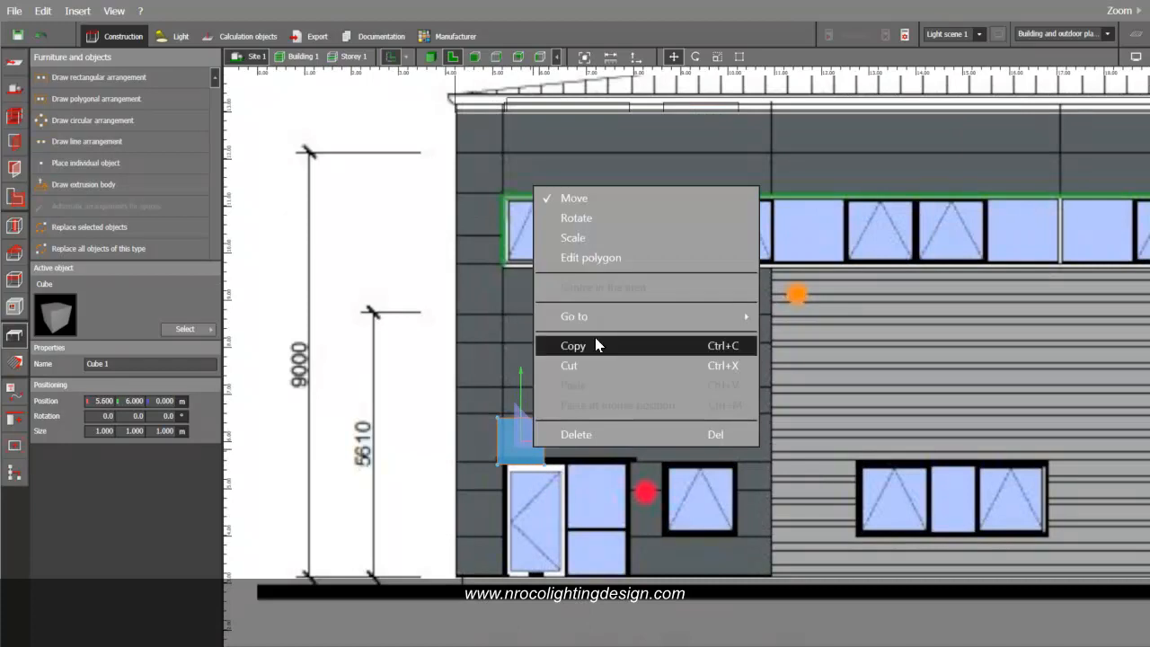
left_click(596, 239)
left_click_drag(545, 431, 635, 470)
scroll(629, 474, "up", 5)
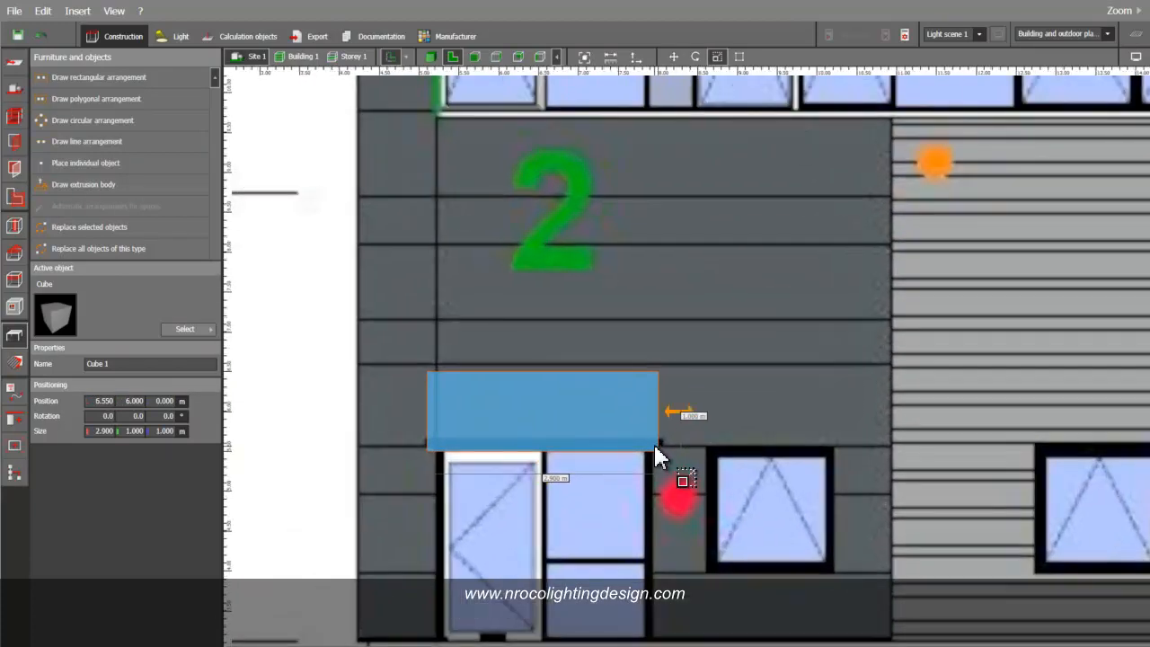
mouse_move(592, 374)
left_mouse_down()
mouse_move(596, 446)
mouse_move(591, 438)
left_mouse_up()
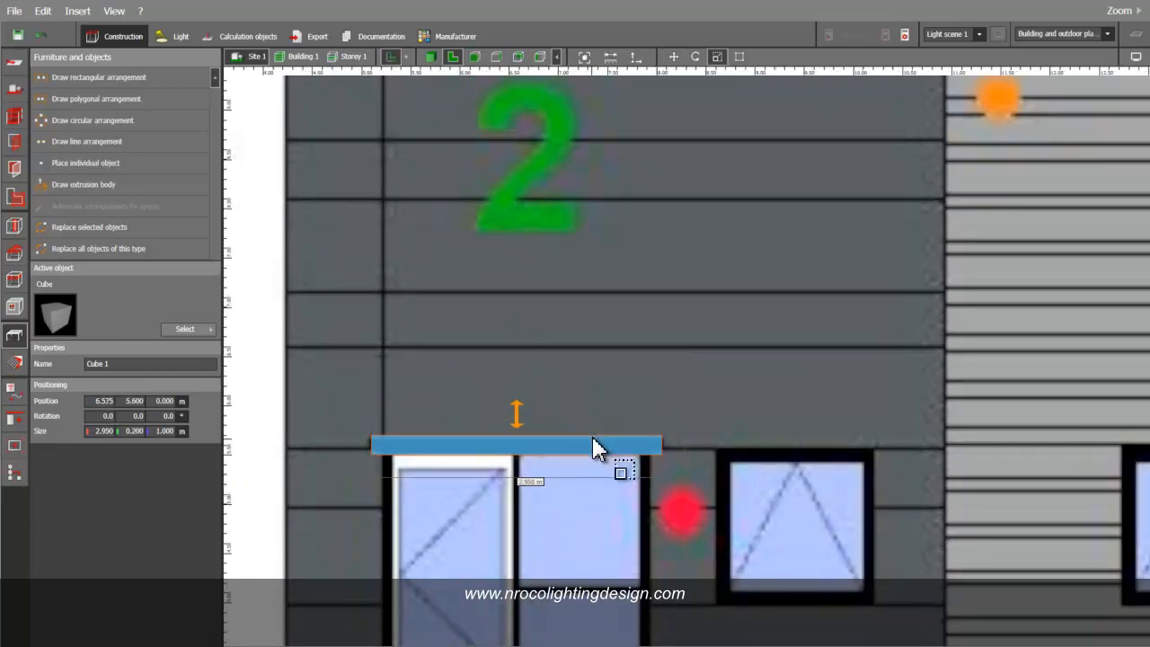
Rotate the canopy cube 90° about its X axis in side view so it lies flat
scroll(590, 438, "down", 4)
left_click(352, 115)
left_click(430, 57)
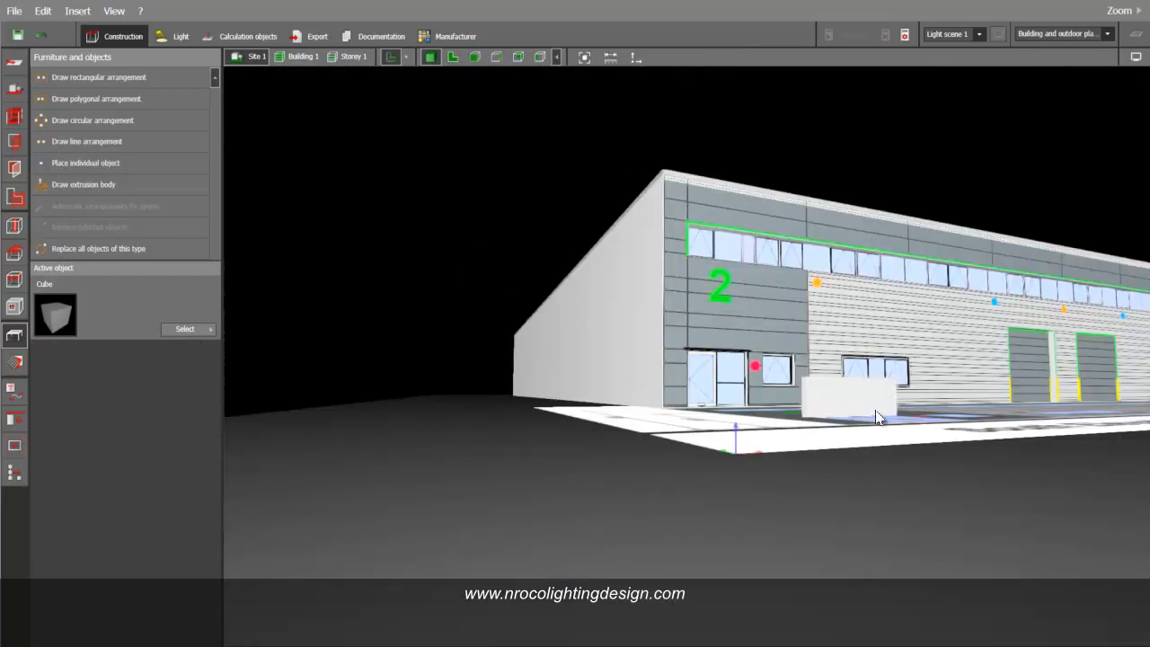
scroll(878, 417, "up", 3)
left_click(823, 406)
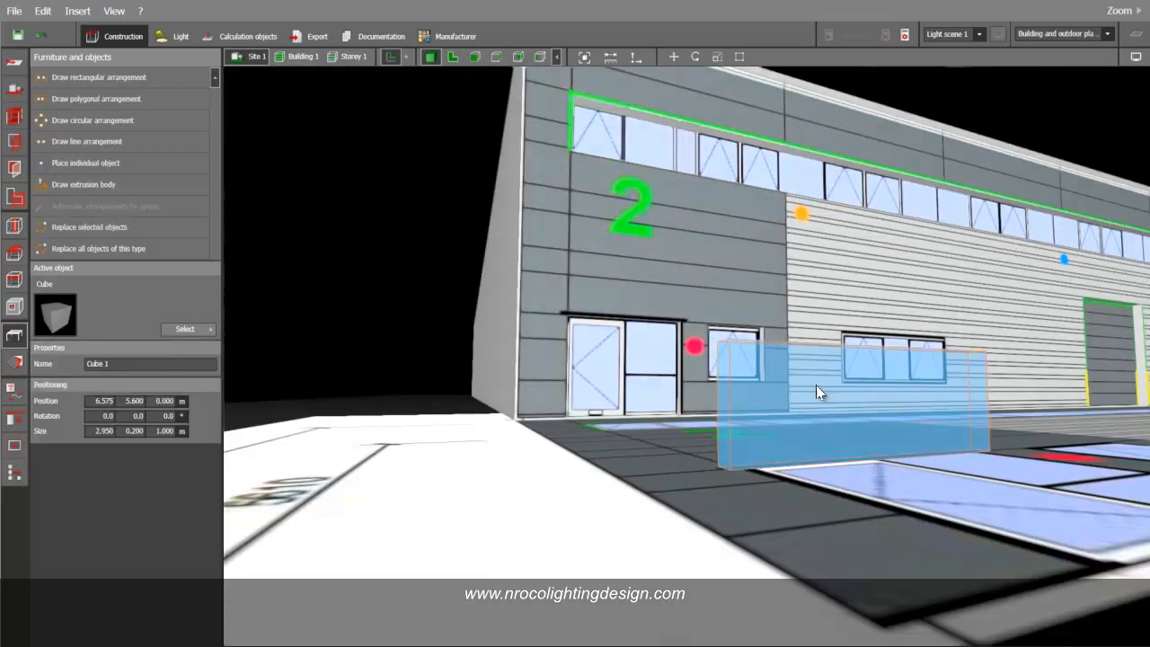
left_click(459, 58)
left_click(474, 56)
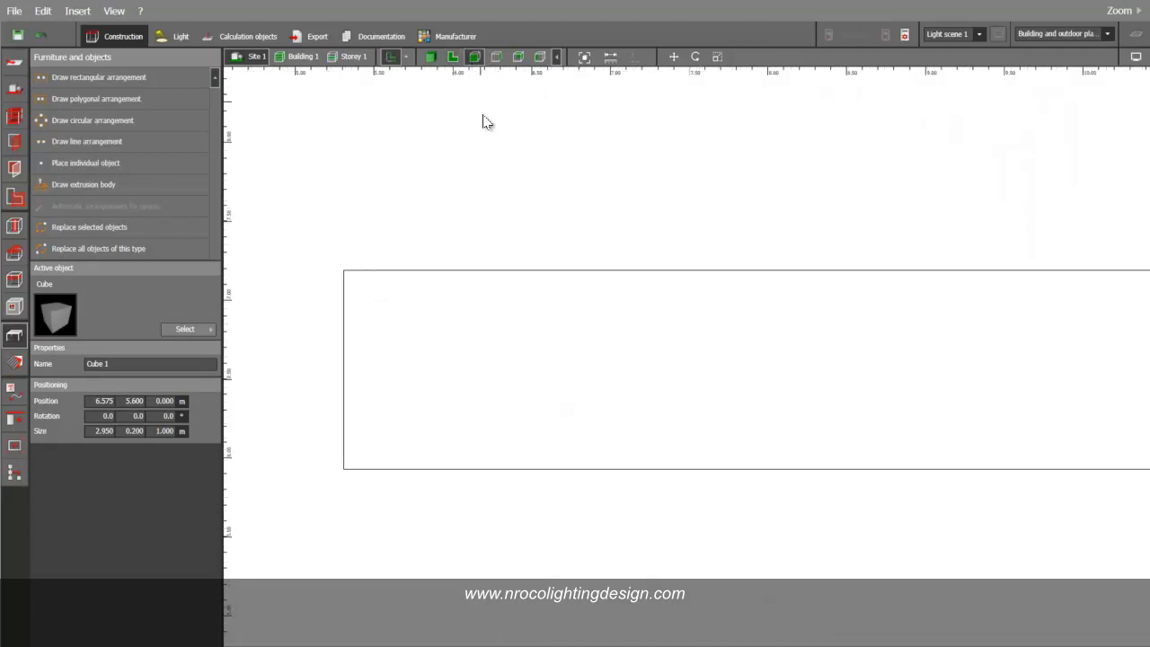
scroll(512, 271, "down", 5)
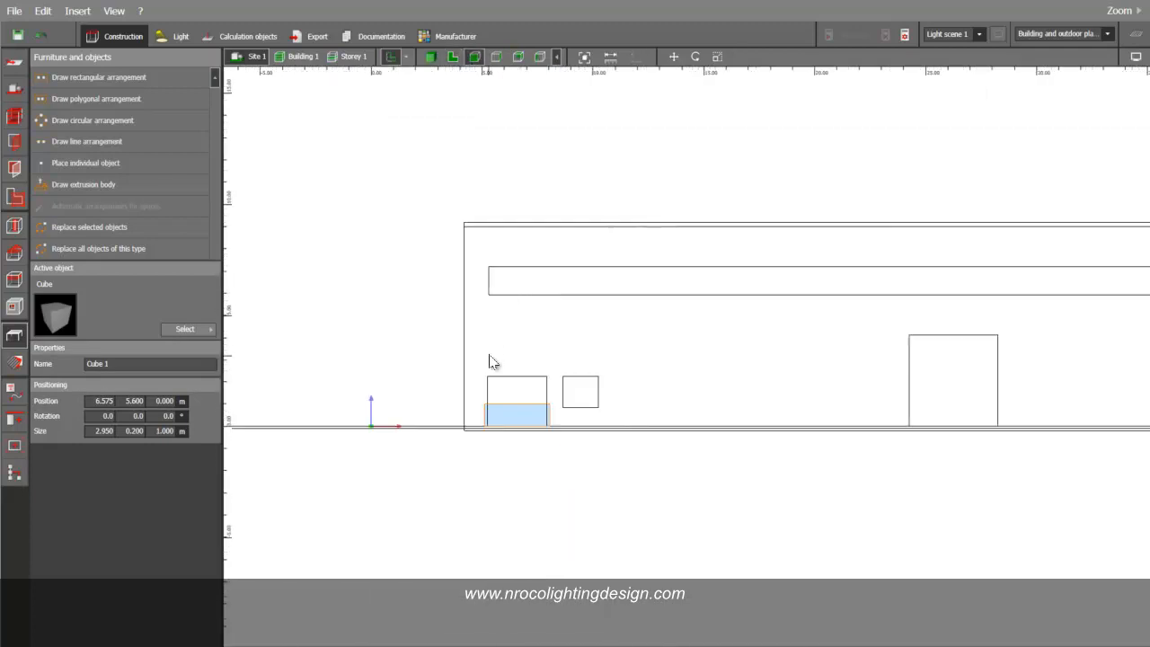
scroll(501, 88, "down", 3)
left_click(496, 57)
scroll(421, 422, "up", 5)
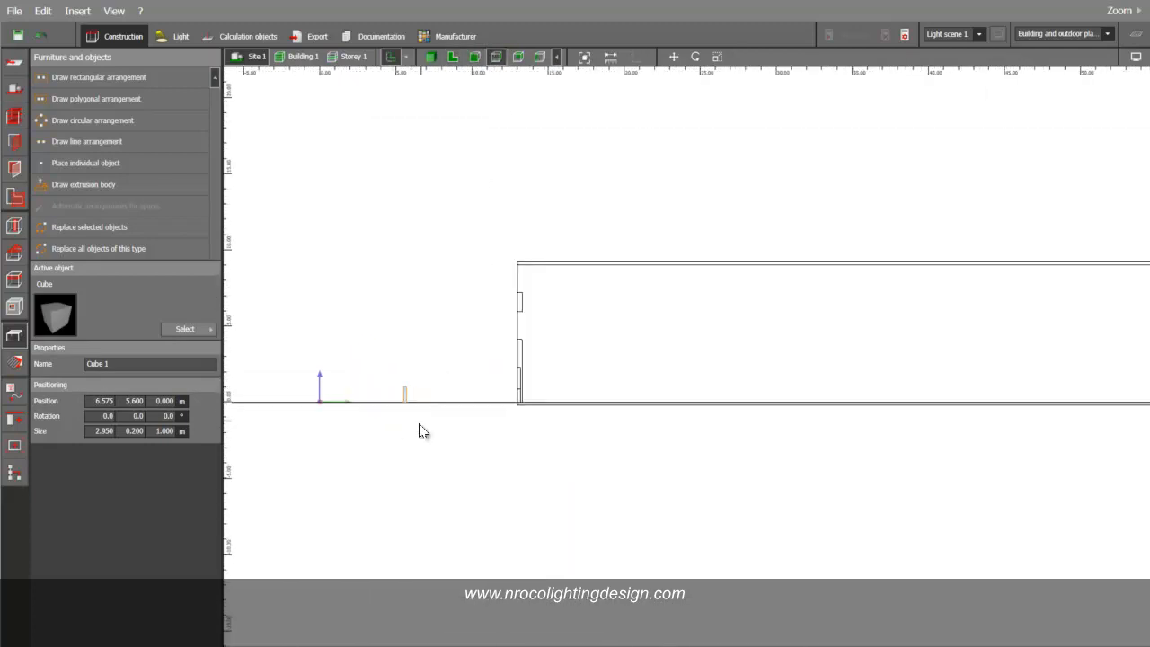
right_click(399, 333)
left_click(411, 364)
left_click_drag(485, 362, 403, 279)
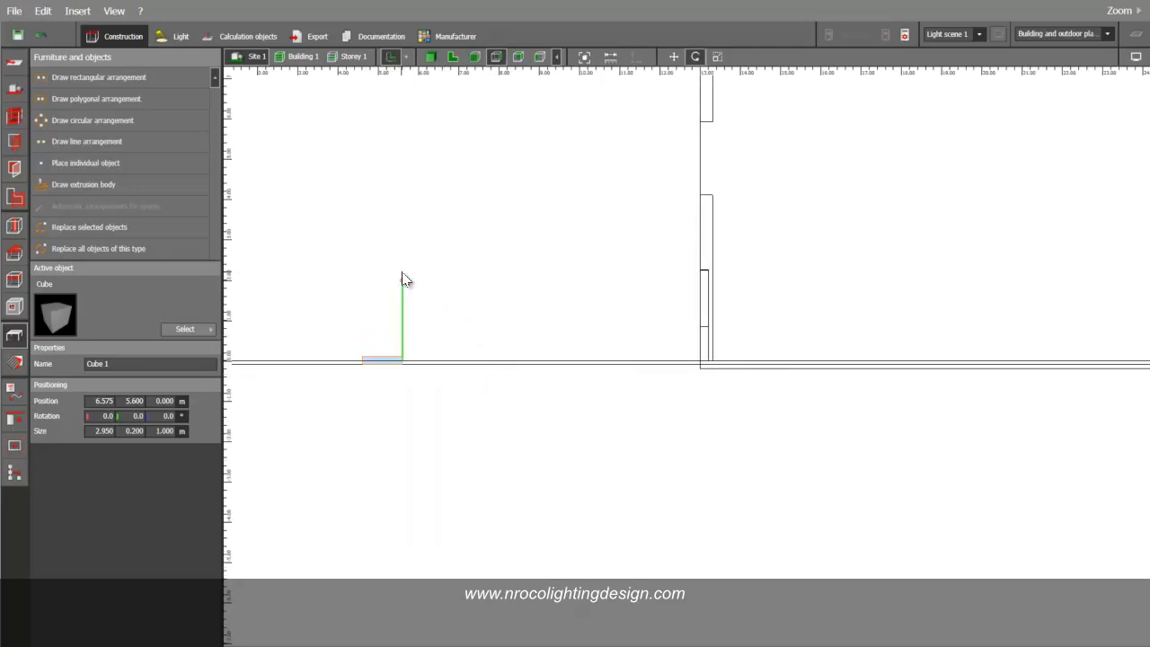
Move the flat canopy in side view against the front wall, just above unit 2's entrance door, and check it in 3D
right_click(377, 368)
left_click(411, 372)
left_click_drag(413, 380, 701, 270)
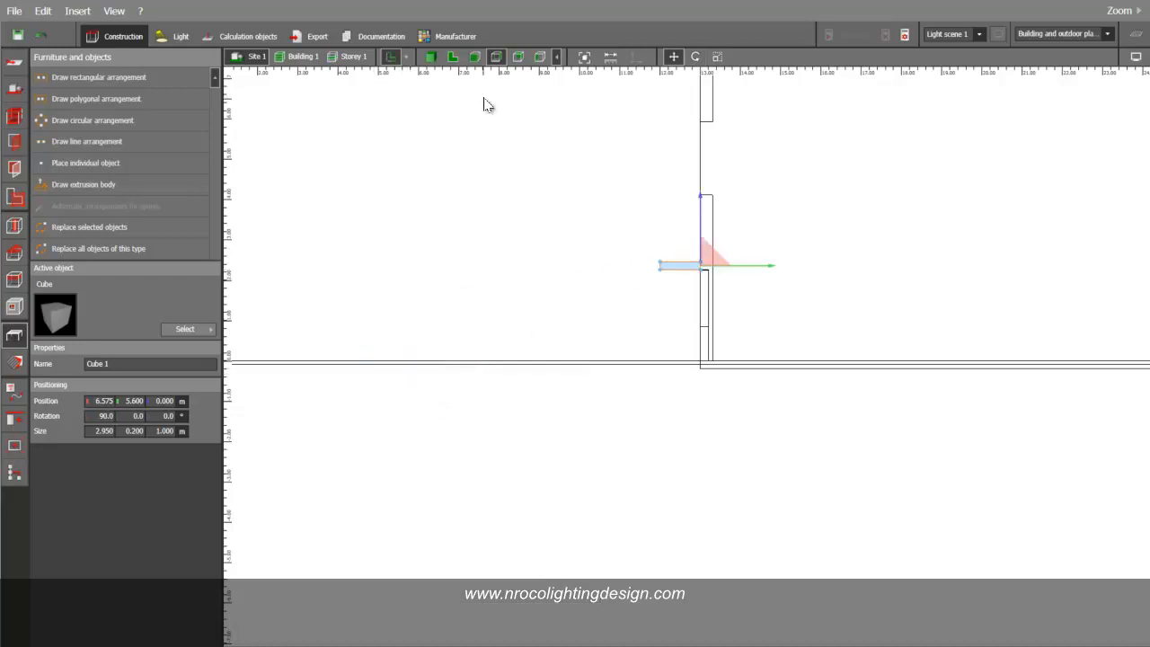
left_click(430, 57)
mouse_move(411, 213)
left_mouse_down()
mouse_move(380, 218)
mouse_move(416, 213)
mouse_move(399, 213)
left_mouse_up()
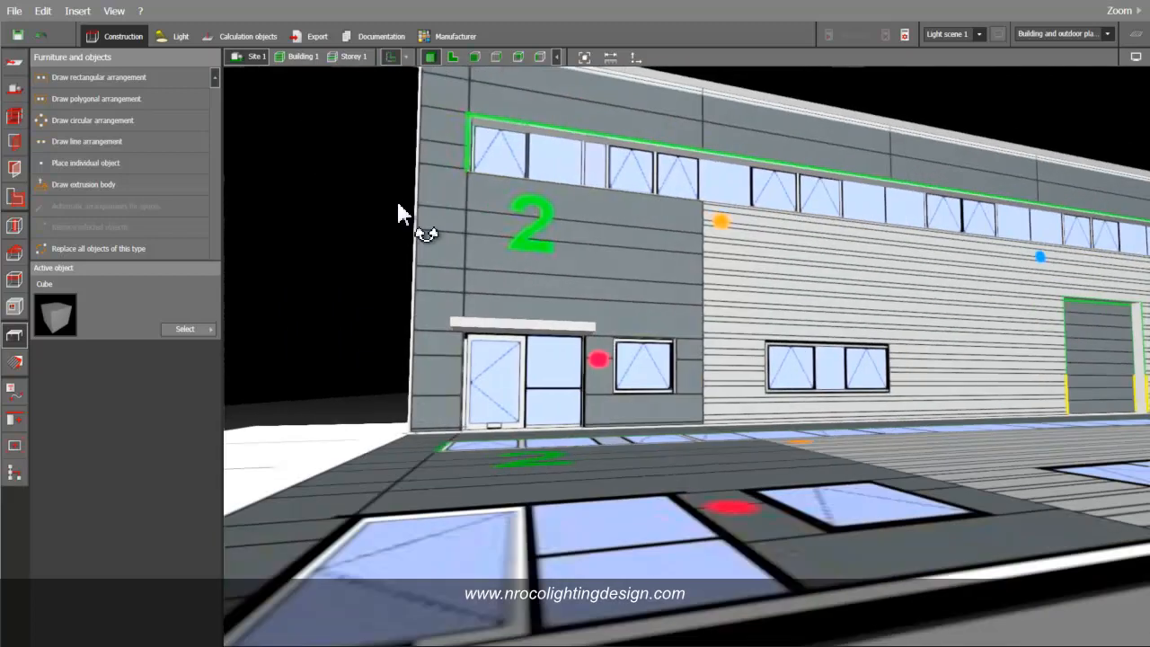
left_click_drag(449, 290, 712, 345)
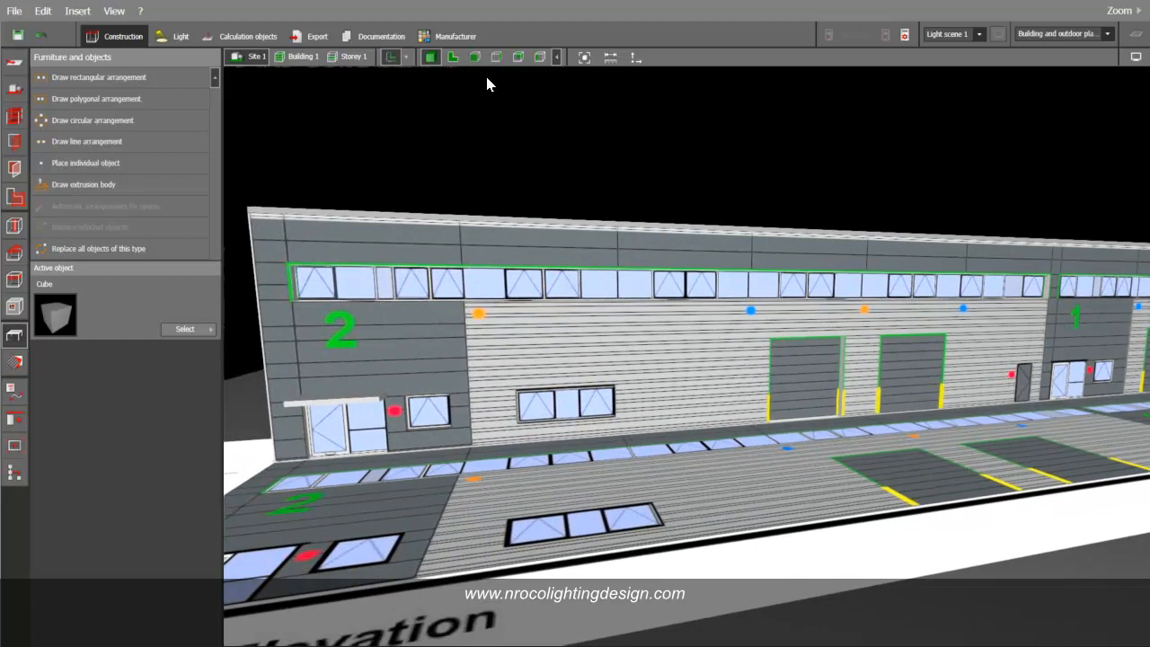
Choose the PUK ITALIA 1505-QL18-S09 as the active luminaire, working in plan view
left_click(454, 56)
left_click(178, 36)
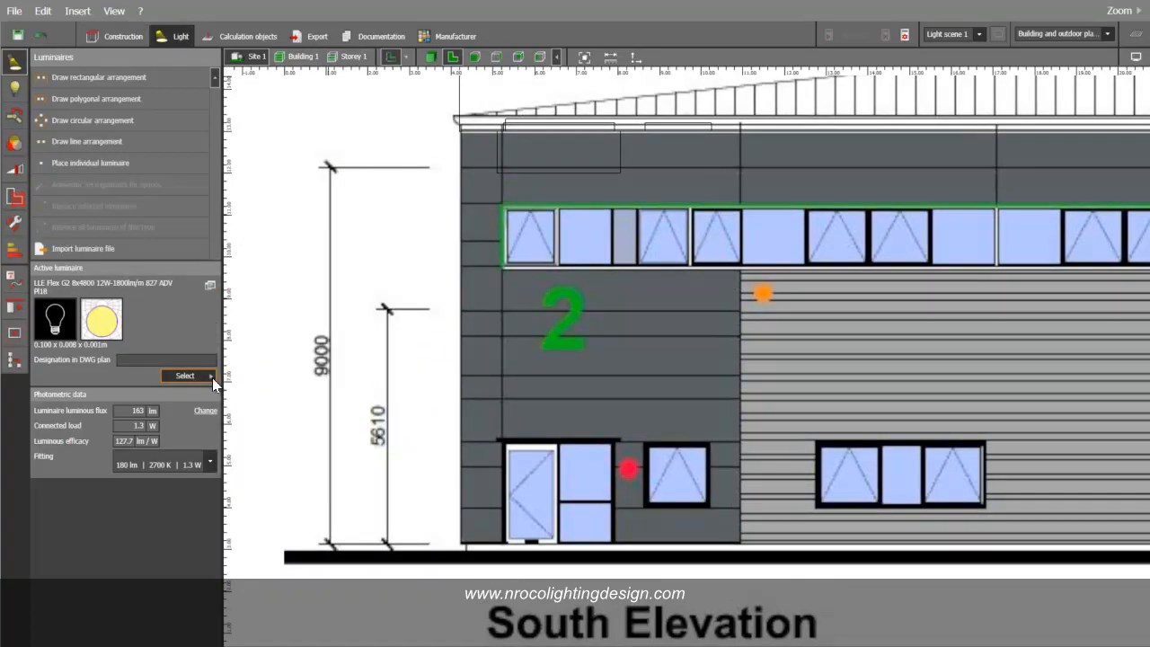
left_click(212, 377)
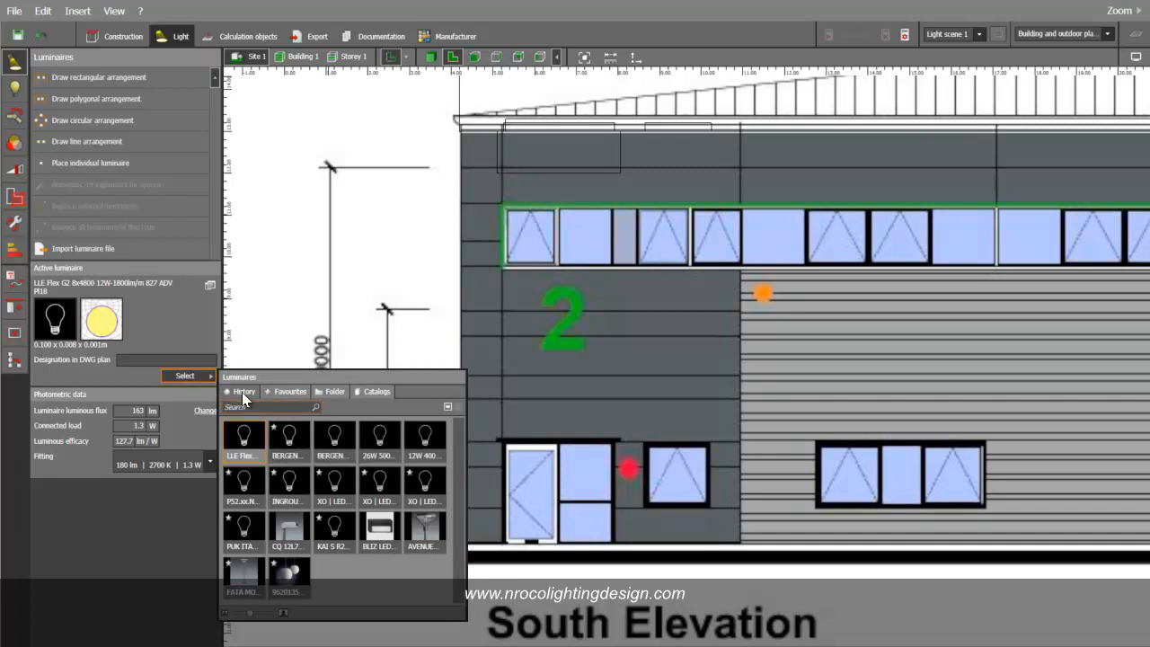
left_click(244, 530)
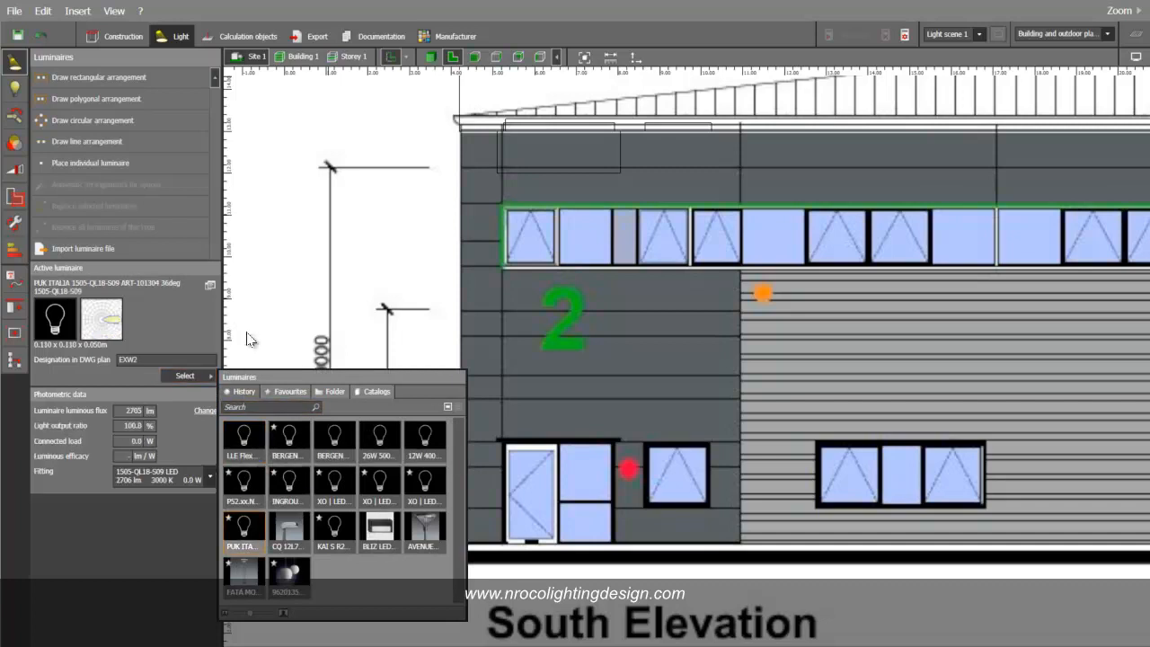
left_click(289, 239)
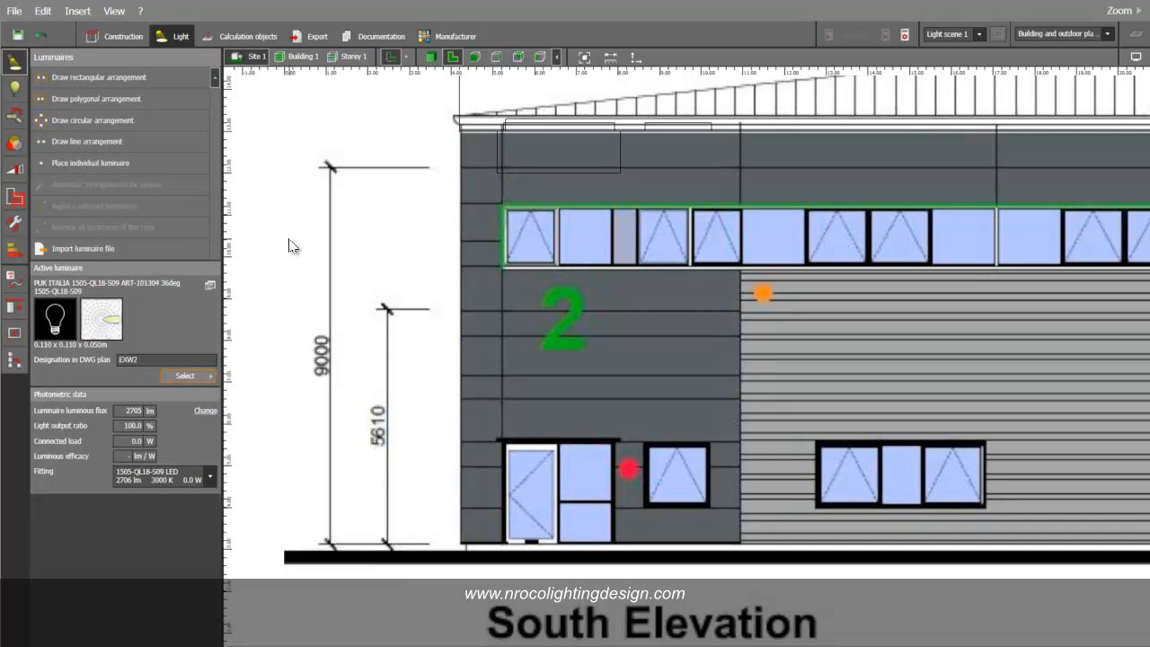
Examine the coloured luminaire markers along the South Elevation in plan and along the facades of units 2 and 1 in 3D
scroll(292, 242, "down", 2)
middle_click_drag(521, 324, 461, 369)
scroll(461, 369, "down", 2)
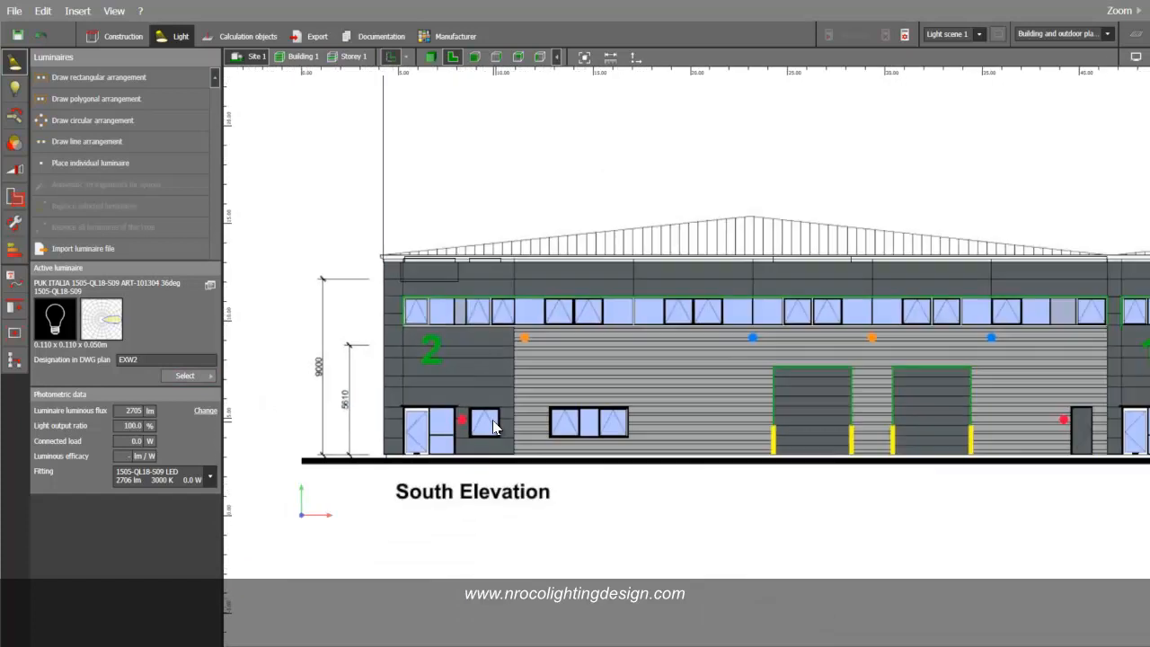
left_click(430, 56)
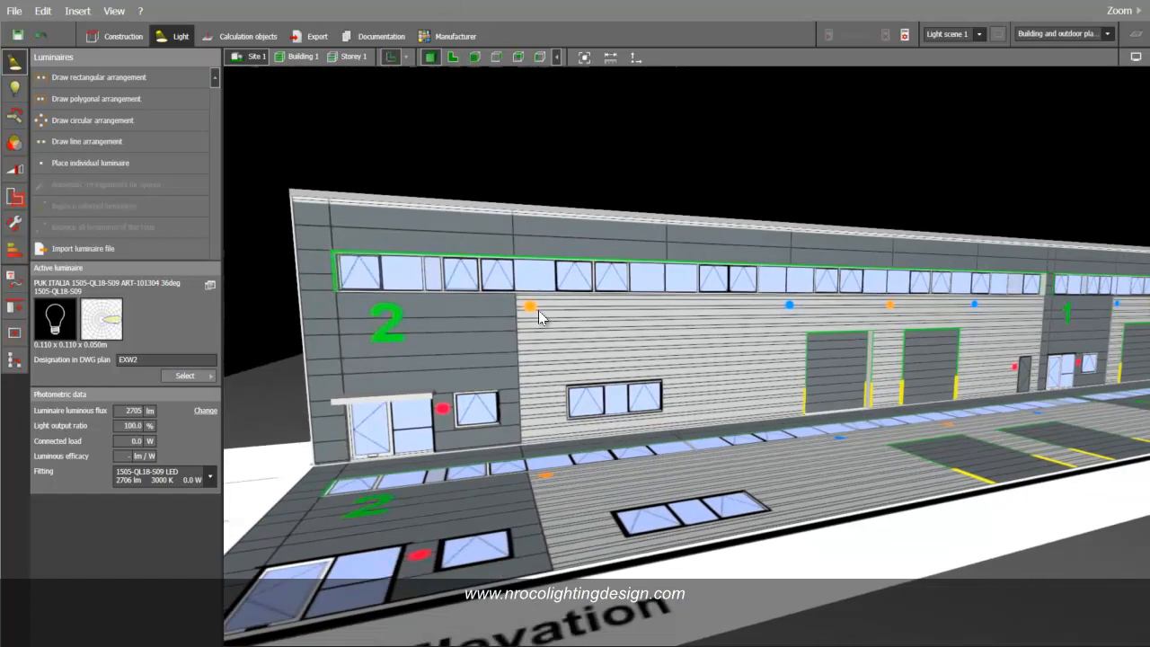
right_click_drag(536, 325, 494, 335)
middle_click_drag(620, 322, 449, 323)
right_click_drag(619, 327, 620, 476)
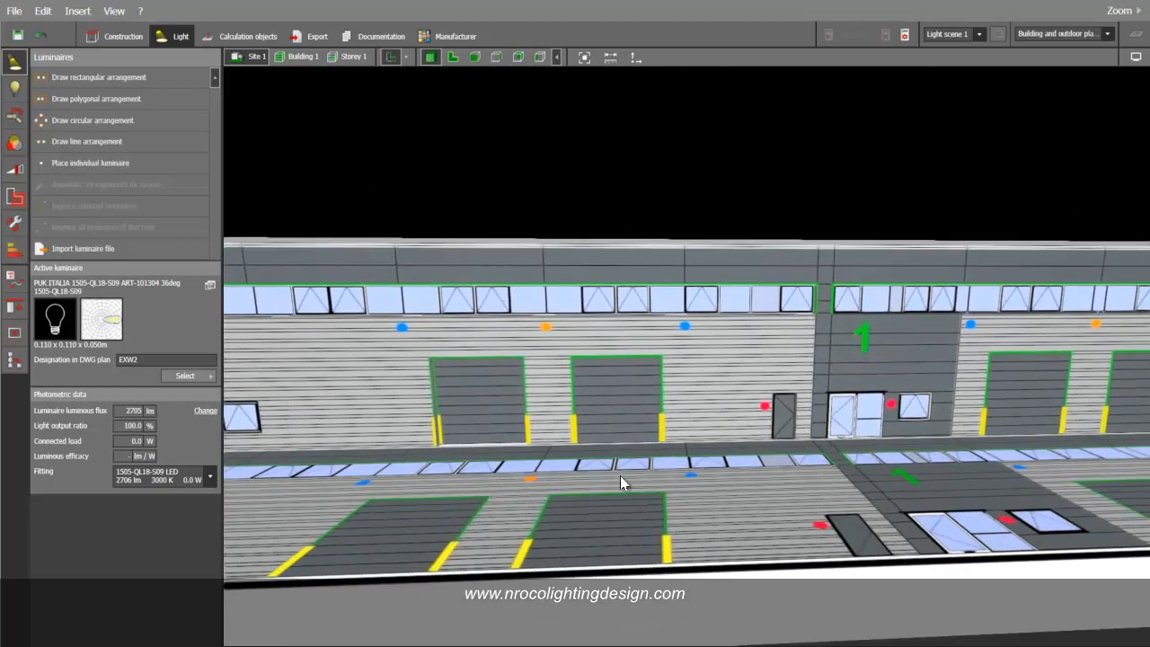
Switch to the elevations PDF, read the building mounted lighting legend for fittings and mounting heights, and return to the DIALux plan view
mouse_move(536, 641)
left_click(535, 539)
right_click(432, 172)
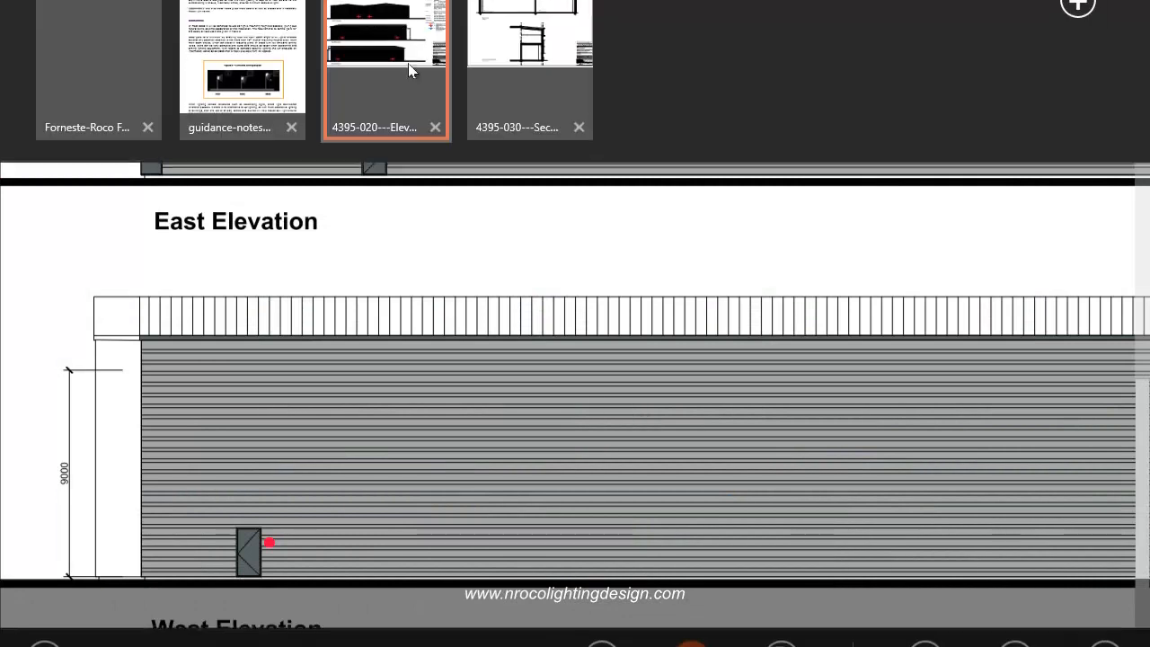
left_click(407, 65)
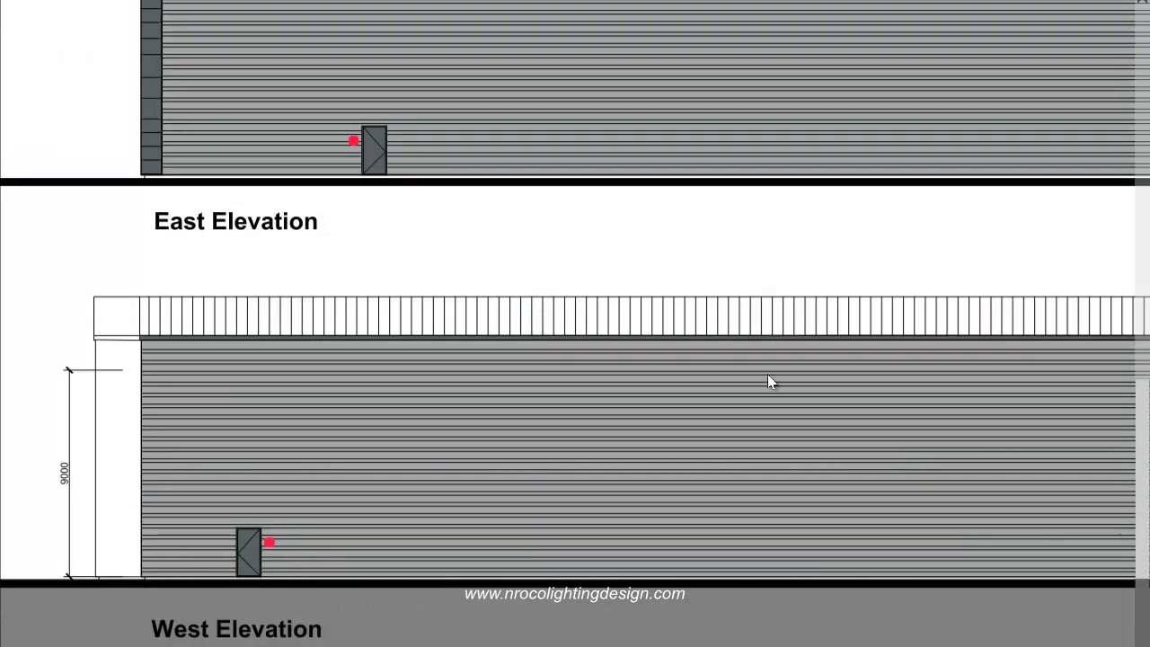
mouse_move(813, 396)
left_mouse_down()
mouse_move(921, 419)
mouse_move(16, 238)
left_mouse_up()
left_click_drag(504, 179, 187, 87)
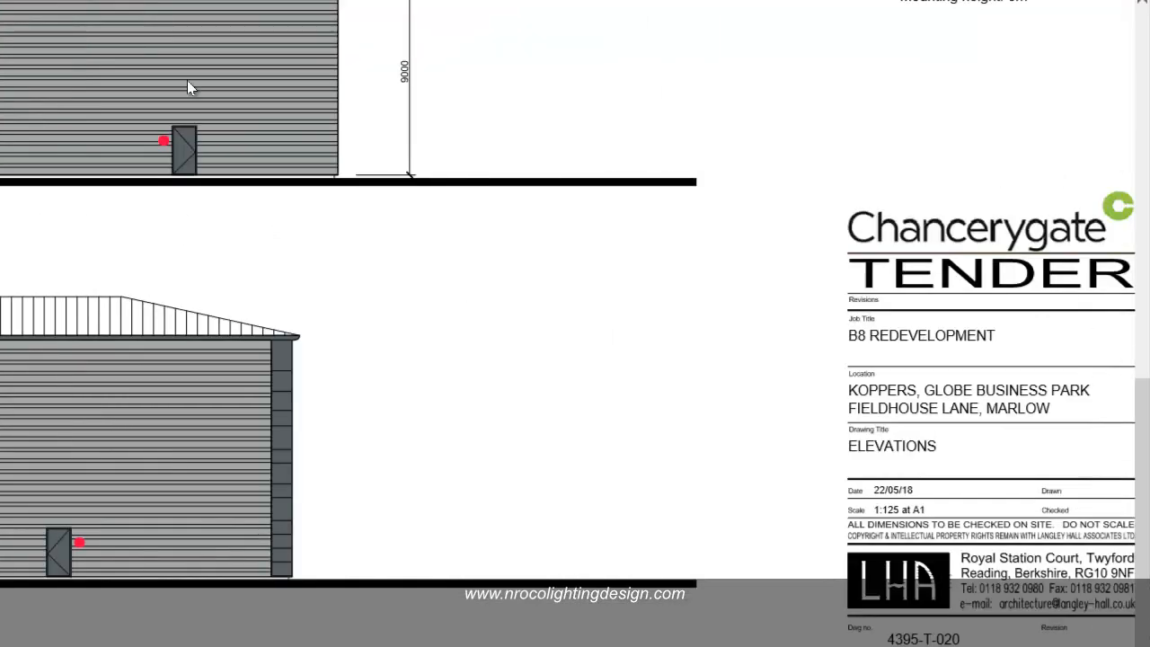
left_click_drag(540, 13, 521, 453)
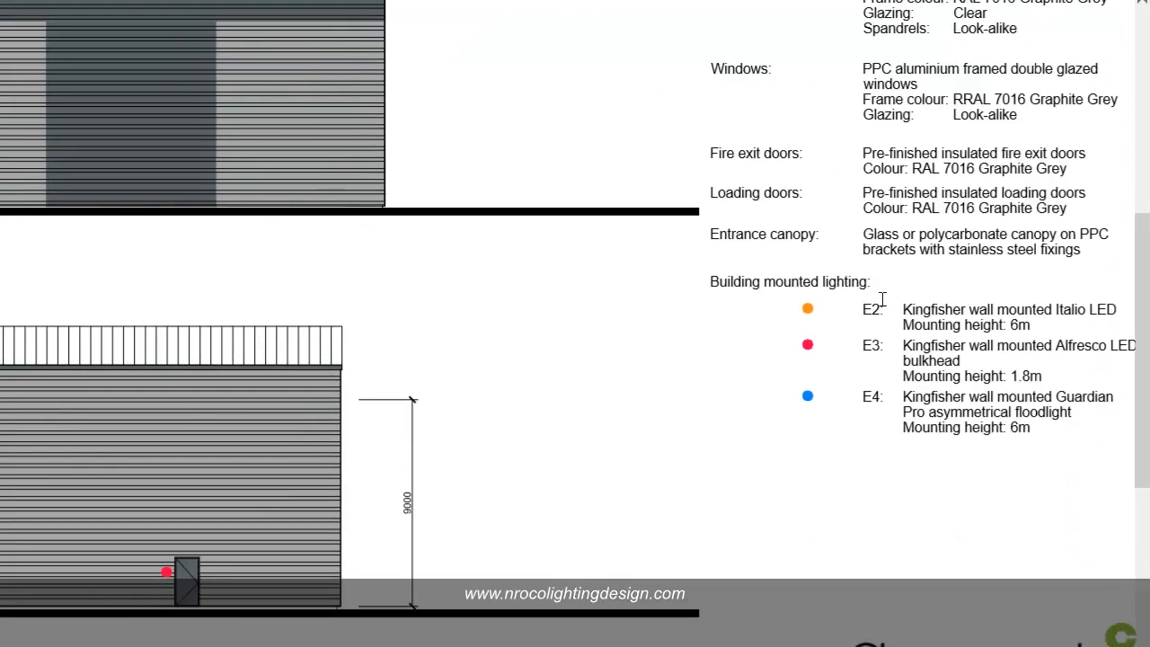
left_click_drag(891, 360, 800, 410)
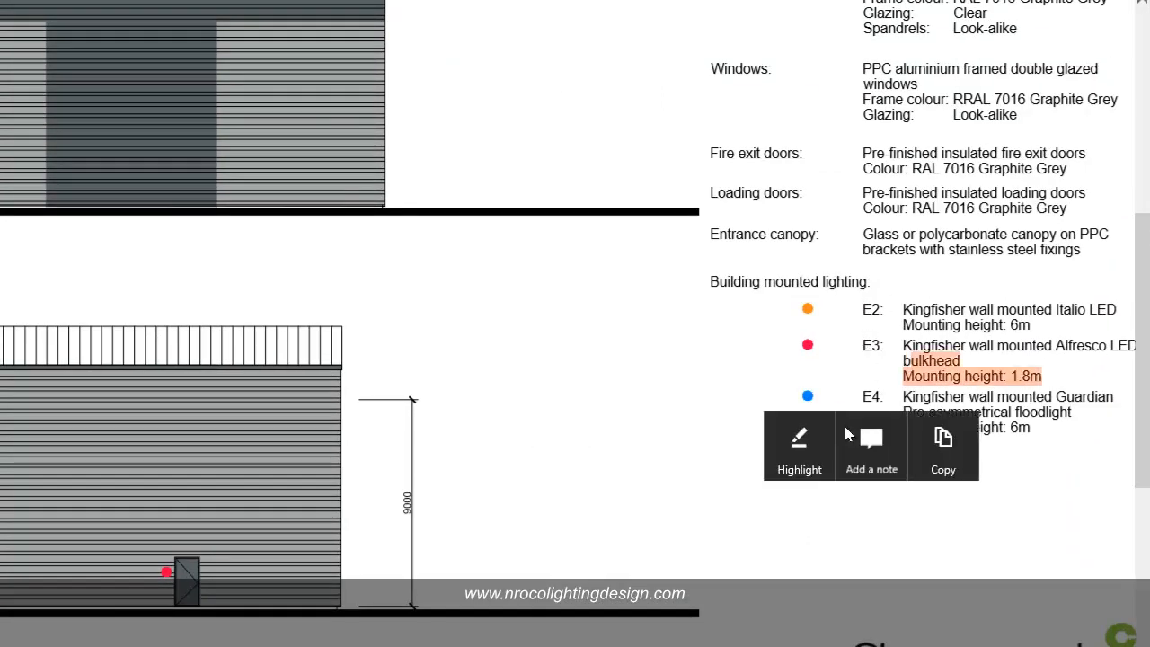
left_click(867, 445)
left_click(537, 387)
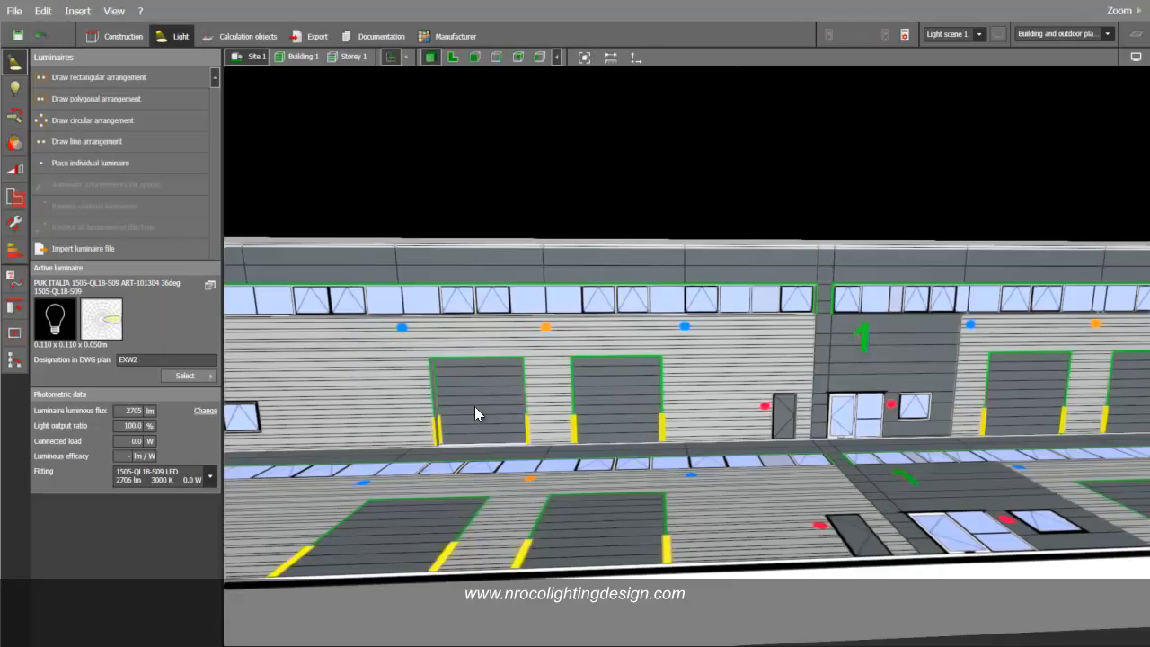
left_click(452, 57)
left_click(96, 142)
mouse_move(397, 299)
middle_mouse_down()
mouse_move(397, 252)
mouse_move(381, 396)
middle_mouse_up()
scroll(380, 396, "up", 3)
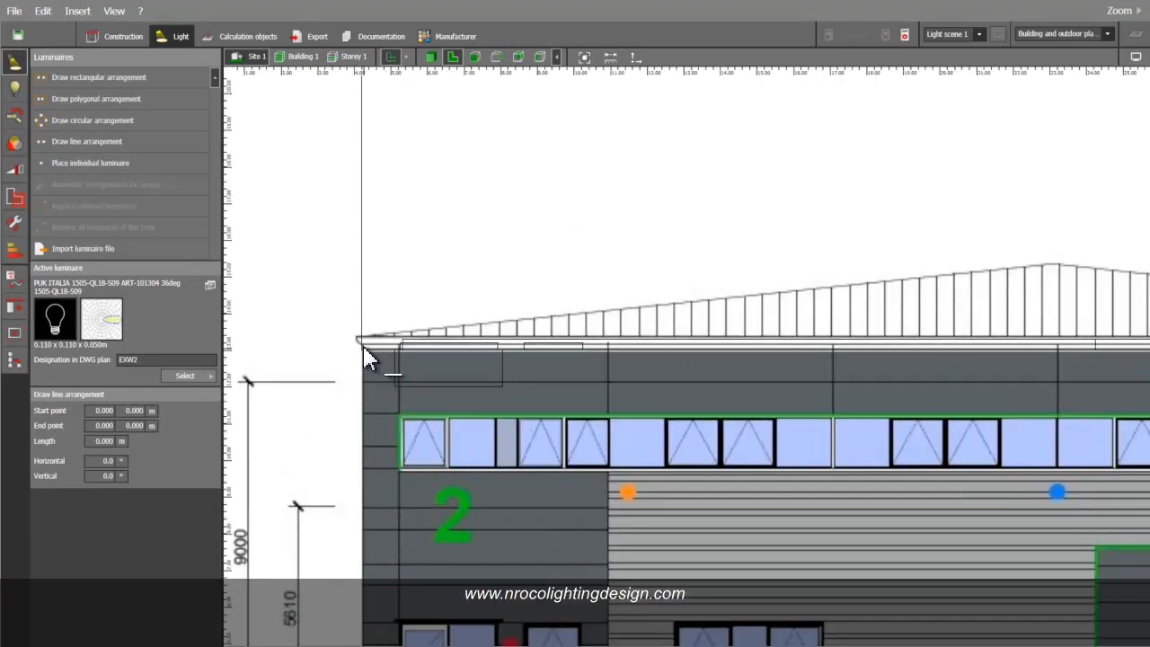
scroll(364, 350, "up", 3)
left_click(364, 350)
scroll(363, 350, "down", 1)
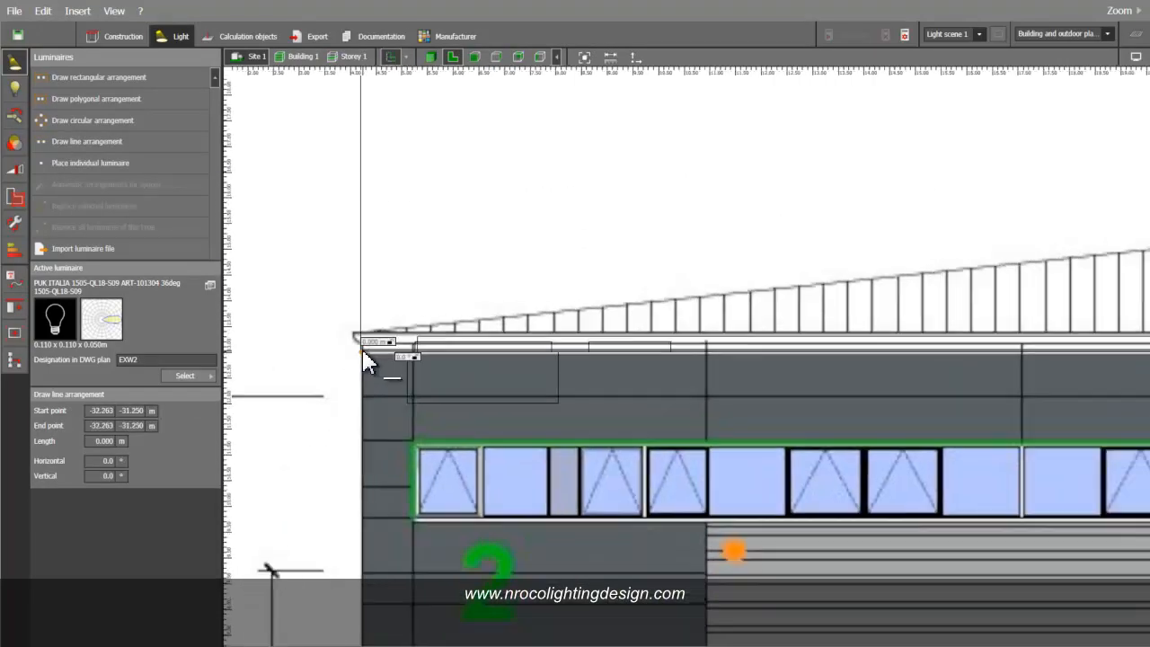
scroll(368, 359, "down", 1)
key("Escape")
Draw a luminaire line arrangement about 56.75 m long from unit 2's first orange marker to the orange marker at unit 1's far corner
mouse_move(464, 415)
middle_mouse_down()
mouse_move(431, 282)
mouse_move(393, 284)
middle_mouse_up()
left_click(68, 141)
left_click(565, 372)
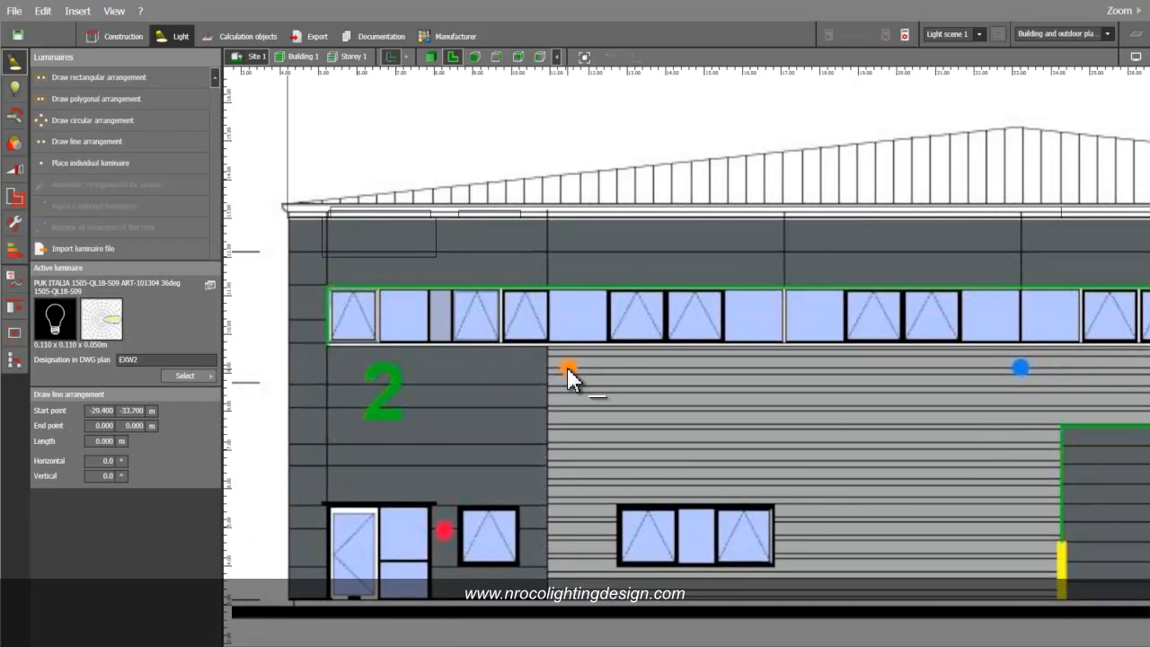
scroll(567, 374, "down", 2)
middle_click_drag(698, 403, 485, 382)
scroll(629, 386, "down", 1)
middle_click_drag(796, 403, 631, 357)
scroll(437, 377, "down", 1)
scroll(534, 362, "down", 2)
scroll(583, 328, "up", 3)
scroll(596, 315, "down", 3)
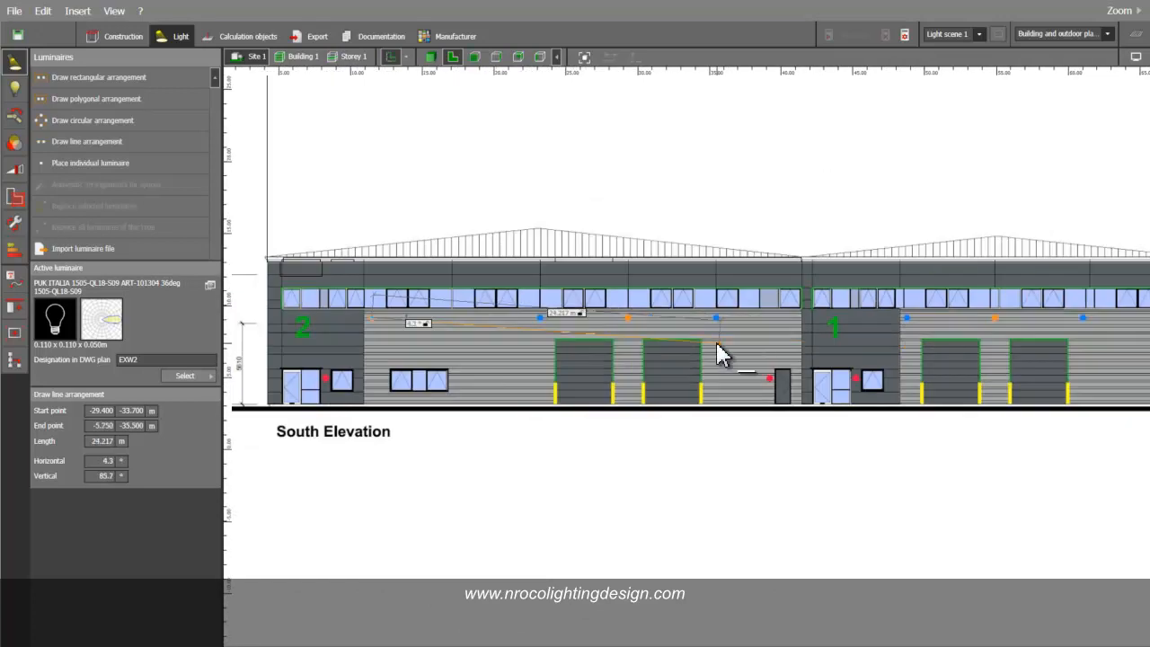
middle_click_drag(948, 346, 756, 349)
scroll(975, 326, "up", 4)
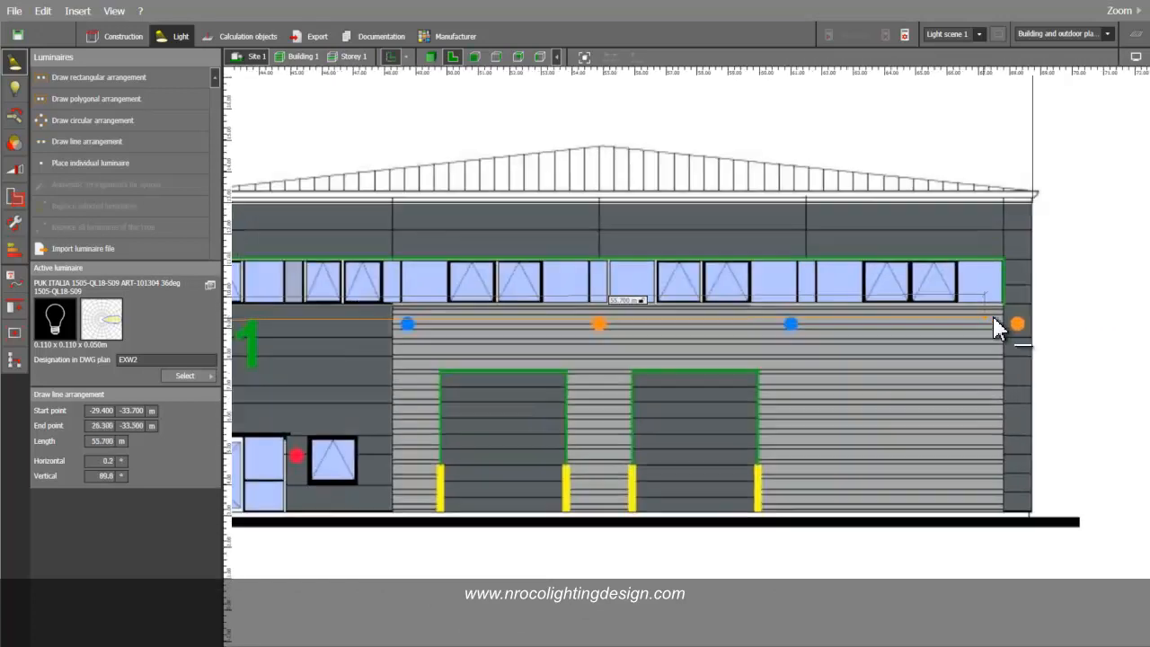
left_click(1022, 324)
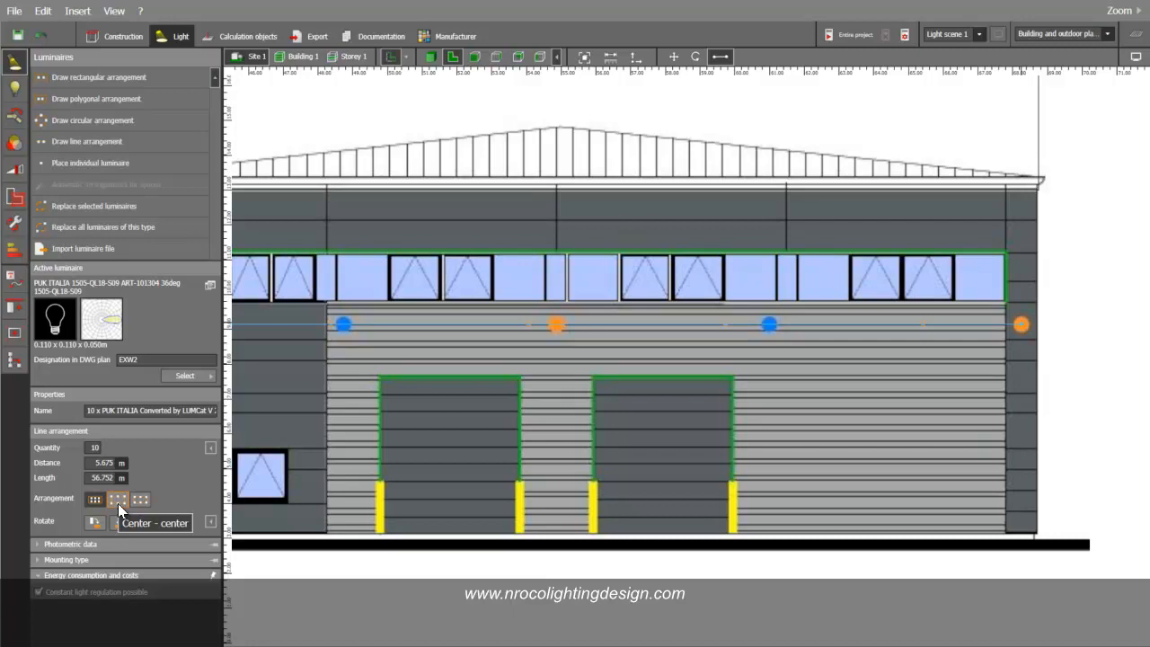
Set the line arrangement's spacing mode to Center - center and display the luminaires' light distributions
left_click(118, 501)
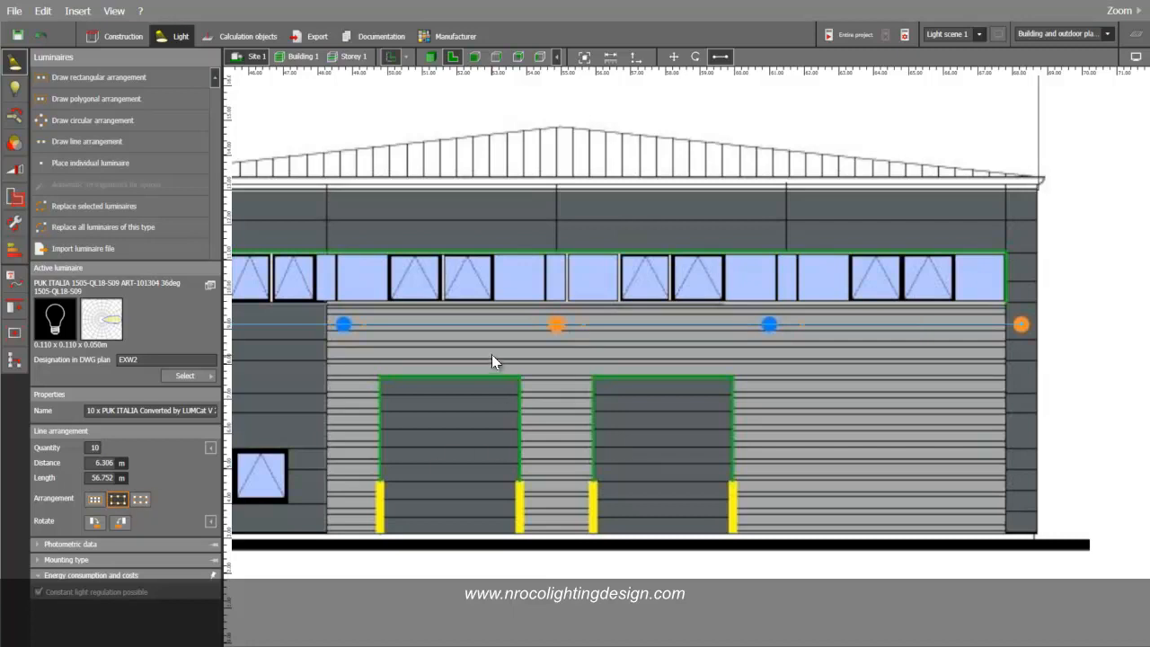
left_click(1134, 56)
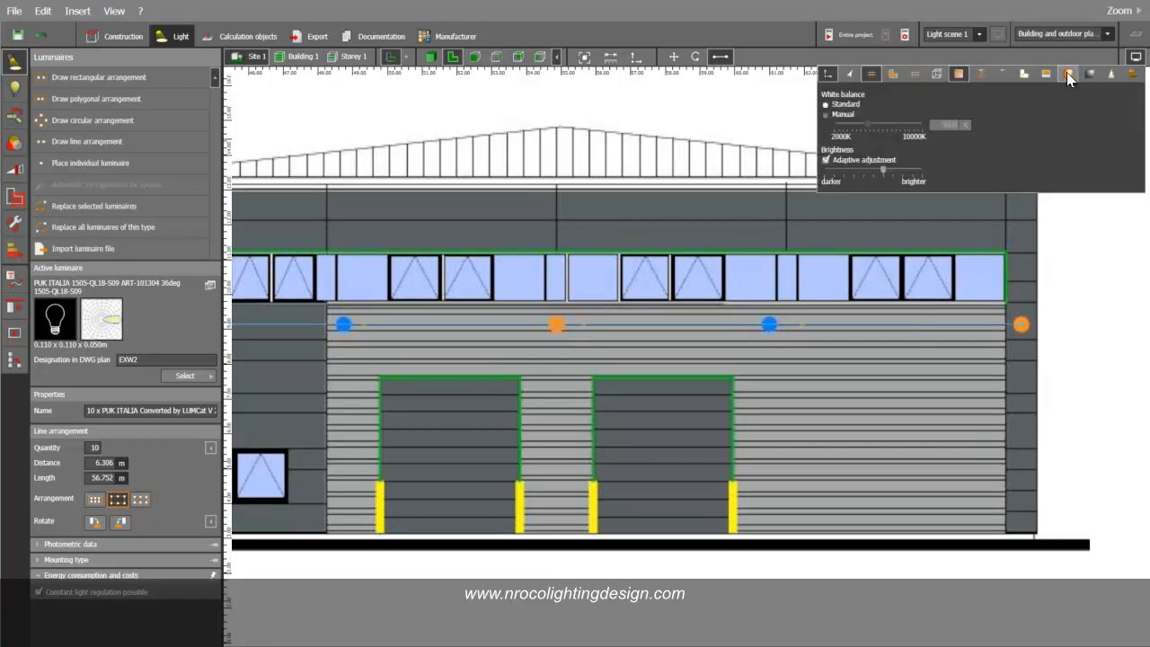
left_click(981, 75)
scroll(987, 373, "up", 5)
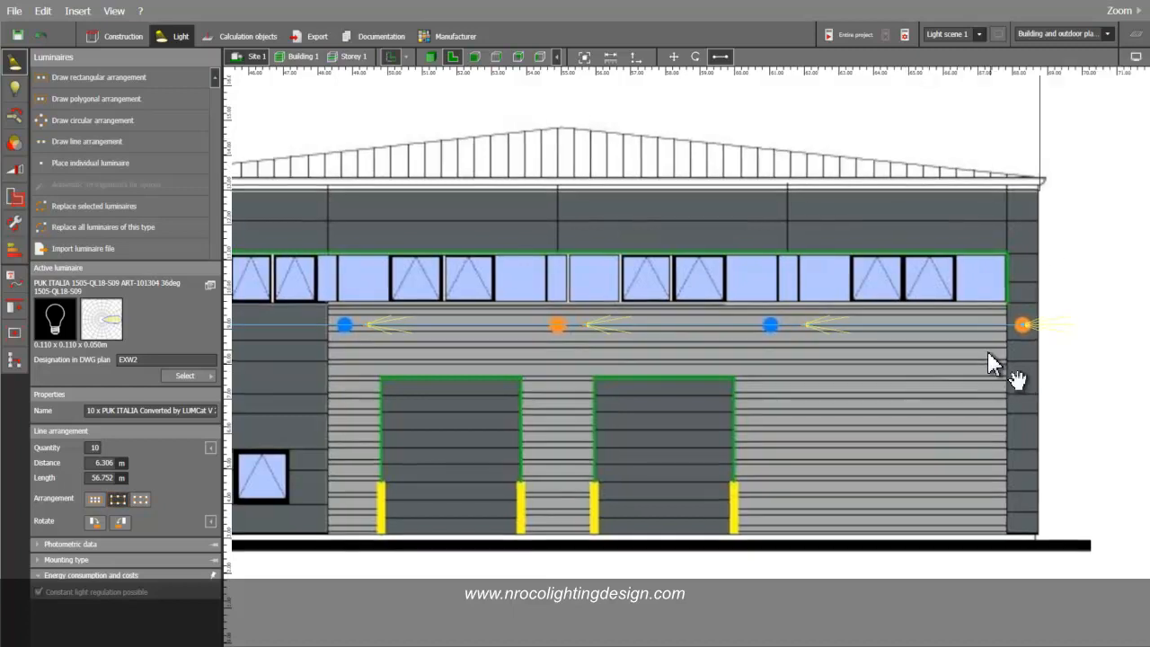
scroll(975, 369, "up", 2)
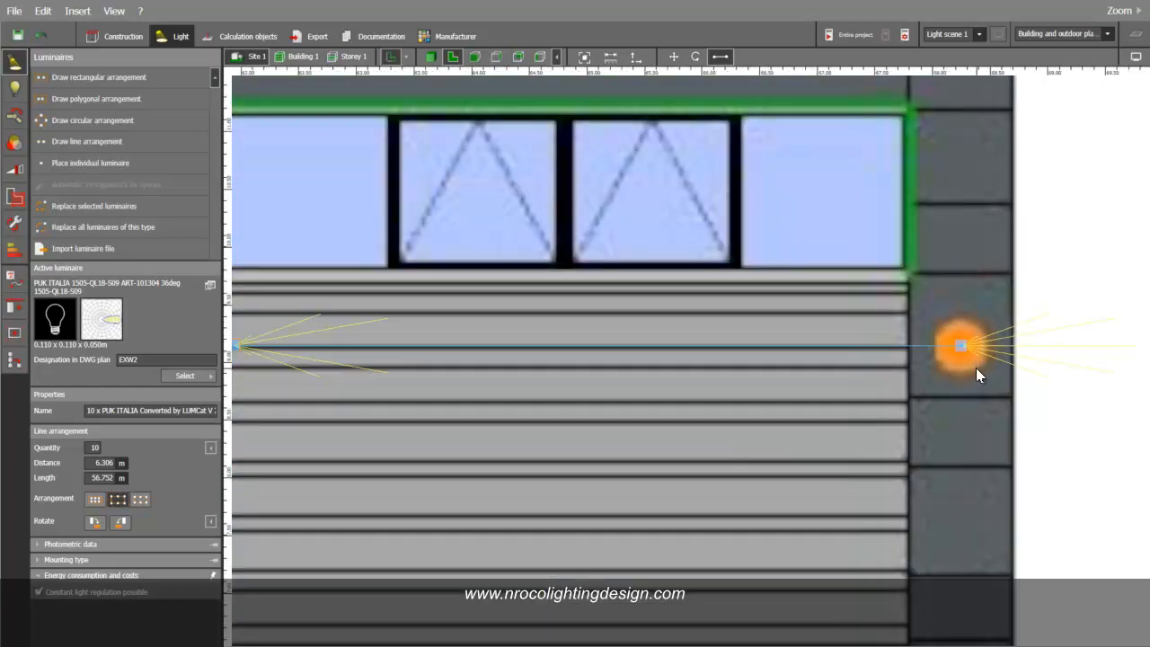
Rotate the luminaires in the line so their beams point towards the base of the South Elevation drawing
left_click(123, 521)
left_click(125, 522)
left_click(125, 523)
Set the line arrangement's quantity to 4 and compare the luminaire positions with the orange markers
left_click(94, 449)
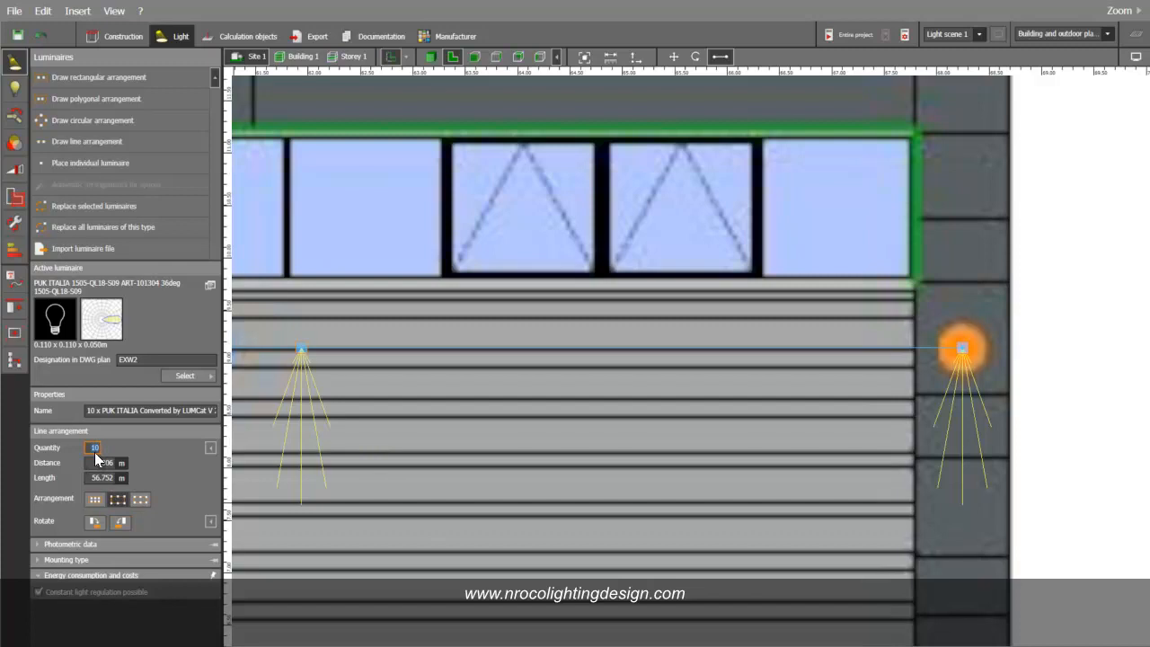
type("4")
key("Return")
scroll(506, 464, "down", 3)
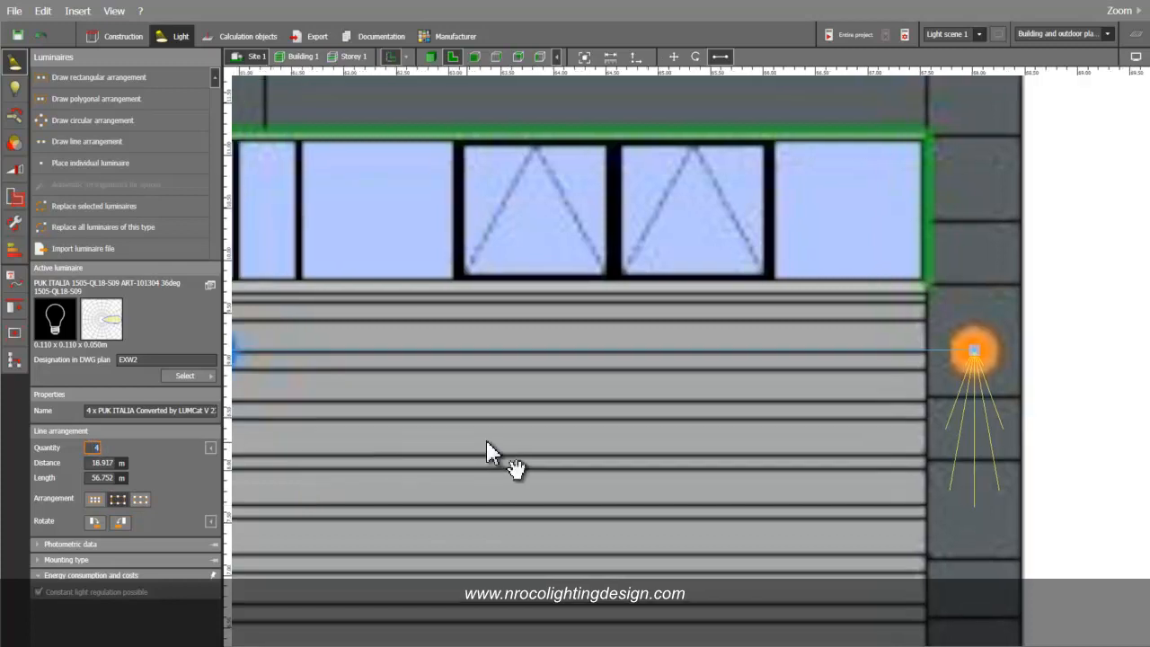
scroll(644, 439, "down", 2)
middle_click_drag(531, 440, 805, 389)
scroll(488, 357, "up", 1)
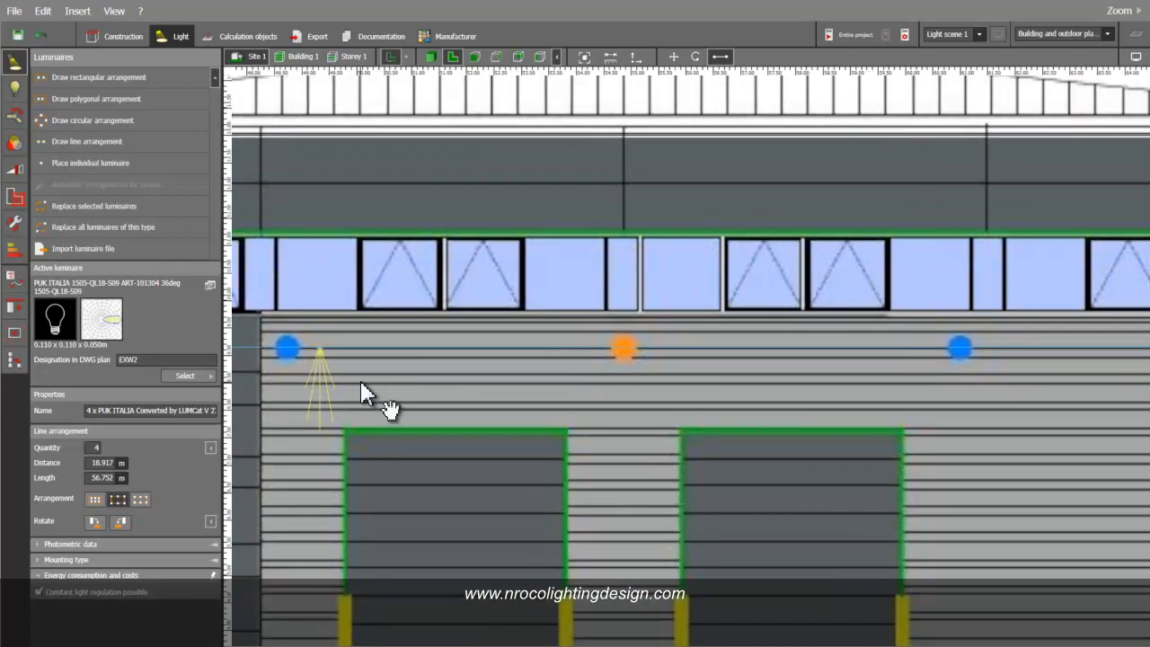
Move the line's luminaire beside unit 1's first blue marker horizontally onto the orange marker above unit 1's loading doors
middle_click_drag(362, 383, 650, 348)
scroll(921, 323, "up", 1)
left_click_drag(545, 284, 617, 371)
left_click(575, 323)
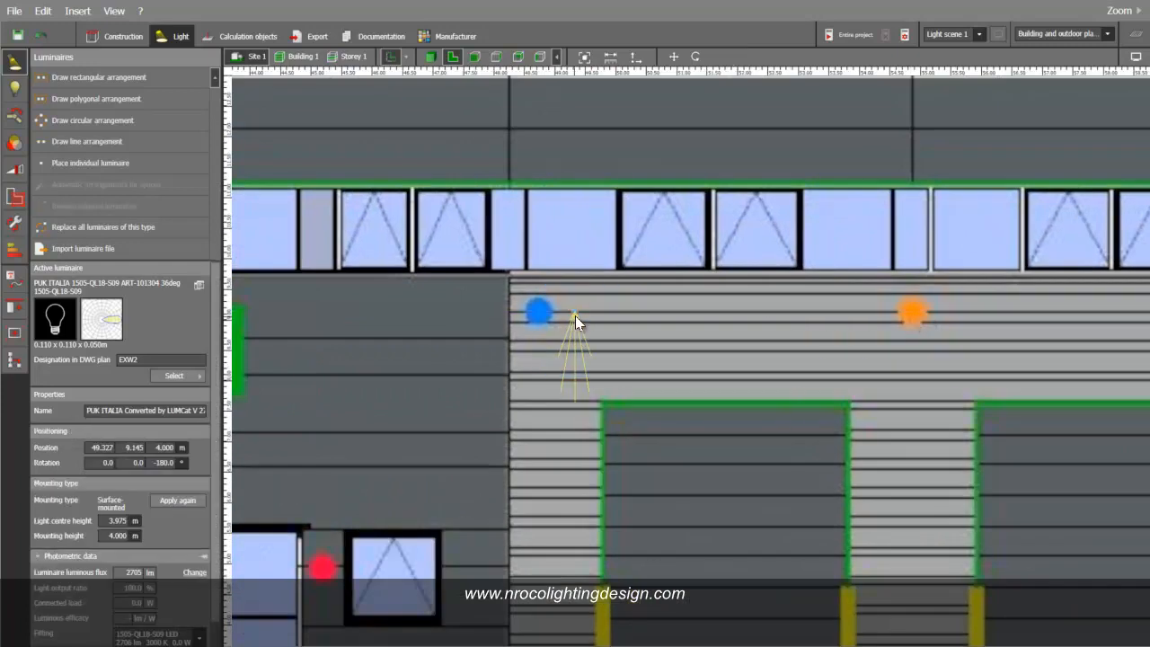
right_click(574, 314)
left_click(600, 323)
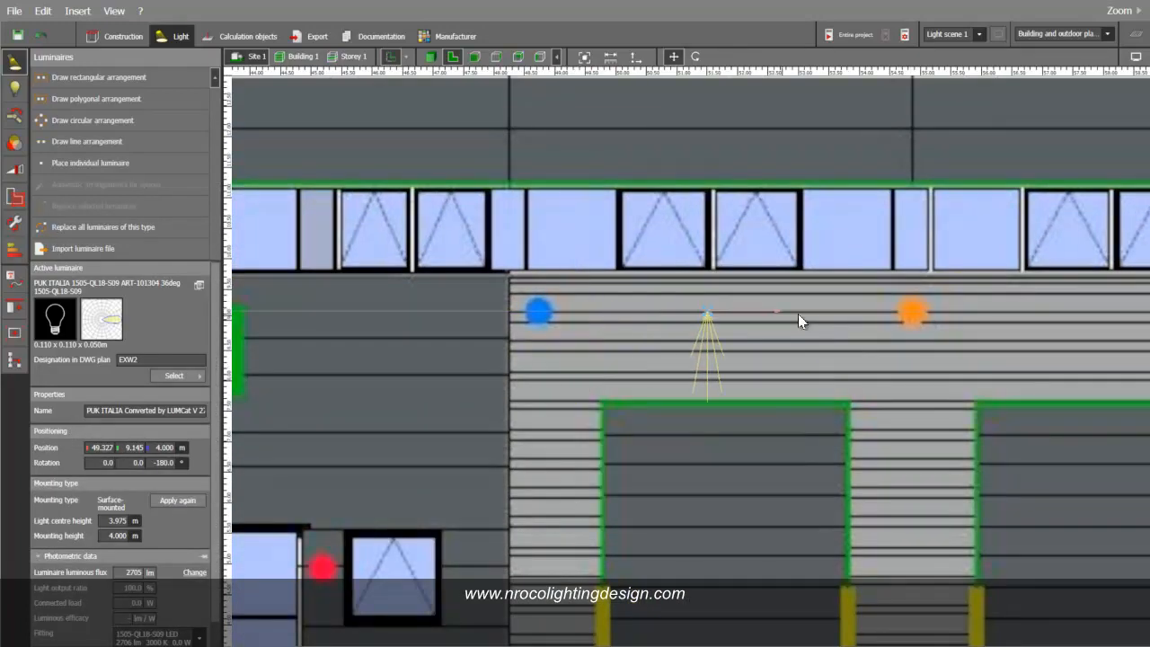
left_click(985, 312)
Compare the line's other luminaires with the orange markers along the South Elevation, from unit 2 to unit 1's far corner
scroll(849, 373, "down", 1)
middle_click_drag(696, 341, 1083, 346)
middle_click_drag(521, 347, 775, 344)
middle_click_drag(371, 329, 588, 325)
left_click_drag(594, 300, 664, 350)
scroll(639, 346, "down", 2)
middle_click_drag(640, 377, 850, 382)
middle_click_drag(762, 391, 493, 398)
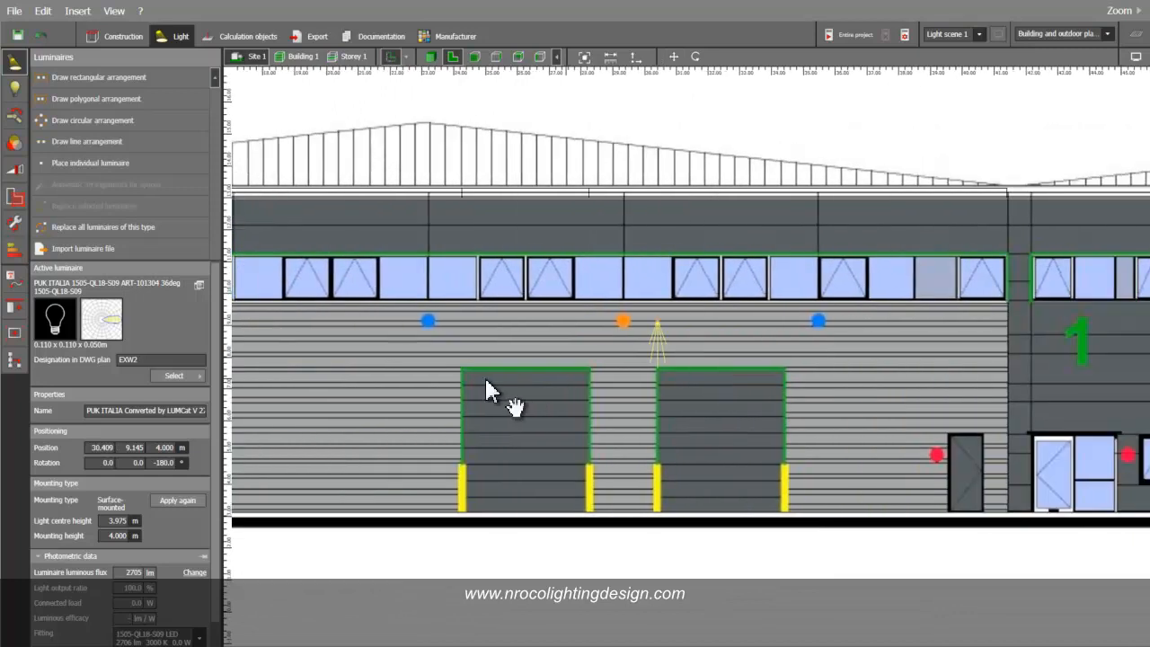
scroll(480, 378, "down", 1)
middle_click_drag(945, 362, 475, 328)
left_click(986, 308)
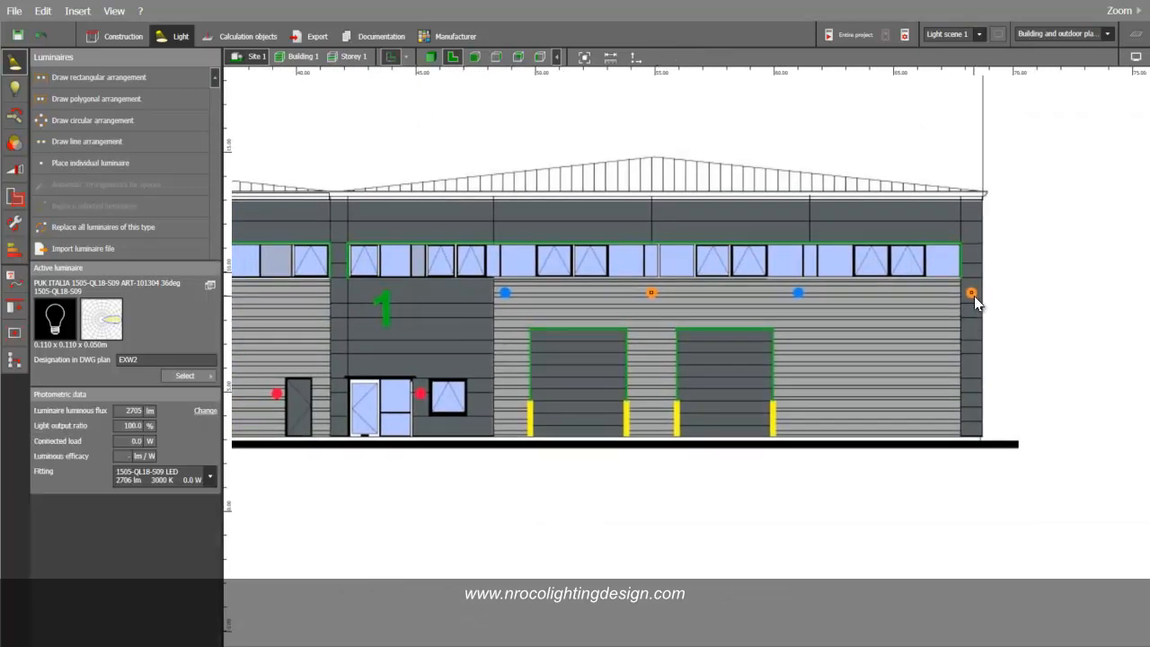
middle_click_drag(564, 386, 841, 390)
middle_click_drag(372, 390, 739, 387)
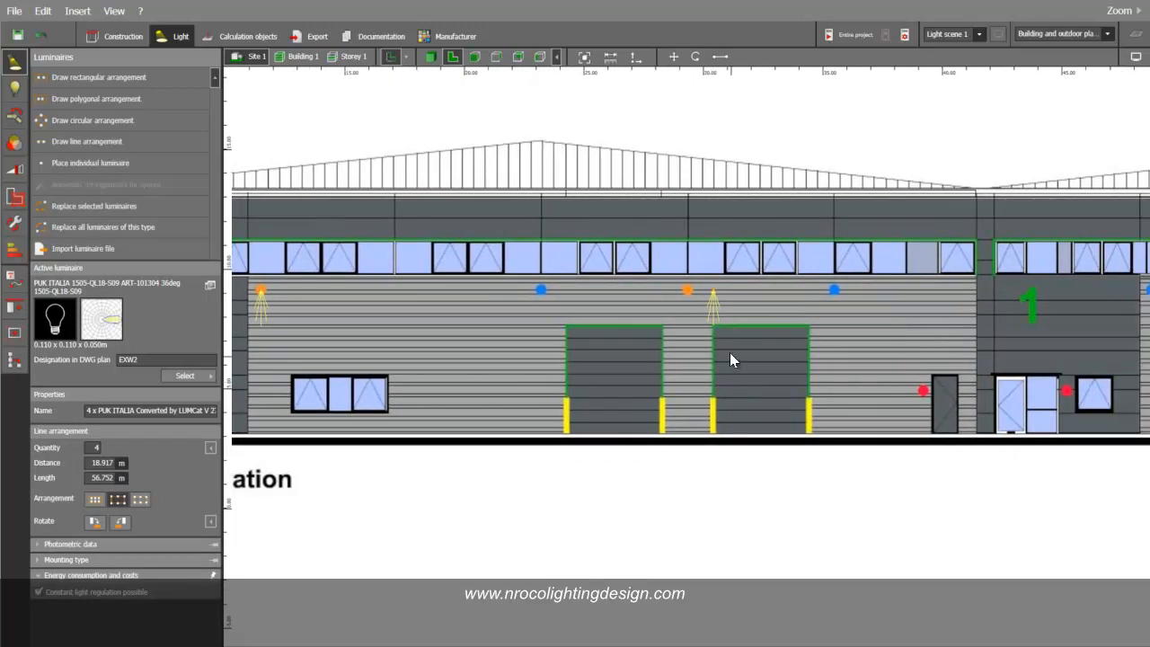
Move the luminaire above unit 2's loading doors horizontally onto the nearby orange marker, at about 29.3 m in X
scroll(737, 324, "up", 2)
scroll(719, 305, "up", 3)
left_click(702, 256)
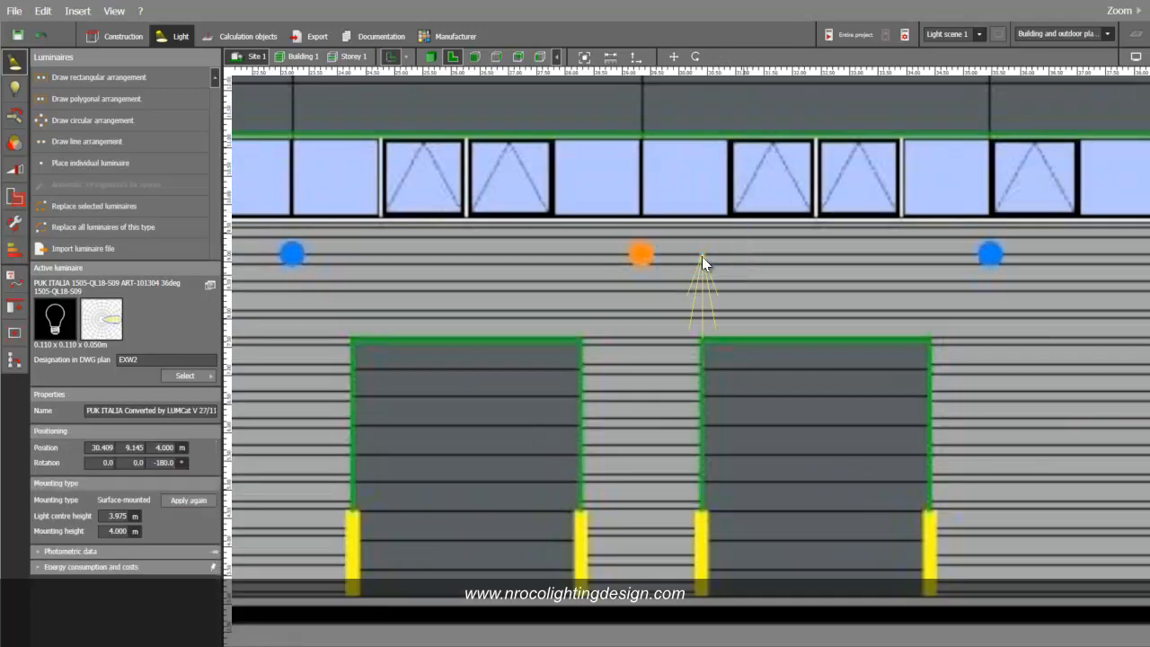
right_click(702, 257)
left_click(745, 264)
left_click_drag(760, 254, 699, 255)
Examine the luminaires against the facade in the 3D, front and side views, and look up the E2 mounting height in the elevation drawing
left_click(431, 56)
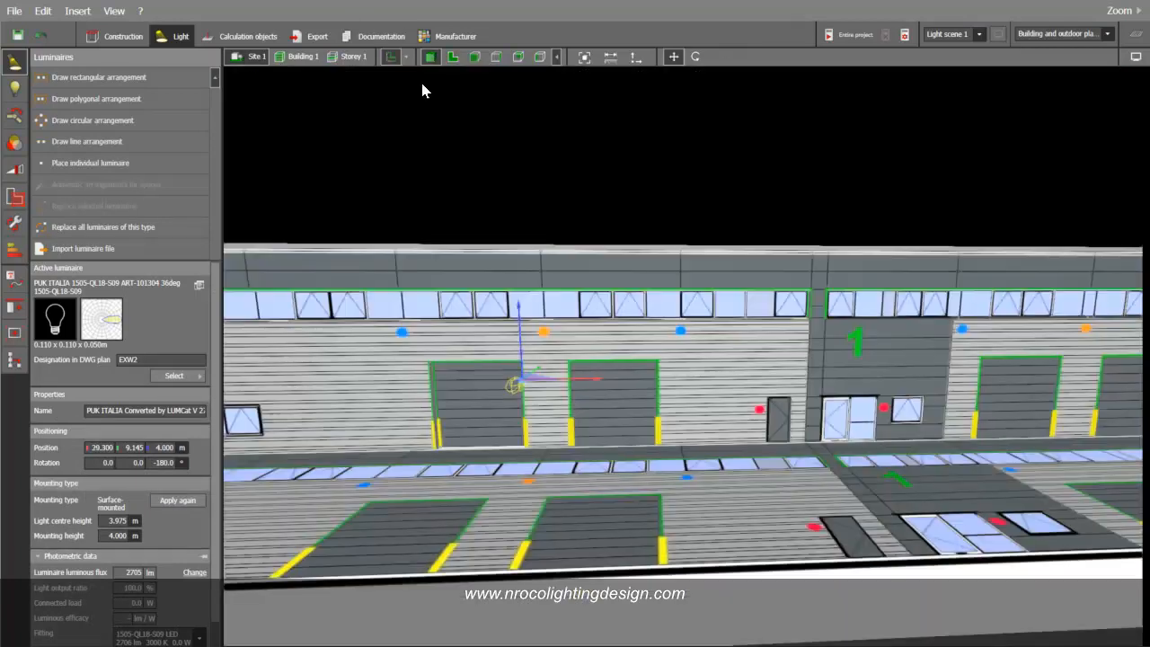
left_click_drag(494, 177, 566, 232)
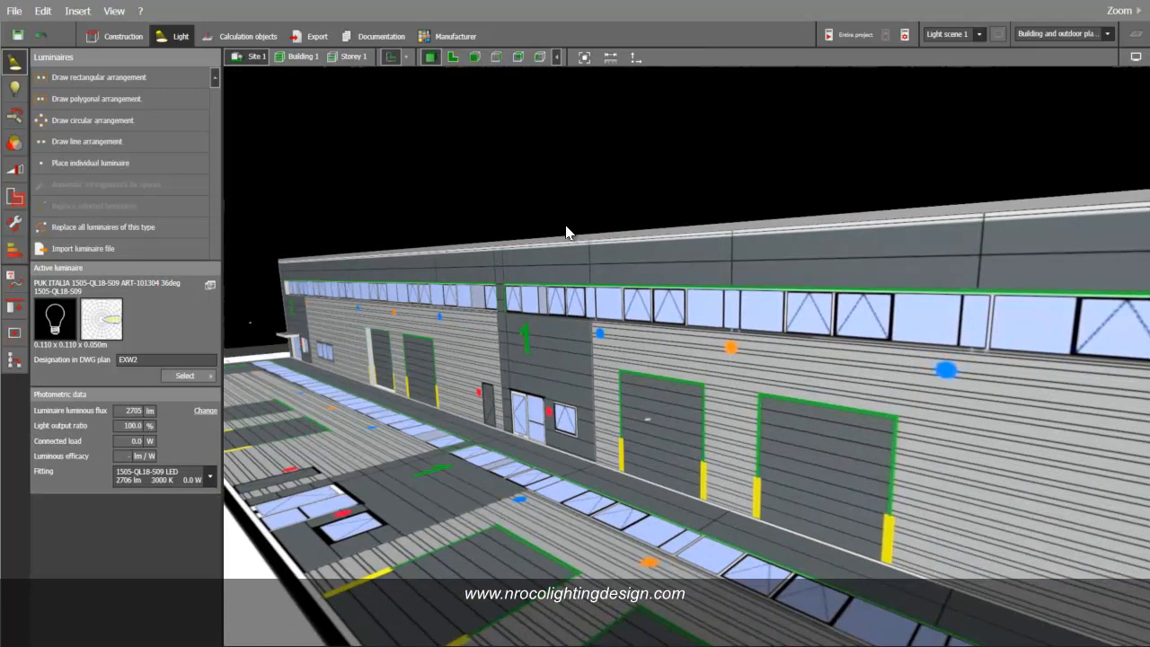
left_click(475, 58)
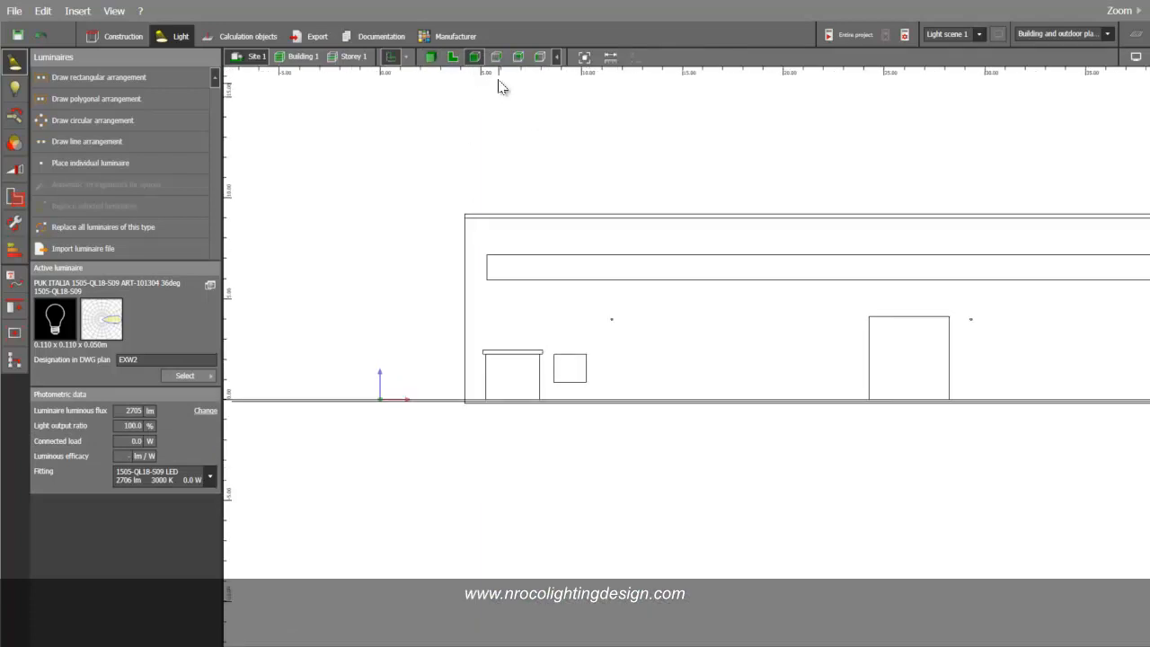
left_click(496, 57)
scroll(527, 216, "down", 2)
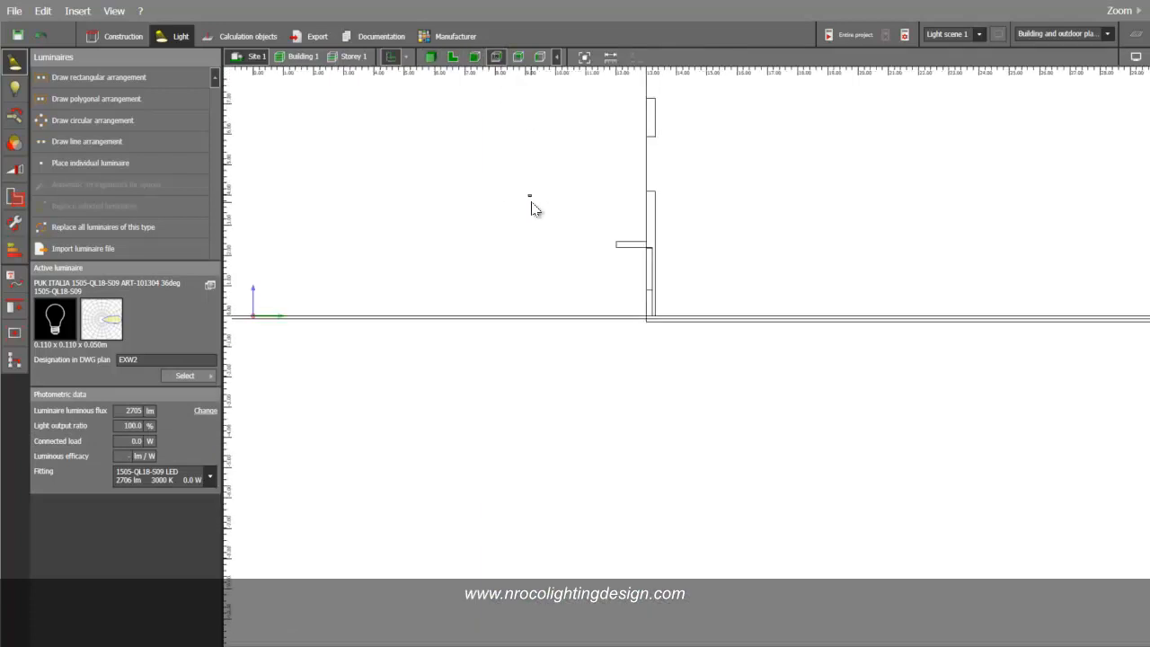
scroll(533, 207, "up", 1)
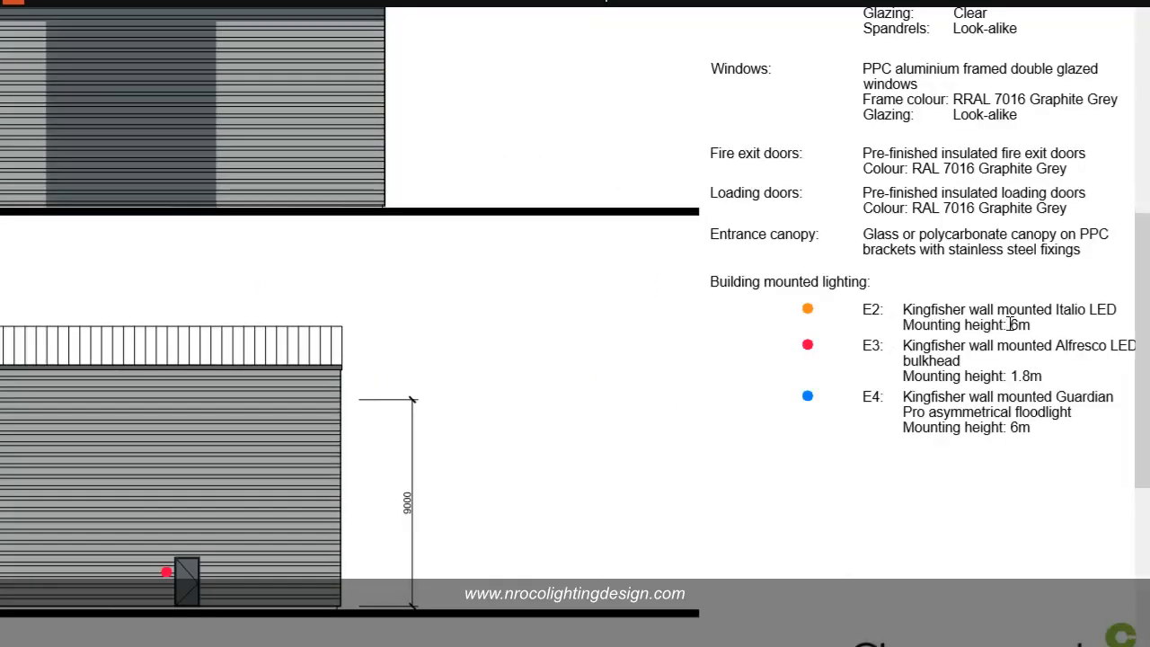
left_click_drag(1002, 318, 1030, 325)
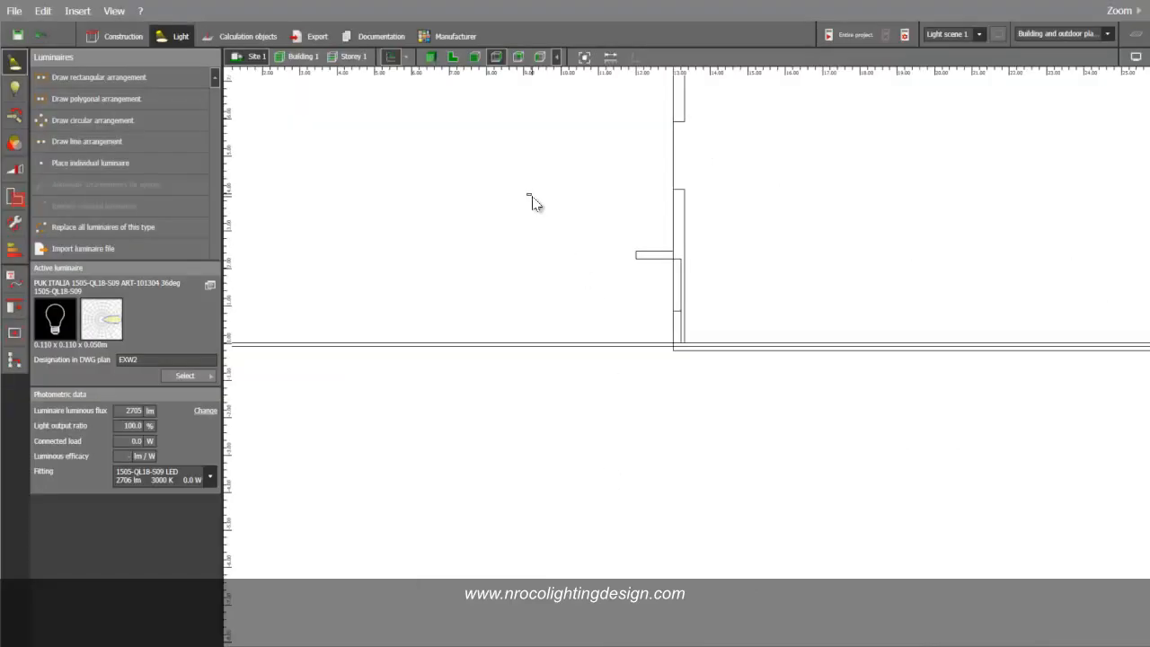
Set the light centre height of the four-luminaire line arrangement to 6 m
left_click(532, 203)
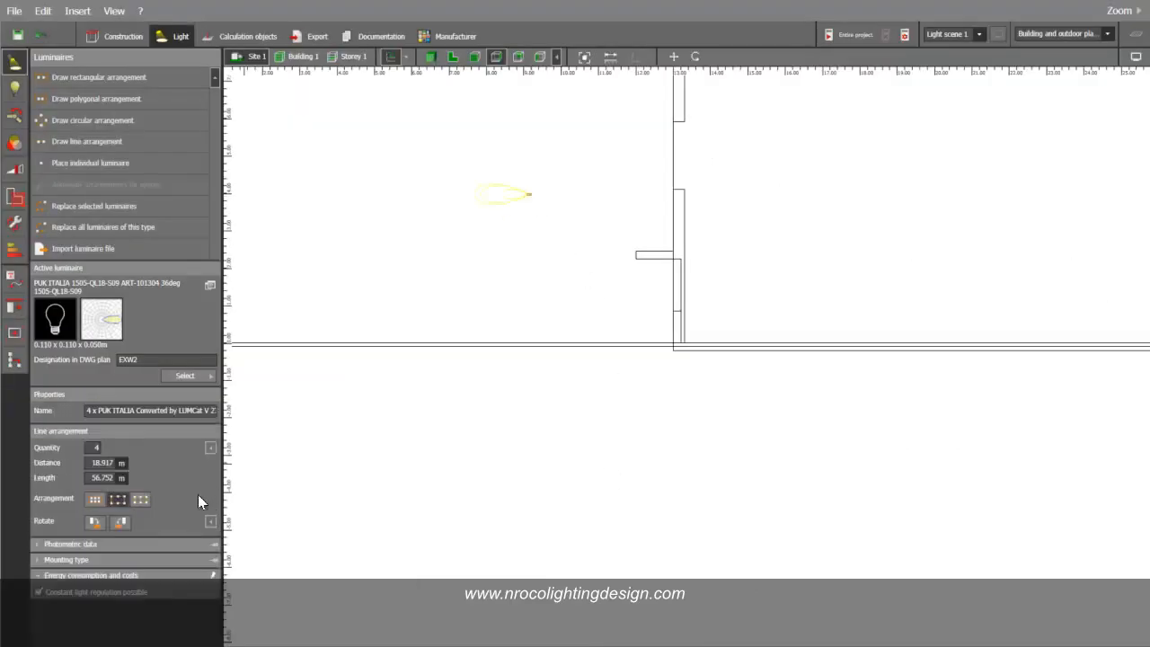
left_click(56, 560)
left_click(110, 596)
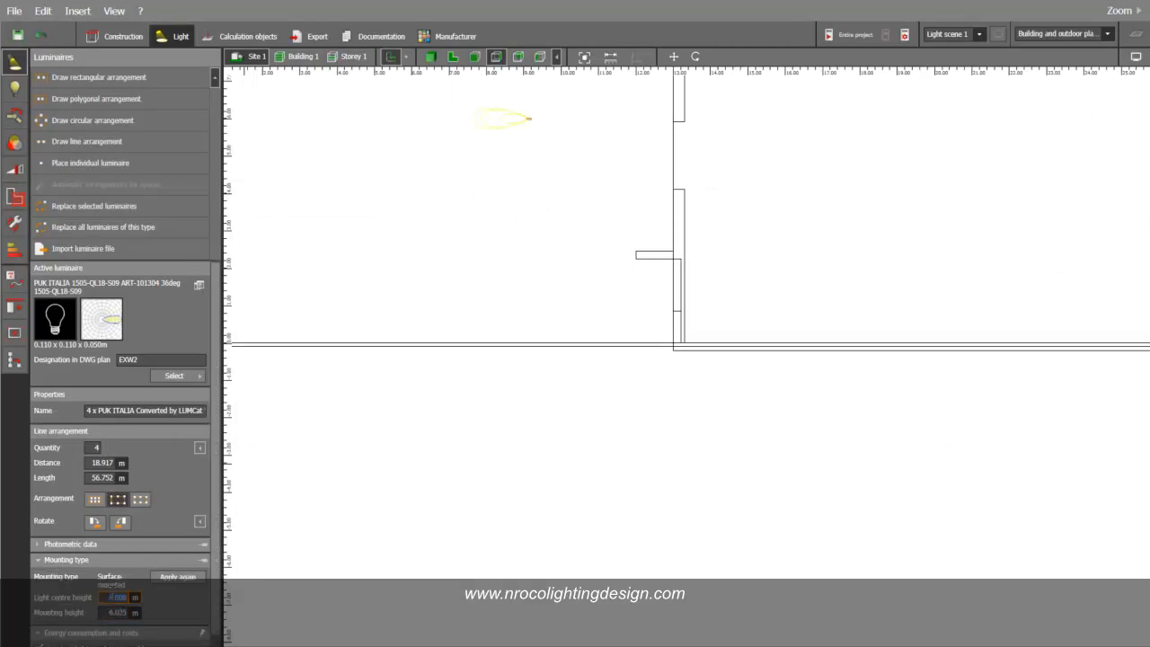
Move the luminaire line arrangement horizontally in the side view until it sits against the building's front wall
scroll(617, 243, "up", 1)
scroll(575, 256, "up", 2)
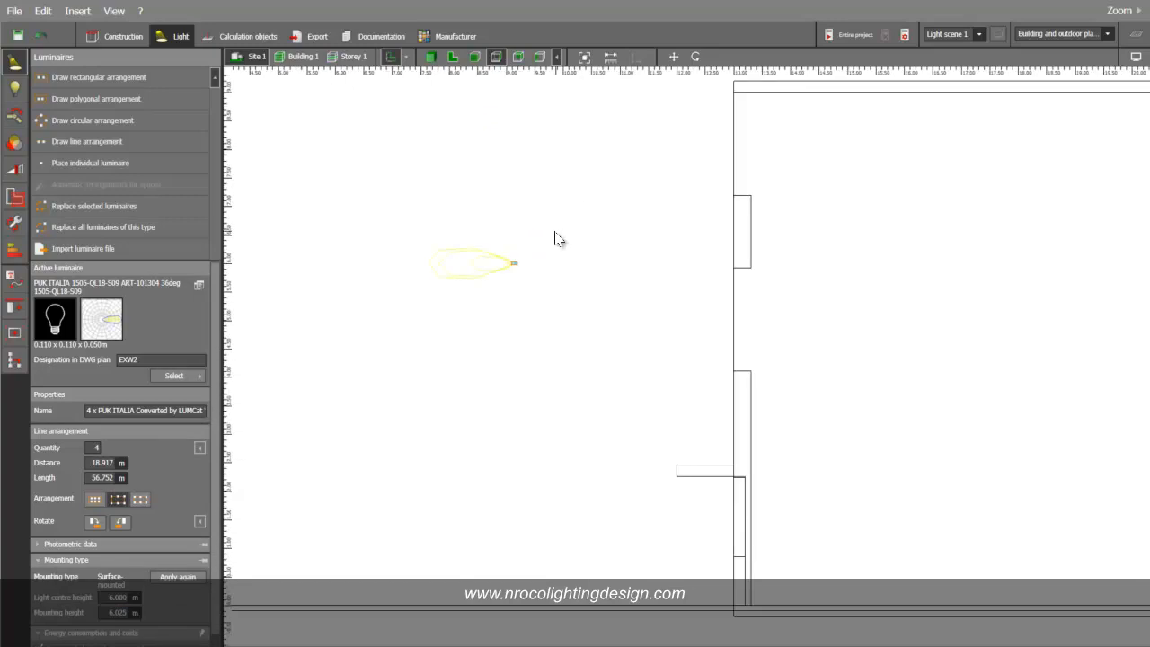
right_click(515, 264)
left_click(530, 275)
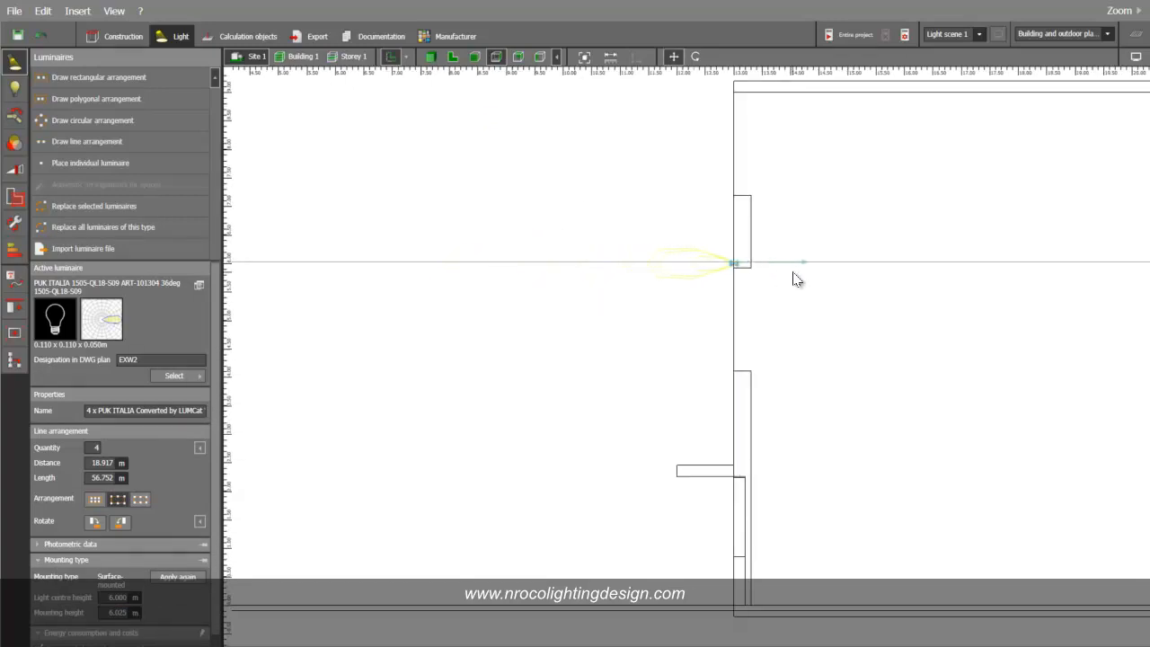
left_click(757, 263)
Lower the luminaire line to the level of the facade's orange markers in 3D and set its light centre height to 5.5 m
left_click(430, 57)
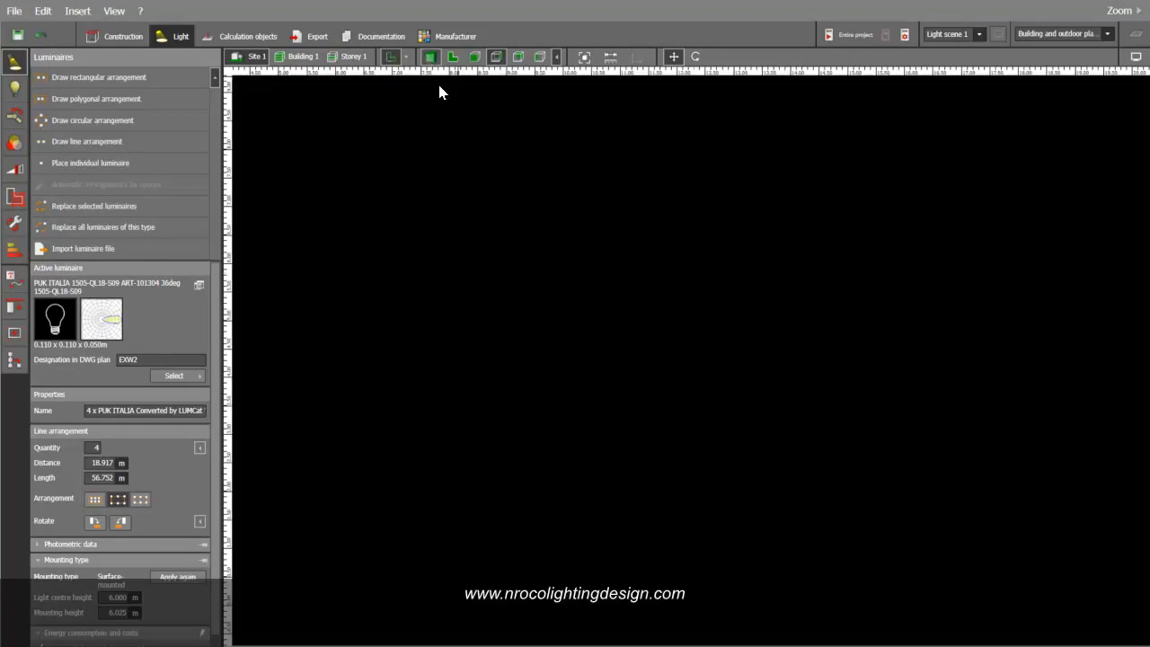
right_click_drag(578, 138, 588, 144)
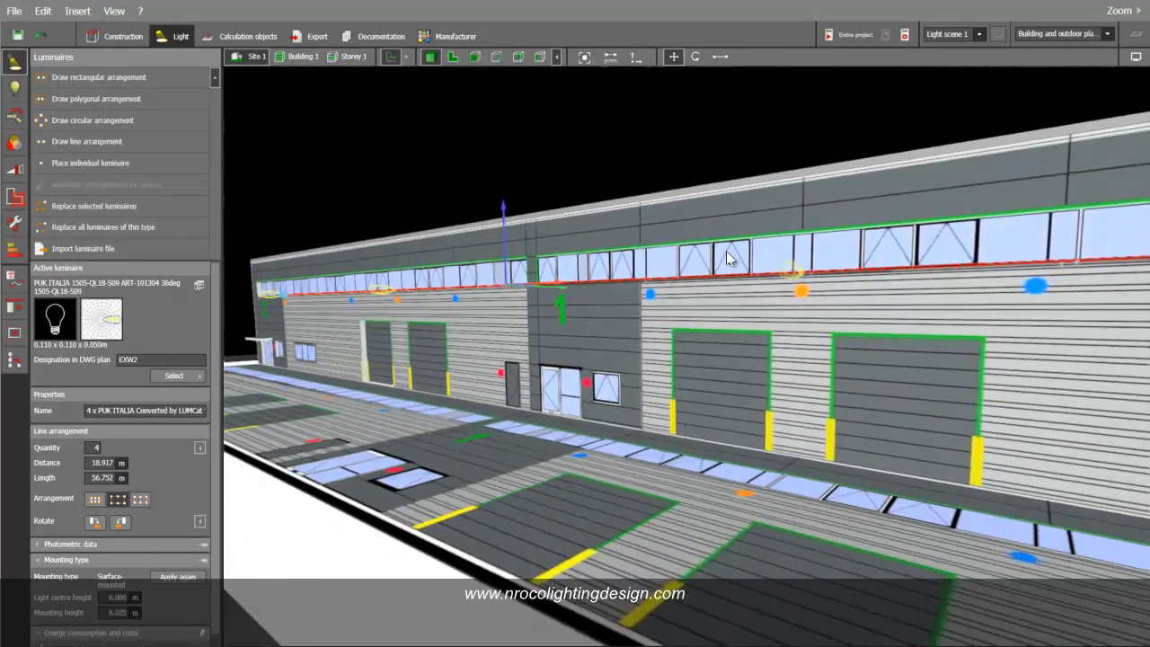
scroll(725, 251, "up", 3)
mouse_move(726, 252)
middle_mouse_down()
mouse_move(711, 252)
mouse_move(717, 260)
middle_mouse_up()
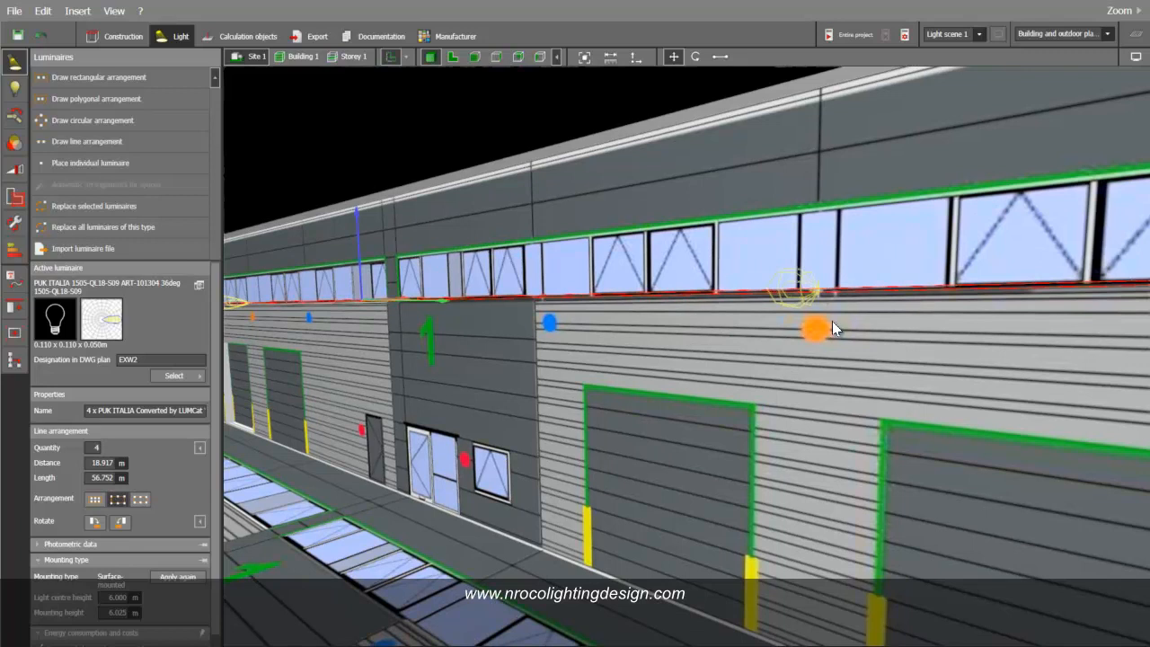
right_click_drag(794, 332, 565, 377)
scroll(1005, 238, "up", 5)
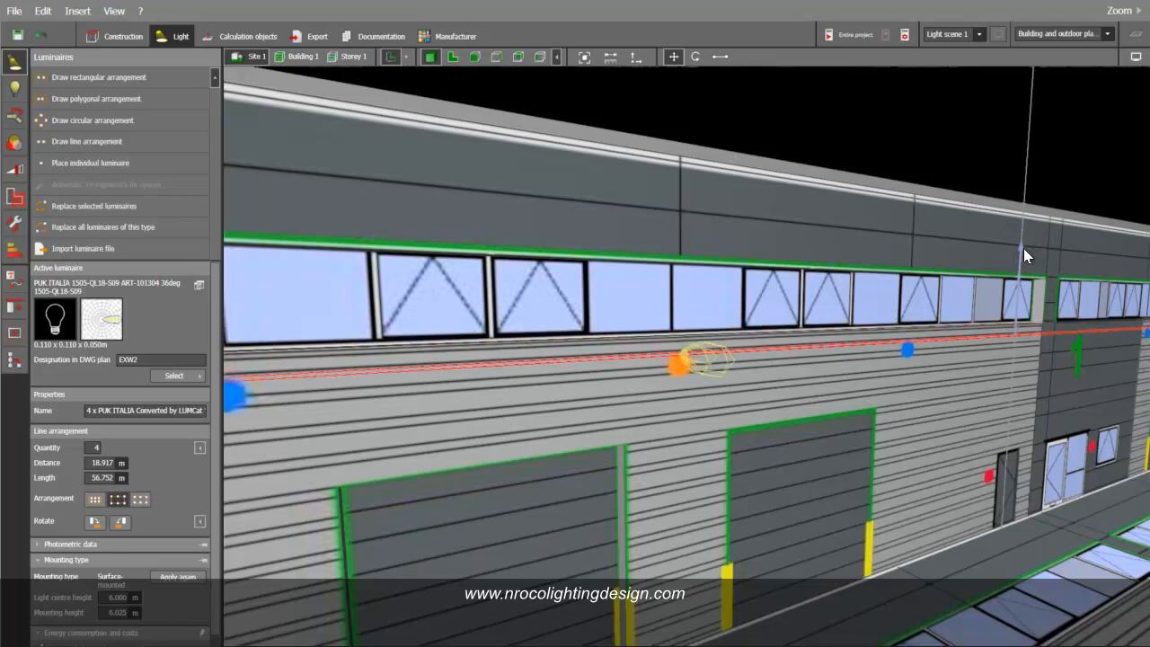
left_click(1023, 254)
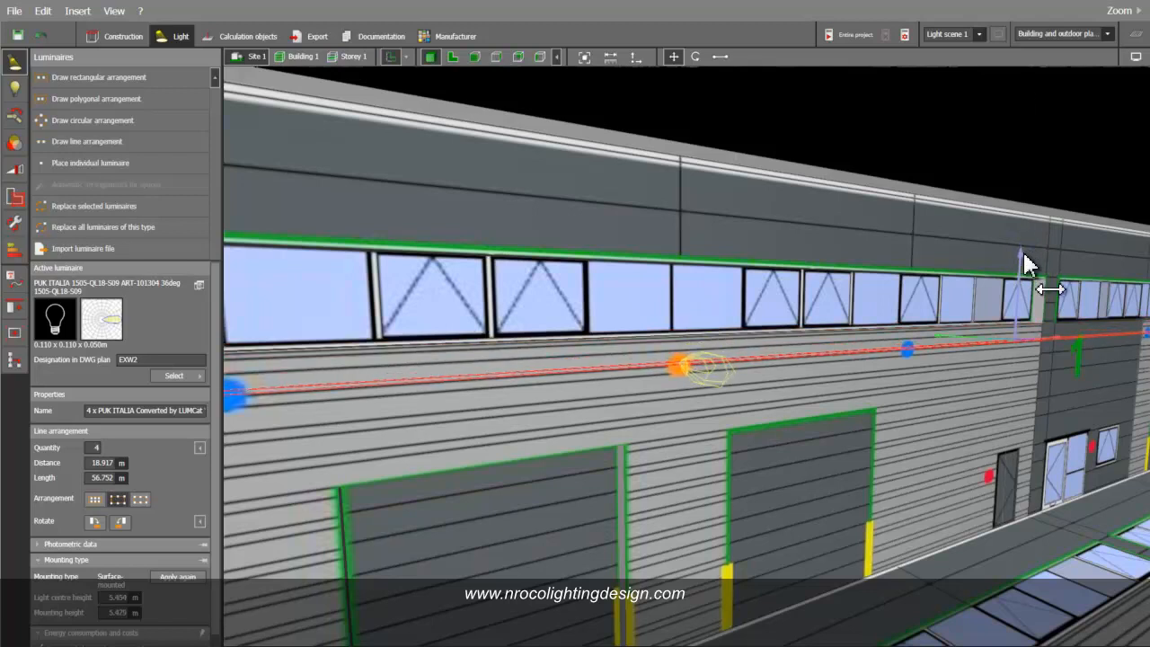
middle_click_drag(872, 177, 812, 173)
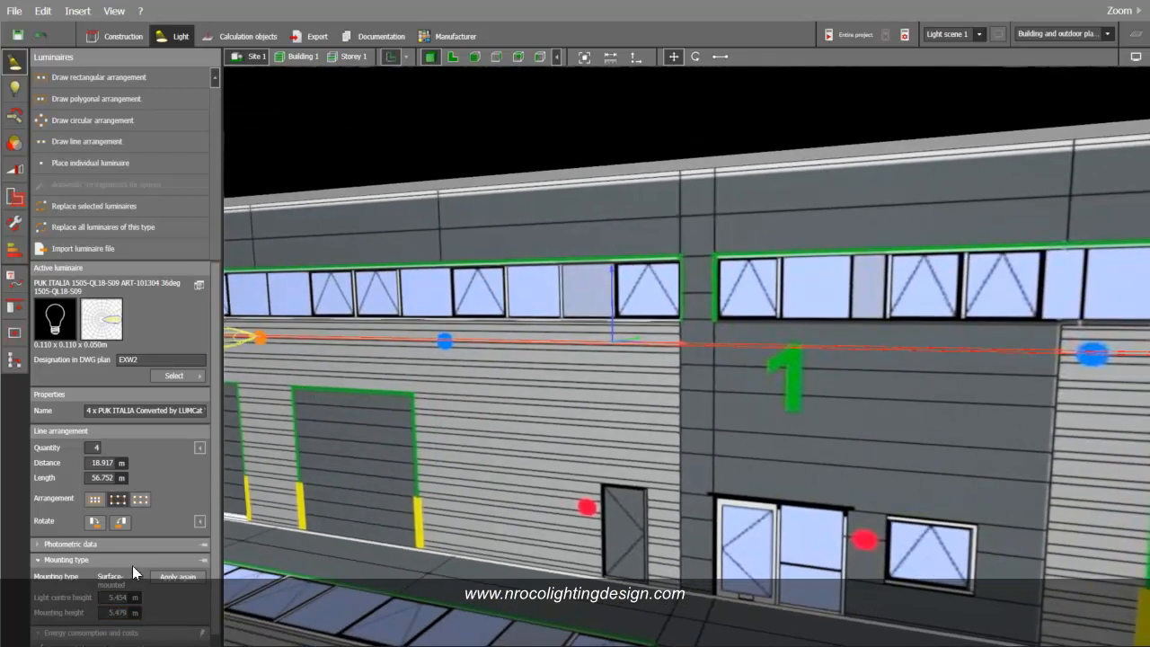
key("Return")
Examine how the luminaires align with the orange markers on the front facade and check the view's display options
left_click(396, 158)
scroll(396, 158, "down", 2)
right_click_drag(673, 283, 643, 296)
left_click(773, 270)
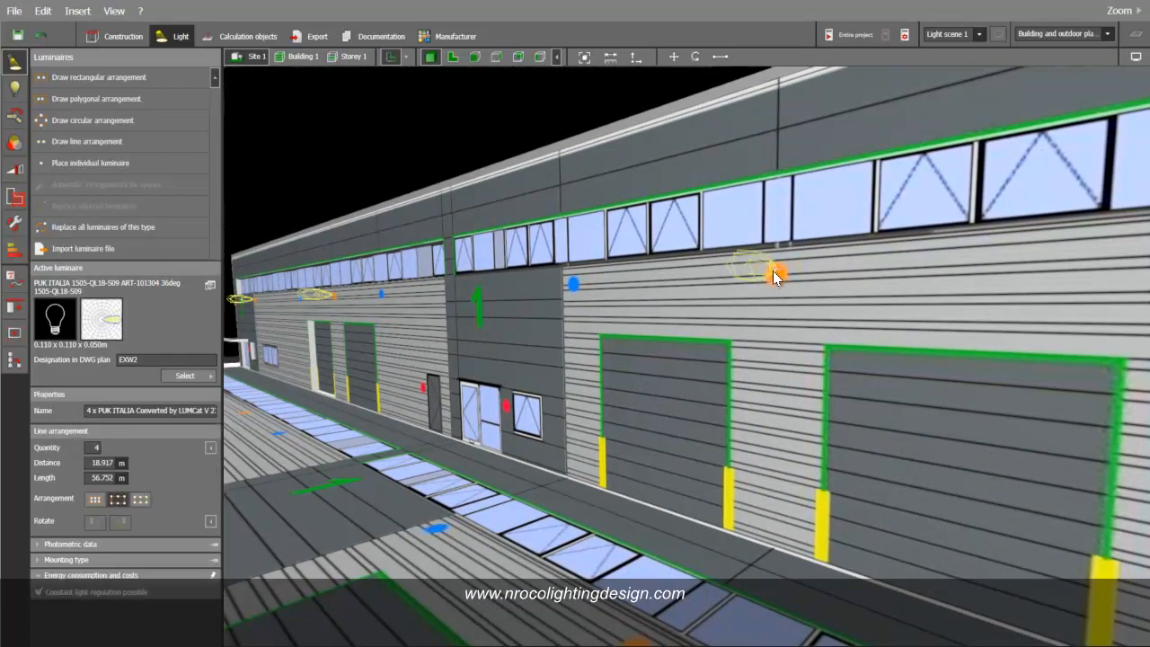
scroll(764, 288, "up", 4)
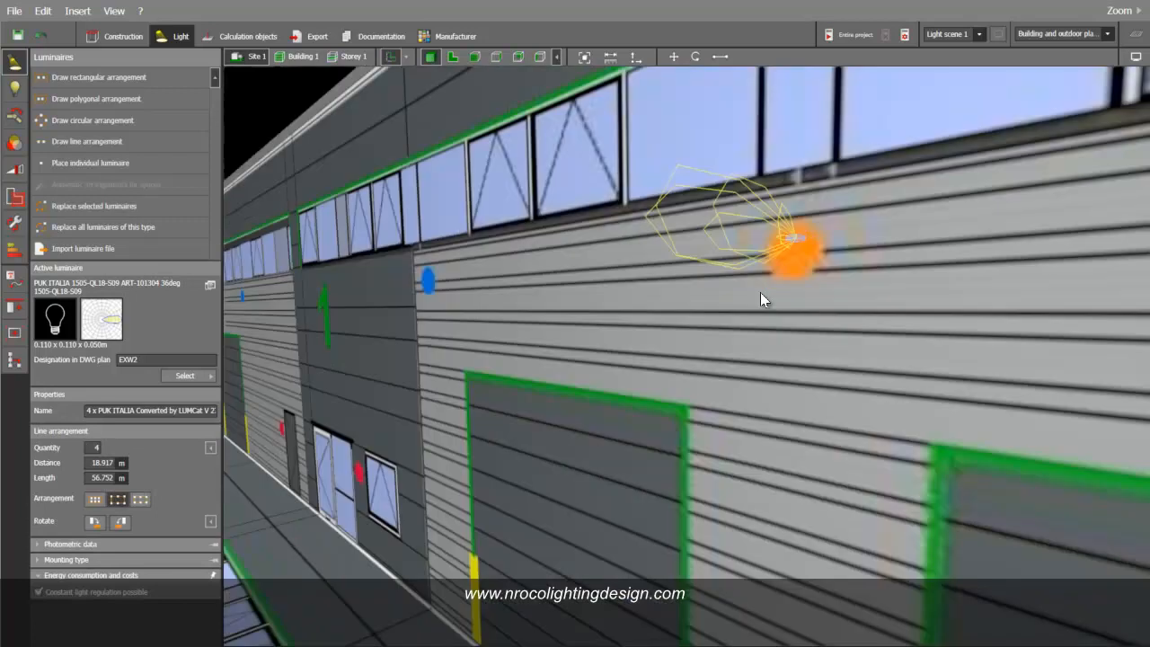
left_click(1135, 56)
left_click(1067, 74)
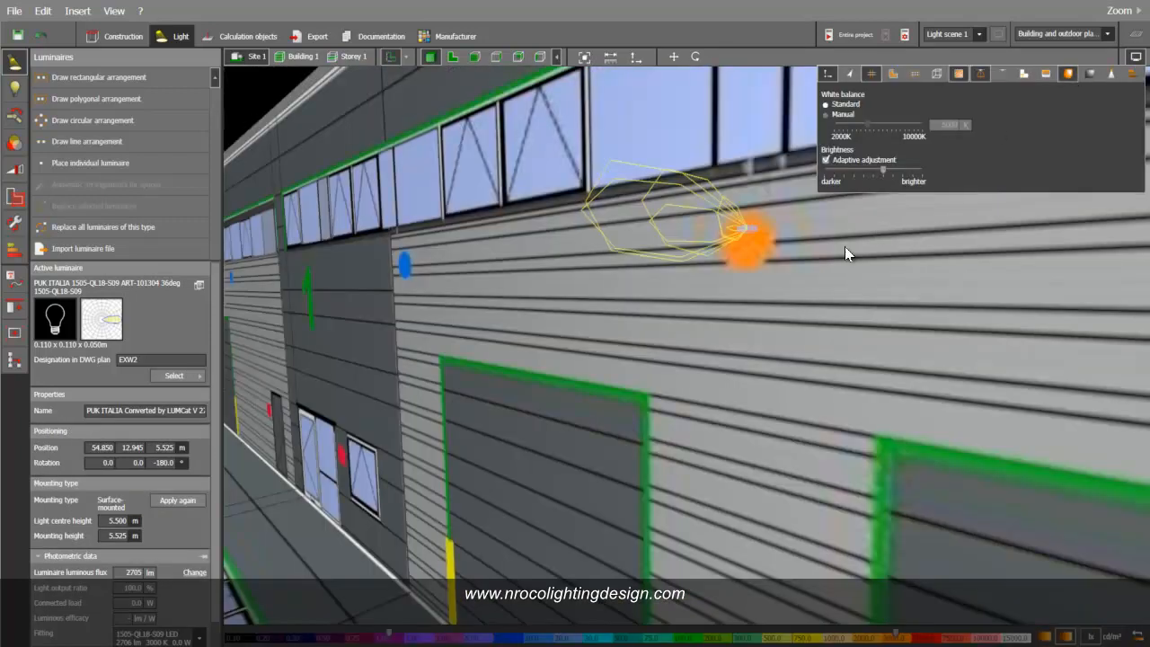
left_click(1108, 76)
middle_click_drag(509, 198, 643, 356)
scroll(551, 233, "down", 3)
right_click_drag(643, 357, 639, 351)
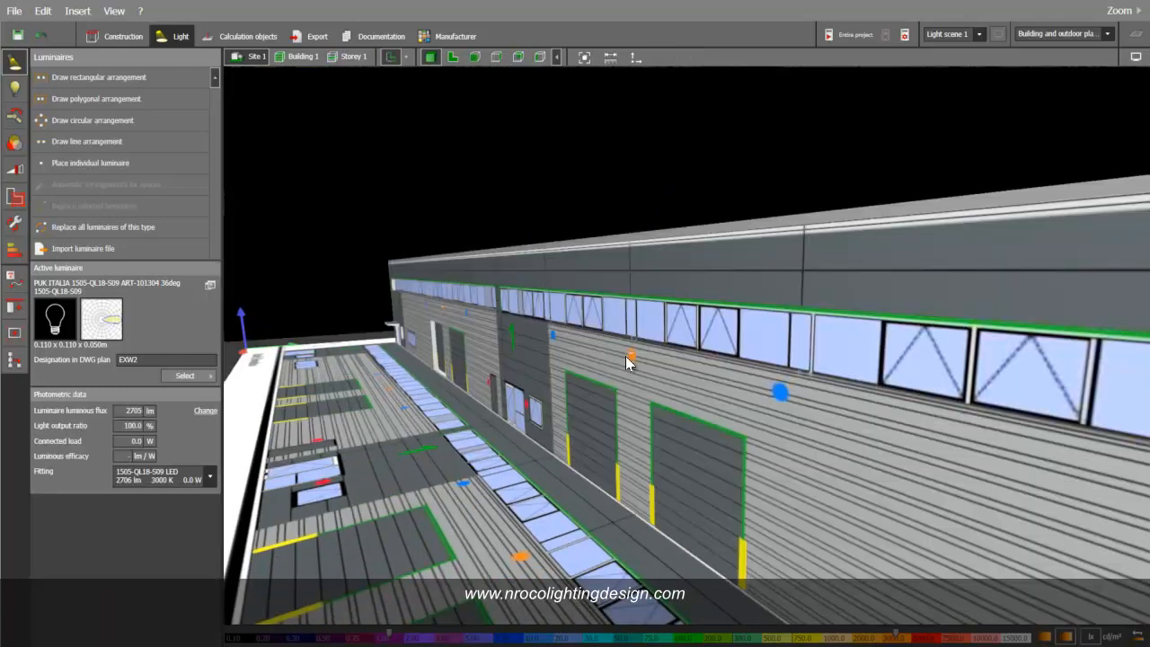
Replace all luminaires of the PUK ITALIA type with the Thorn CQ 12L70-740 NR BPS CL1 M42 GY-S luminaire
left_click(430, 307)
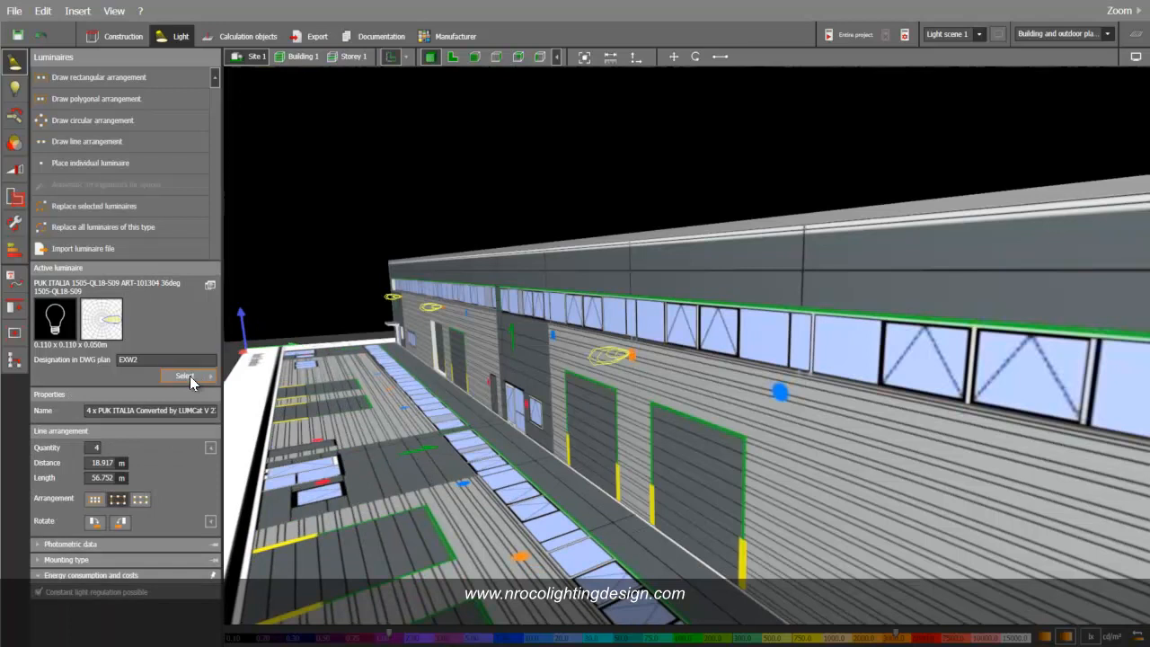
left_click(127, 235)
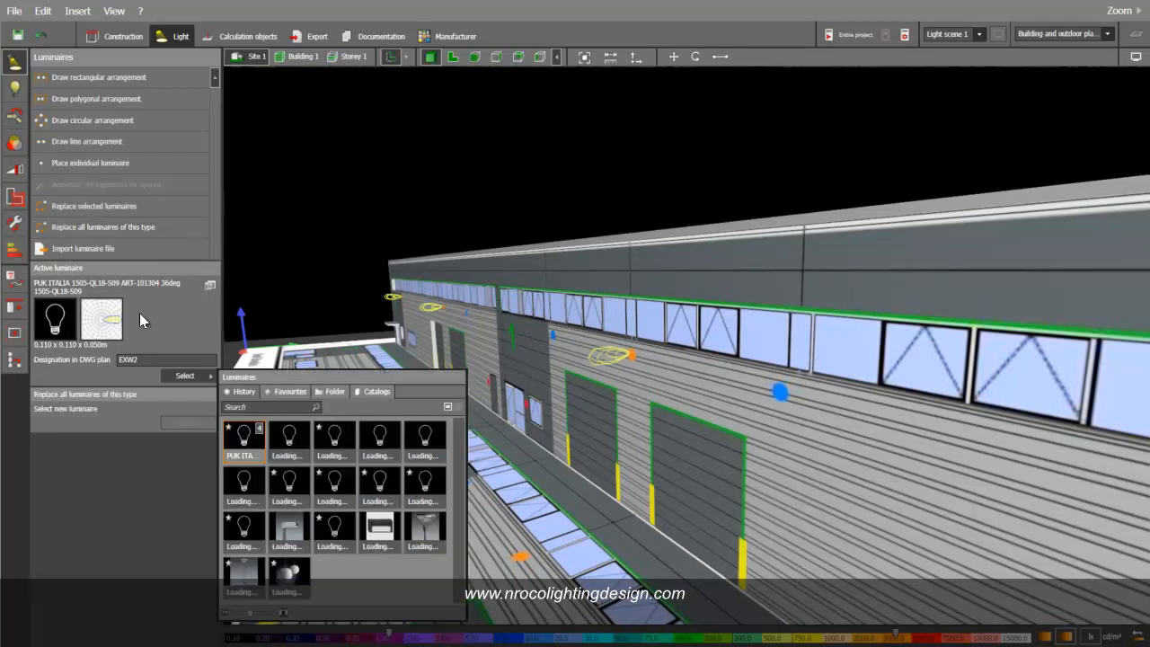
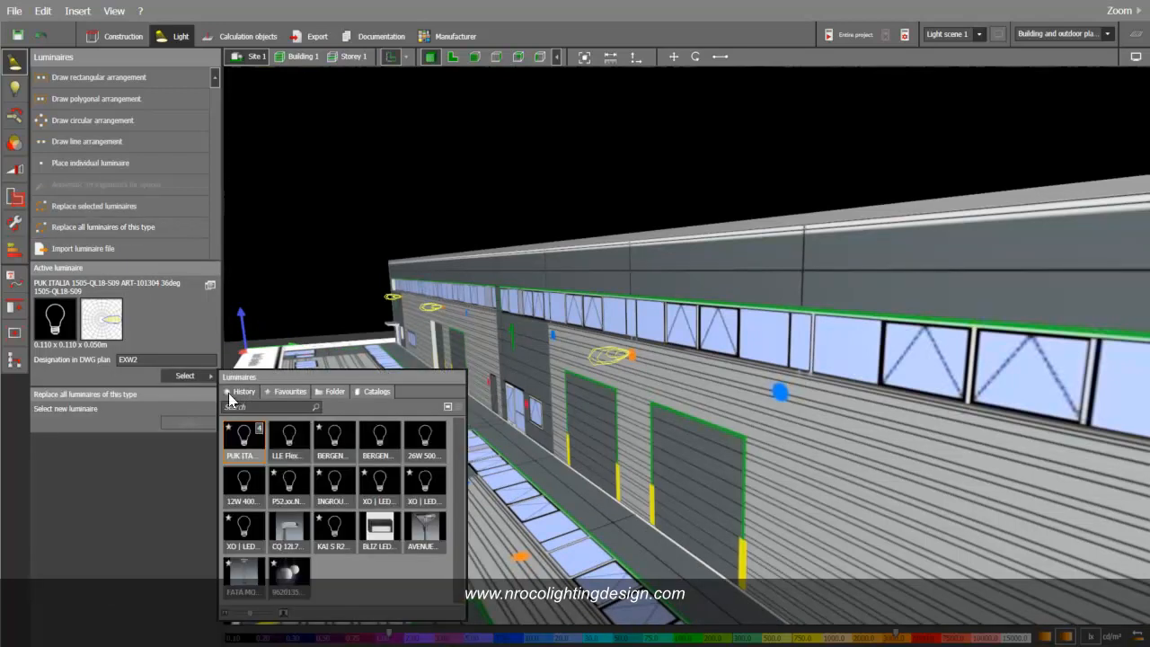
left_click(297, 545)
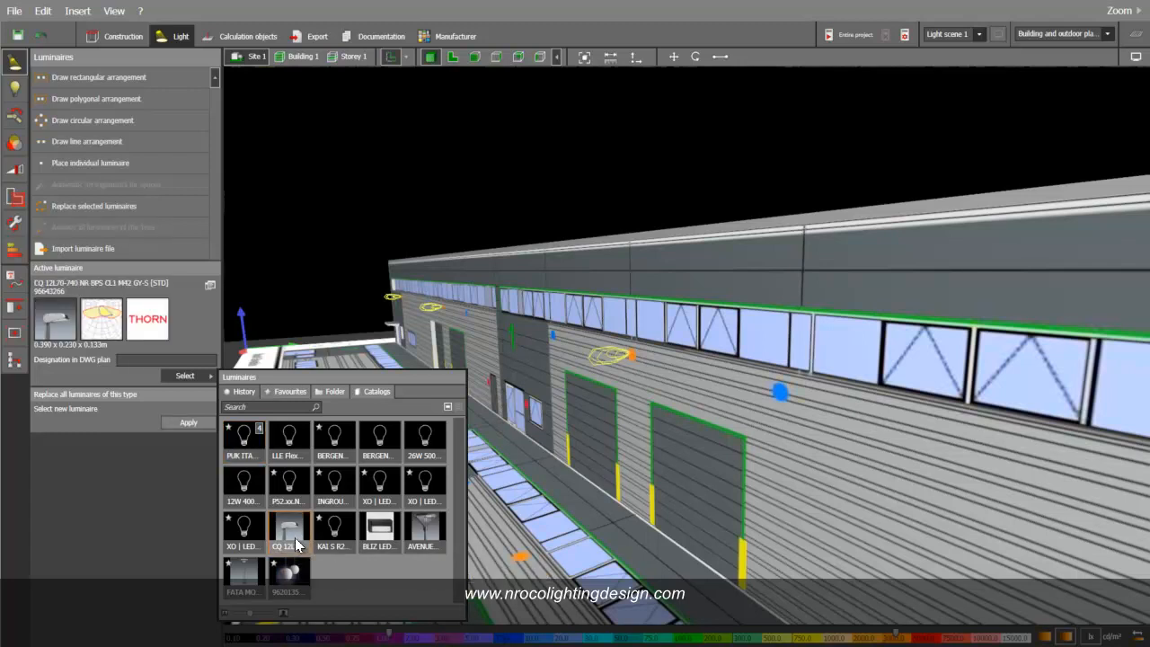
left_click(189, 422)
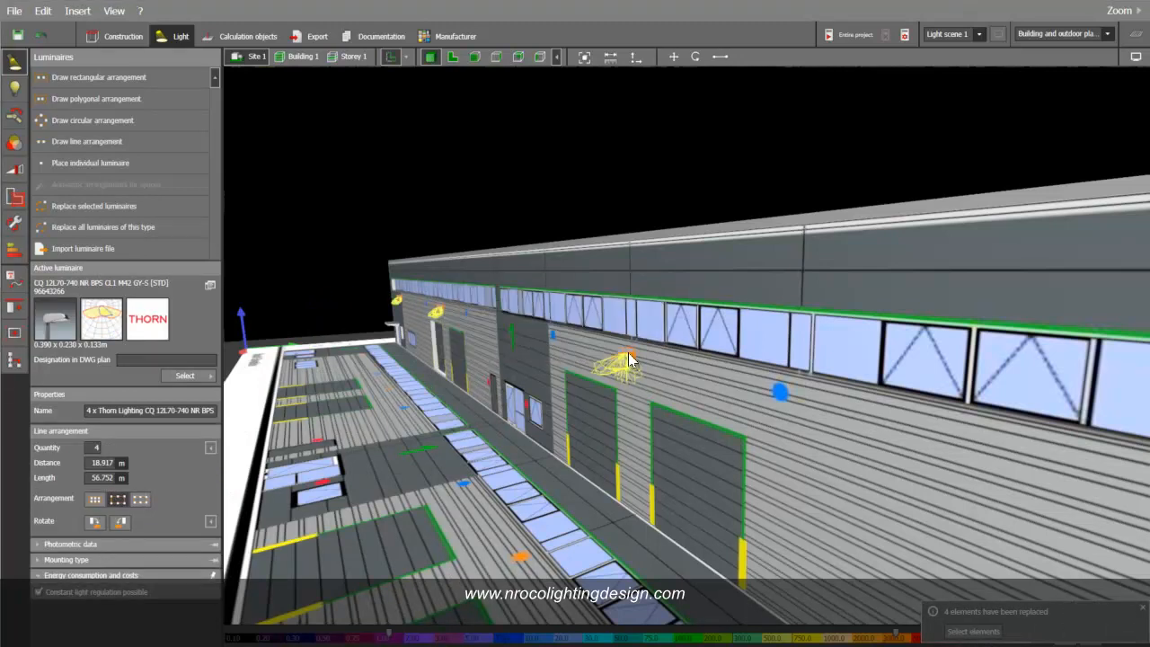
Inspect the replaced luminaires along the front facade and hide the elevation drawing lying on the ground
left_click(627, 354)
middle_click_drag(629, 358, 588, 316)
scroll(565, 317, "down", 2)
mouse_move(588, 475)
right_mouse_down()
mouse_move(567, 475)
mouse_move(595, 474)
right_mouse_up()
left_click(422, 235)
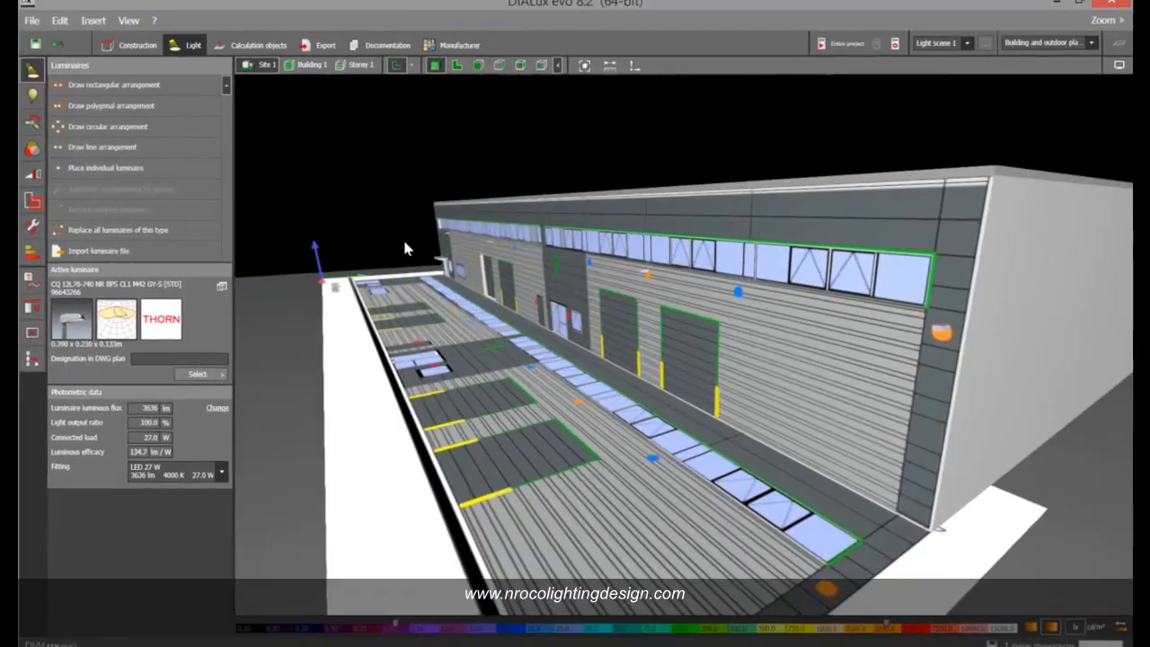
mouse_move(405, 251)
right_mouse_down()
mouse_move(426, 244)
mouse_move(405, 231)
right_mouse_up()
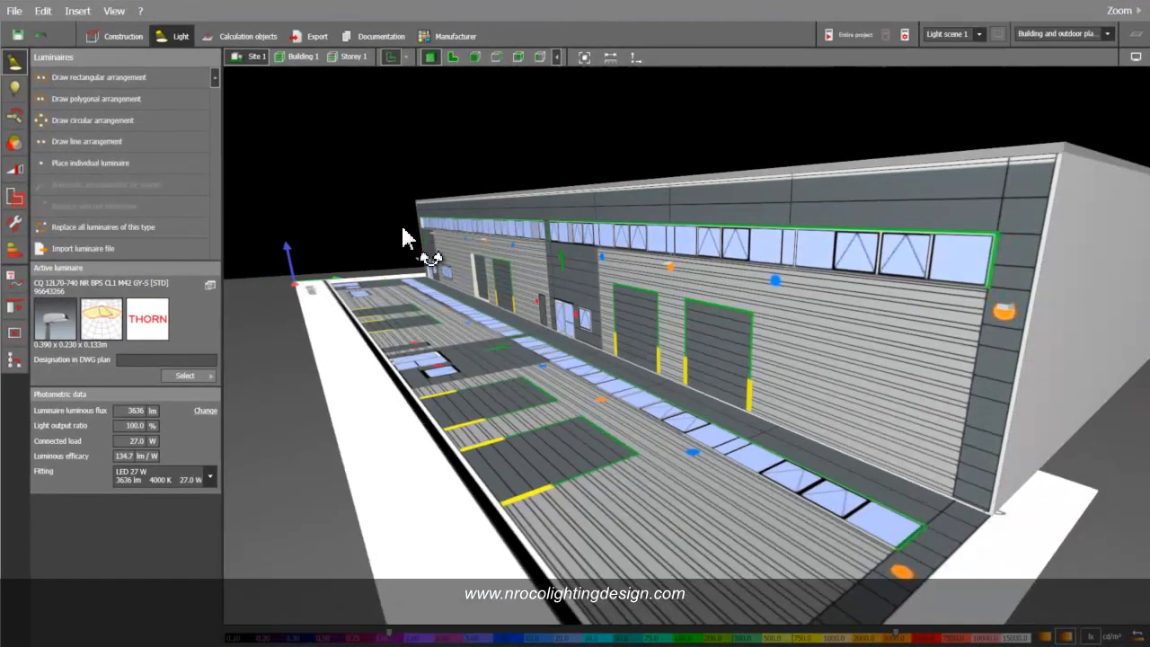
right_click_drag(685, 485, 611, 461)
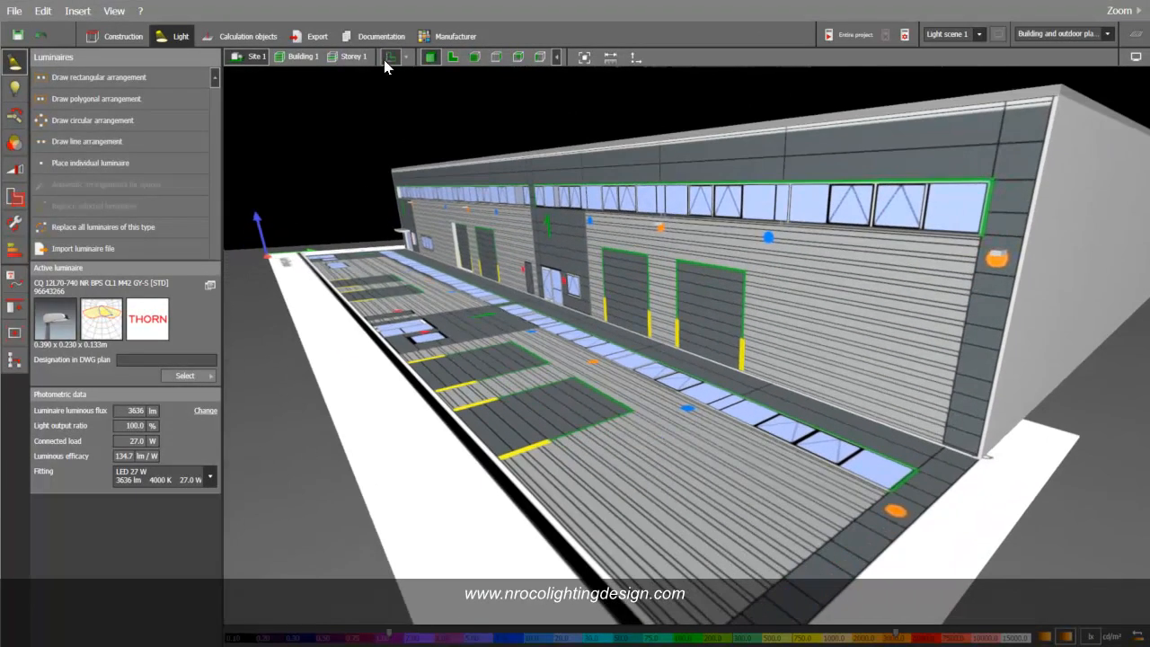
left_click(389, 57)
right_click_drag(382, 155, 389, 160)
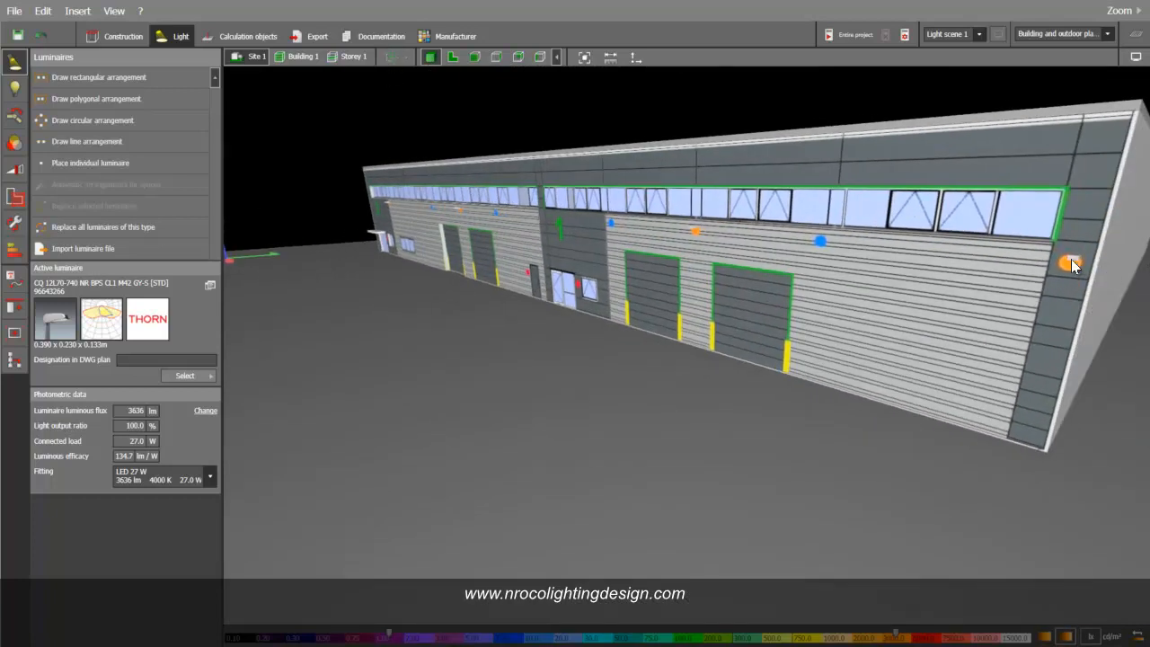
Check the light distribution of the luminaire at the front facade's end corner and switch to the finished Units 1-2 project
left_click(1071, 260)
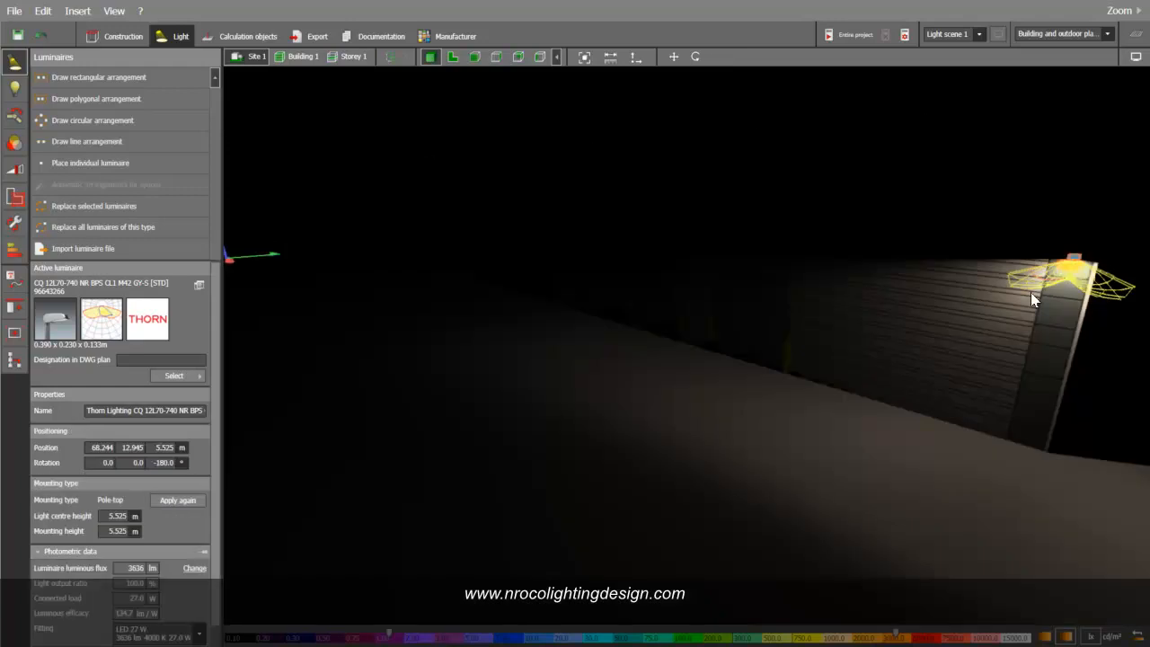
right_click_drag(1002, 326, 972, 322)
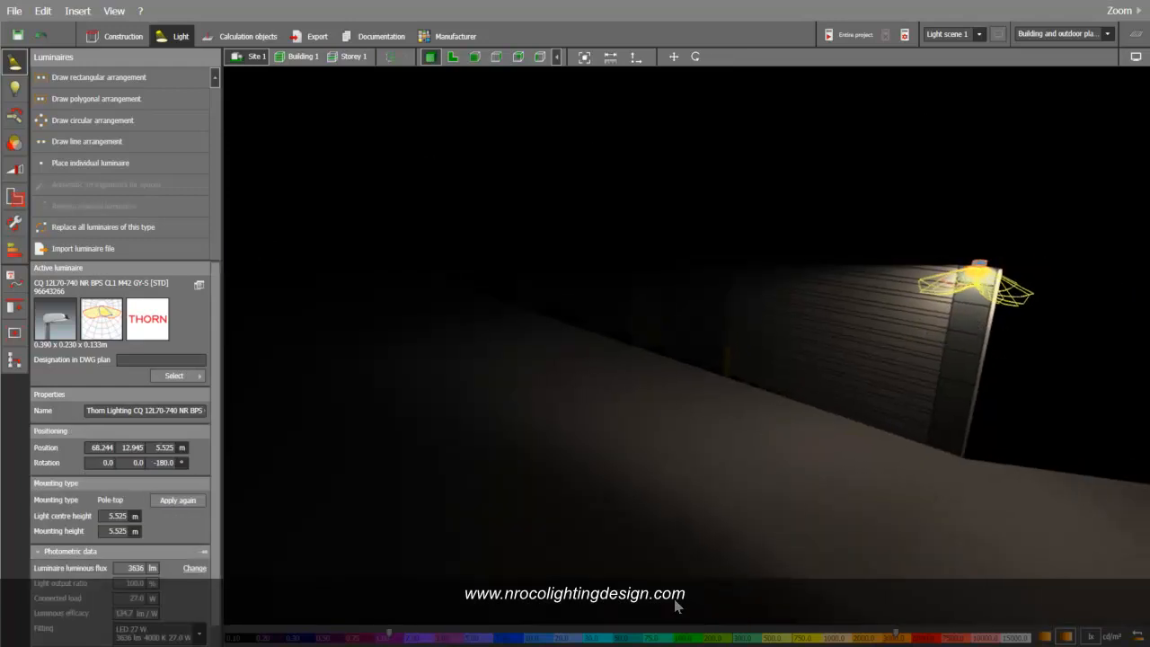
mouse_move(584, 633)
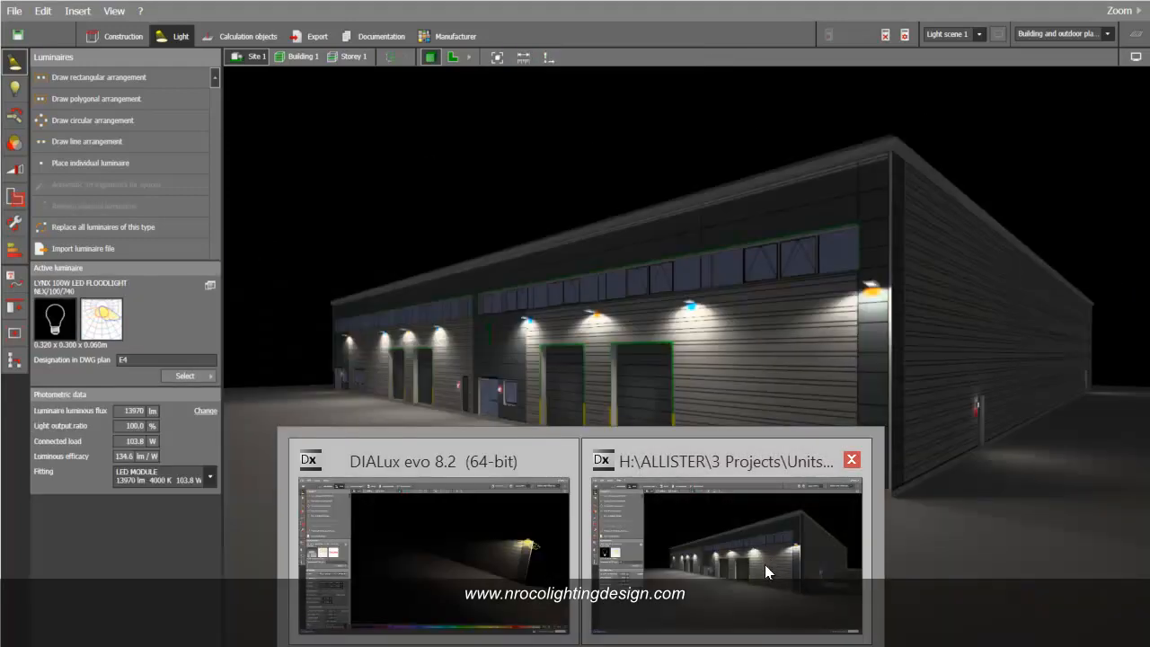
left_click(764, 564)
Examine the lit luminaires along the front facade and the luminaire beside the side-wall door in the finished project
right_click_drag(549, 170, 663, 184)
scroll(569, 407, "up", 10)
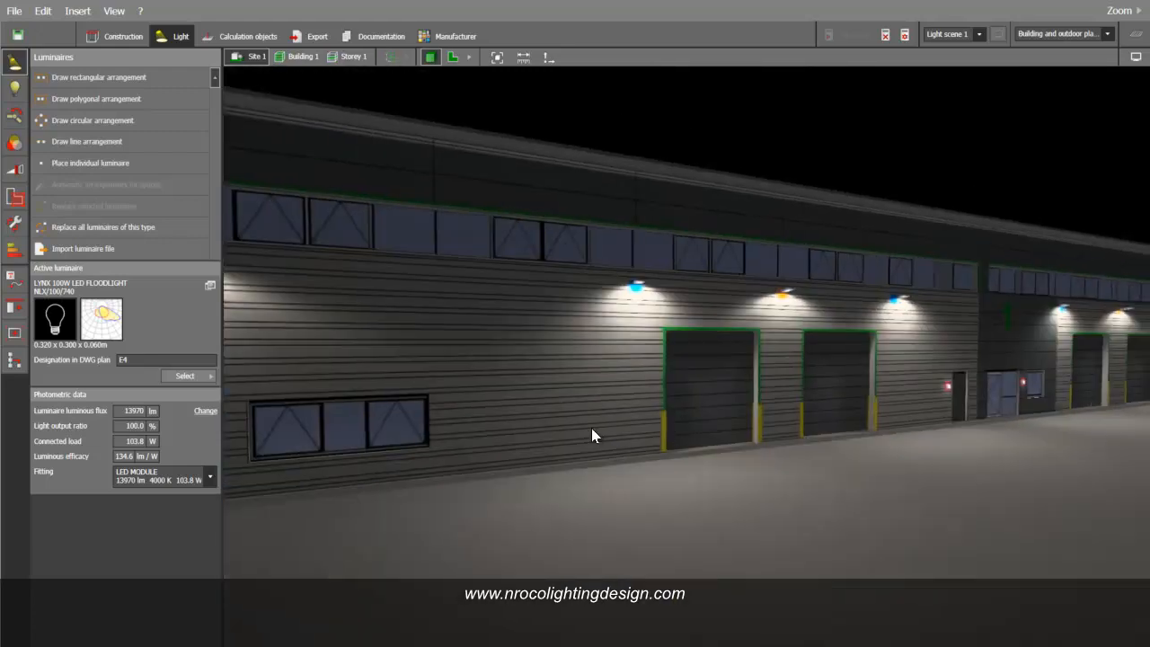
right_click_drag(749, 384, 548, 209)
scroll(526, 241, "down", 6)
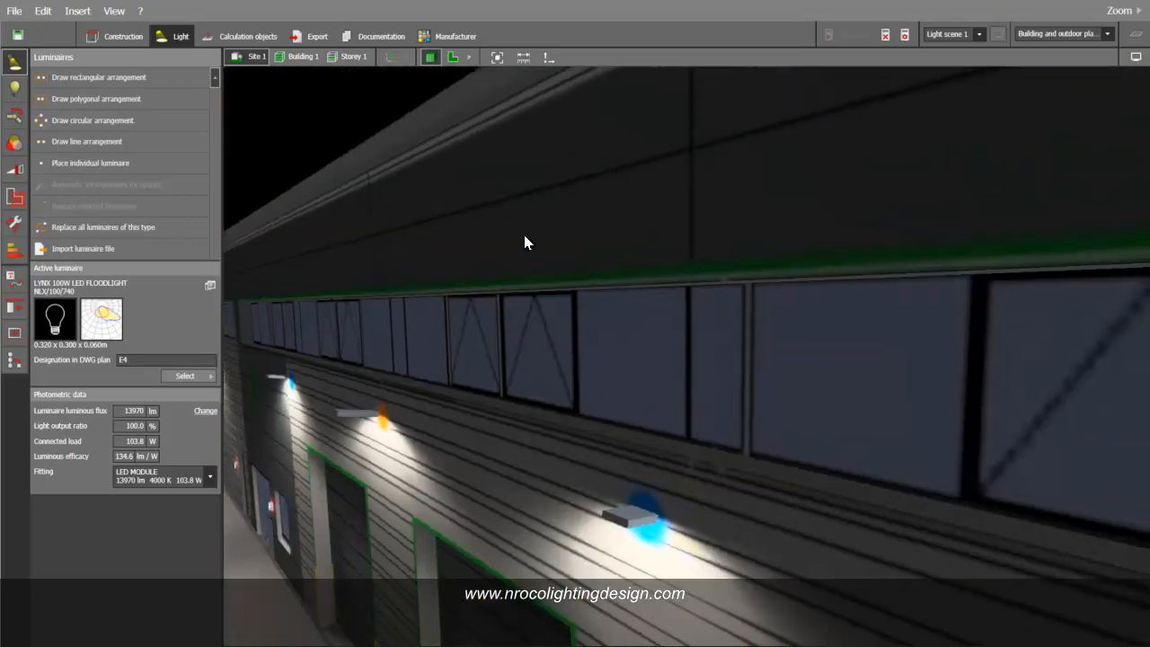
right_click_drag(525, 404, 506, 389)
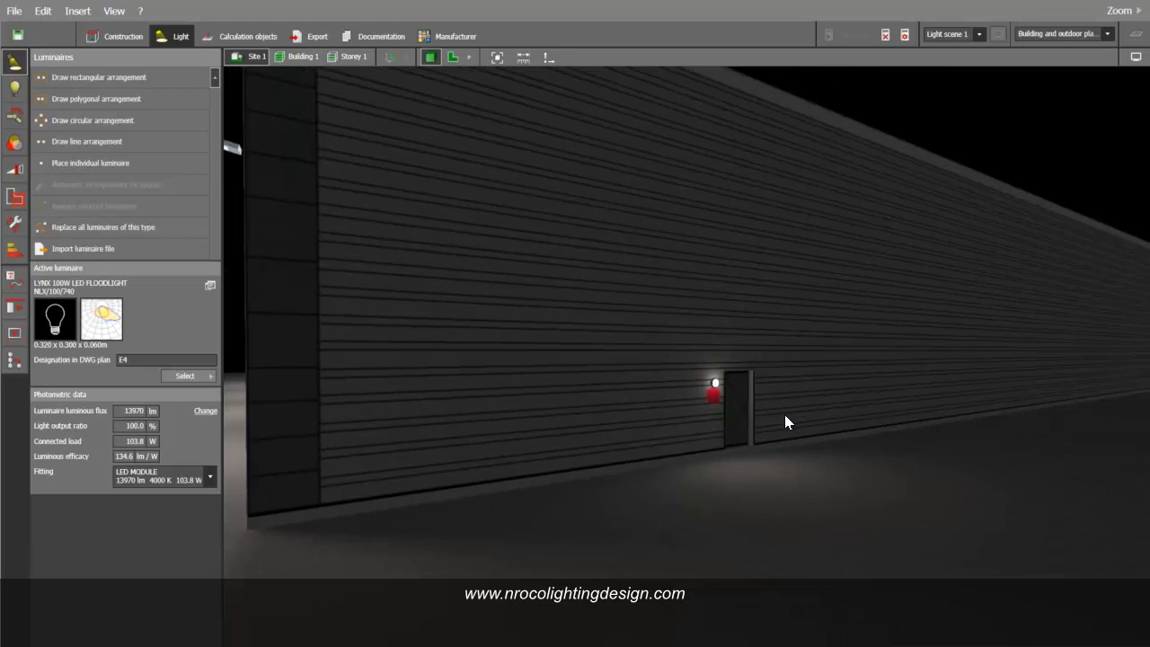
scroll(784, 415, "up", 2)
scroll(712, 396, "up", 3)
middle_click_drag(621, 431, 632, 431)
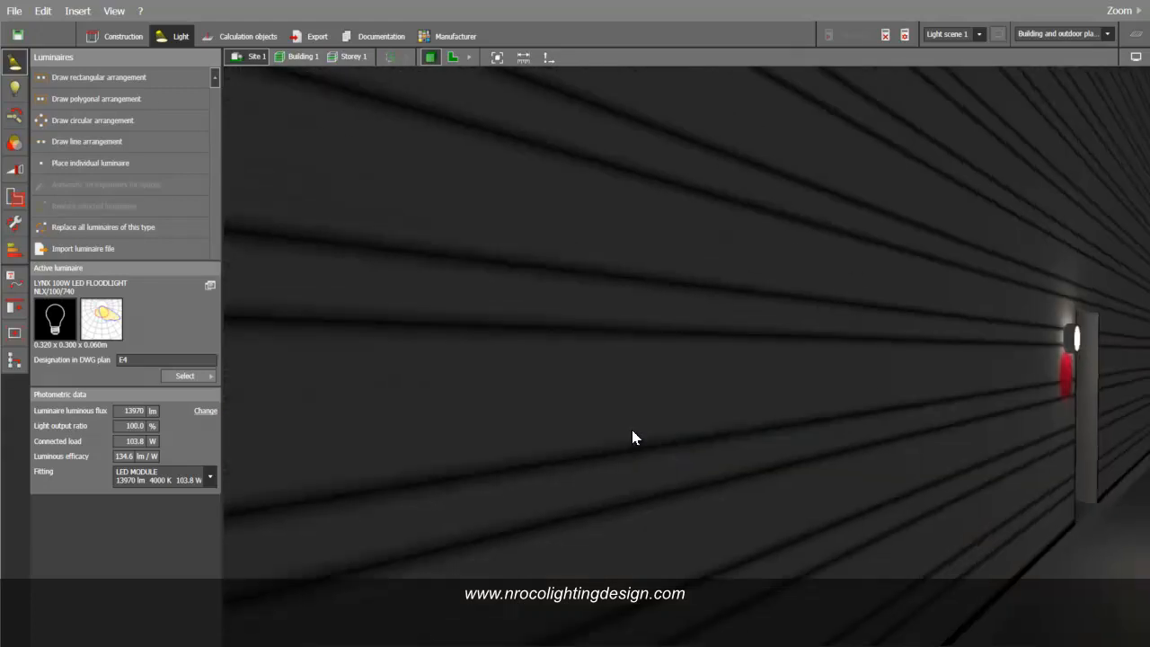
Examine how the luminaires above the loading doors light the front facade and the ground in front of it
scroll(631, 432, "down", 4)
middle_click_drag(611, 386, 739, 410)
scroll(592, 446, "up", 4)
scroll(571, 444, "down", 4)
right_click_drag(550, 442, 686, 431)
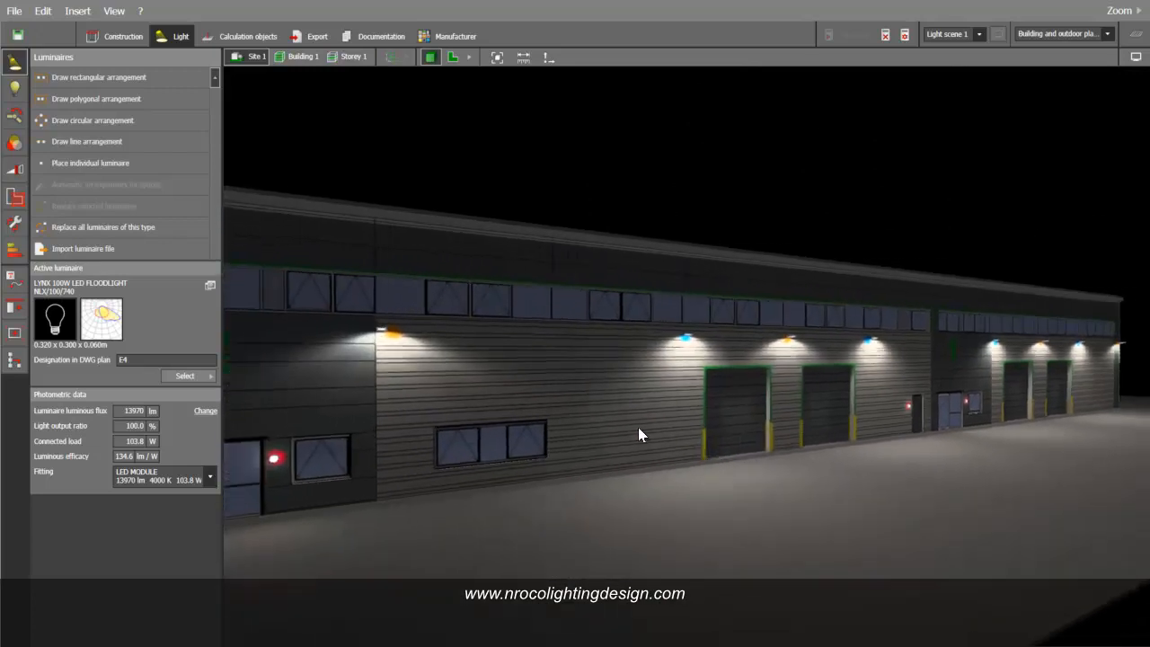
scroll(637, 426, "up", 3)
mouse_move(636, 427)
middle_mouse_down()
mouse_move(789, 437)
mouse_move(840, 462)
mouse_move(756, 458)
mouse_move(755, 473)
mouse_move(685, 476)
mouse_move(627, 420)
middle_mouse_up()
scroll(703, 432, "down", 3)
scroll(629, 419, "down", 3)
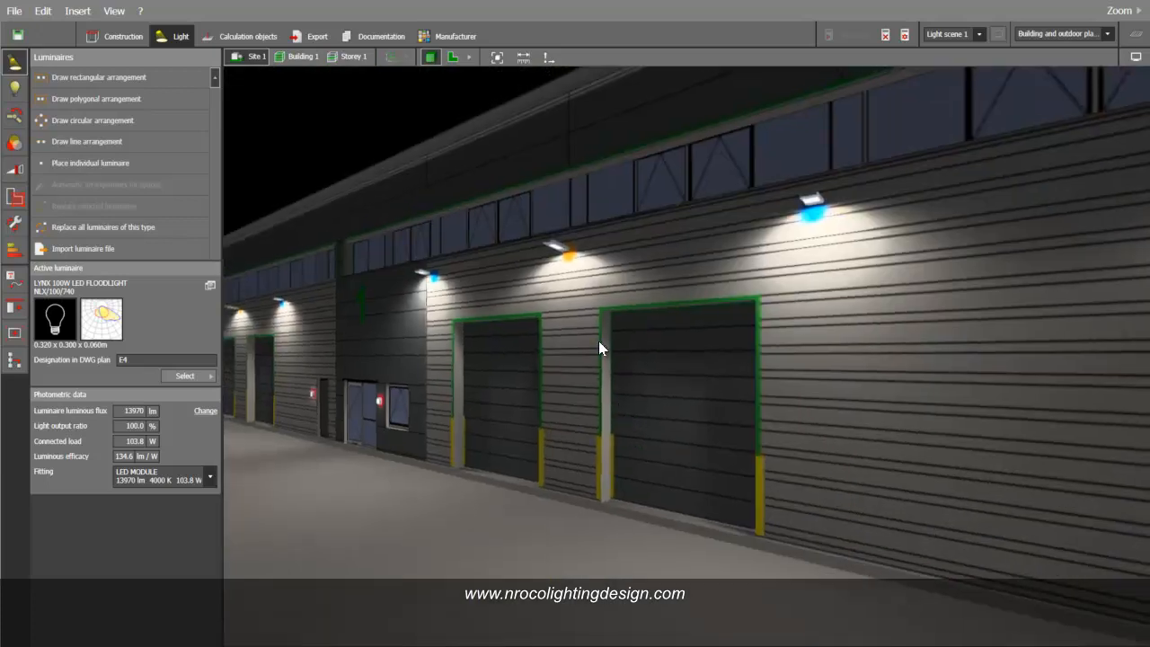
right_click_drag(605, 404, 789, 458)
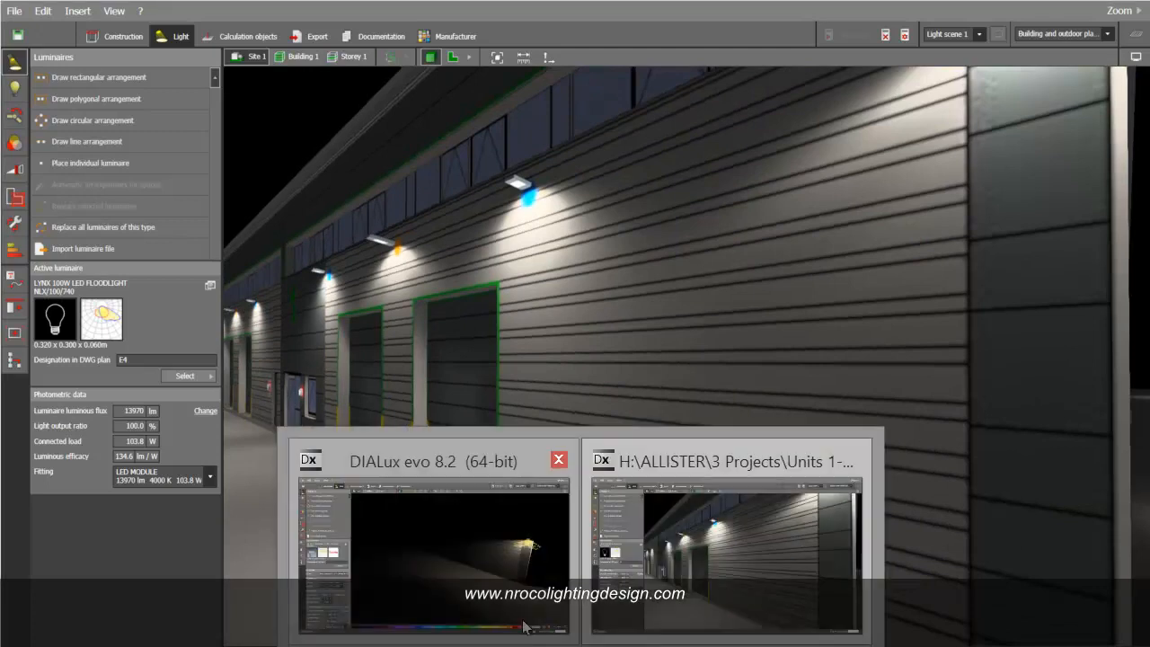
Compare the entrance canopy and facade of the working model with the luminaires in the finished Units 1-2 project
left_click(506, 566)
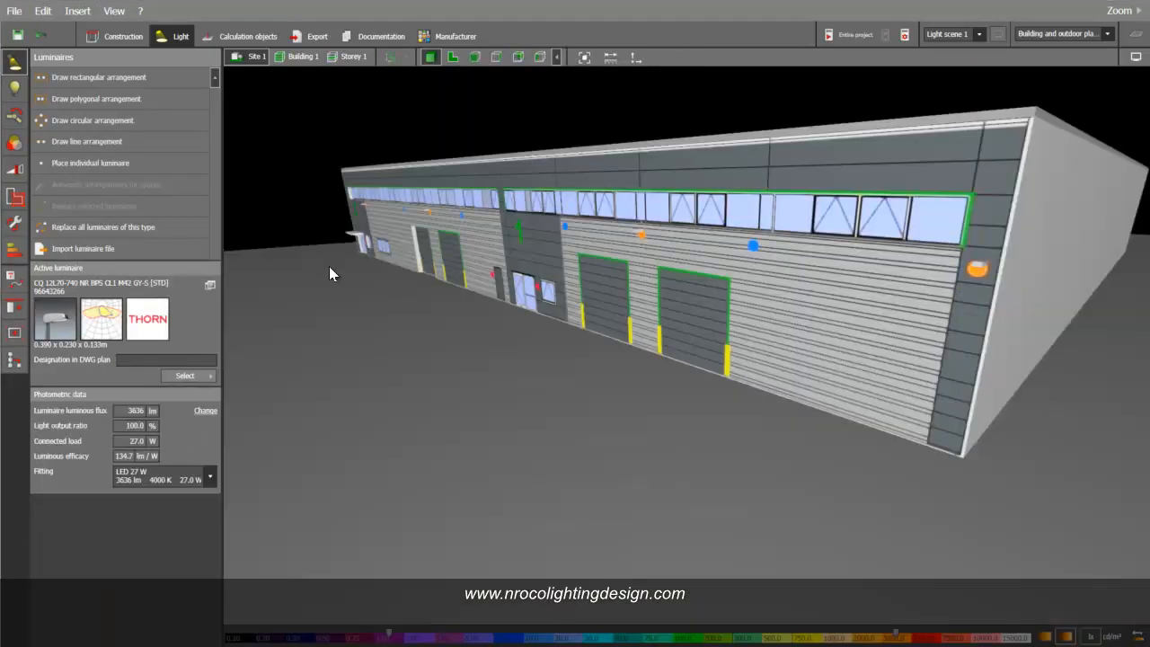
right_click_drag(329, 266, 545, 368)
left_click(545, 370)
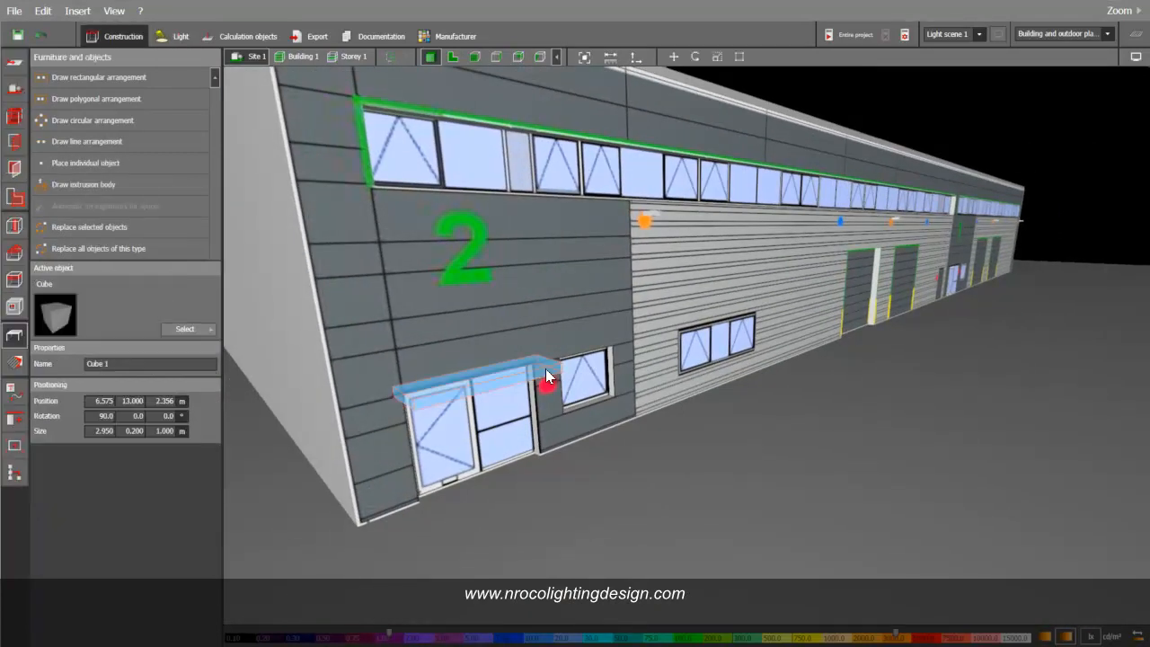
left_click(1128, 198)
mouse_move(610, 636)
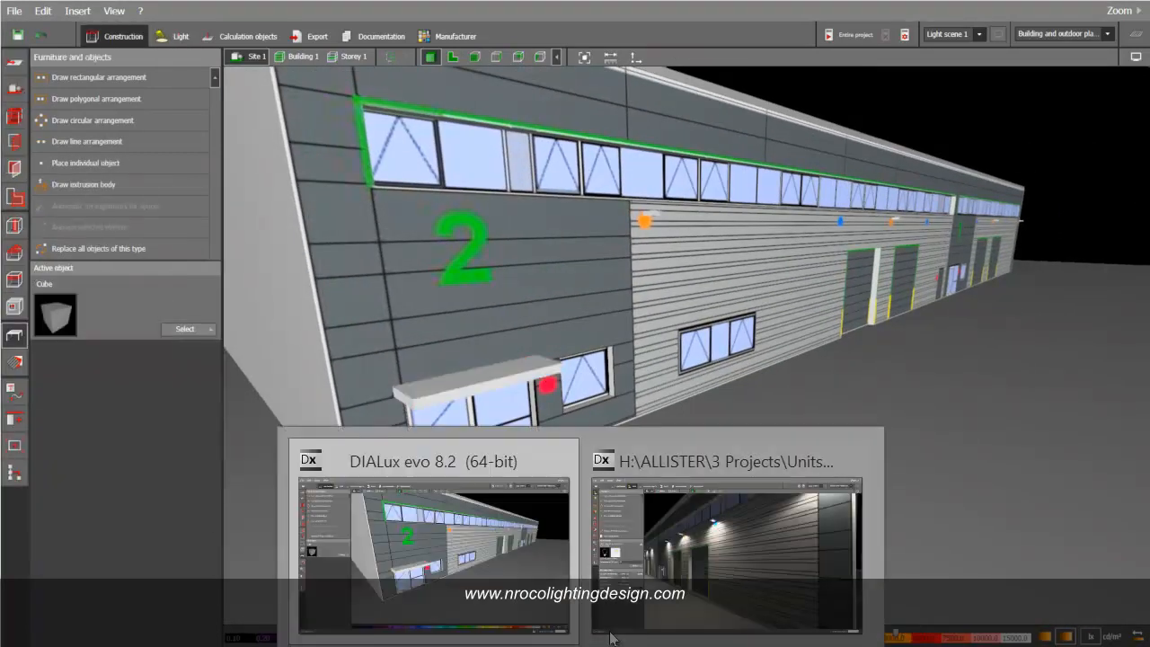
left_click(668, 604)
right_click_drag(657, 368, 626, 363)
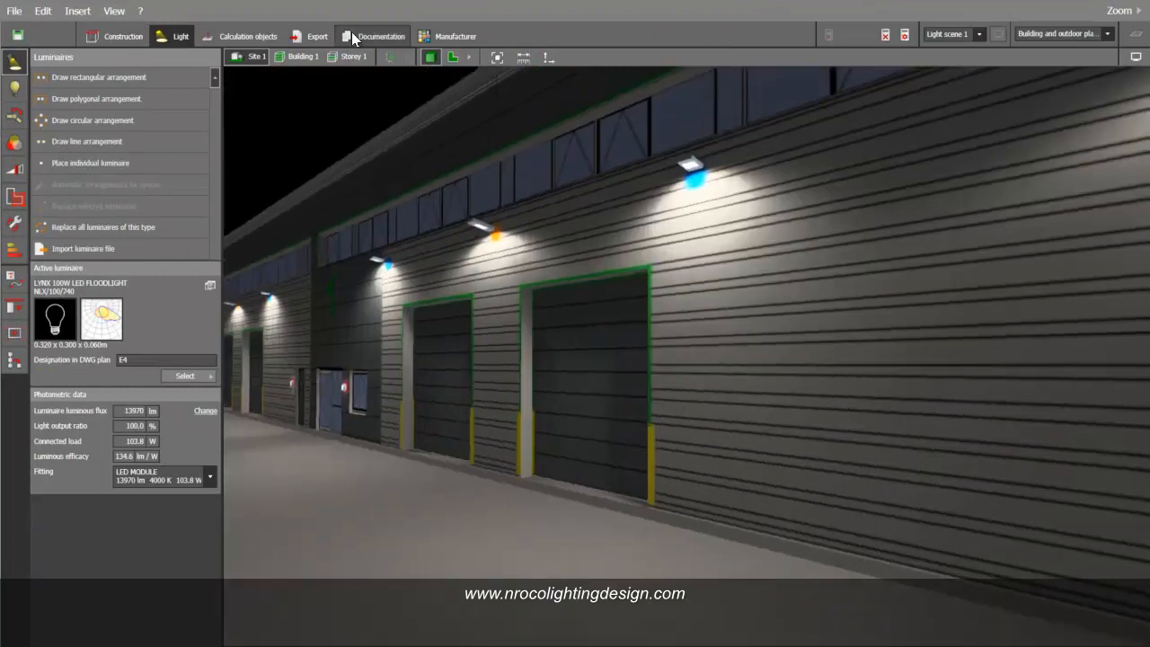
right_click_drag(361, 216, 379, 335)
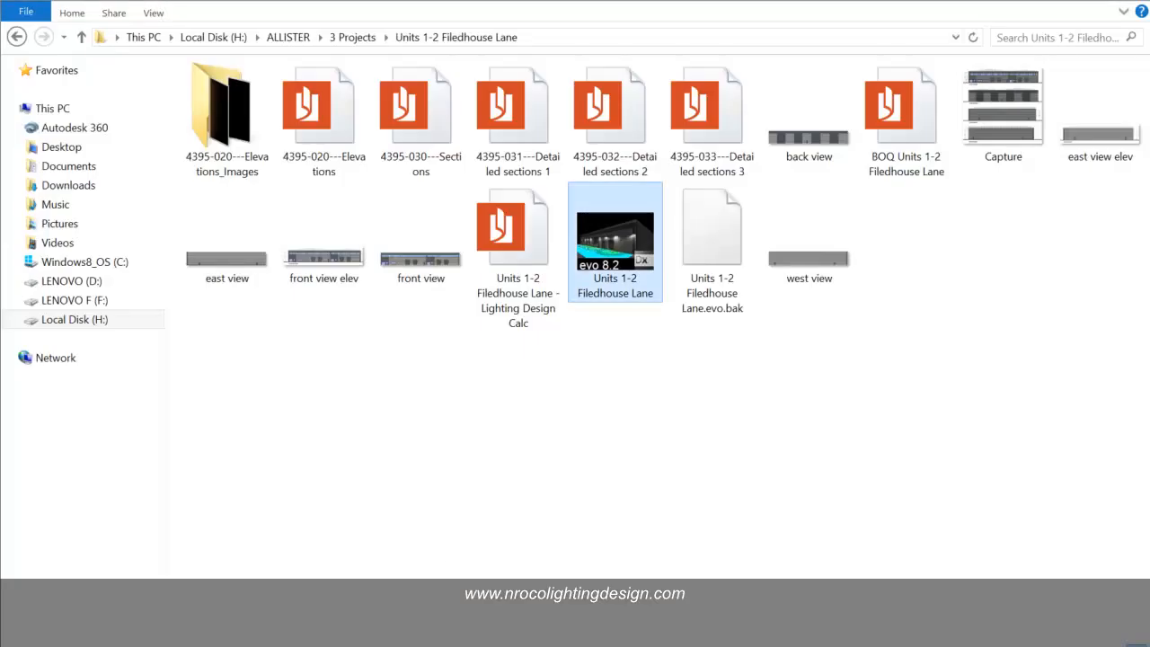
Open the Units 1-2 Filedhouse Lane - Lighting Design Calc PDF and review its rendered and false-colour site views
left_click(479, 513)
double_click(512, 276)
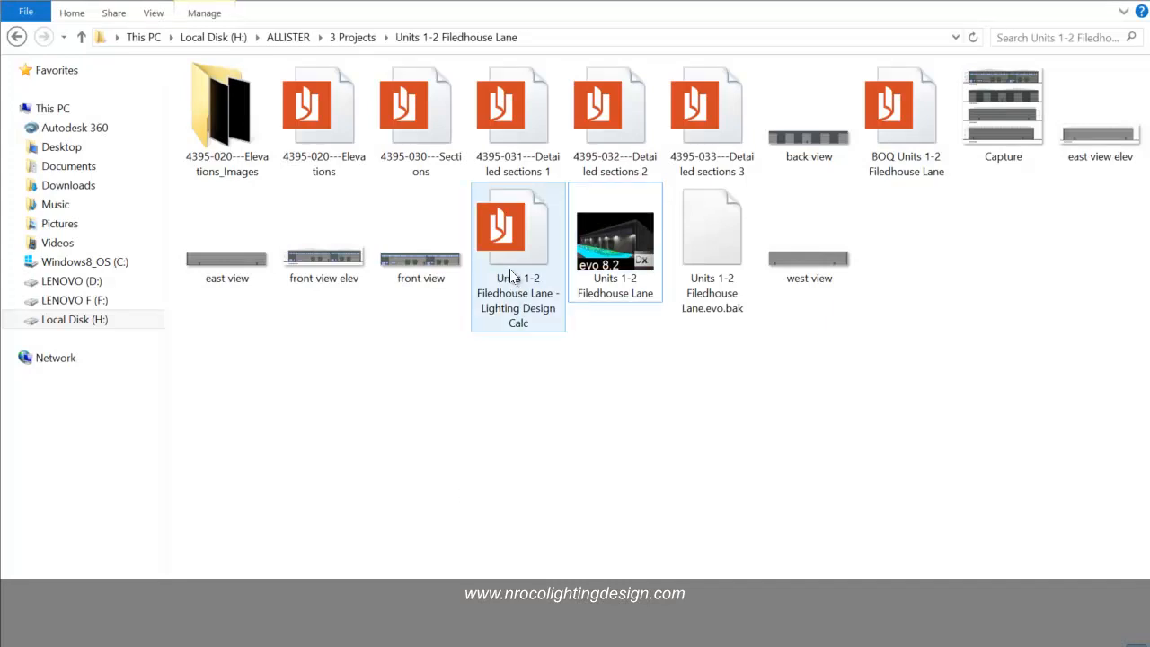
scroll(624, 495, "down", 3)
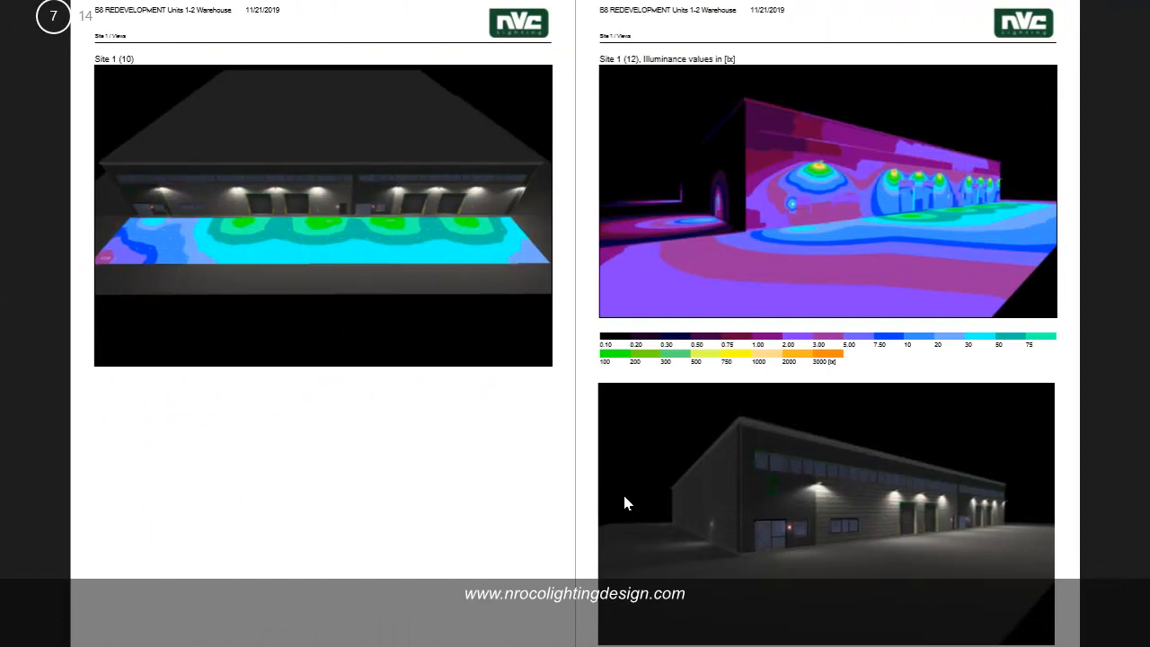
scroll(624, 496, "down", 1)
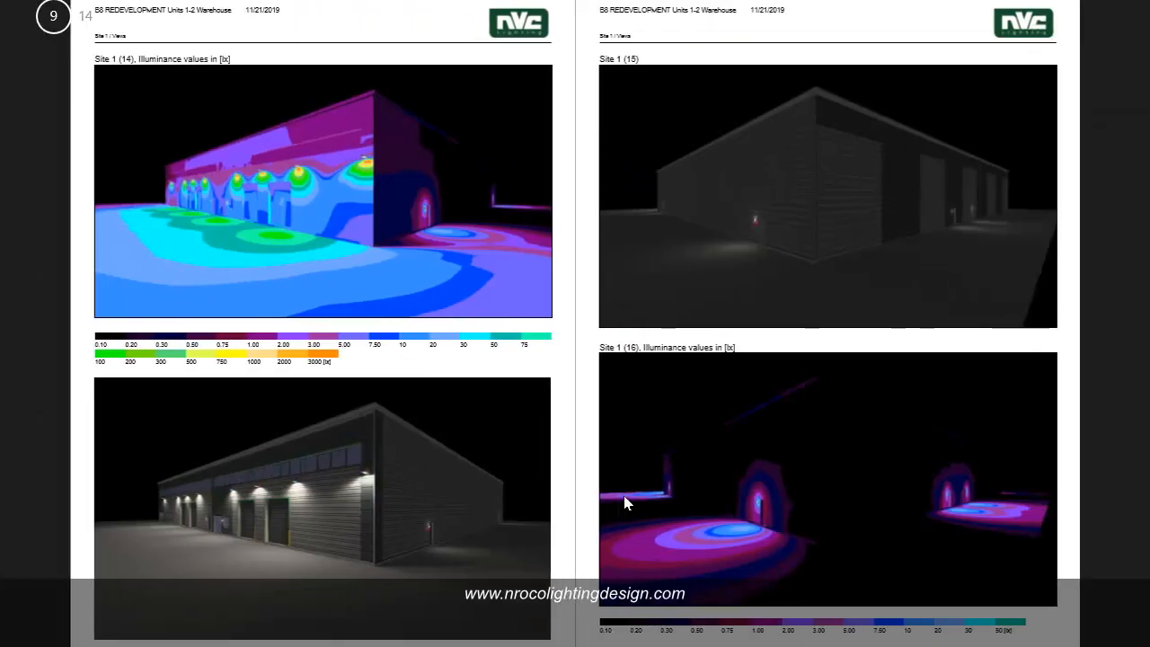
scroll(592, 506, "up", 1)
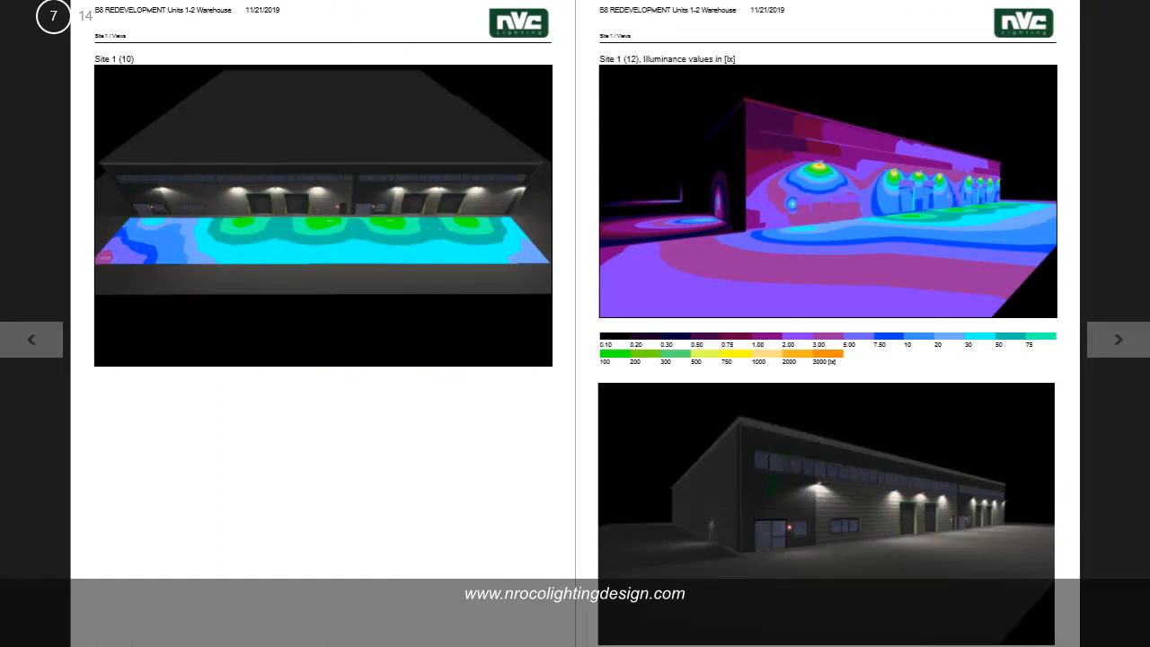
left_click(731, 529)
Display the results of Calculation surface 1 in the finished project and check the BELFRY 37W luminaire line along the front facade
left_click_drag(464, 129, 849, 339)
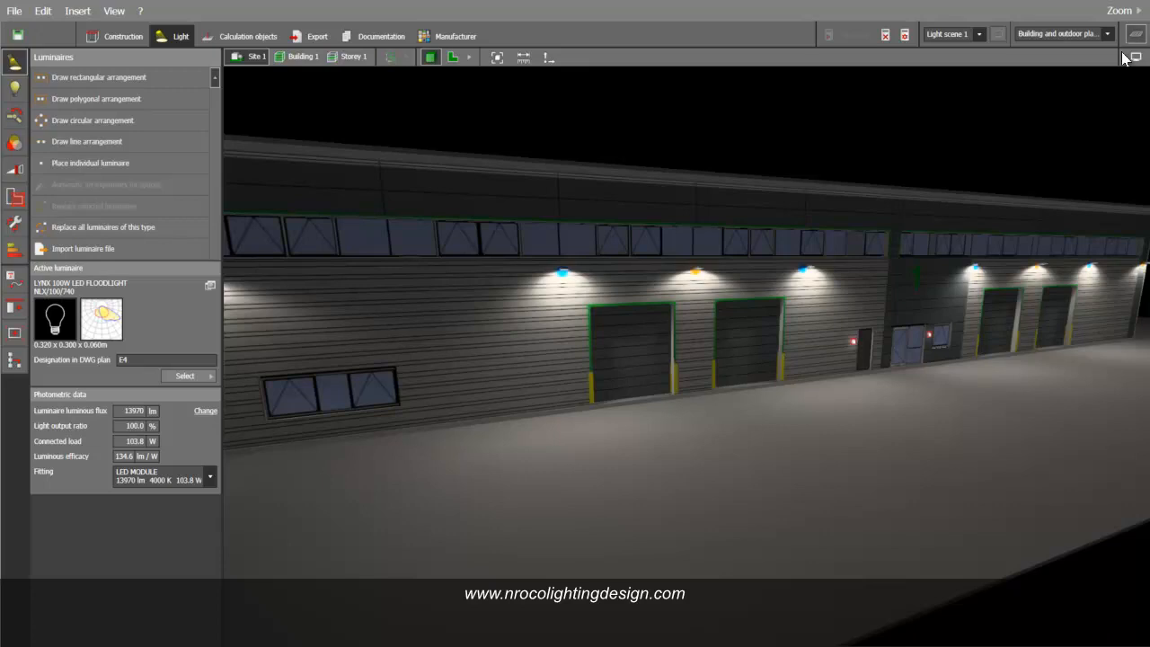
left_click(1125, 57)
left_click_drag(838, 141, 701, 208)
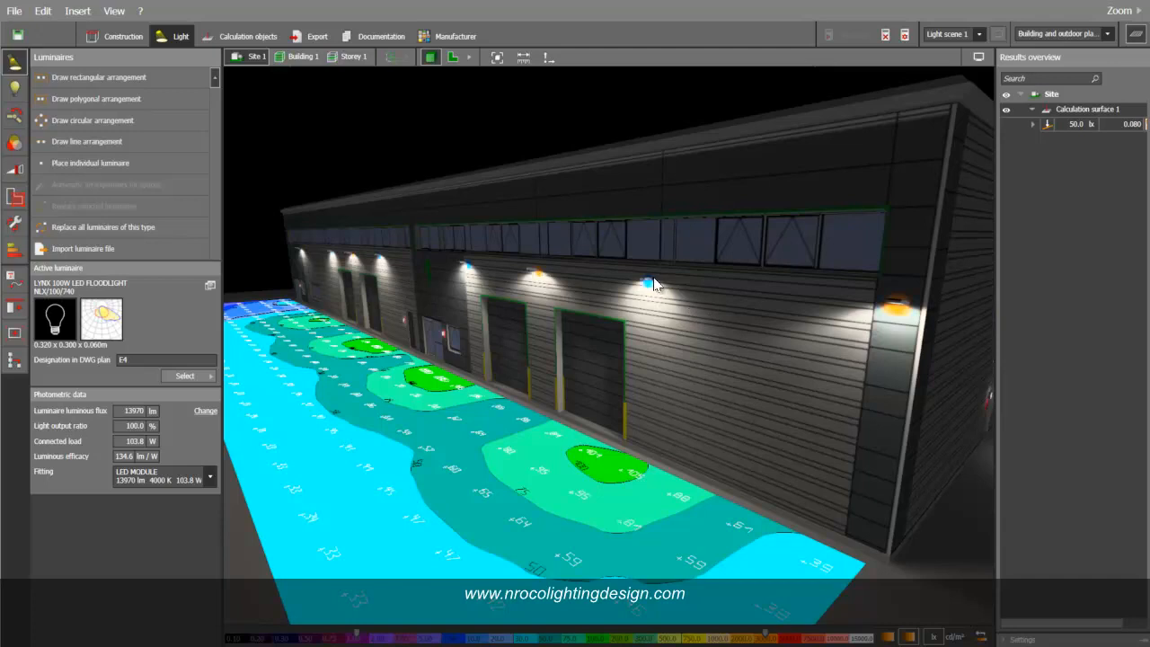
left_click(893, 306)
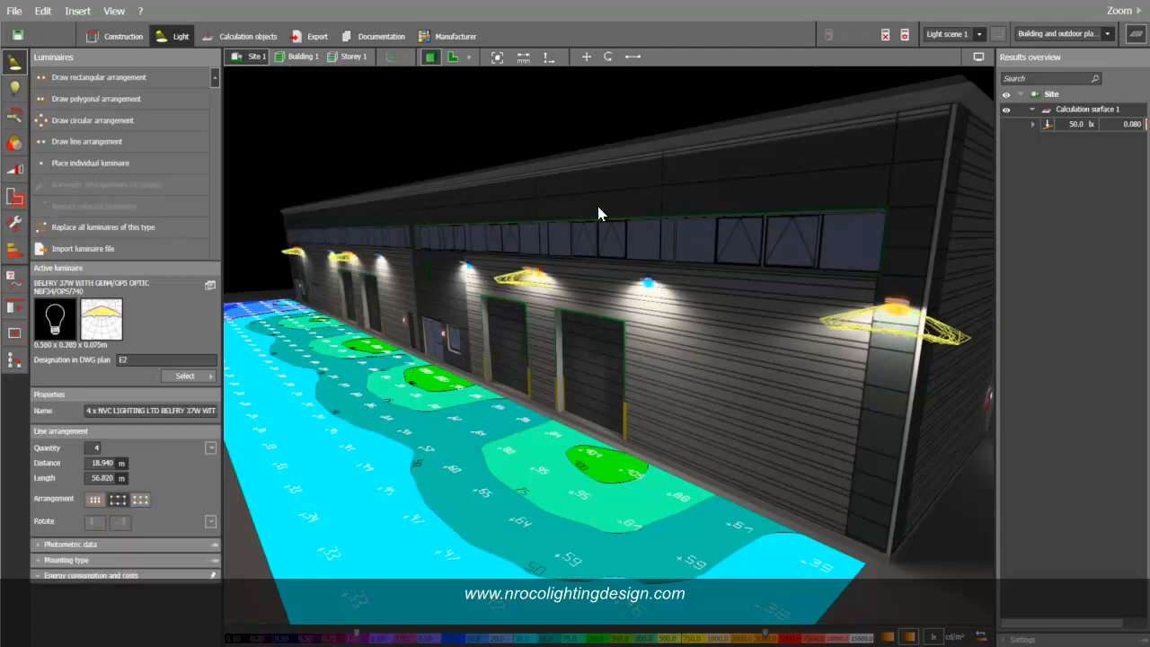
left_click(498, 134)
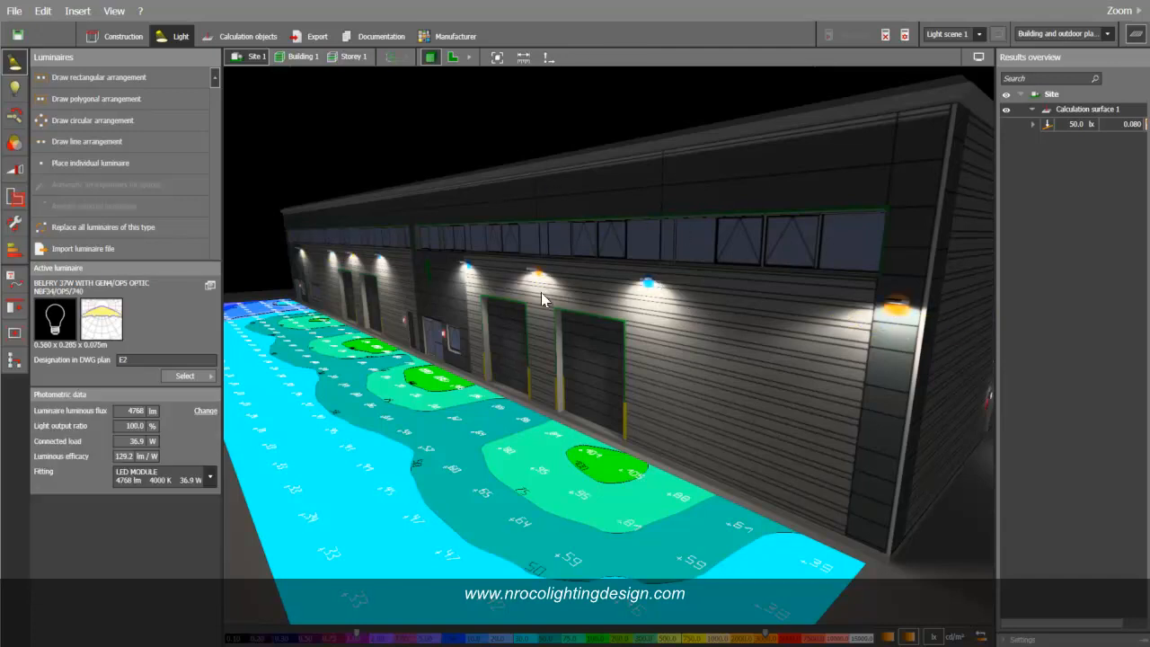
left_click_drag(502, 321, 661, 395)
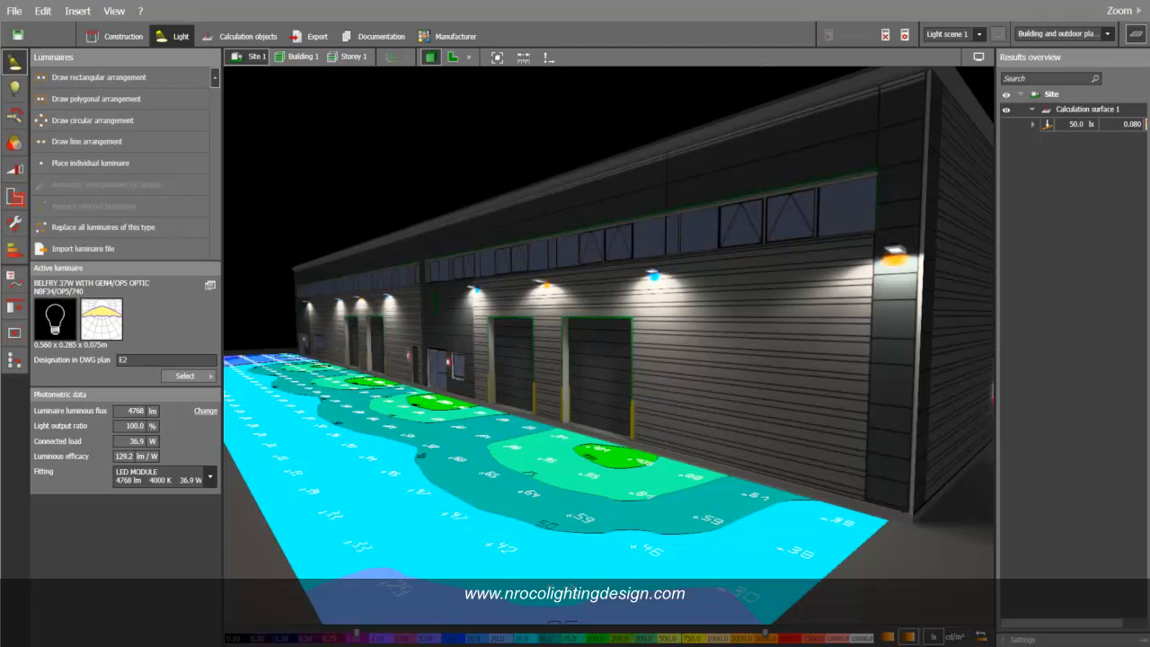
Switch to Chrome, browse the lighting design channel's YouTube uploads and try to open the Udemy online courses page
left_click(261, 644)
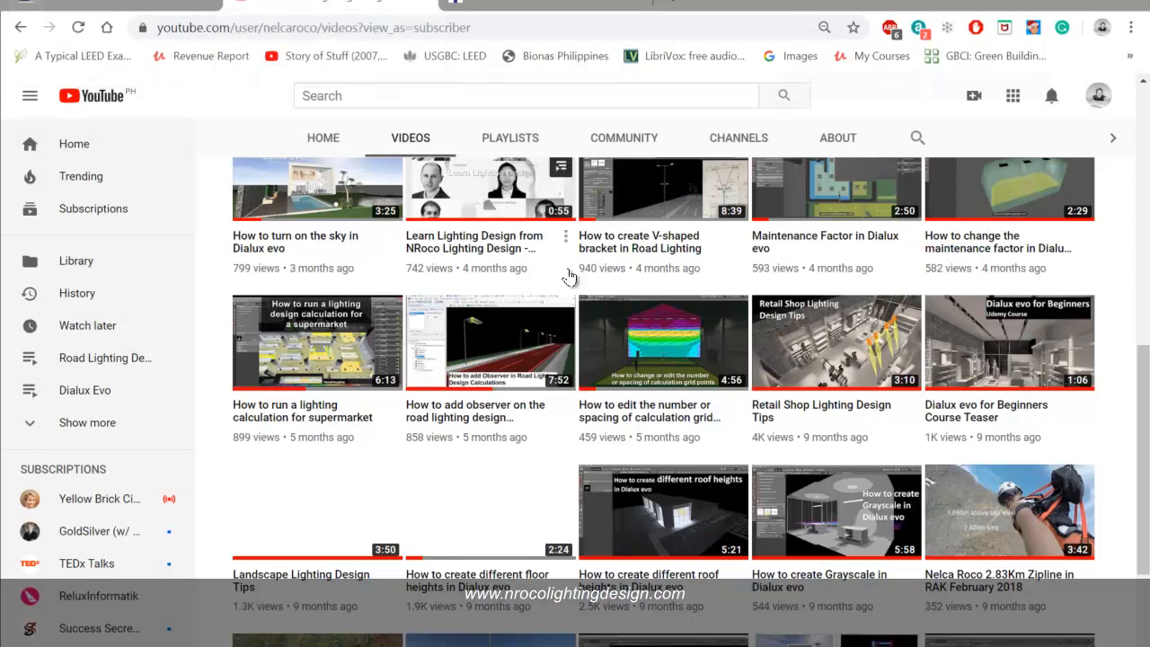
left_click_drag(1138, 386, 1139, 117)
left_click(666, 3)
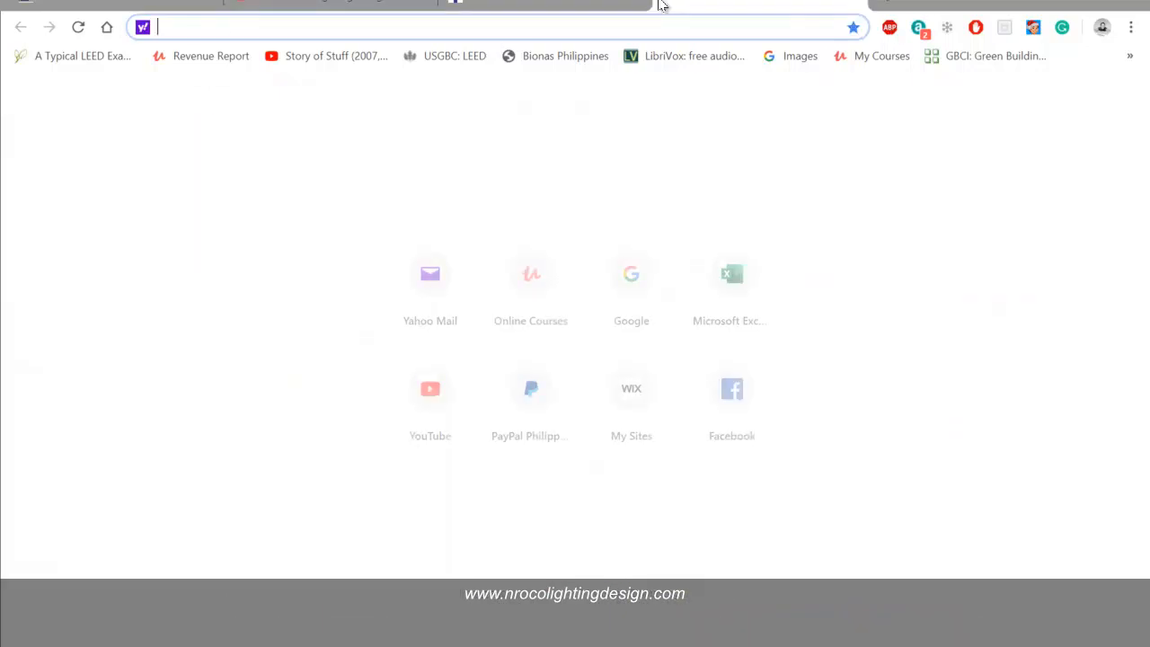
left_click(531, 305)
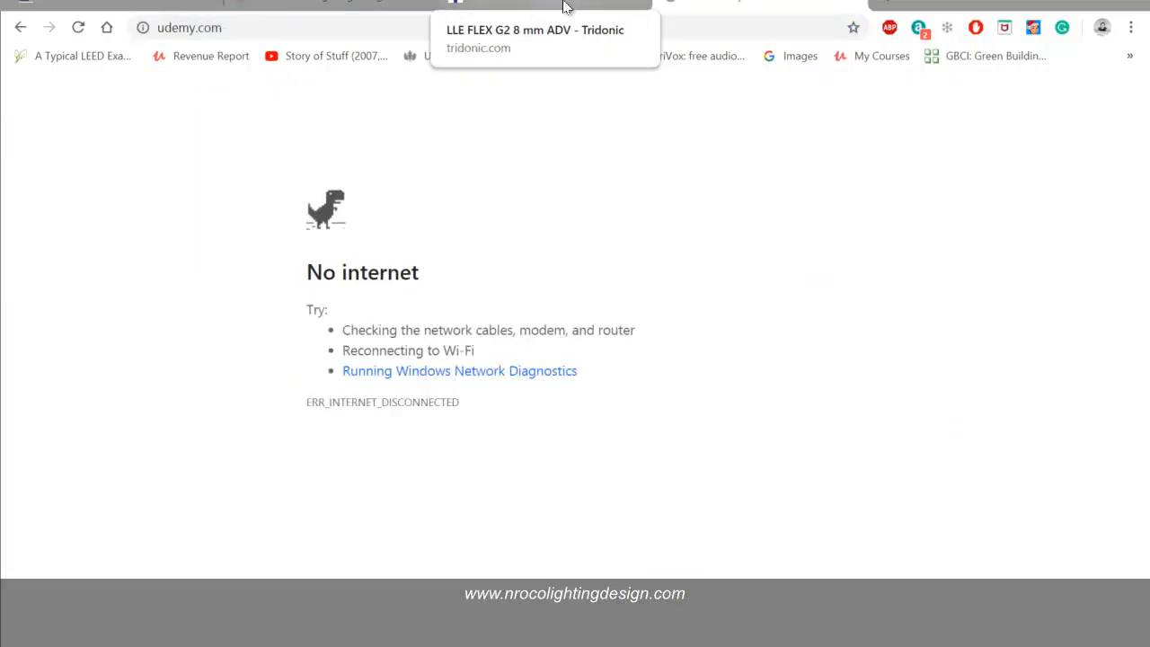
left_click(852, 2)
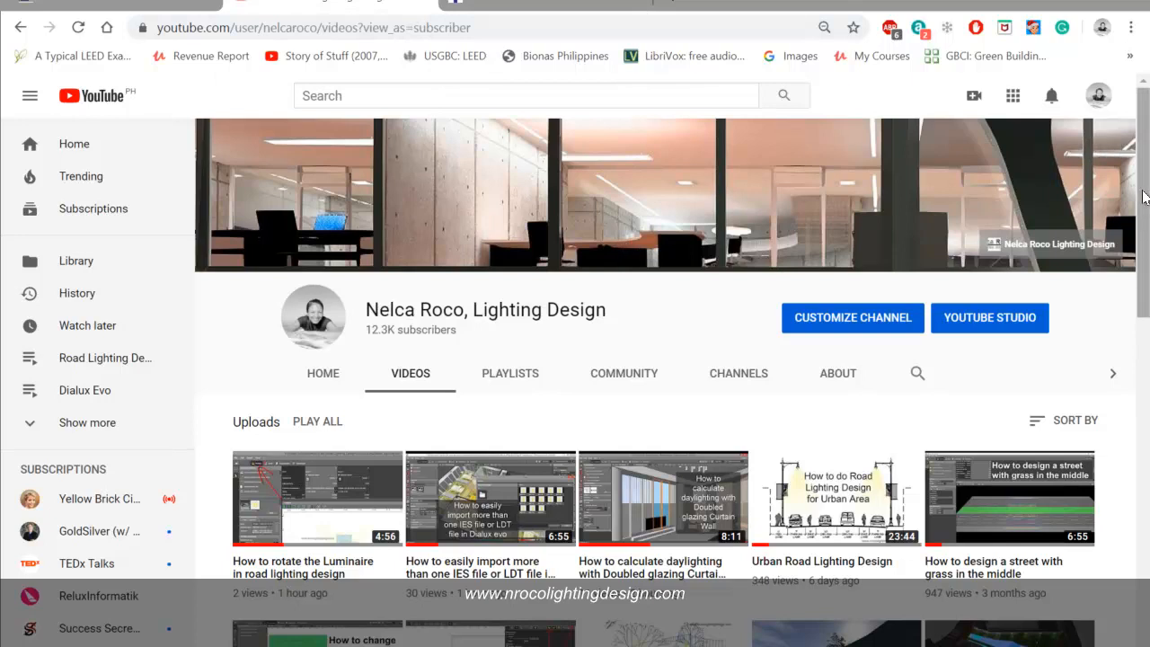
mouse_move(1146, 174)
left_mouse_down()
mouse_move(1146, 252)
mouse_move(1145, 196)
left_mouse_up()
Browse the lighting designer's Facebook timeline back up to the profile's cover photo
scroll(1146, 201, "up", 1)
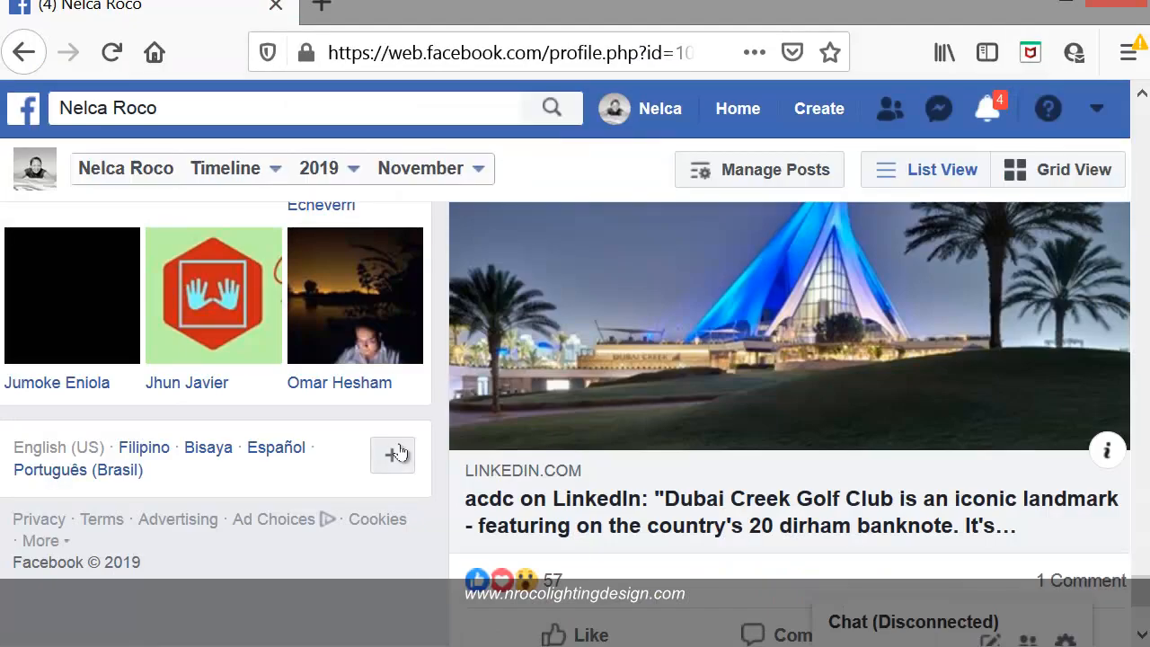
scroll(390, 456, "up", 5)
scroll(390, 455, "up", 10)
scroll(368, 464, "up", 10)
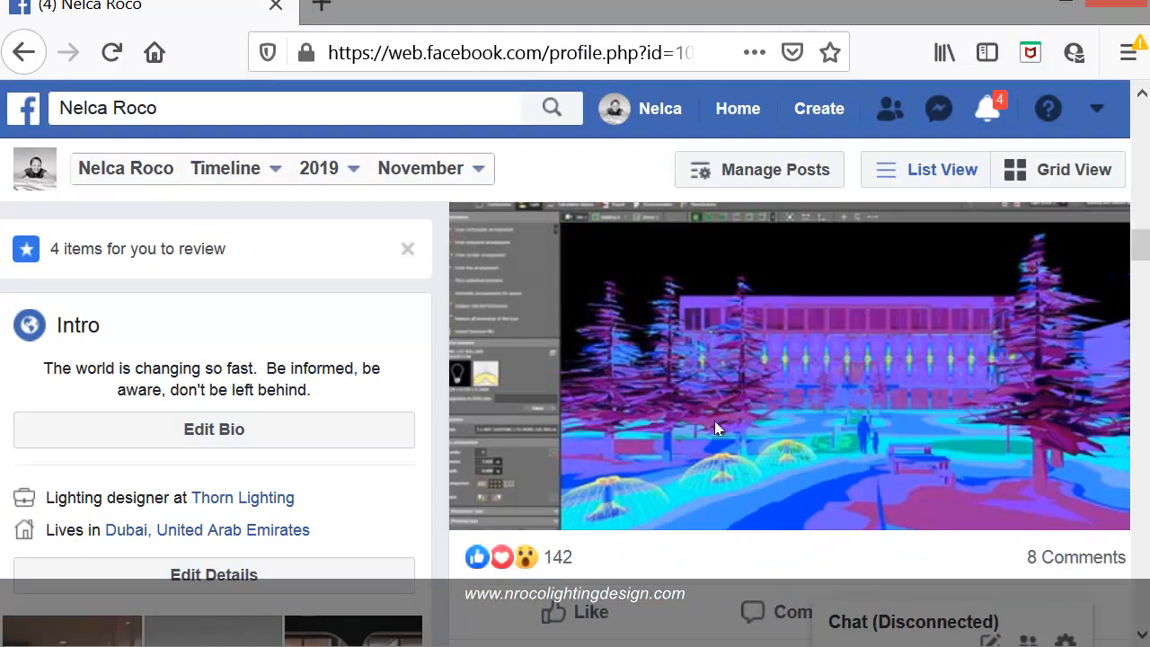
scroll(714, 422, "up", 10)
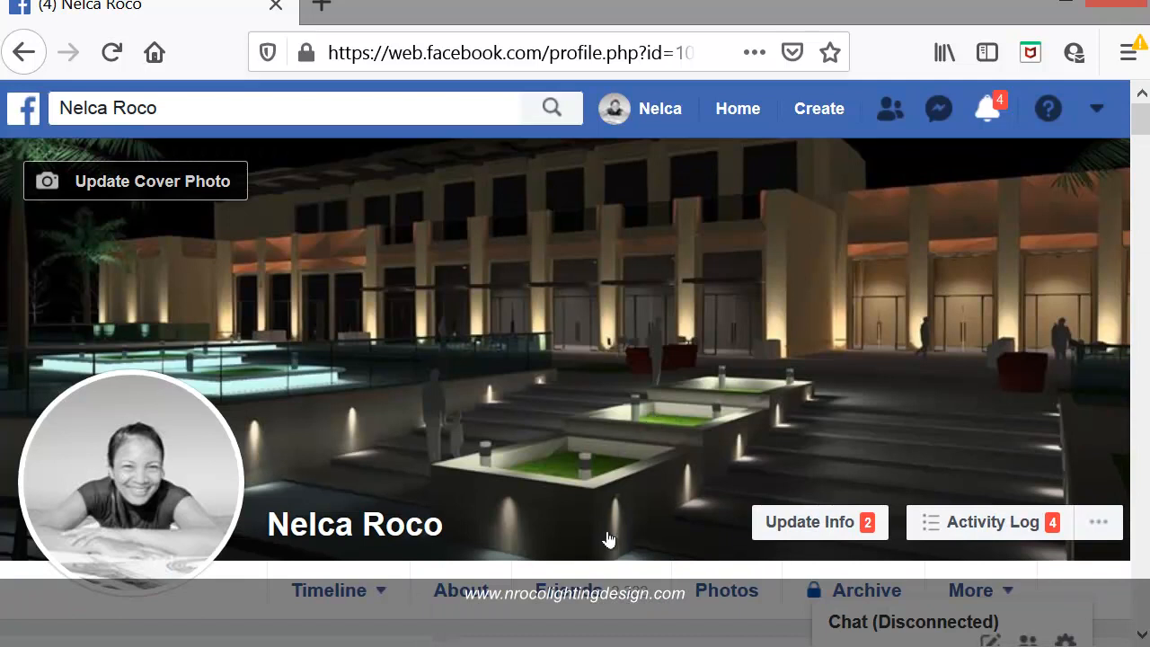
Switch back to the finished project in DIALux evo and view the front facade with its calculation surface
left_click(582, 643)
left_click(686, 589)
scroll(431, 309, "down", 3)
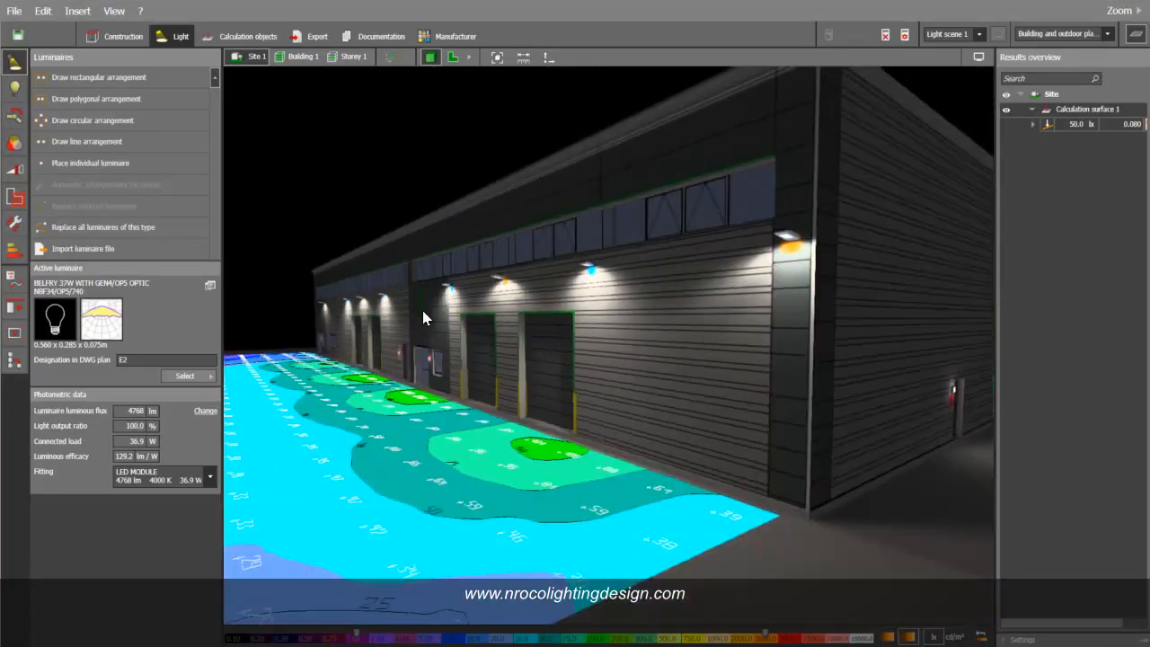